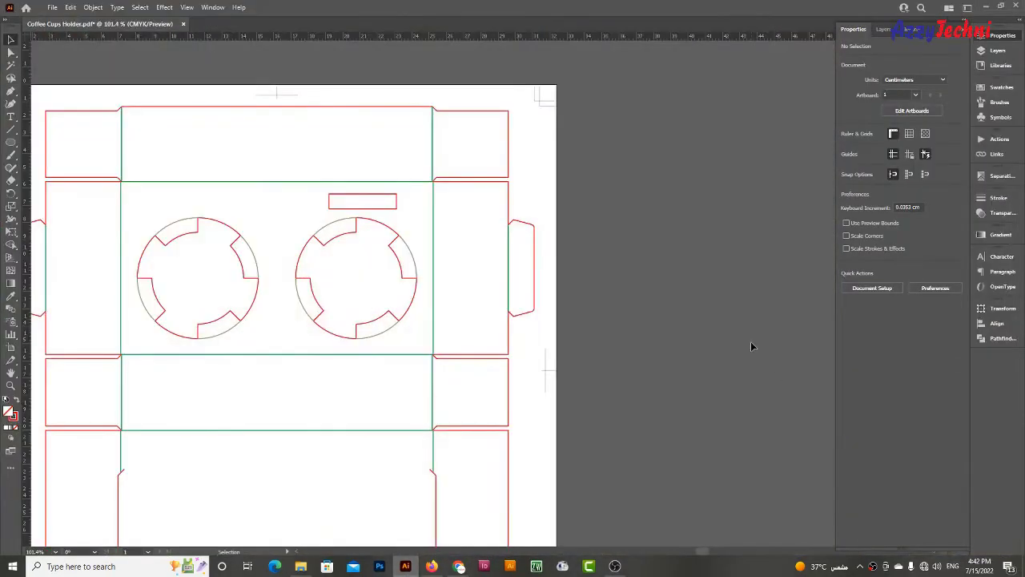
Frame the cup-holder dieline at 66.67% zoom, shifted left with room beside it
key("ctrl+0")
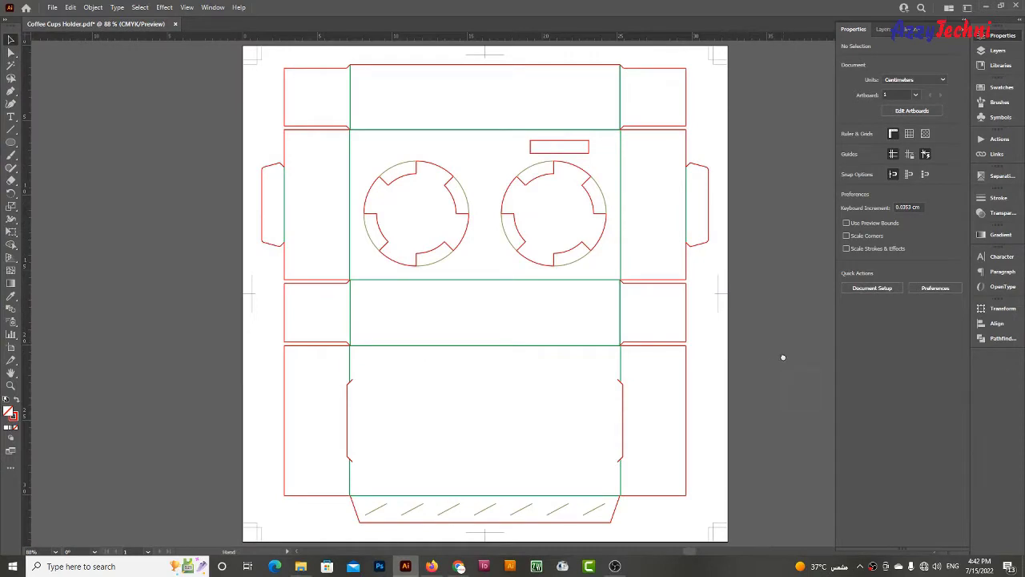
left_click_drag(783, 356, 748, 355)
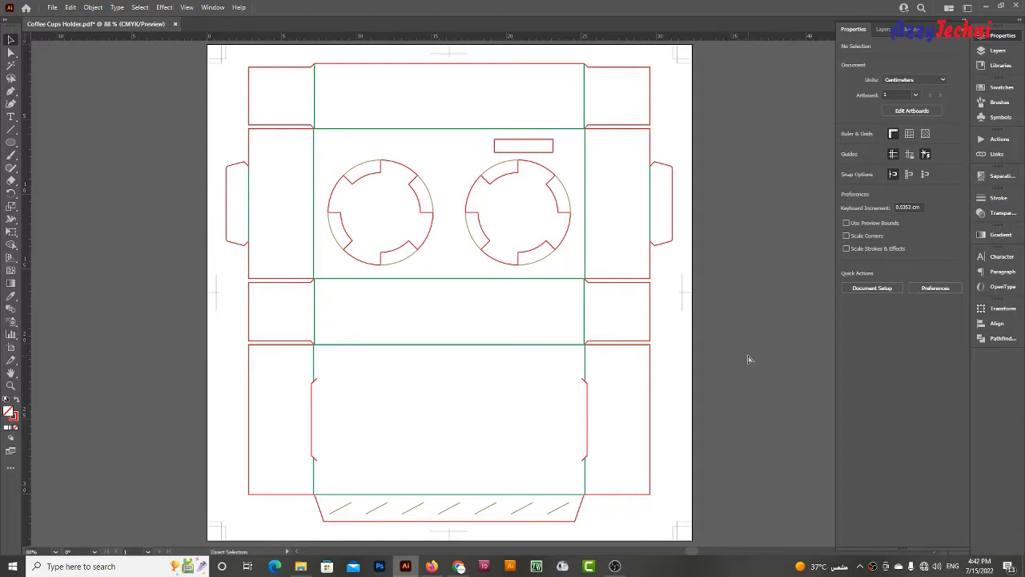
key("ctrl+minus")
left_click_drag(747, 355, 570, 306)
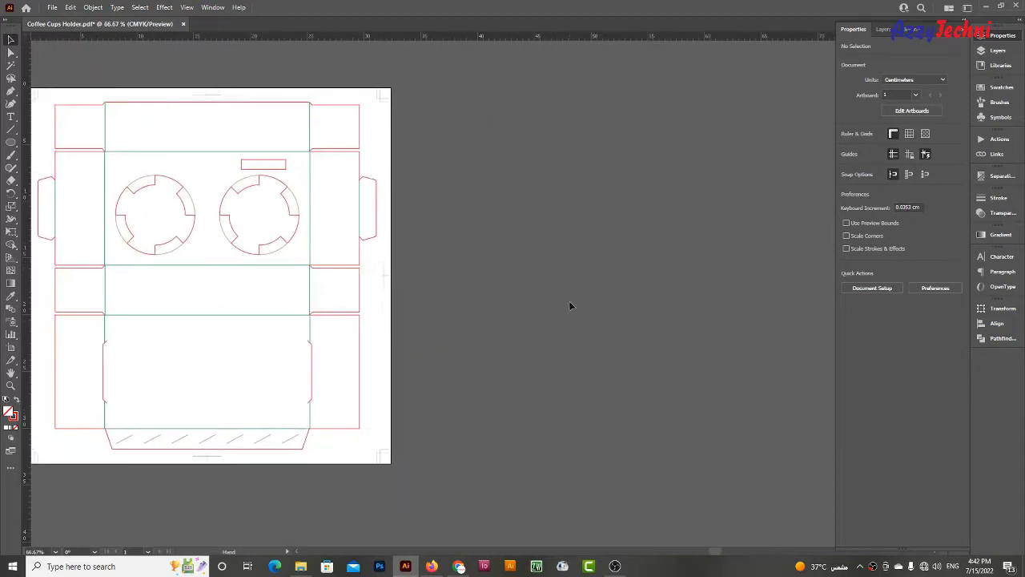
key("shift+o")
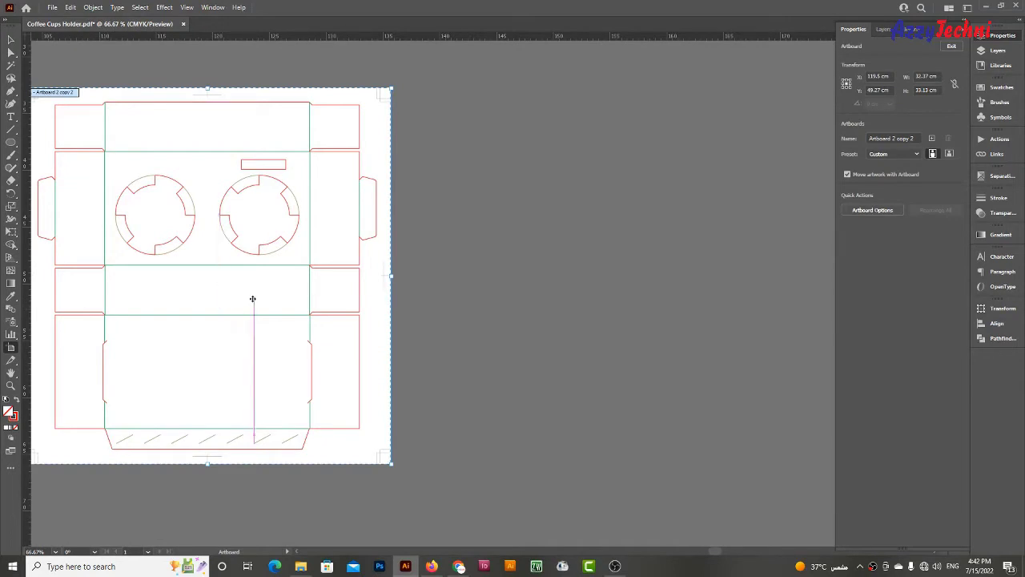
Duplicate the dieline artboard to the right and delete its copied artwork and crop marks
left_click_drag(167, 287, 596, 299)
key("Escape")
scroll(618, 260, "right", 2)
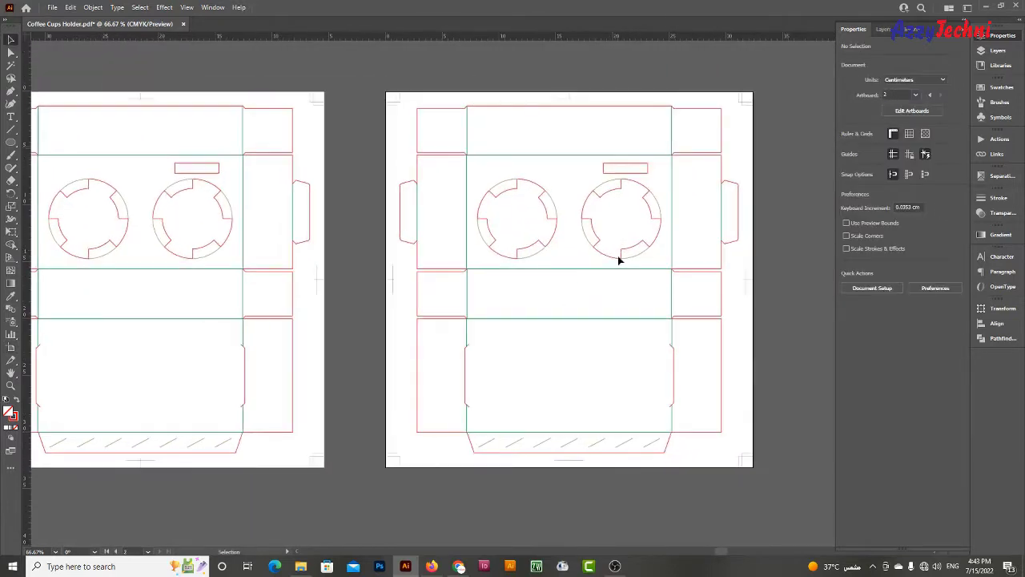
left_click_drag(660, 291, 662, 292)
key("Delete")
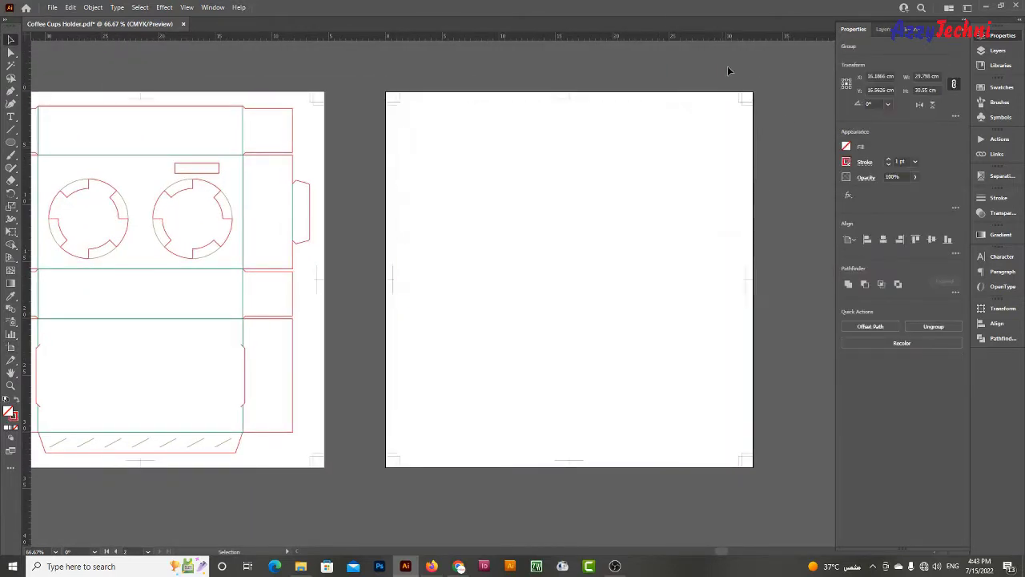
key("ctrl+a")
key("Delete")
Zoom back in on the original dieline artboard
left_click_drag(382, 267, 496, 245)
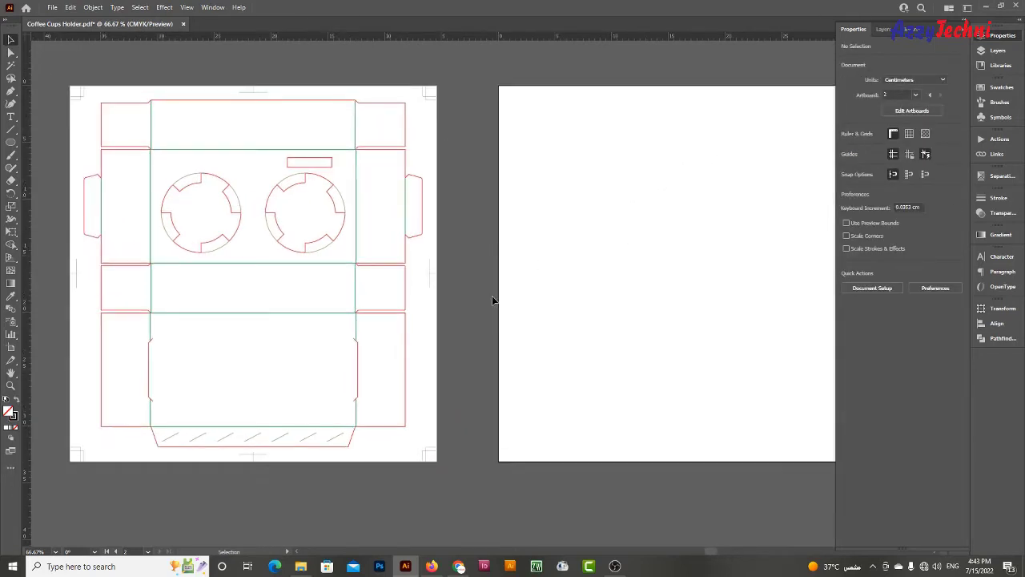
key("z")
left_click_drag(228, 247, 256, 251)
Read the dieline's Transform dimensions from a selected anchor, then fit the blank second artboard in view
key("a")
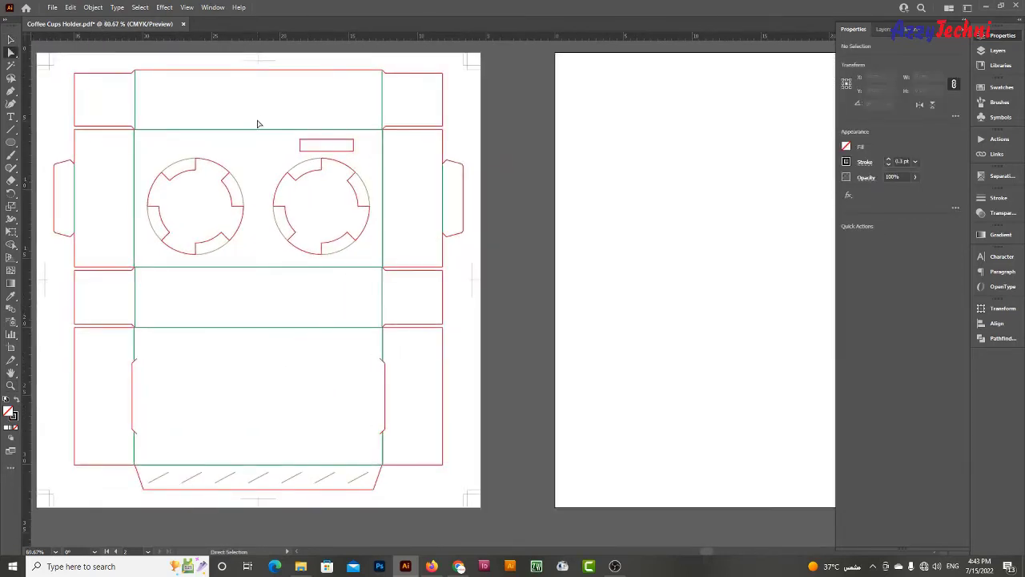
left_click(258, 138)
left_click_drag(265, 275, 266, 282)
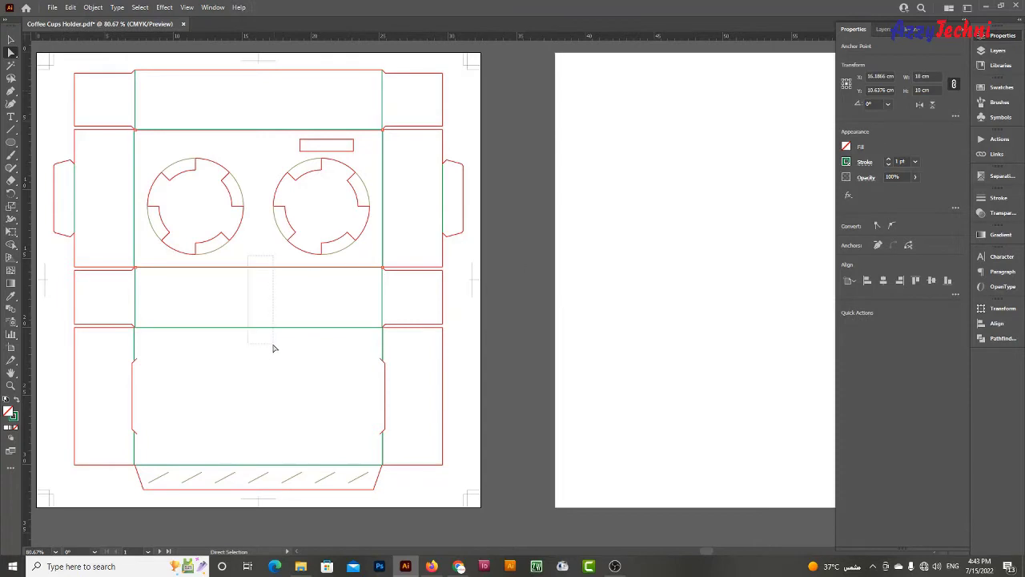
left_click(815, 144)
key("ctrl+0")
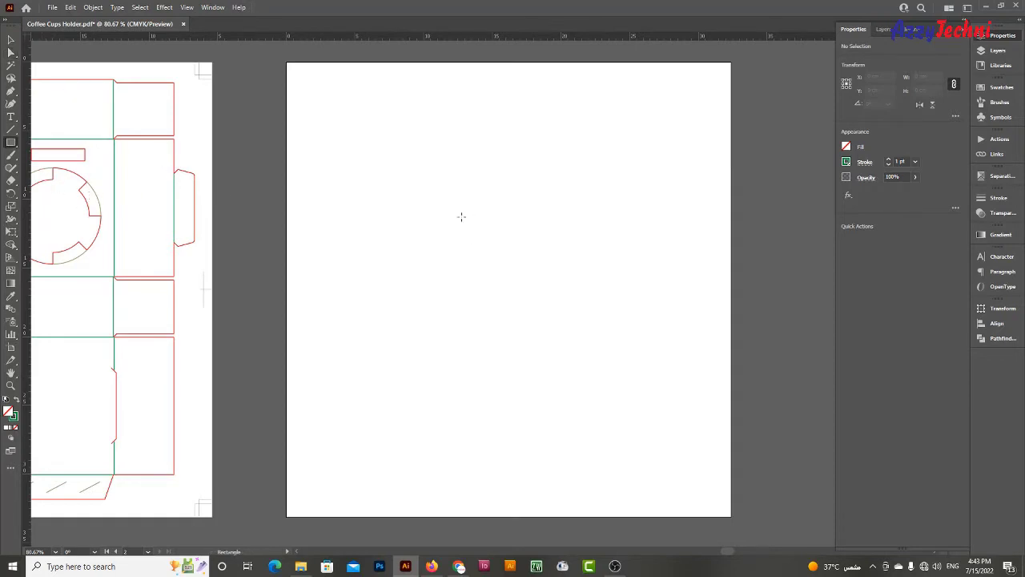
Create an 18 × 10 cm rectangle and move it near the second artboard's top
left_click(446, 198)
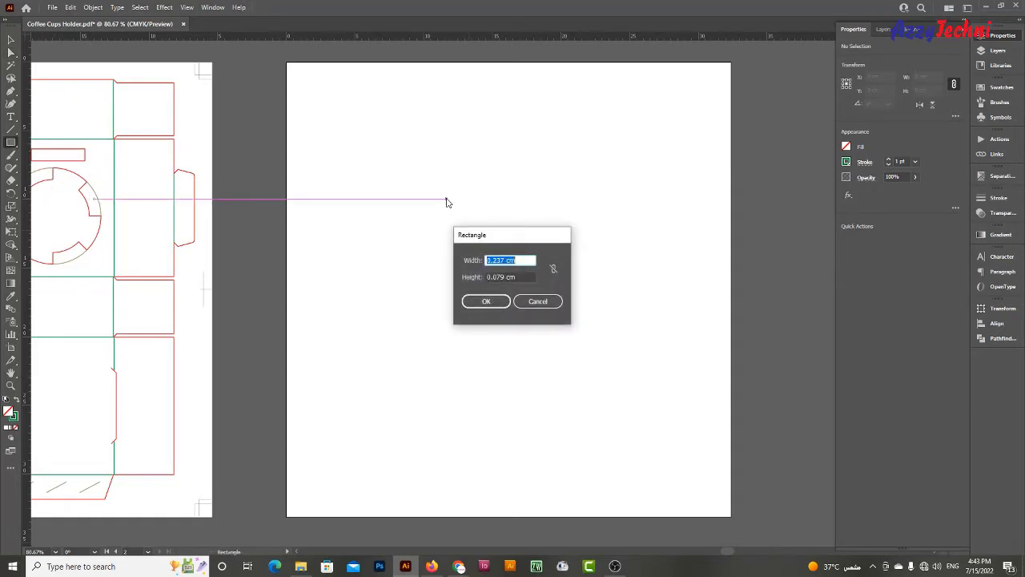
key("Tab")
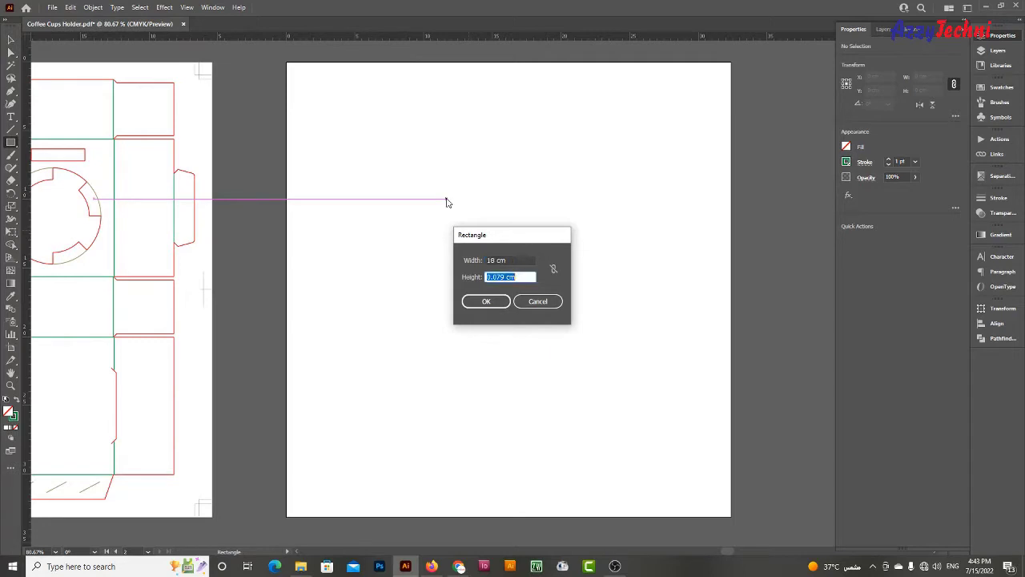
type("0")
key("Return")
key("v")
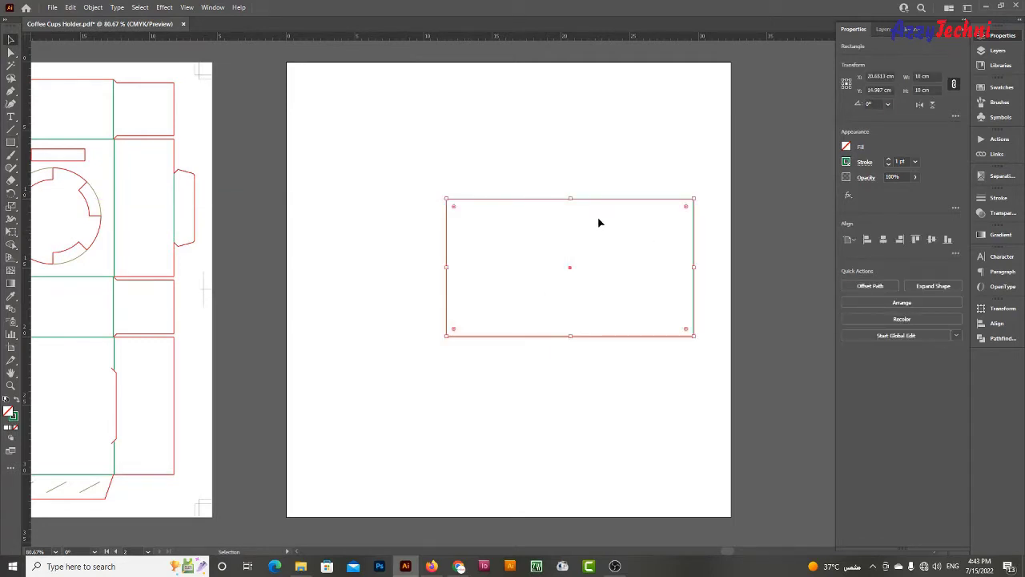
left_click_drag(602, 205, 545, 129)
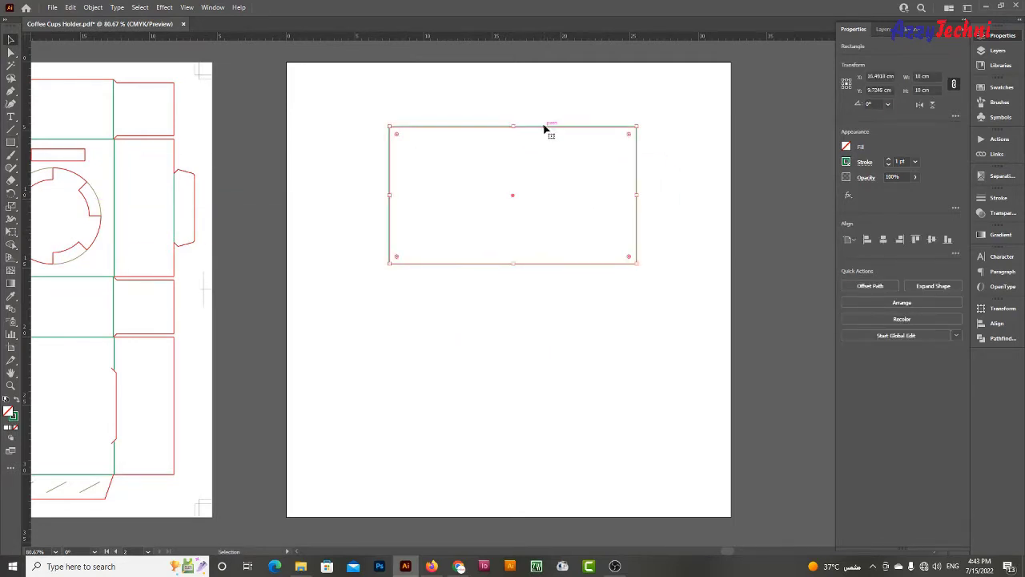
Give the rectangle the dieline's red stroke at 2 pt weight
left_click(175, 152)
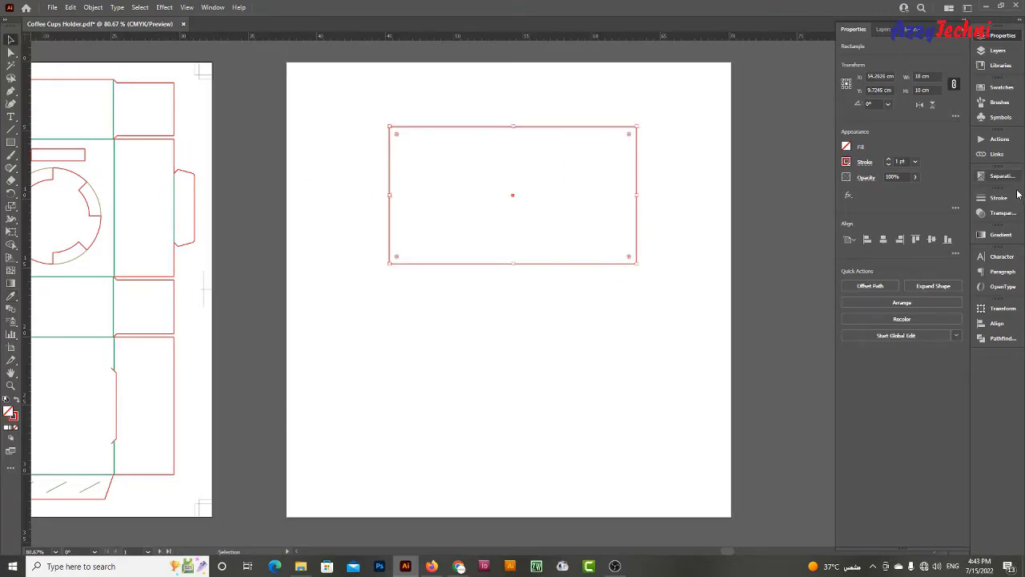
left_click(916, 161)
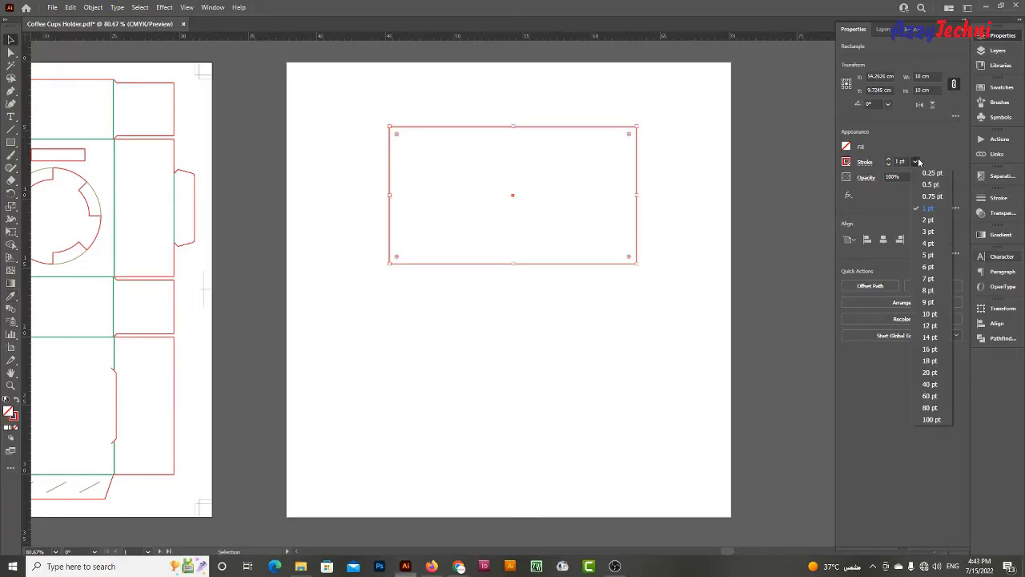
left_click(939, 221)
left_click(680, 291)
Copy the rectangle flush beneath itself and set the copy's height to 4.4 cm, width unchanged
left_click_drag(677, 283, 695, 287)
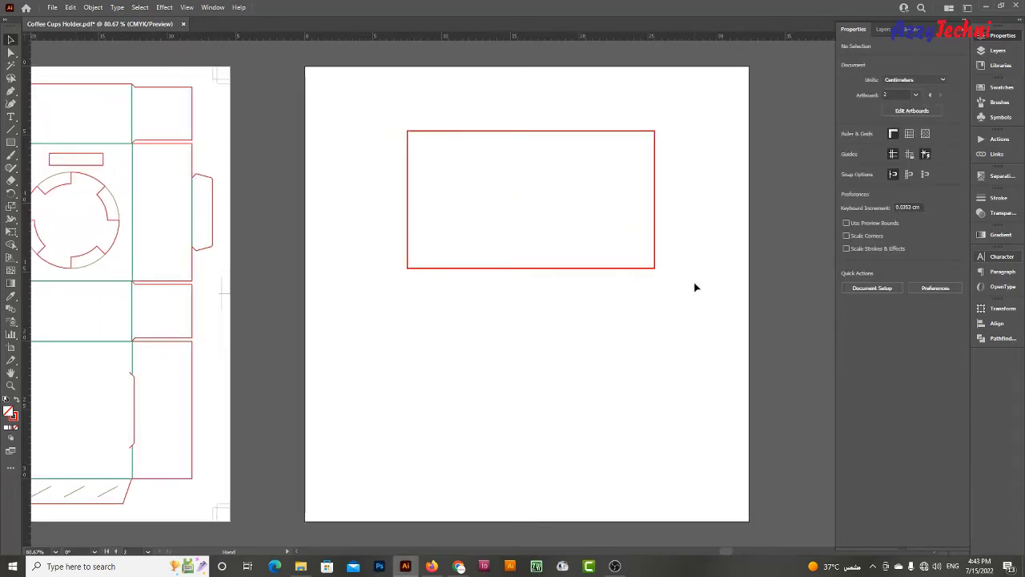
left_click_drag(541, 246, 543, 247)
scroll(561, 264, "left", 2)
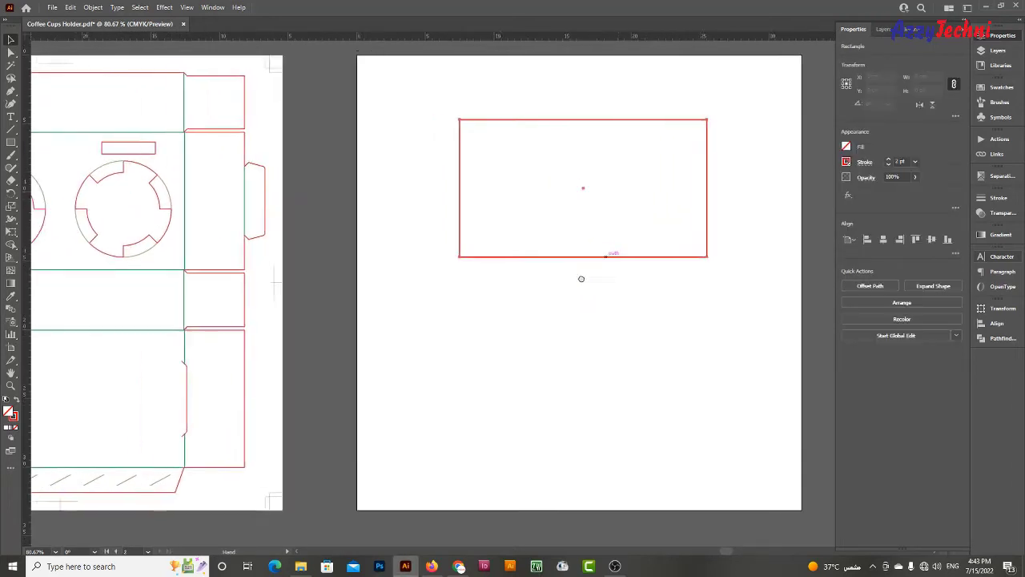
left_click(677, 274)
left_click_drag(640, 265, 632, 407)
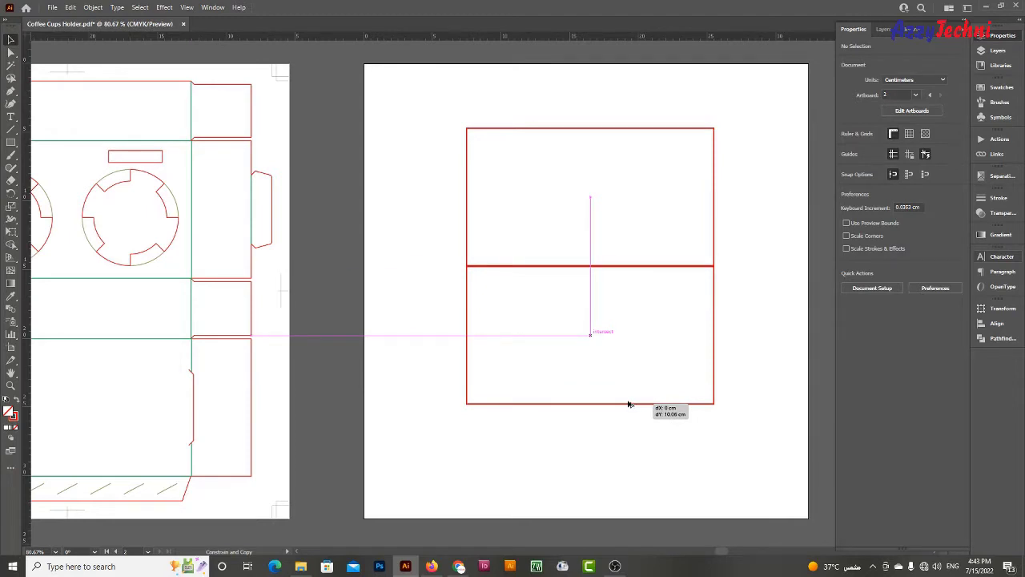
left_click_drag(629, 405, 632, 403)
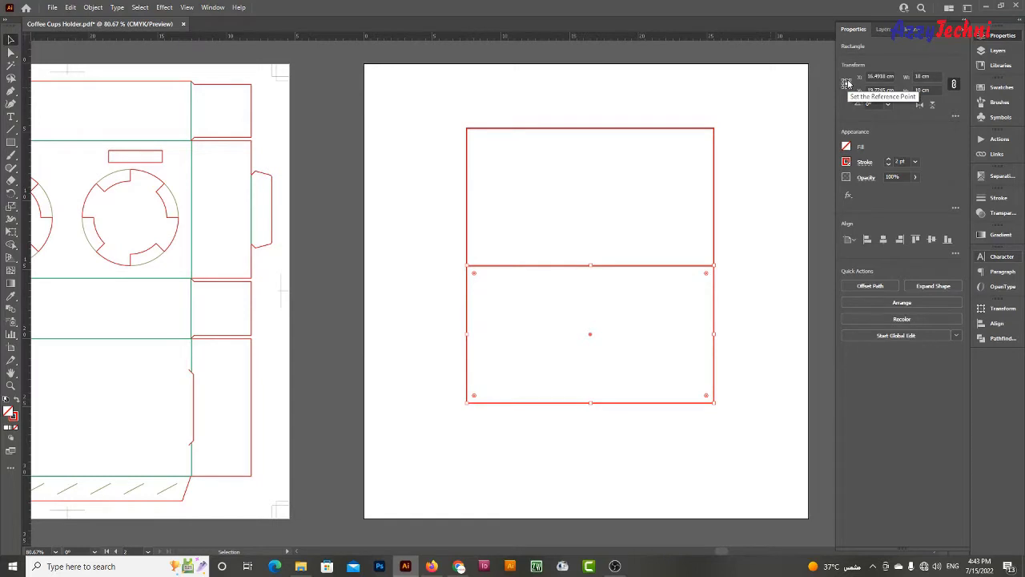
left_click(954, 84)
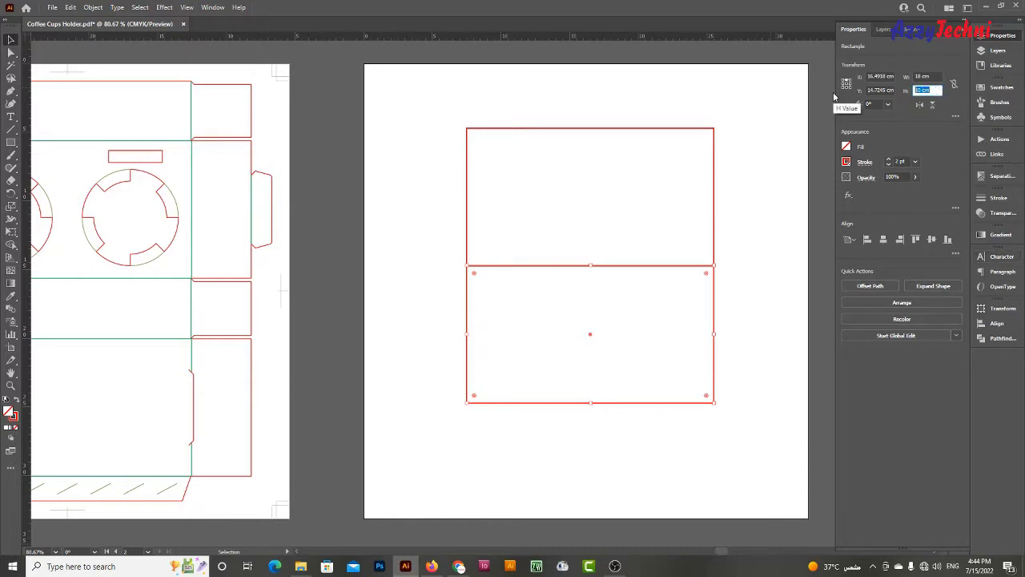
type("6")
key("Return")
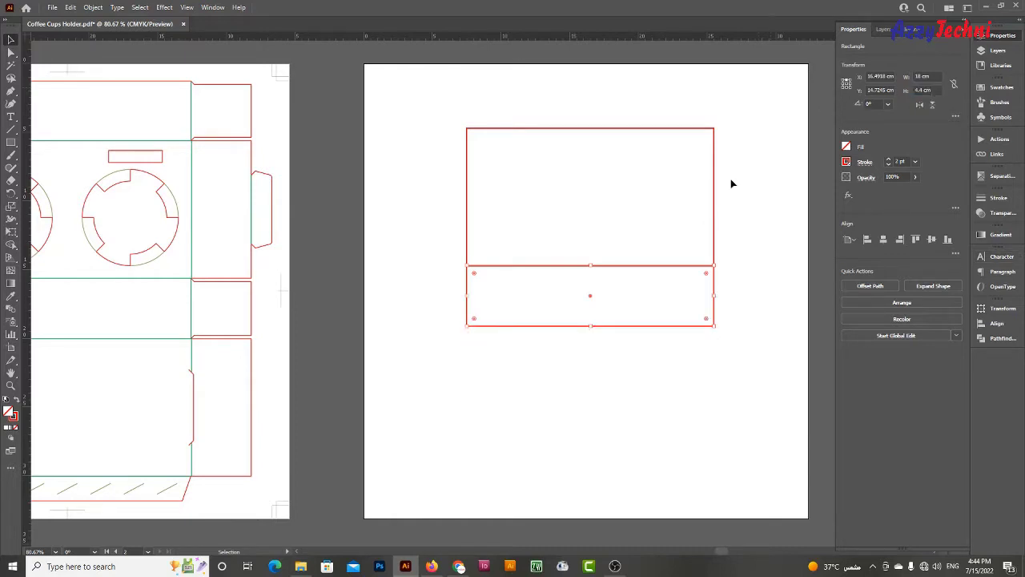
Inspect the rectangles' shared corner in Outline view, then zoom out to both artboards
scroll(761, 291, "up", 5)
left_click(369, 334)
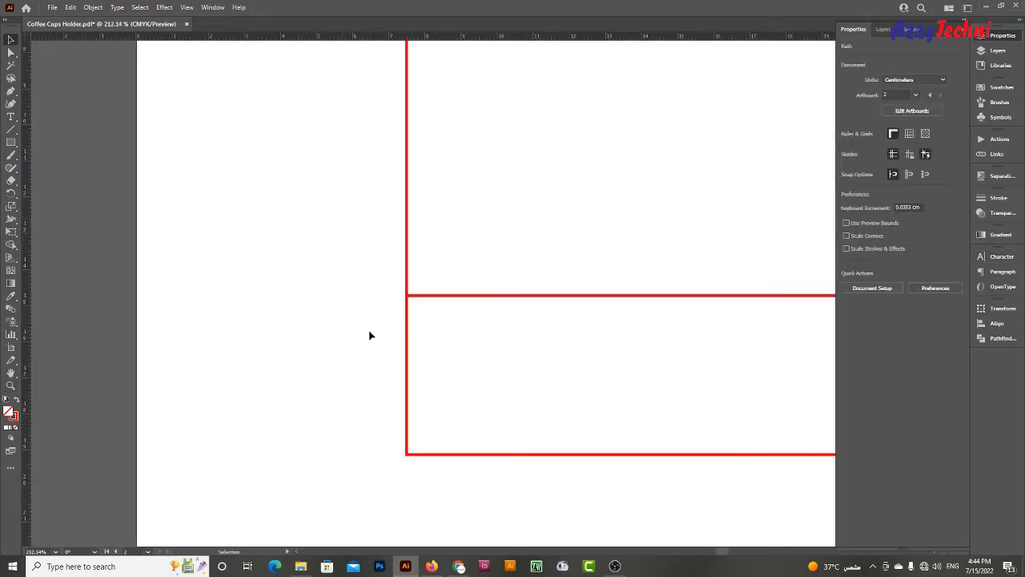
left_click(416, 337)
key("ctrl+y")
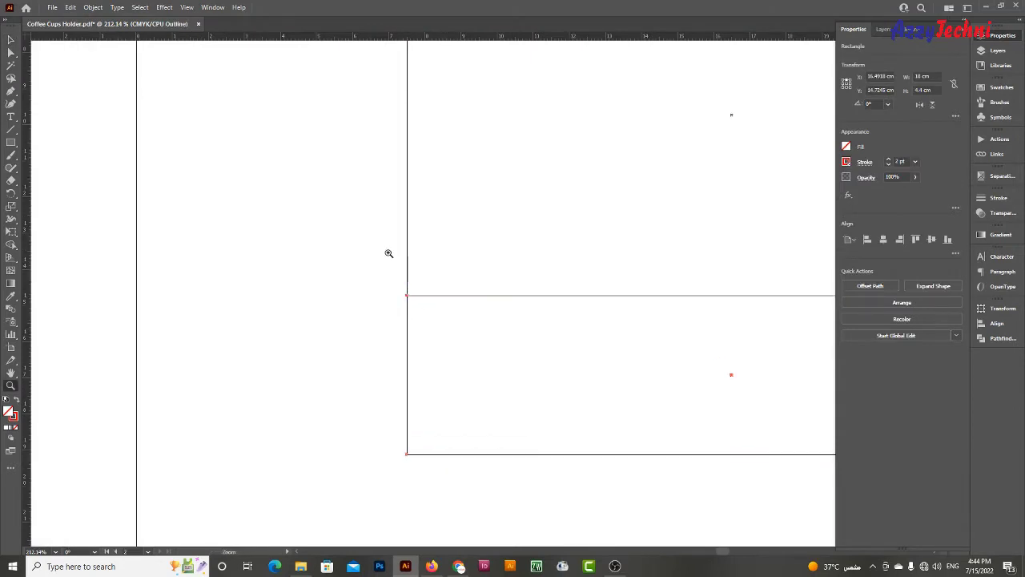
scroll(481, 304, "up", 8)
left_click(529, 194)
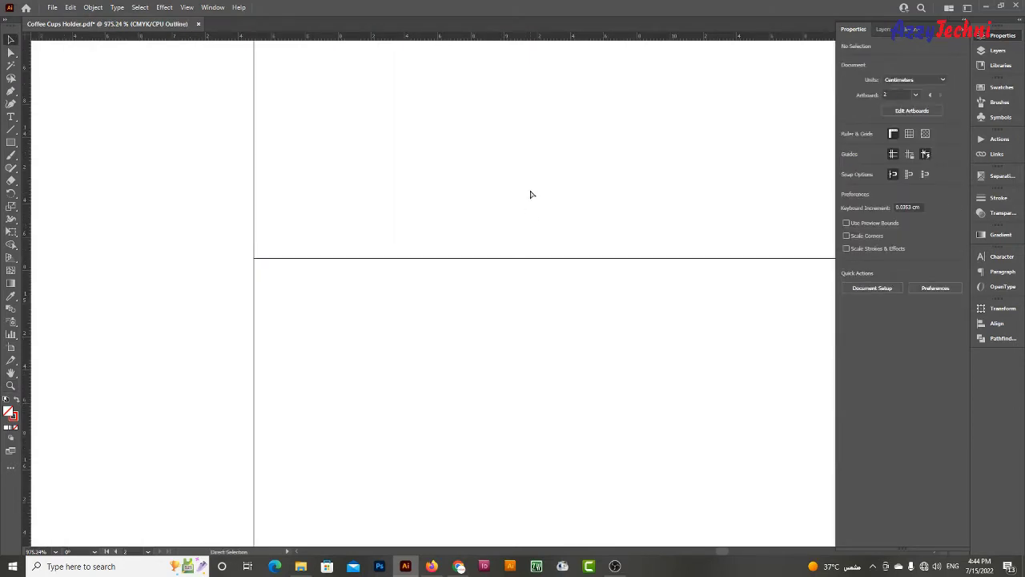
key("ctrl+0")
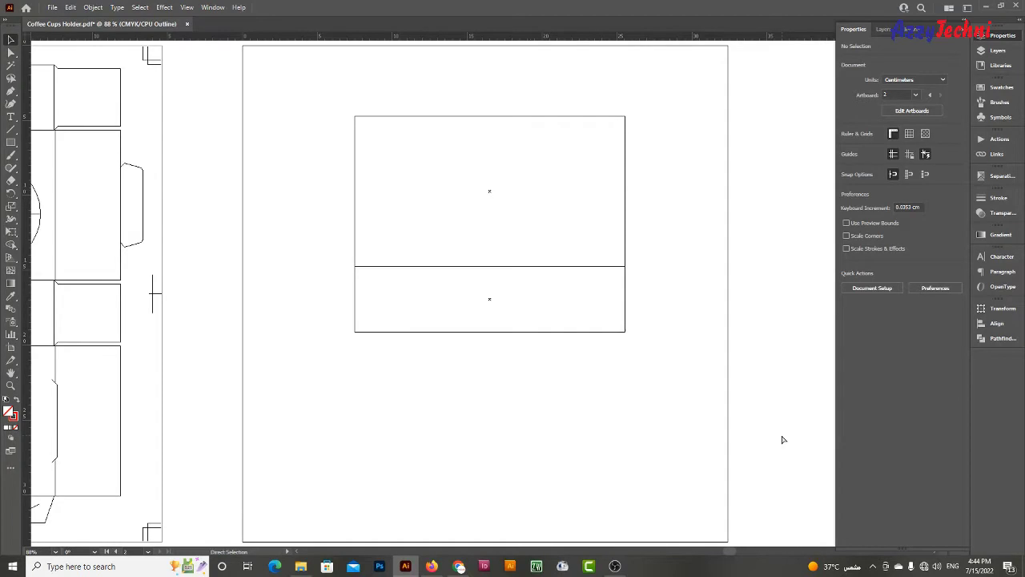
key("ctrl+minus")
Copy the top rectangle below the stack and return to Preview mode
left_click_drag(783, 436, 651, 368)
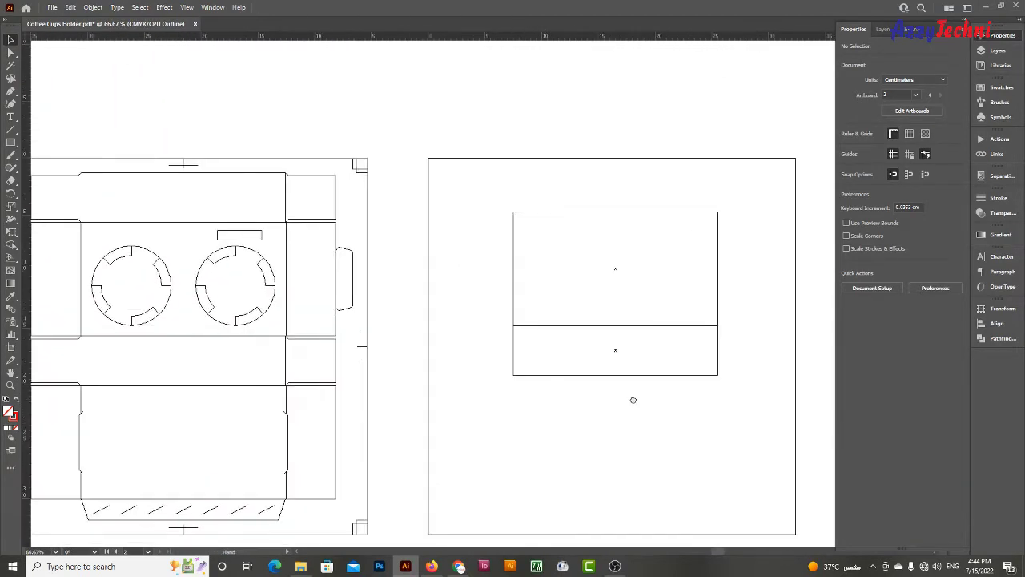
left_click_drag(671, 187, 655, 343)
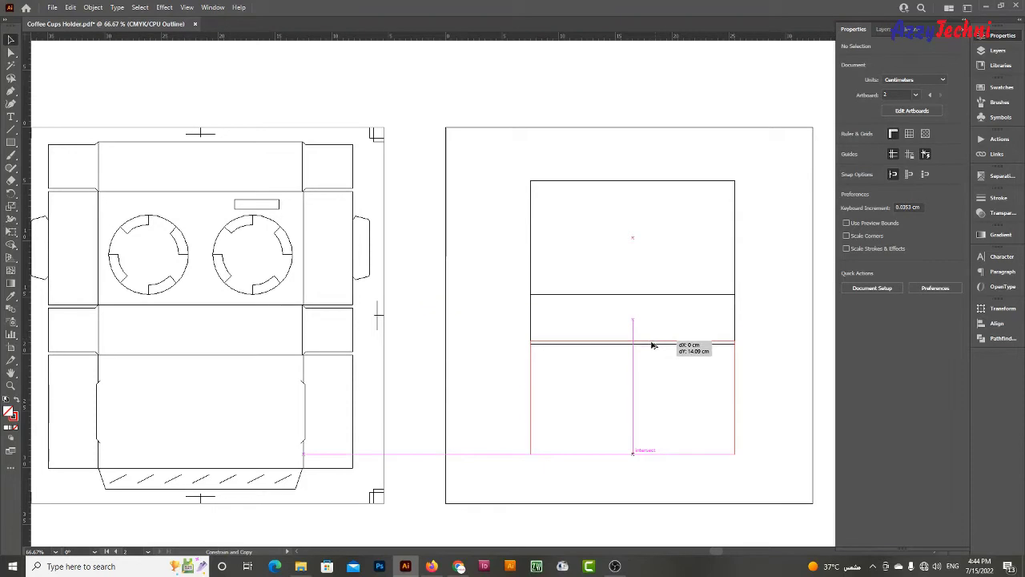
left_click_drag(653, 346, 650, 347)
key("ctrl+y")
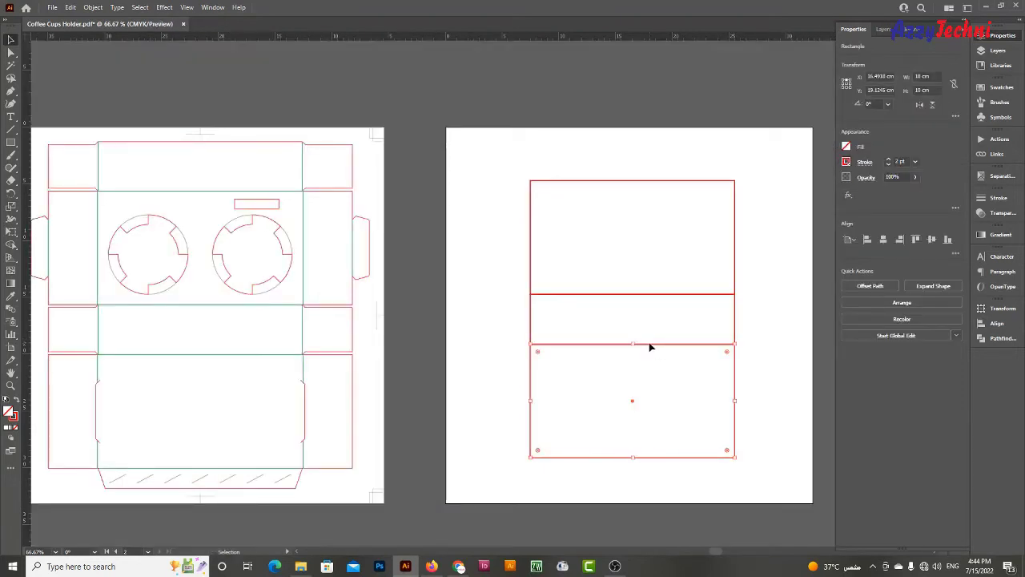
left_click(724, 359)
Zoom in on the stacked rectangles and frame both artboards
mouse_move(740, 322)
left_mouse_down()
mouse_move(671, 342)
mouse_move(674, 176)
mouse_move(407, 454)
left_mouse_up()
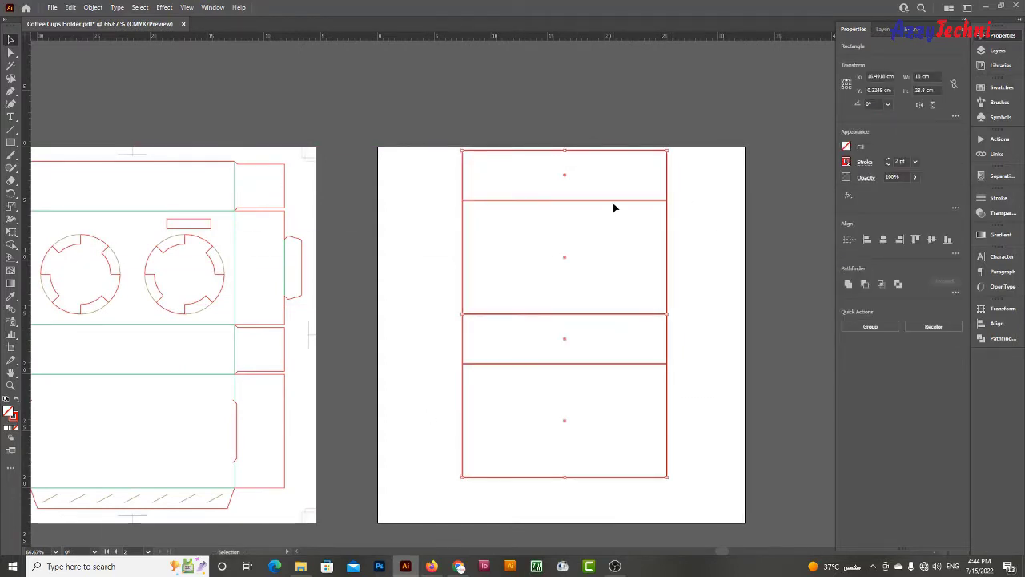
left_click(706, 212)
key("z")
left_click(697, 287)
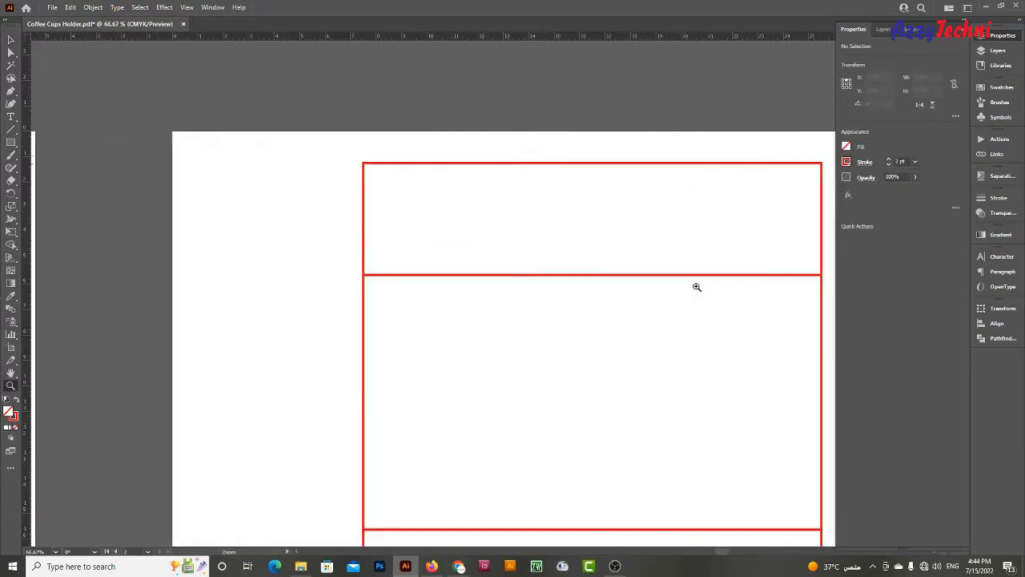
scroll(681, 293, "down", 1)
scroll(474, 229, "down", 3)
scroll(432, 222, "down", 1)
key("v")
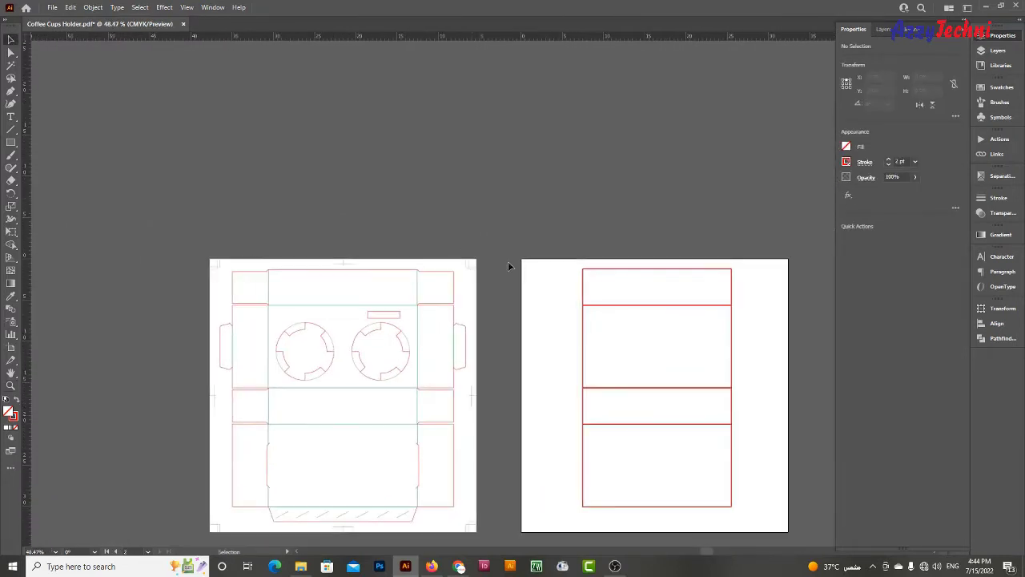
left_click_drag(714, 373, 666, 328)
Check where the panel lines meet in Outline view, then return to Preview zoomed out
key("ctrl+y")
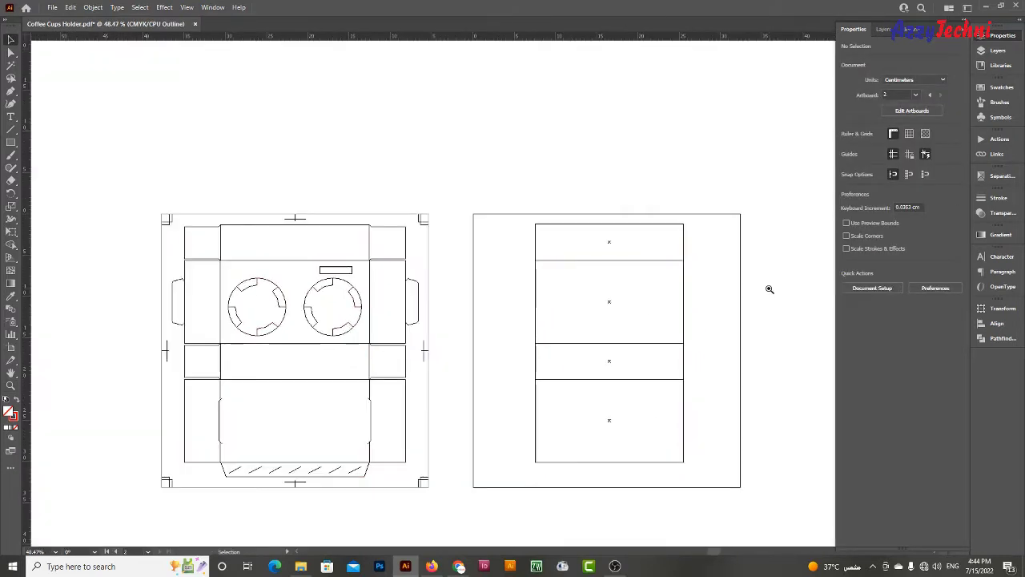
key("z")
left_click_drag(508, 267, 619, 272)
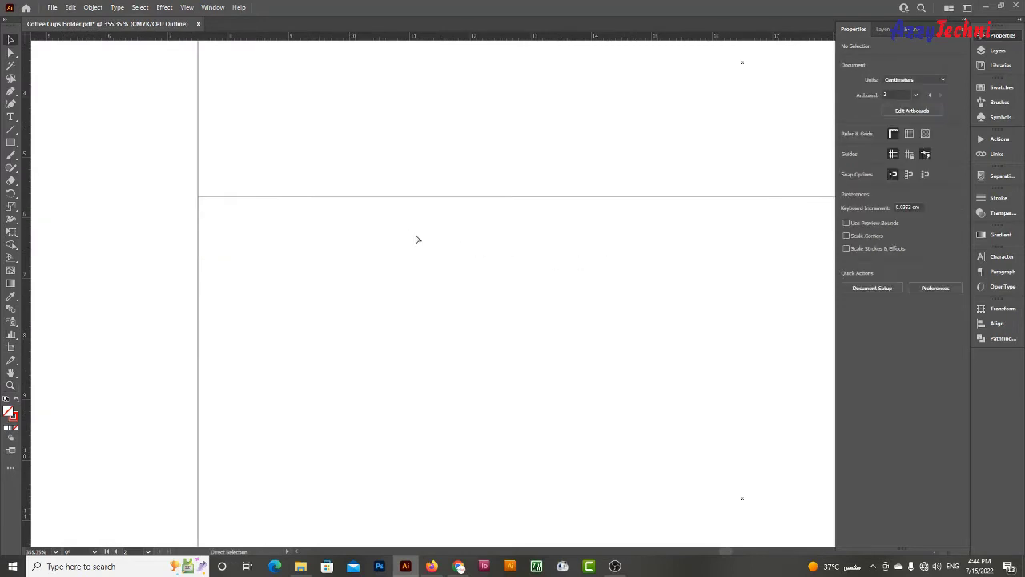
key("ctrl+y")
key("ctrl+minus")
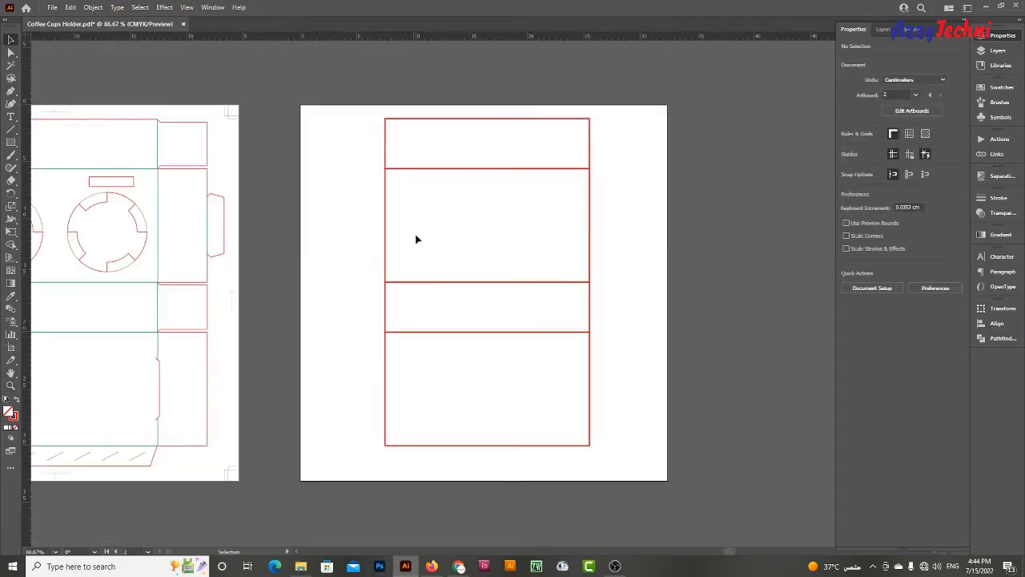
Copy a panel rectangle beneath the bottom panel of the stack
scroll(481, 304, "up", 1)
scroll(614, 312, "left", 3)
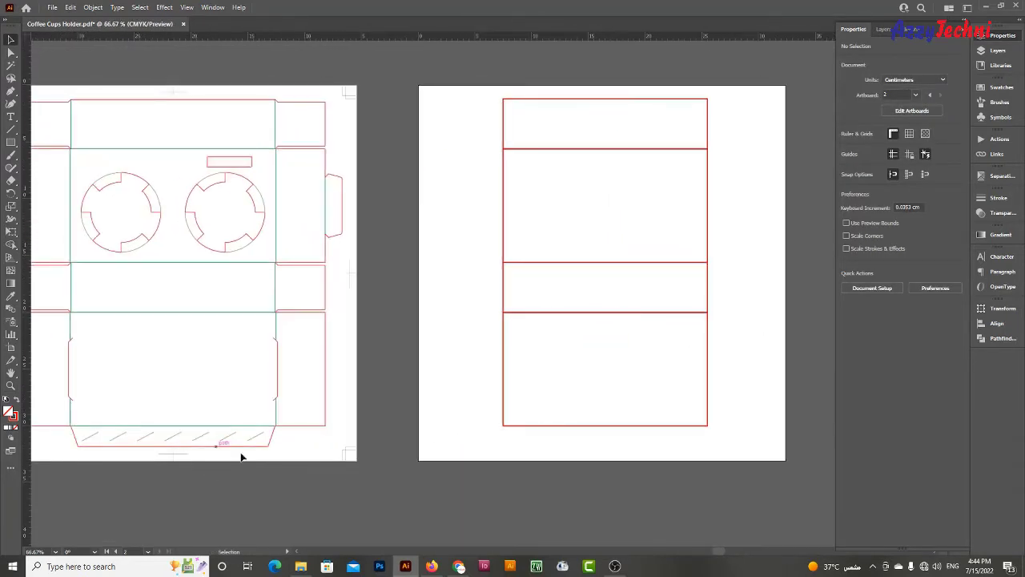
scroll(403, 423, "down", 1)
scroll(583, 414, "left", 1)
scroll(594, 426, "left", 1)
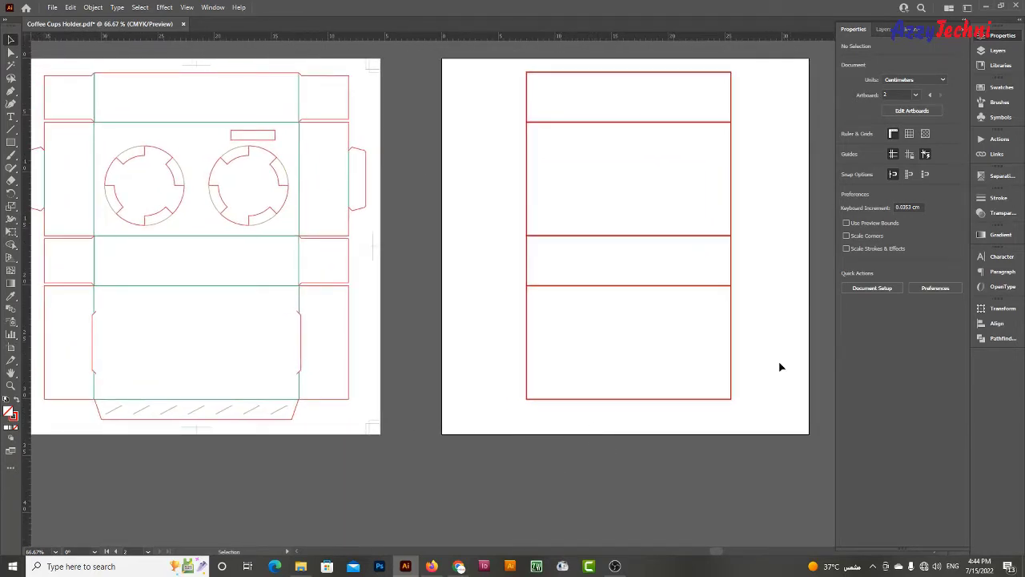
scroll(745, 345, "right", 3)
mouse_move(681, 274)
left_mouse_down()
mouse_move(673, 431)
mouse_move(632, 441)
left_mouse_up()
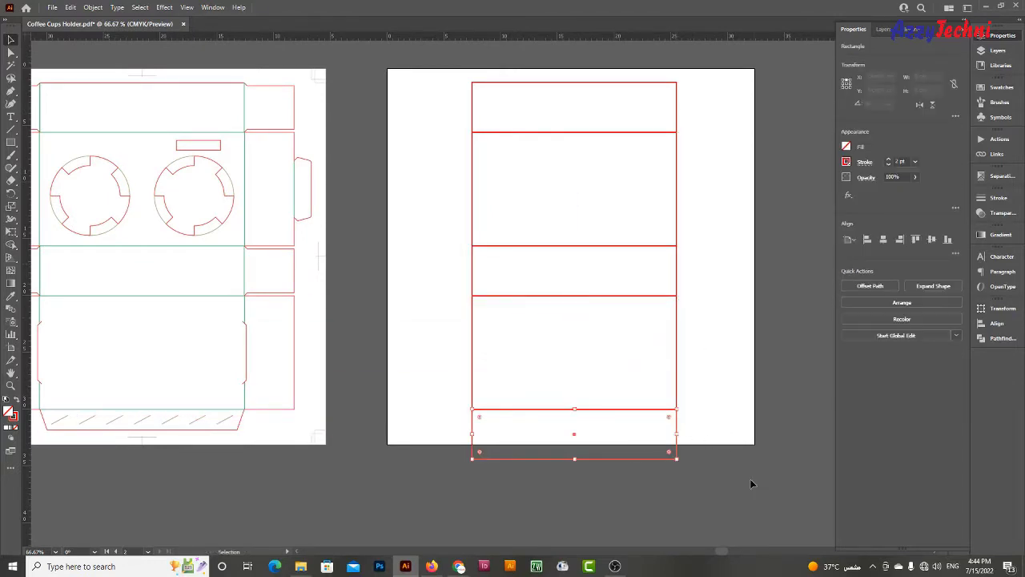
Set the new bottom rectangle's height to 1.8 cm
scroll(646, 412, "up", 1)
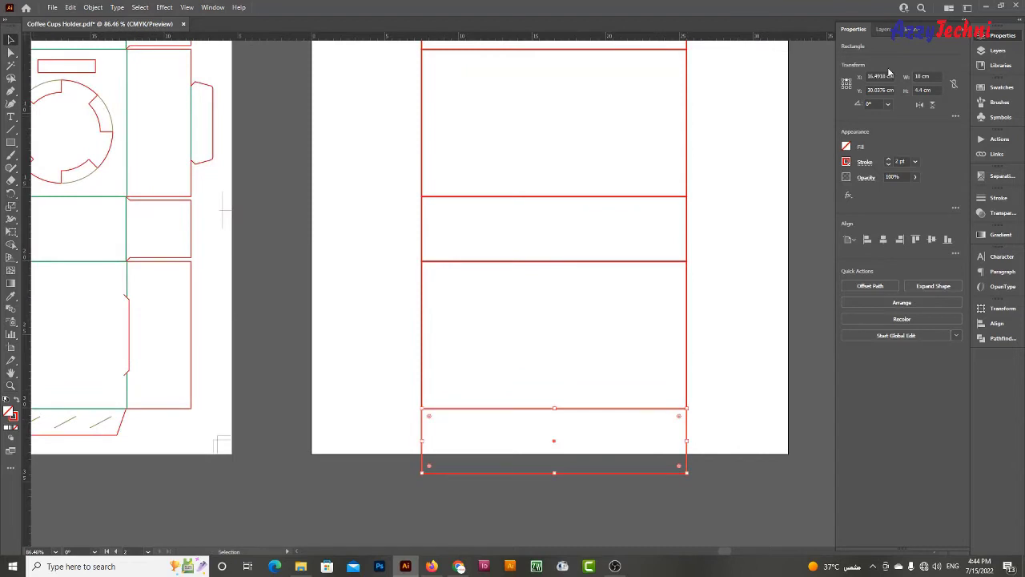
left_click(926, 90)
type("1.8")
key("Return")
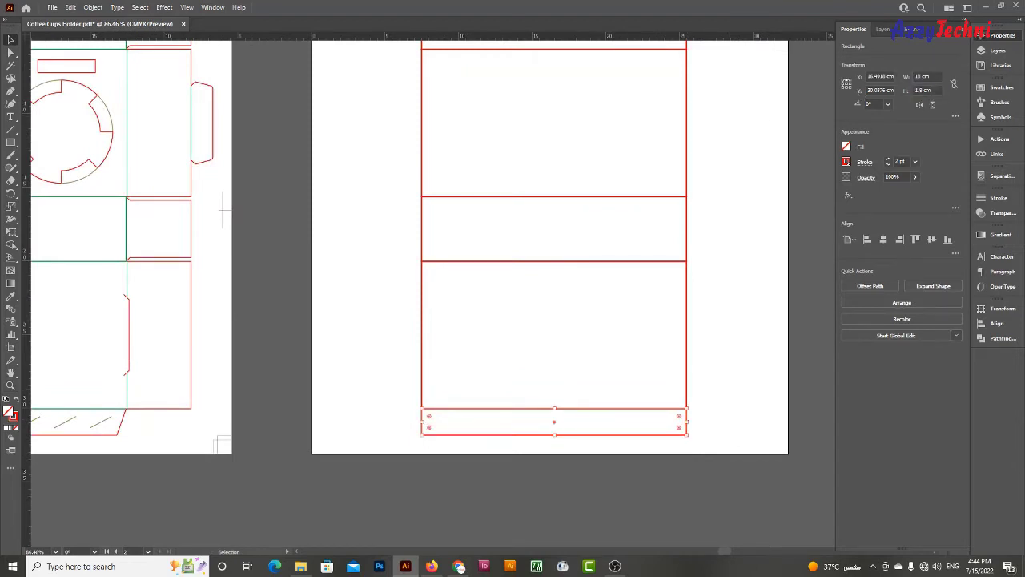
left_click(698, 359)
Move the bottom piece's lower-left corner point 1 cm inward
key("z")
left_click_drag(451, 417, 344, 351)
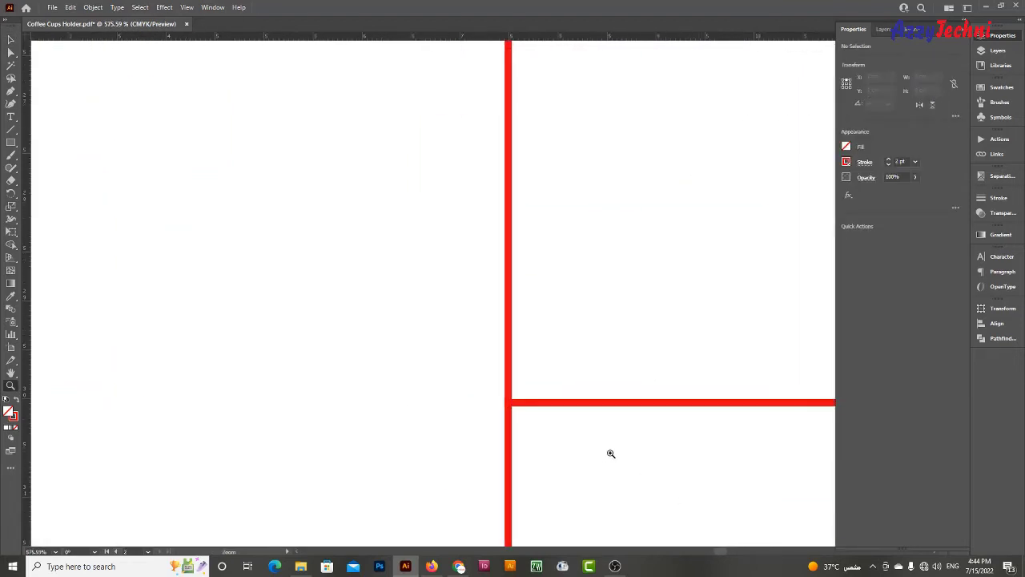
key("v")
scroll(547, 419, "right", 5)
scroll(547, 419, "down", 1)
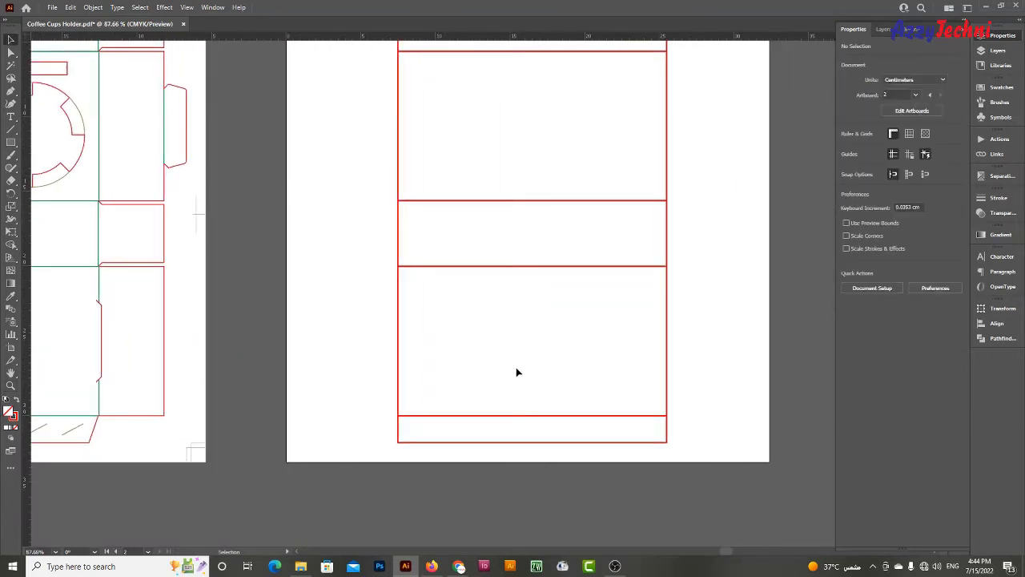
key("a")
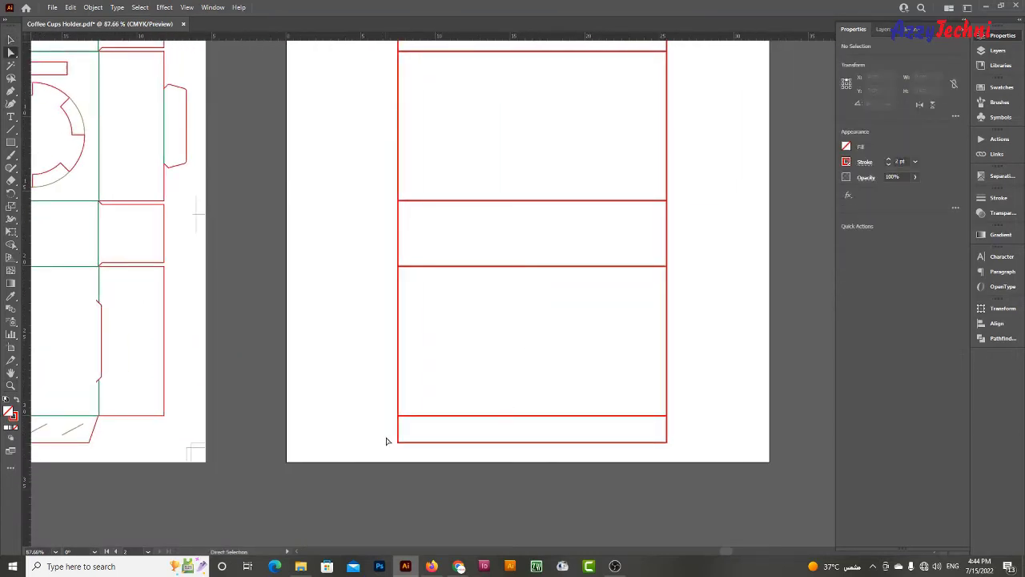
left_click_drag(386, 439, 413, 454)
left_click_drag(411, 454, 411, 452)
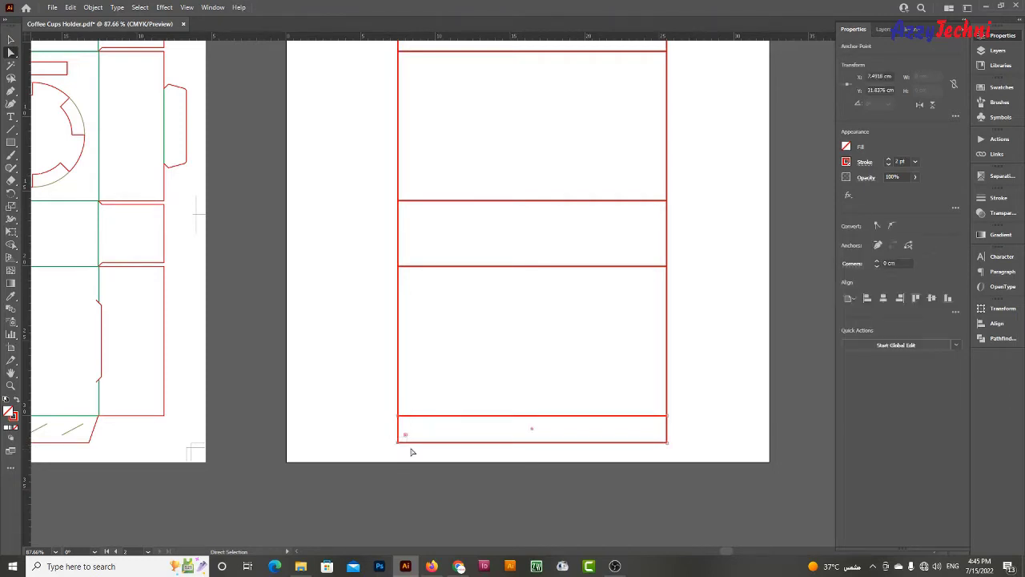
key("Return")
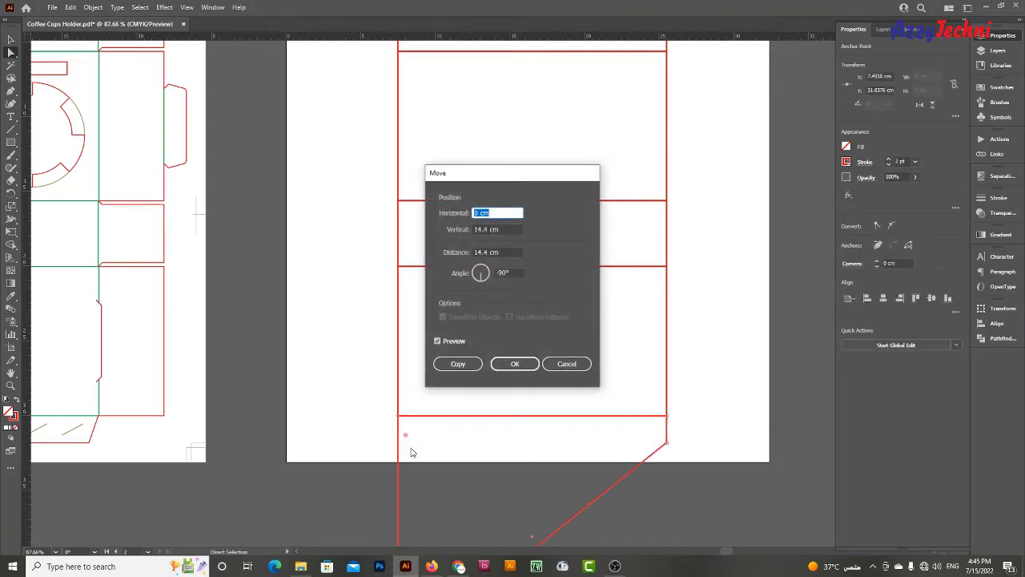
key("Tab")
type("0")
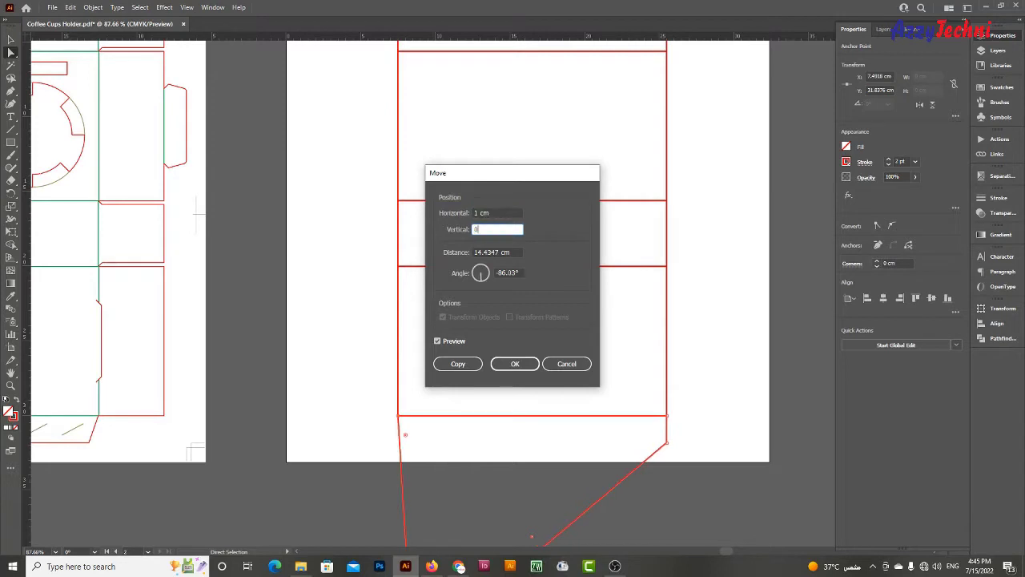
key("Return")
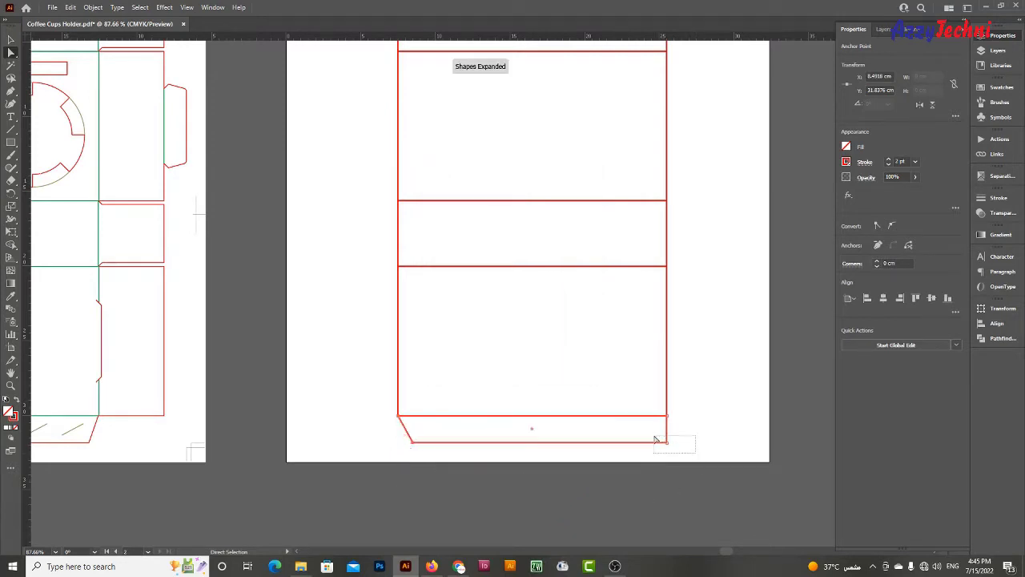
Move the lower-right corner point 1 cm inward, completing the tapered flap
left_click(665, 439)
key("Return")
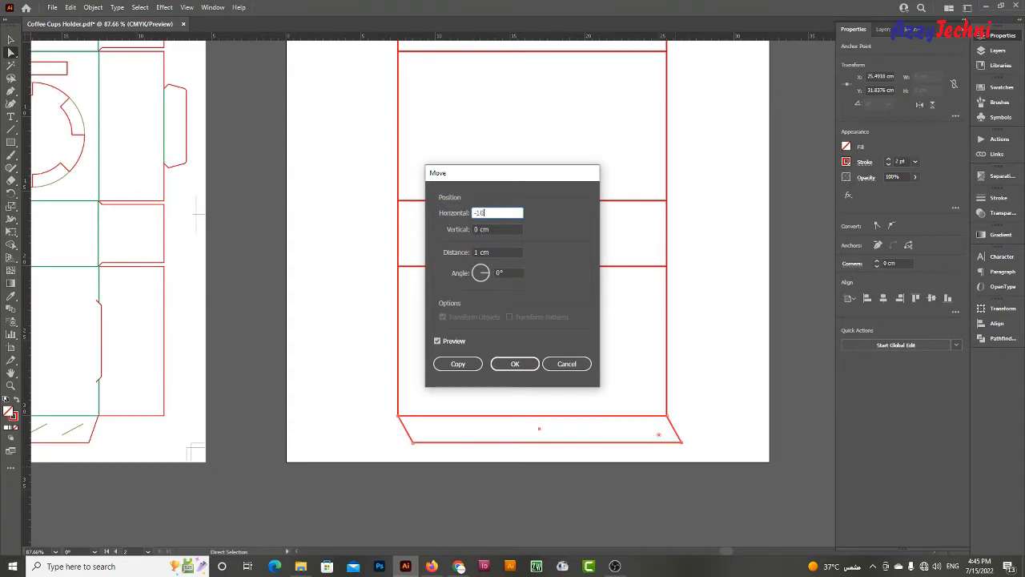
type("-1")
key("Tab")
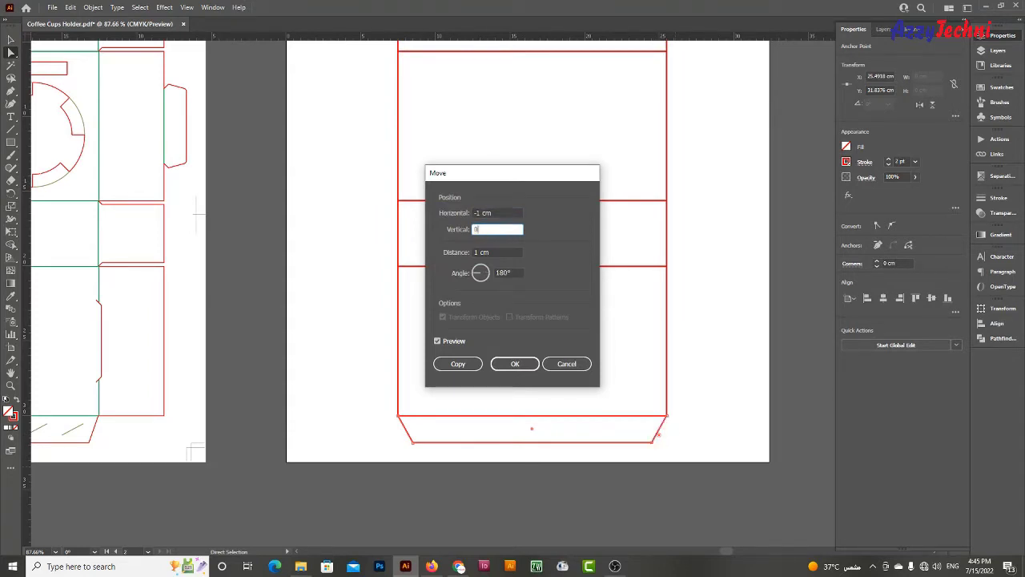
key("Return")
scroll(732, 372, "down", 5)
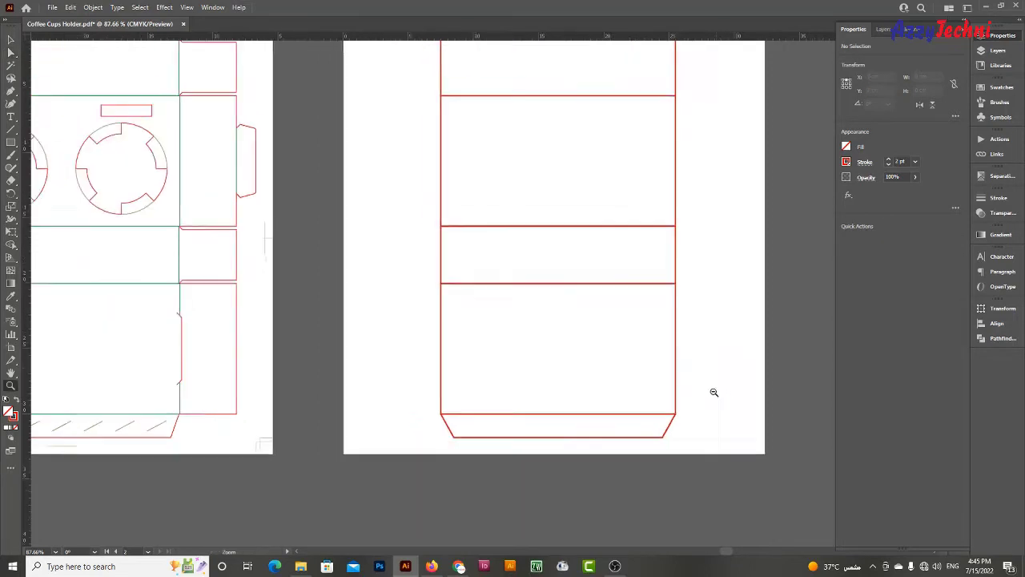
Copy the top panel out to the left, rotate it upright, and snap it to the panels' left edge
key("v")
left_click(664, 385)
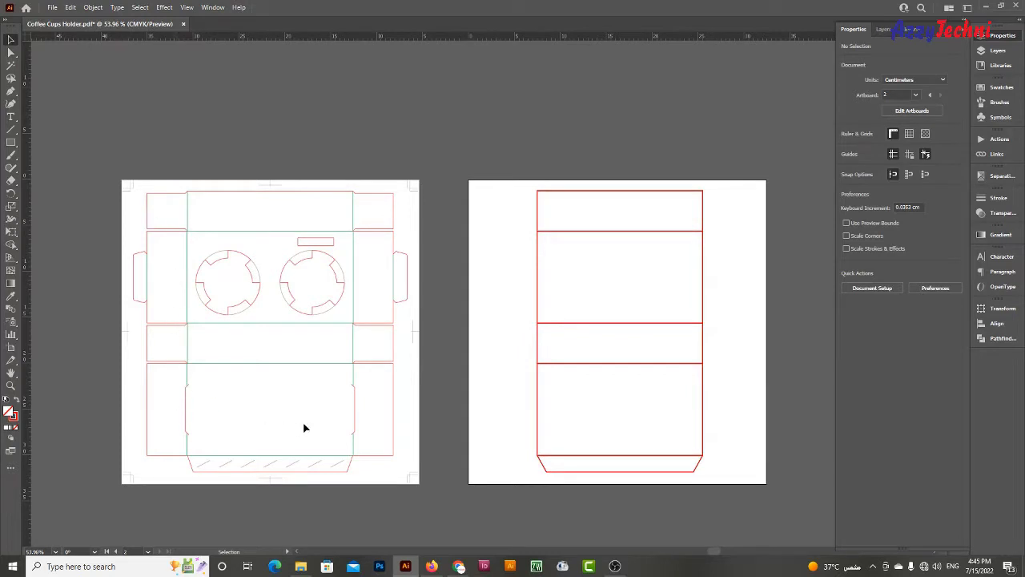
key("z")
left_click_drag(485, 252, 502, 233)
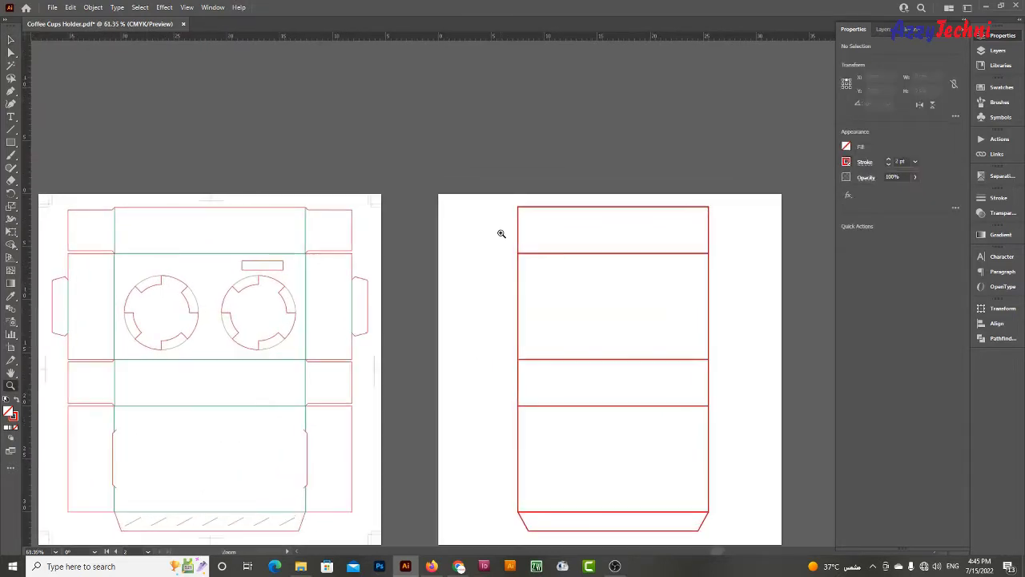
key("v")
left_click_drag(585, 212, 476, 299)
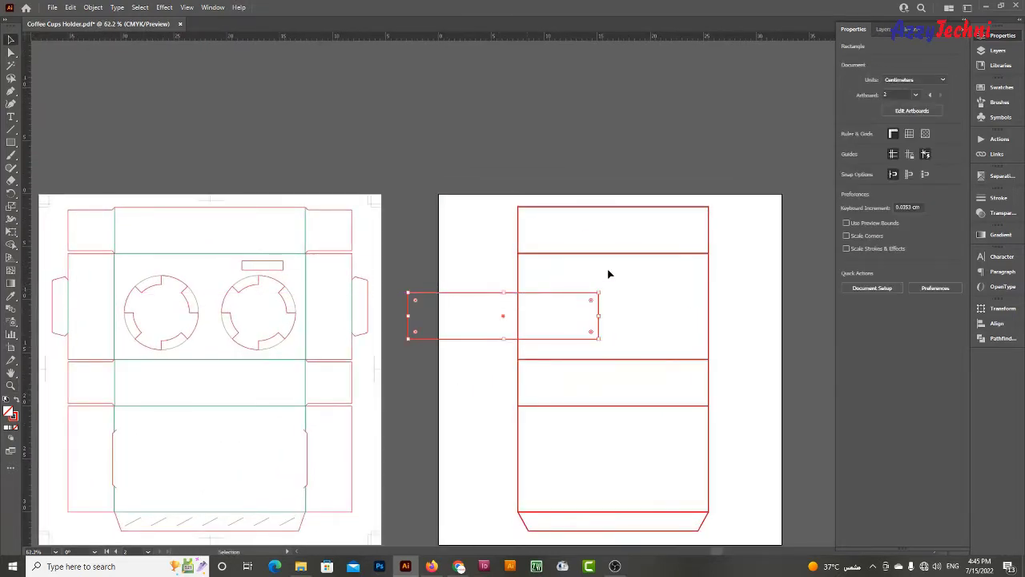
left_click_drag(603, 287, 561, 410)
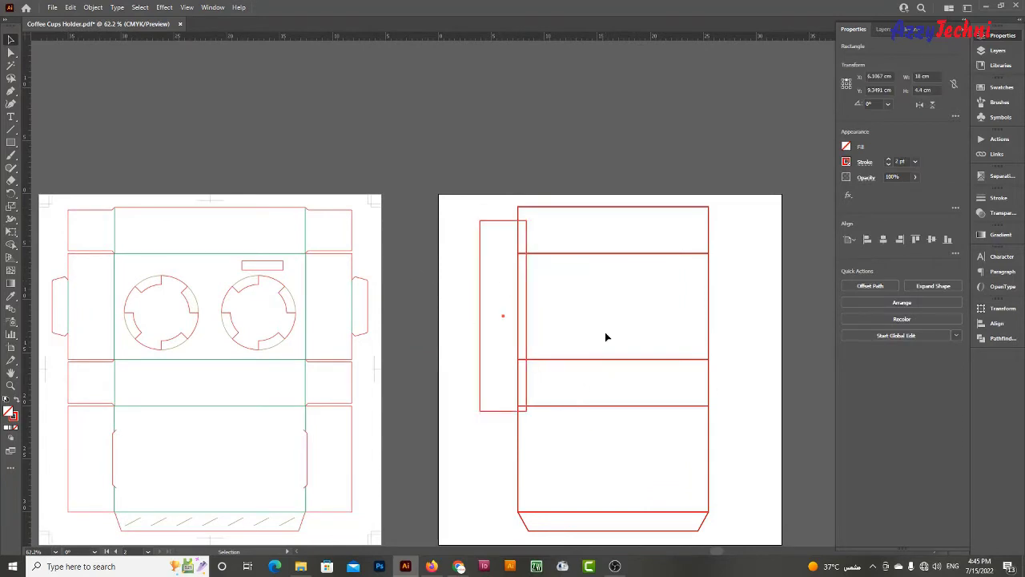
scroll(607, 337, "up", 3)
left_click_drag(528, 280, 517, 337)
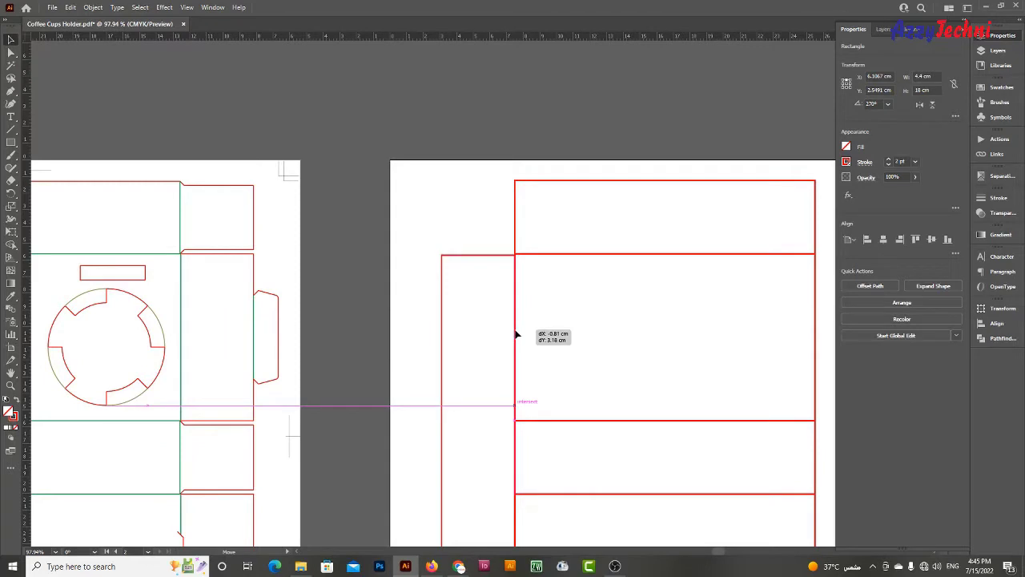
Align the side flap's top with the panel line and shorten it to the 10 cm panel's height
scroll(526, 247, "up", 8)
scroll(499, 318, "up", 2)
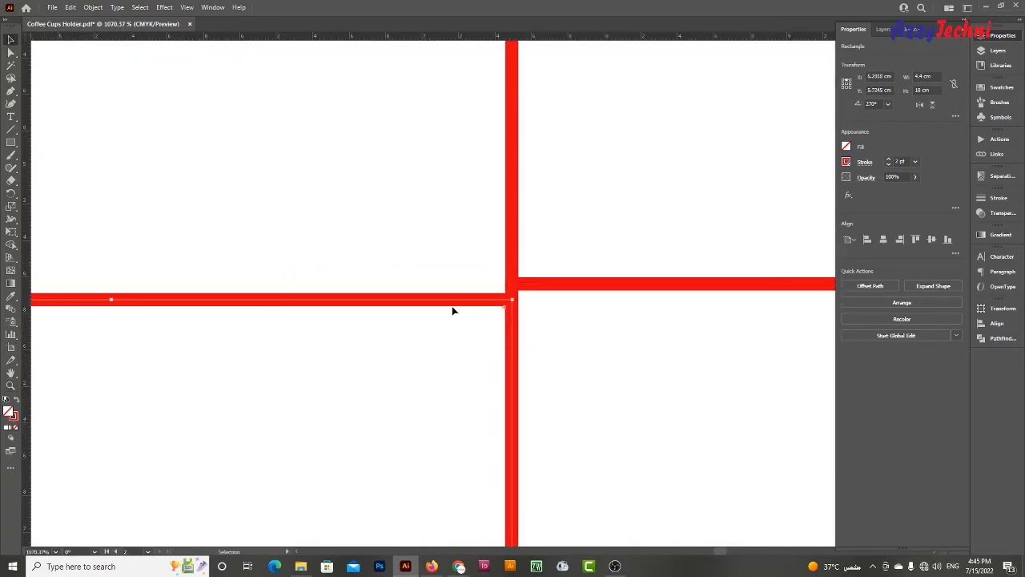
left_click_drag(451, 303, 451, 284)
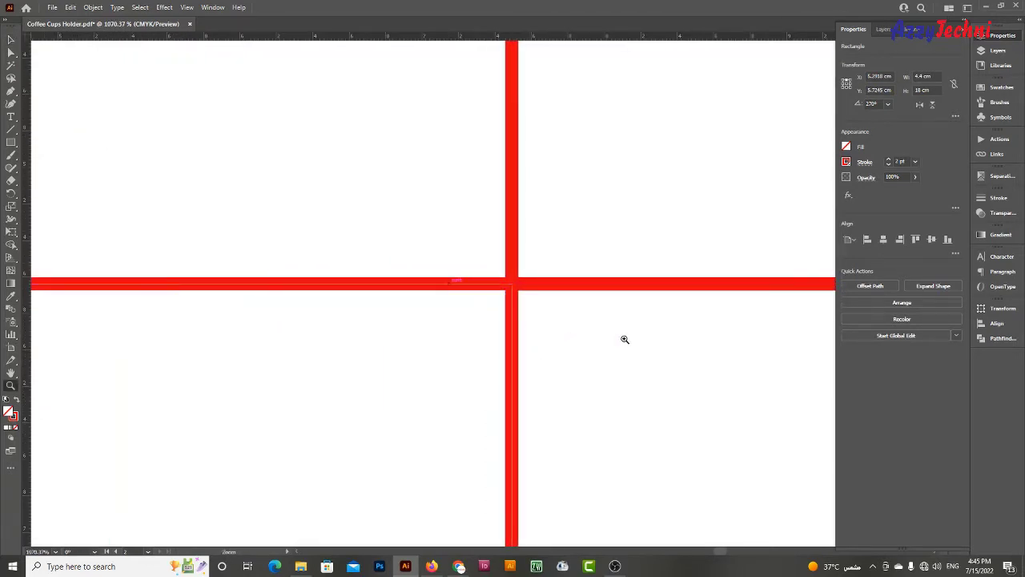
scroll(358, 239, "down", 8)
scroll(358, 238, "down", 3)
scroll(358, 239, "right", 3)
scroll(598, 377, "down", 4)
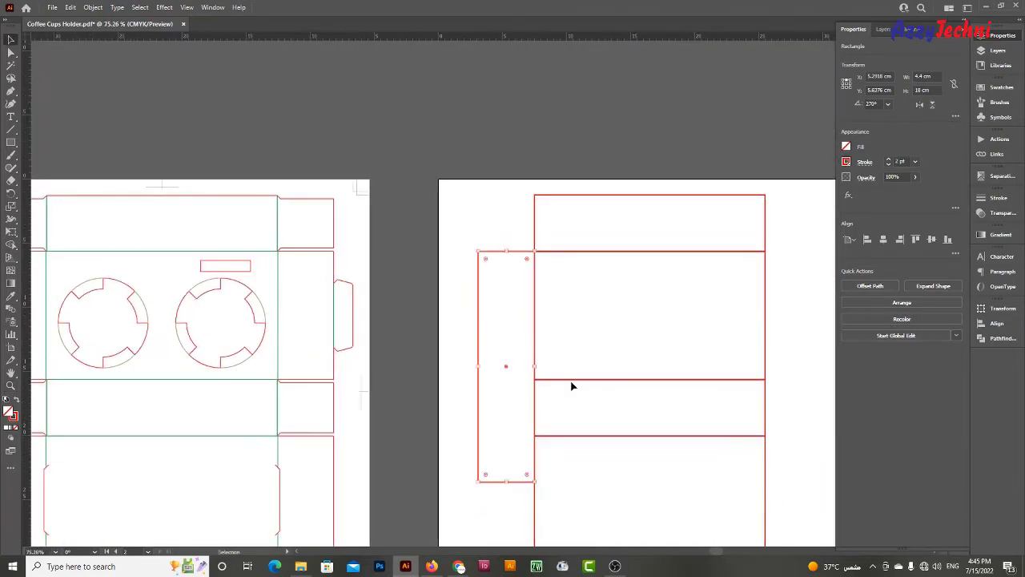
scroll(570, 385, "up", 1)
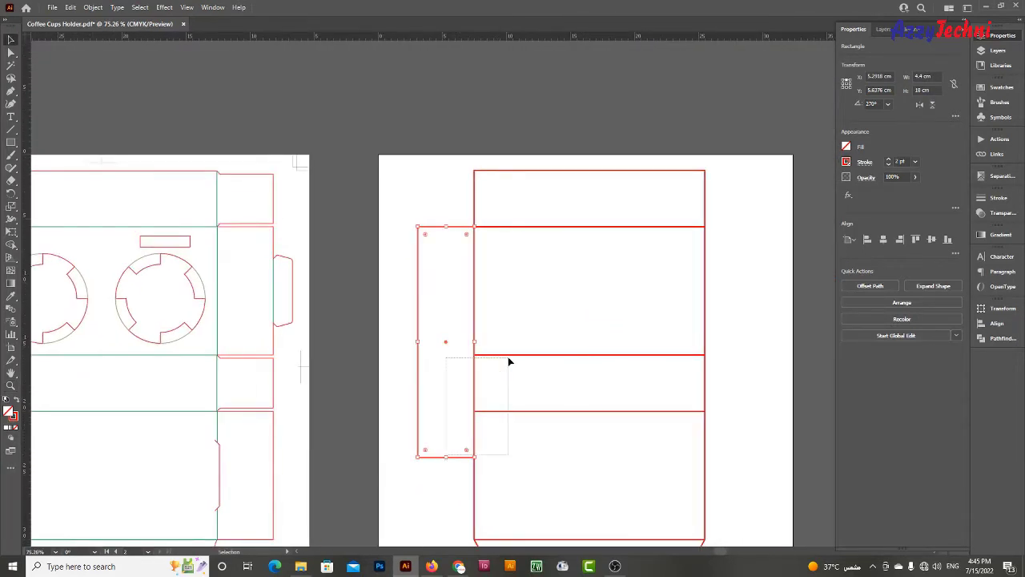
left_click_drag(445, 458, 446, 471)
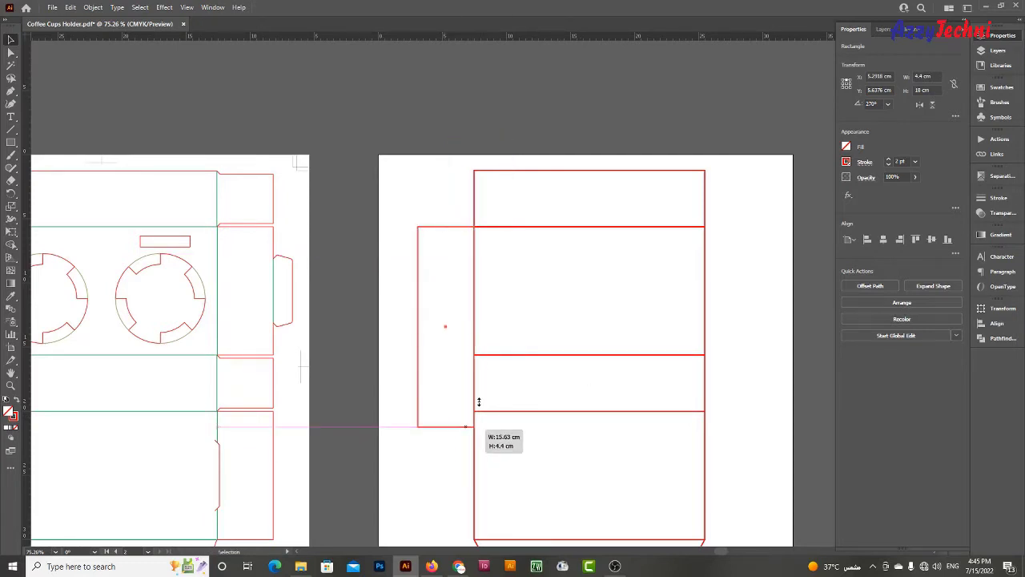
left_click_drag(446, 457, 492, 353)
Copy the side flap upward and resize the copy into a 4.4 × 4.4 cm square
left_click(537, 314)
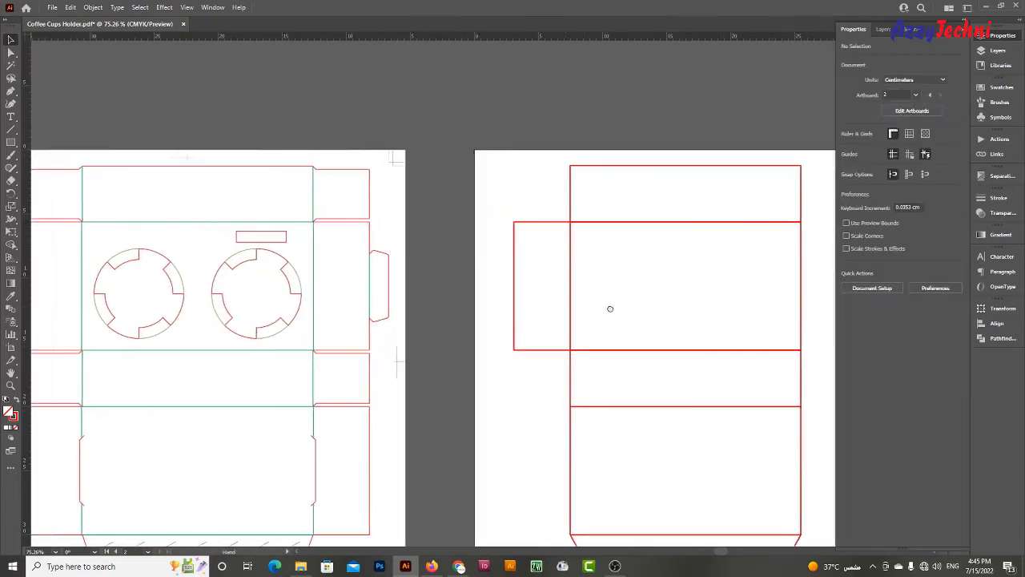
mouse_move(489, 313)
left_mouse_down()
mouse_move(643, 299)
mouse_move(639, 360)
left_mouse_up()
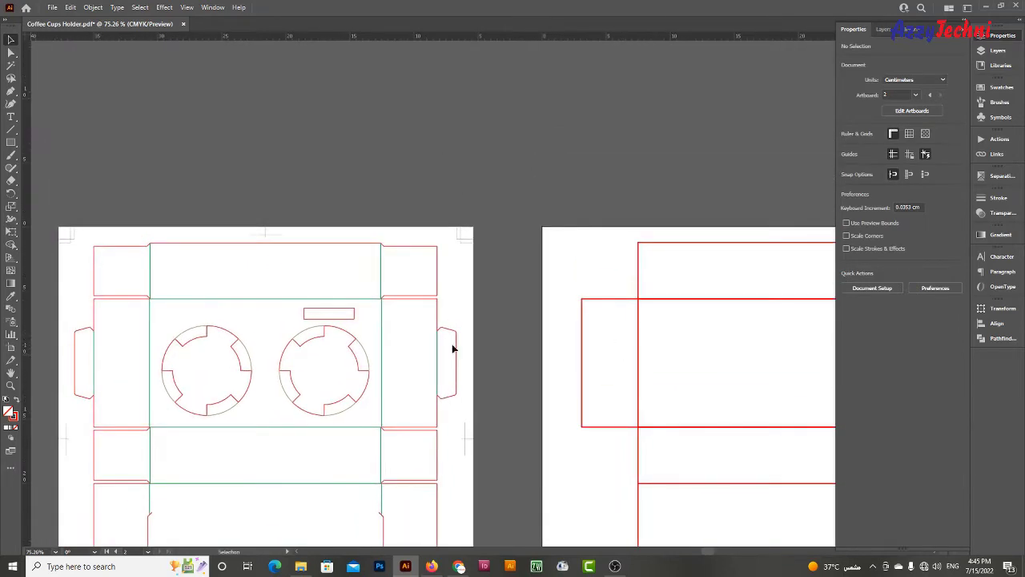
left_click_drag(566, 232, 572, 251)
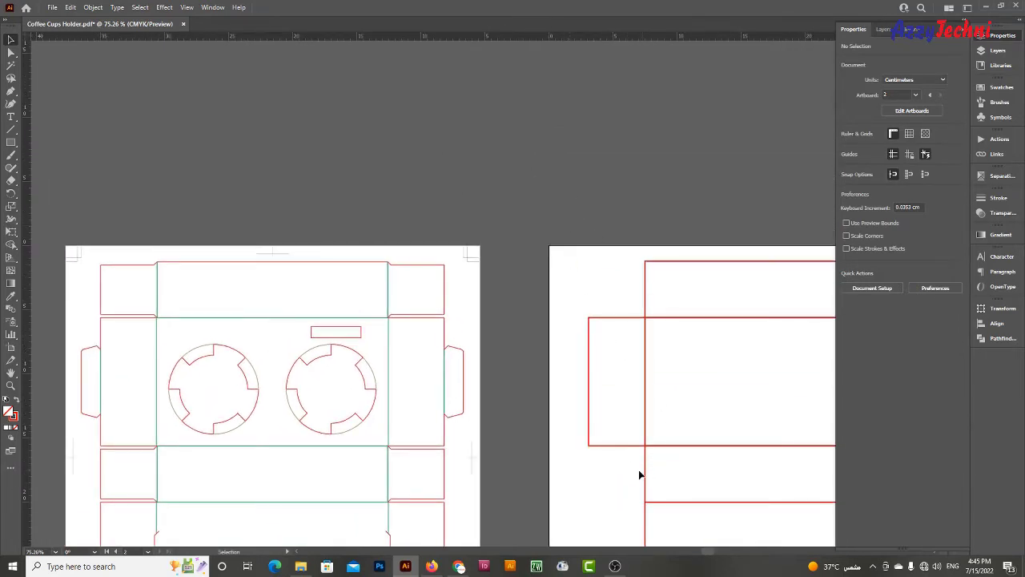
left_click_drag(620, 446, 617, 320)
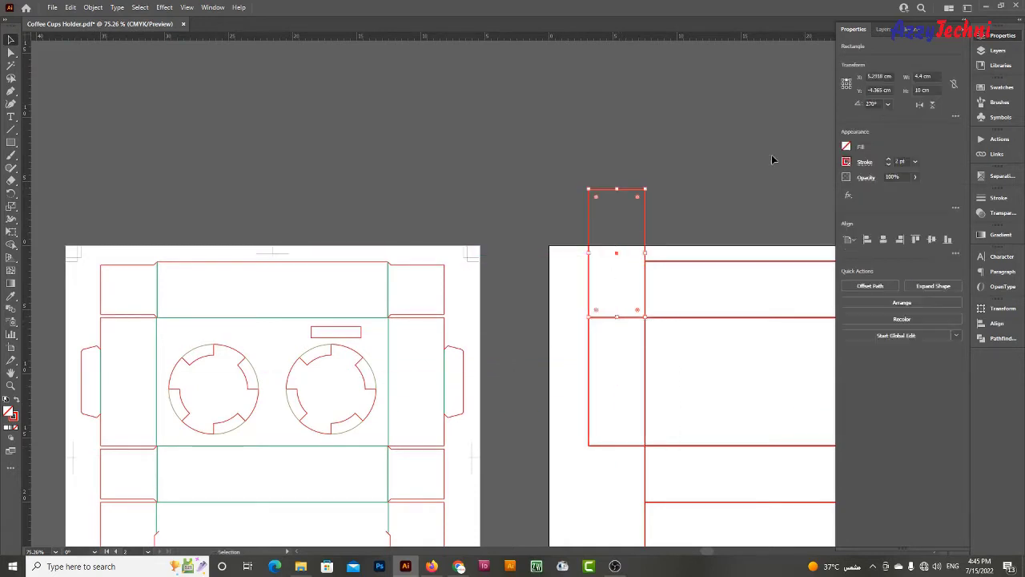
left_click(708, 216)
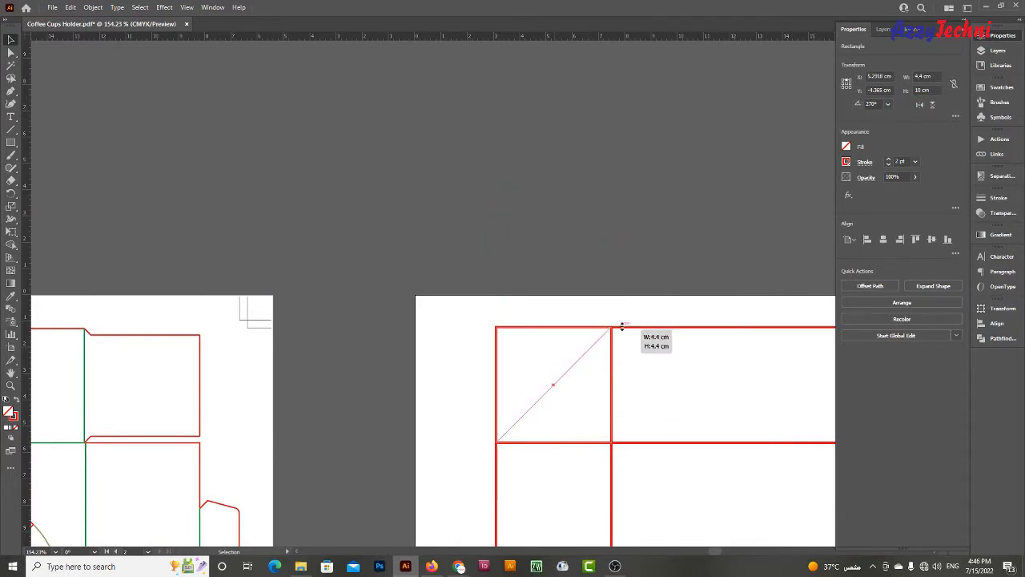
key("z")
mouse_move(554, 181)
left_mouse_down()
mouse_move(629, 327)
mouse_move(577, 293)
mouse_move(563, 321)
mouse_move(564, 297)
left_mouse_up()
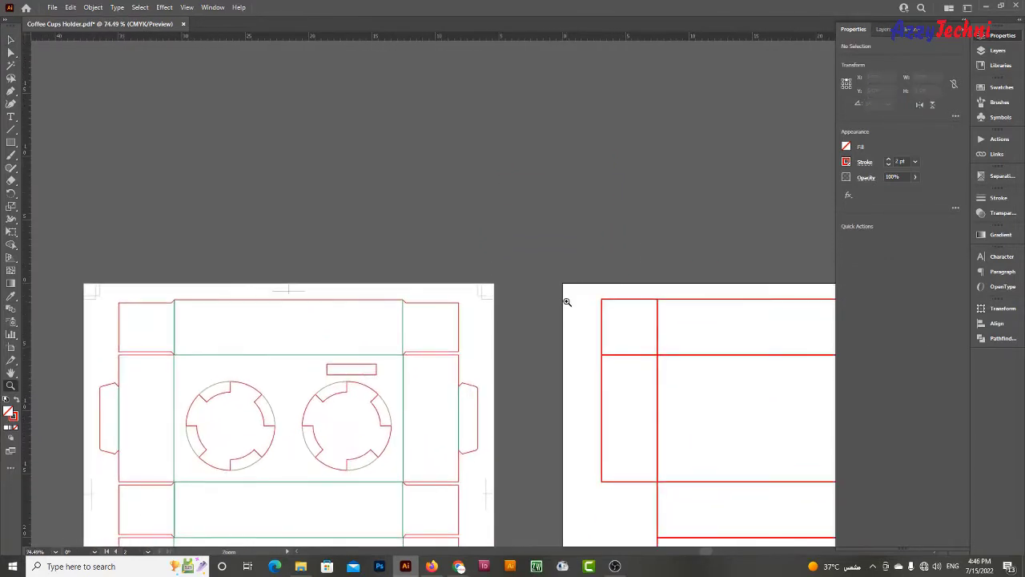
Zoom in on the second artboard's red rectangles
key("v")
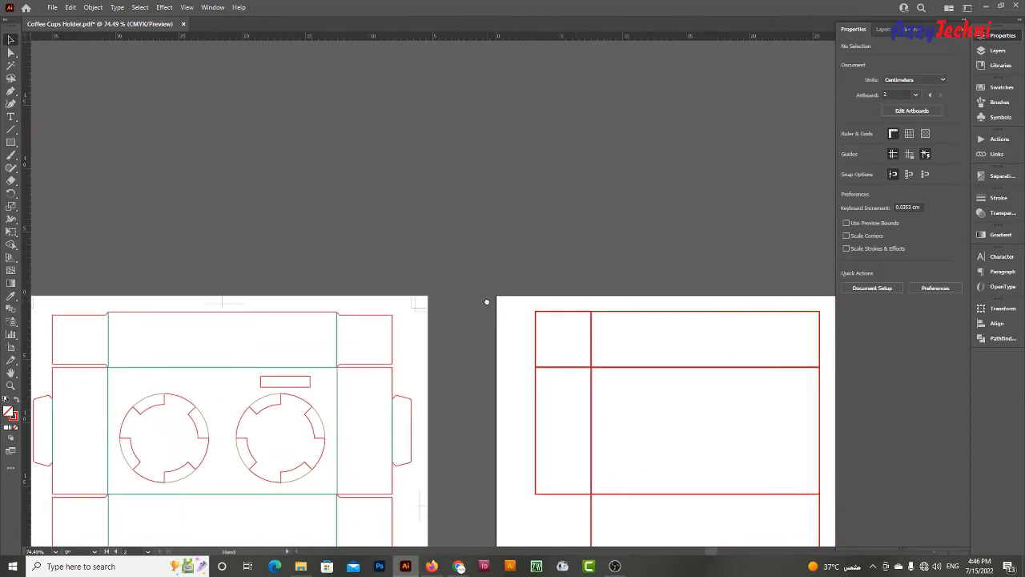
key("z")
left_click_drag(618, 360, 720, 407)
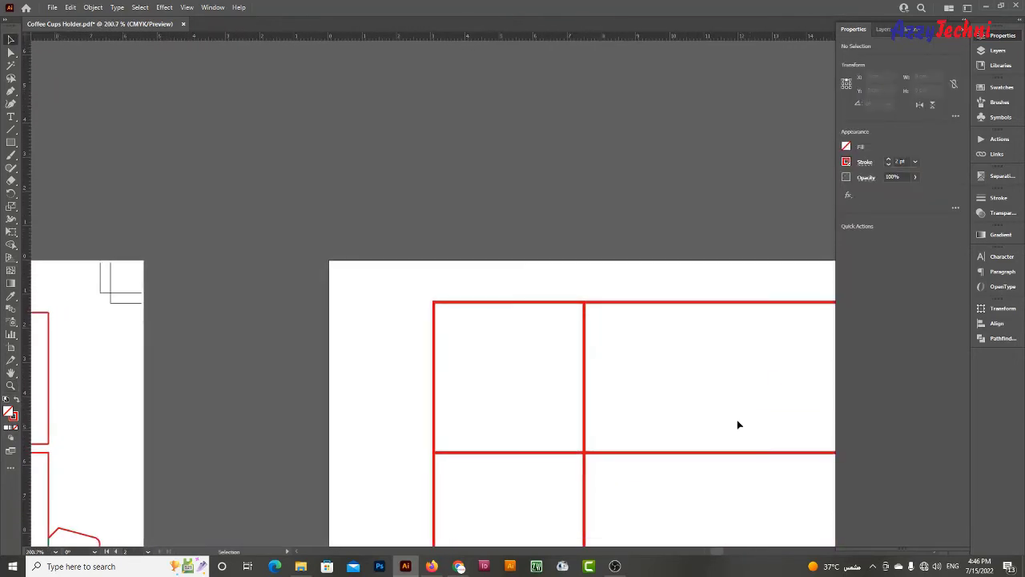
Draw a 0.3 × 0.5 cm rectangle by the upper-left flap's top edge
key("v")
left_click(540, 297, "ctrl+space")
left_click_drag(515, 268, 560, 363)
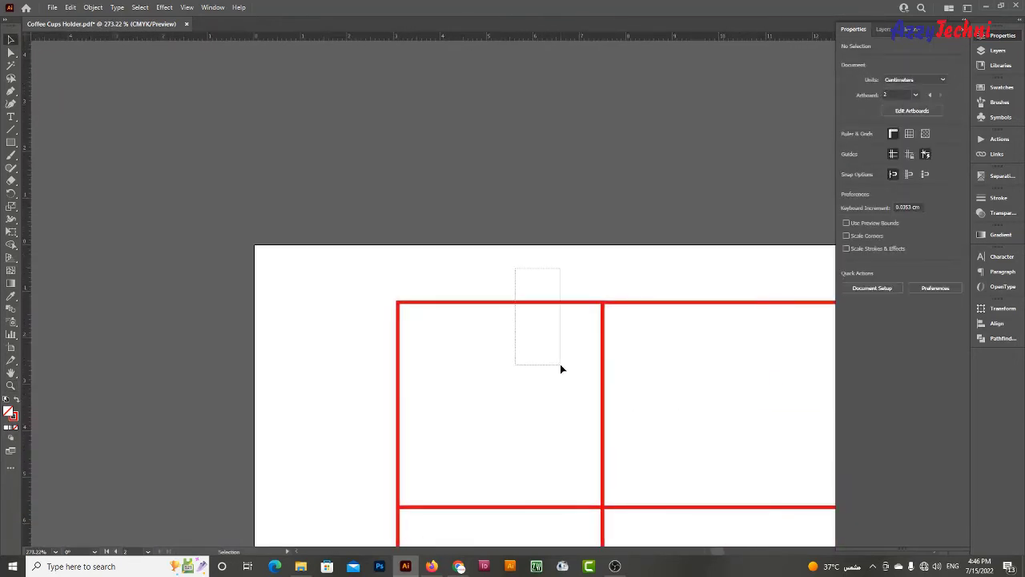
left_click(478, 315, "ctrl+space")
left_click(555, 228, "ctrl+space")
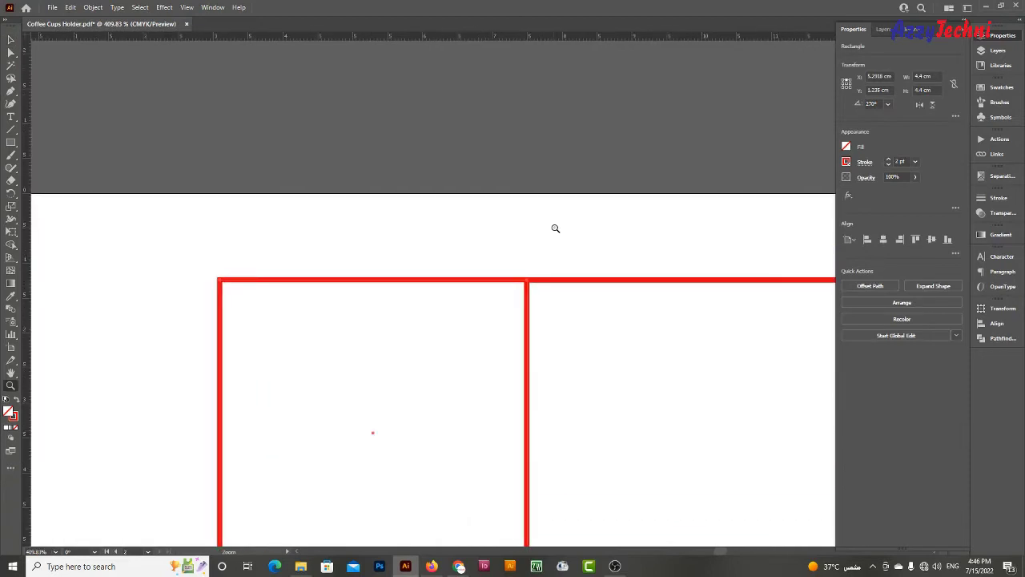
key("m")
left_click(521, 248)
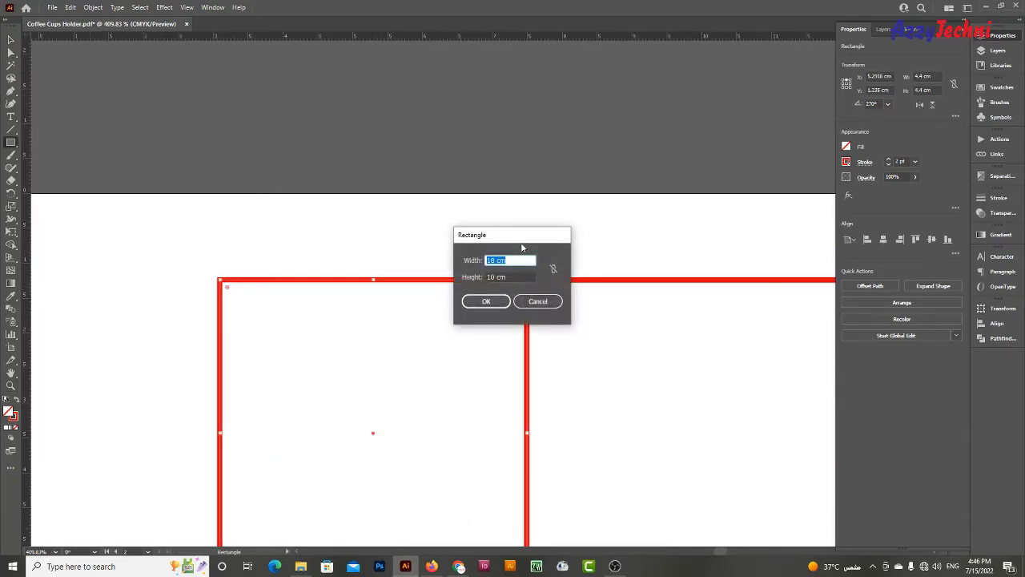
type("0.3")
key("Tab")
type("5")
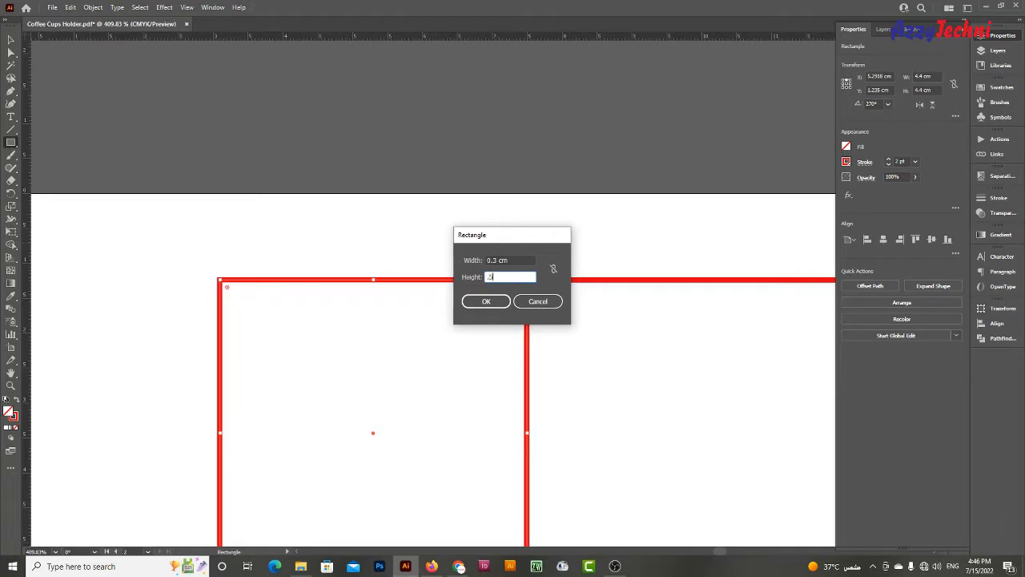
key("Return")
Move the small rectangle against the top cut line at the vertical-line junction
key("v")
left_click(604, 218)
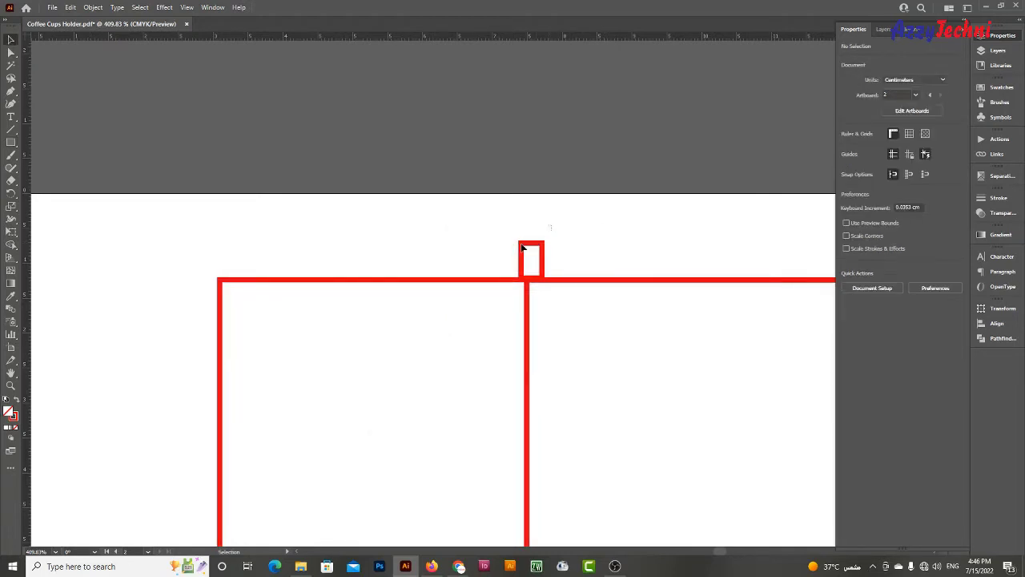
left_click(522, 247)
left_click(597, 230, "ctrl")
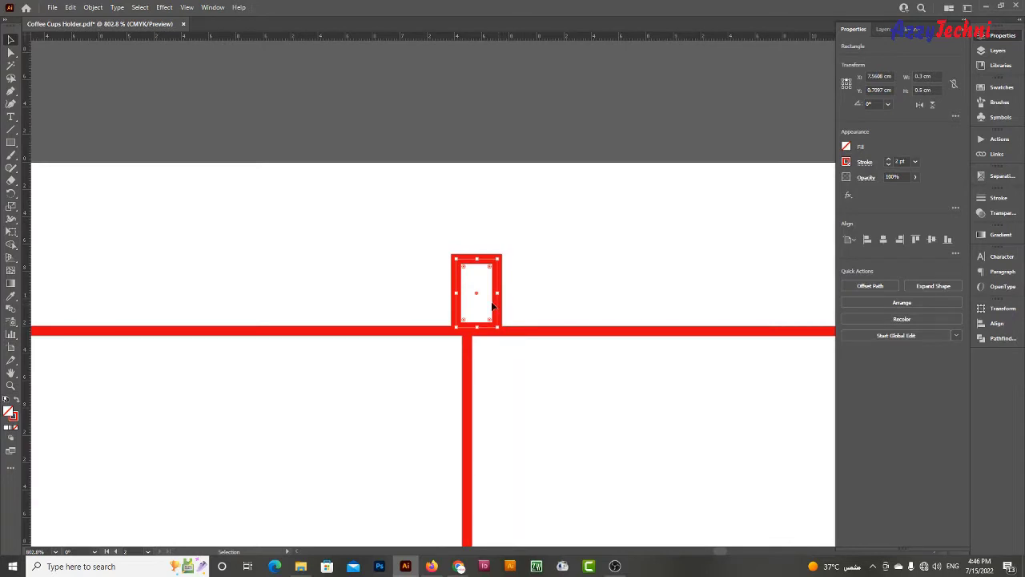
left_click(552, 287)
mouse_move(499, 307)
left_mouse_down()
mouse_move(454, 285)
mouse_move(467, 305)
left_mouse_up()
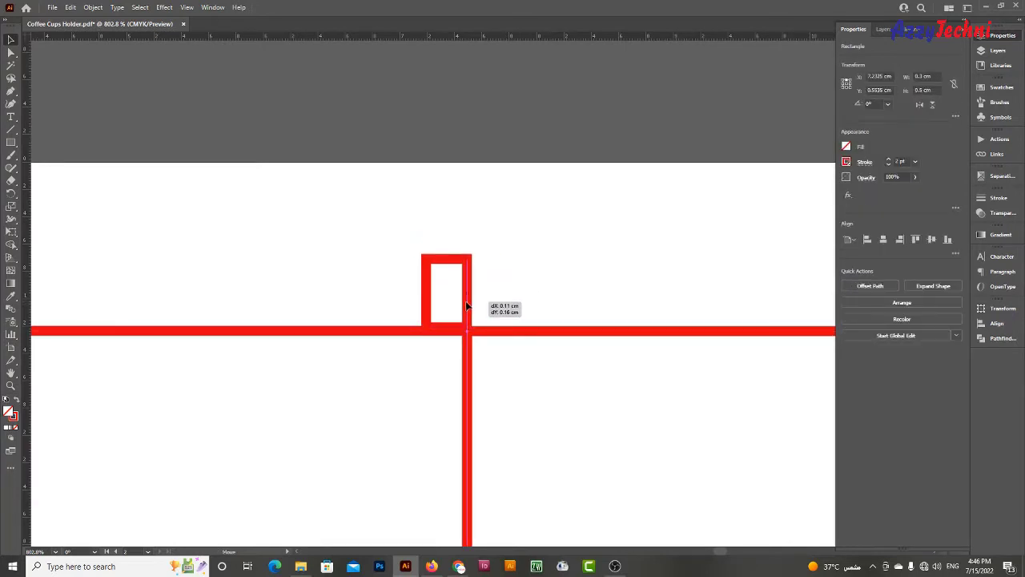
mouse_move(467, 305)
left_mouse_down()
mouse_move(472, 315)
mouse_move(471, 284)
left_mouse_up()
left_click(524, 273)
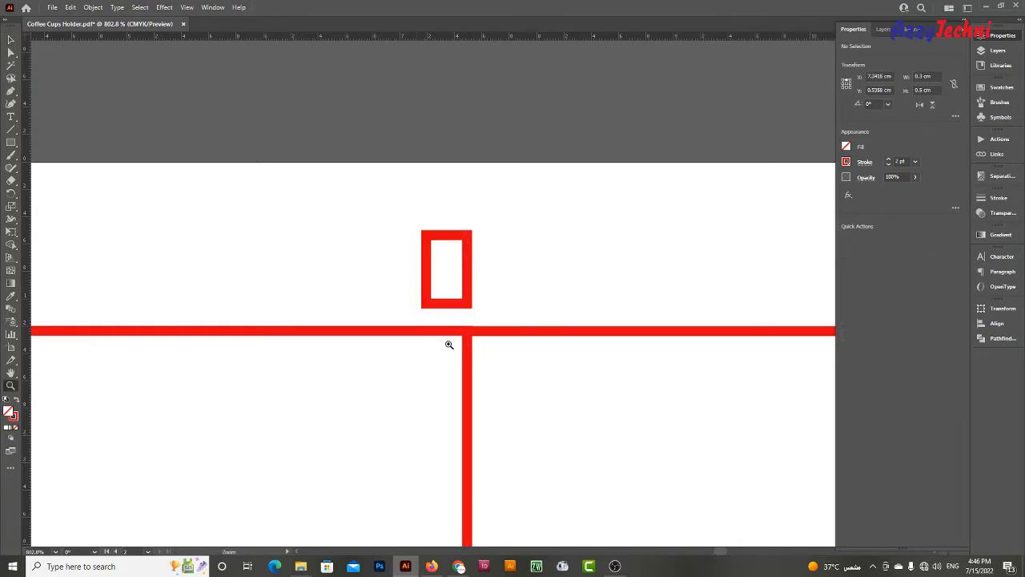
scroll(413, 330, "up", 1)
mouse_move(410, 309)
left_mouse_down()
mouse_move(442, 373)
mouse_move(433, 336)
left_mouse_up()
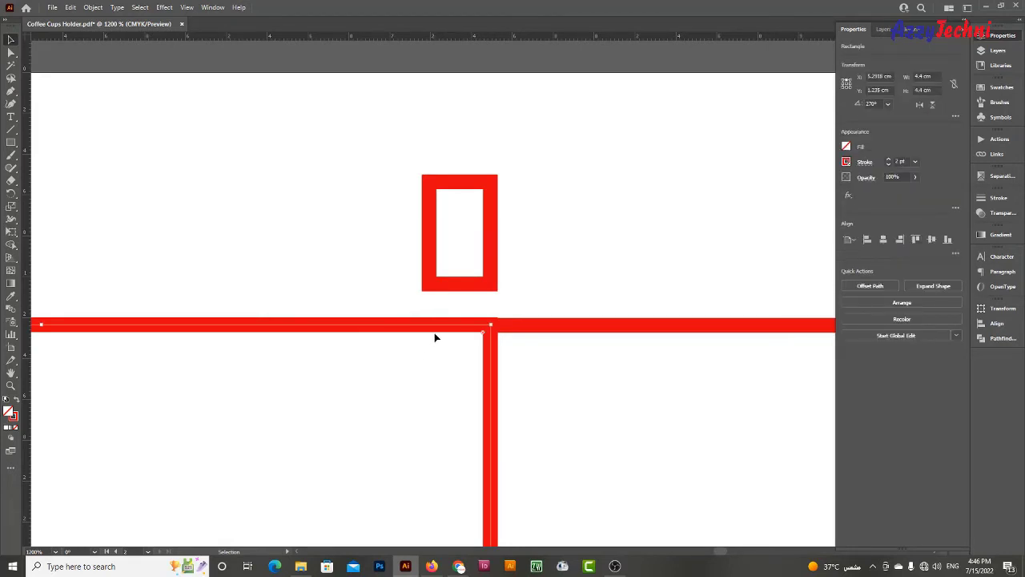
Add an anchor point on the top cut line beside the spacer rectangle
key("plus")
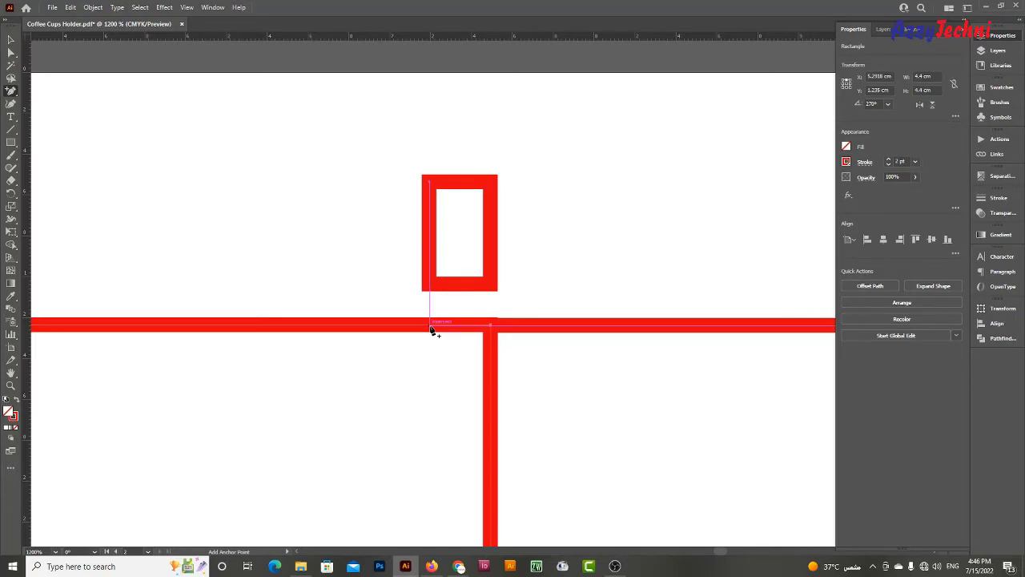
left_click(431, 326)
scroll(578, 290, "down", 4)
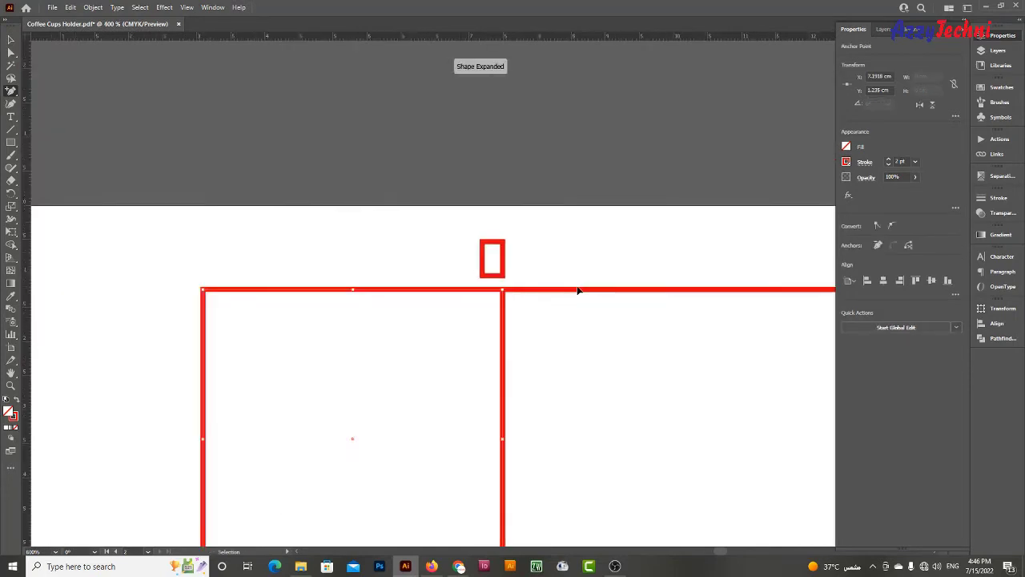
key("v")
scroll(566, 386, "down", 2)
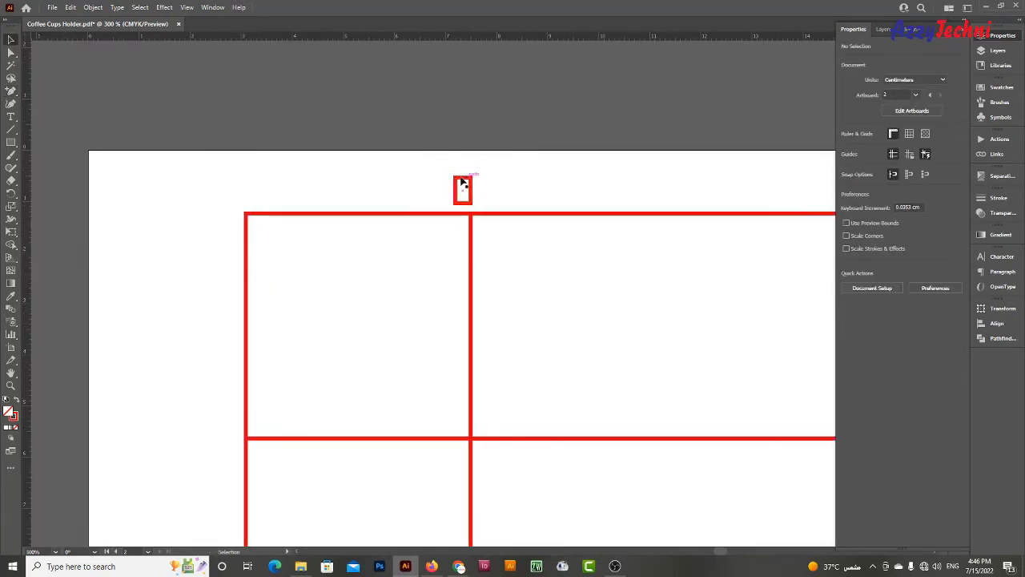
Move the spacer down beside the vertical line and add an anchor on the horizontal red line
left_click_drag(463, 191, 463, 385)
left_click_drag(509, 490, 580, 495)
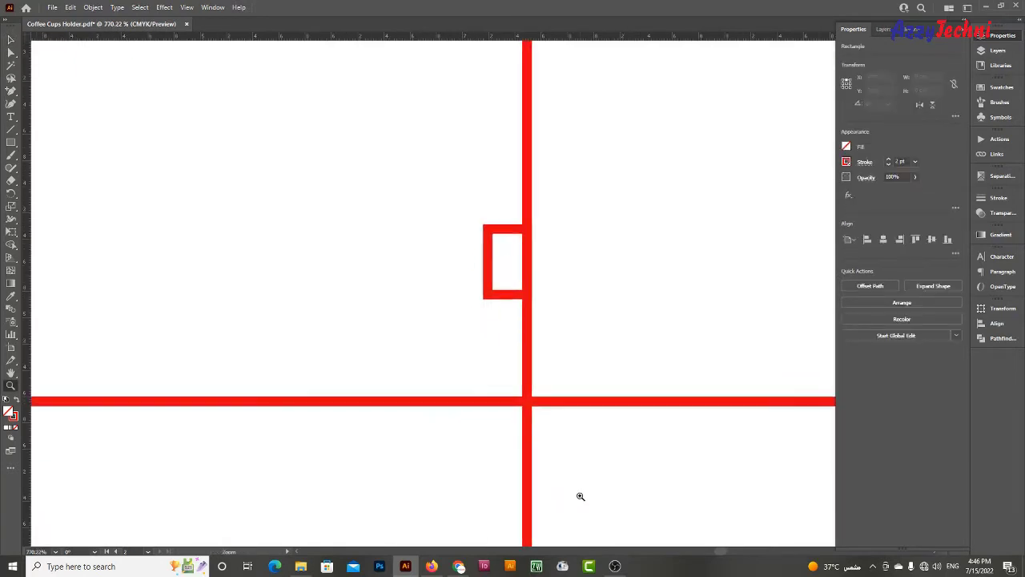
left_click(443, 404)
key("z")
left_click_drag(494, 342, 609, 405)
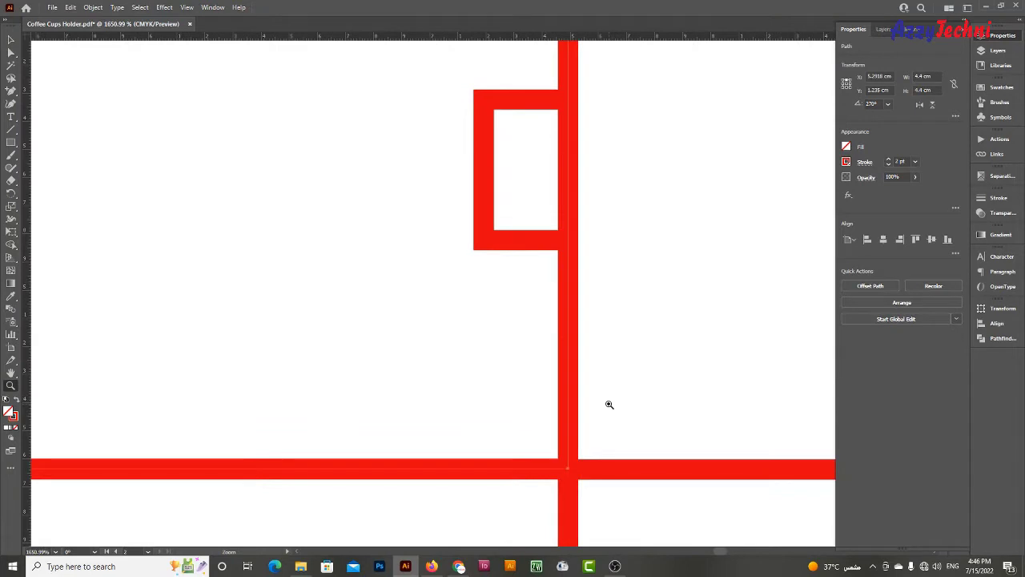
key("plus")
left_click(484, 470)
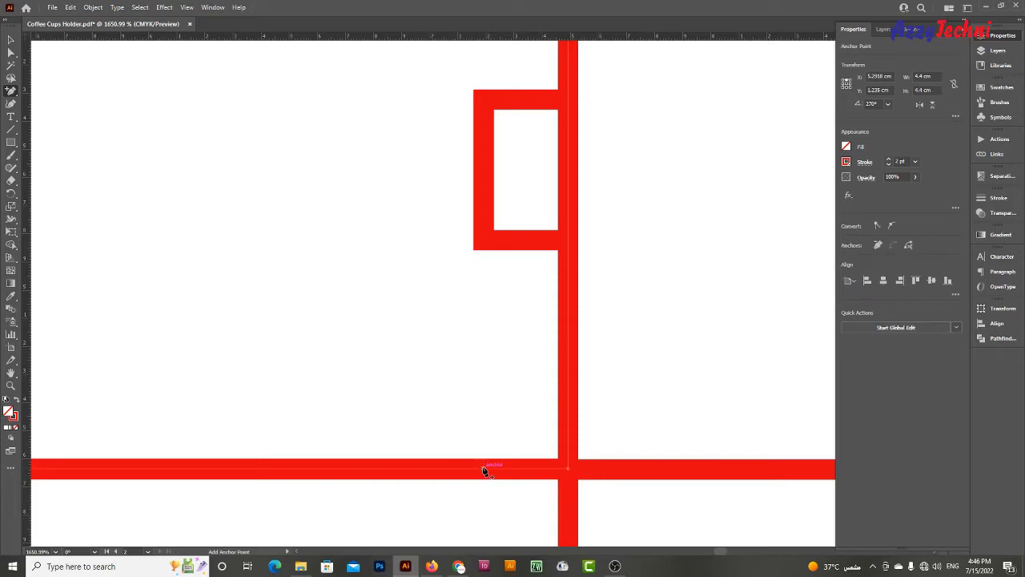
Delete the spacer rectangle and select the flap's top corner anchor
key("v")
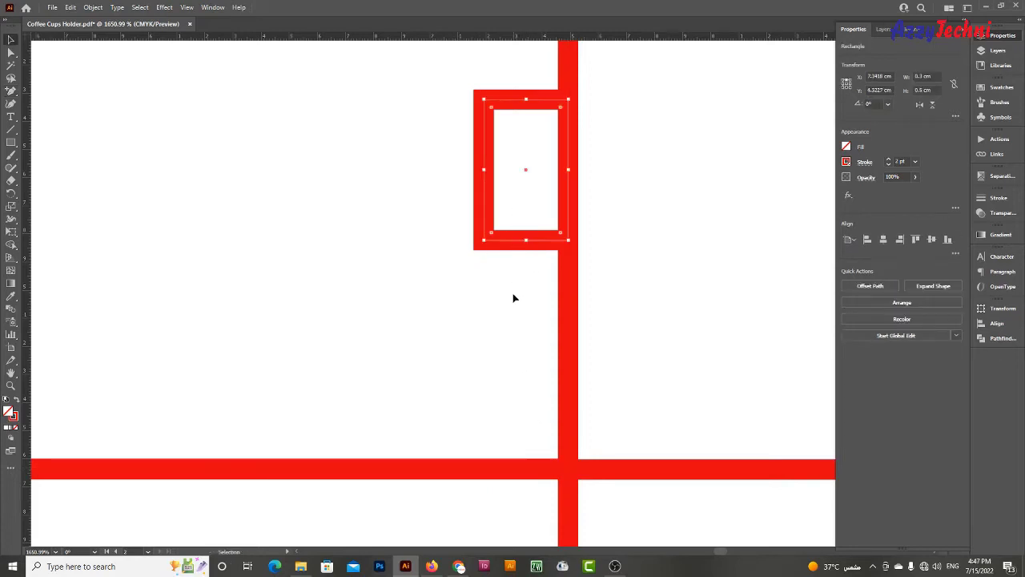
key("Delete")
key("ctrl+minus")
key("ctrl+minus")
key("ctrl+minus")
key("a")
left_click_drag(232, 227, 475, 275)
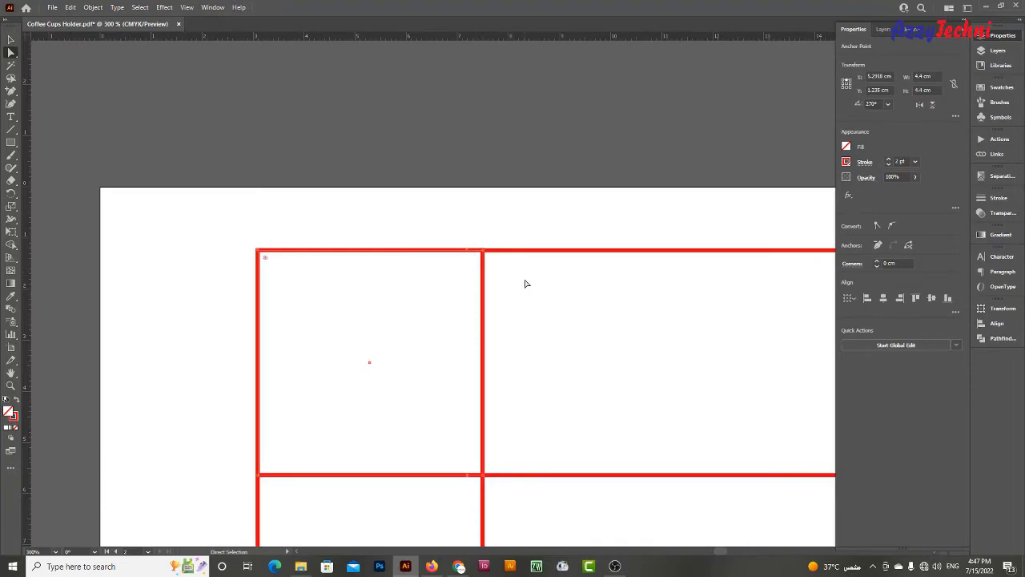
Move the flap's top corner anchor by Horizontal 0, Vertical 0.3 cm
key("Return")
type("0")
key("Tab")
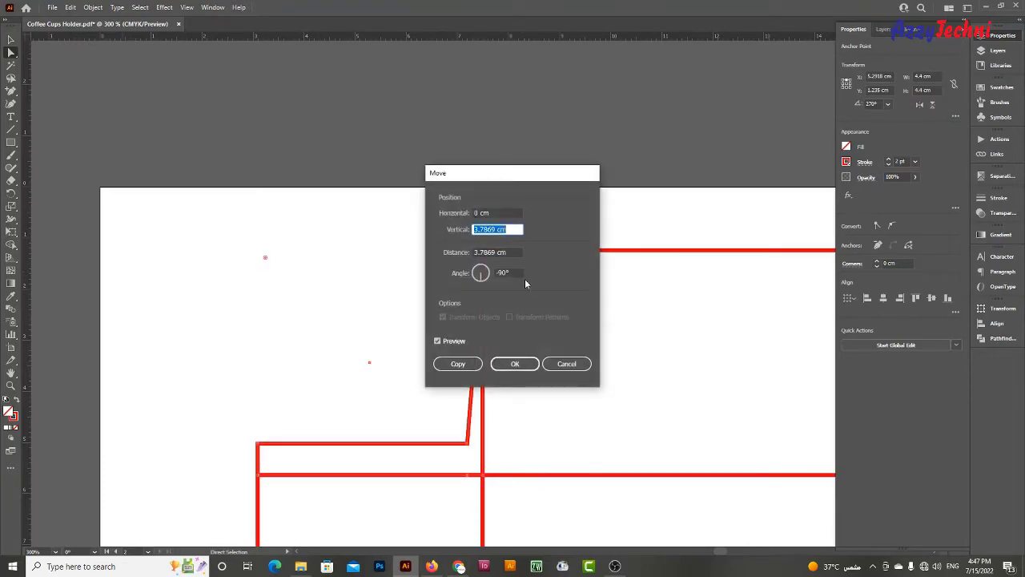
type("0.3")
key("Tab")
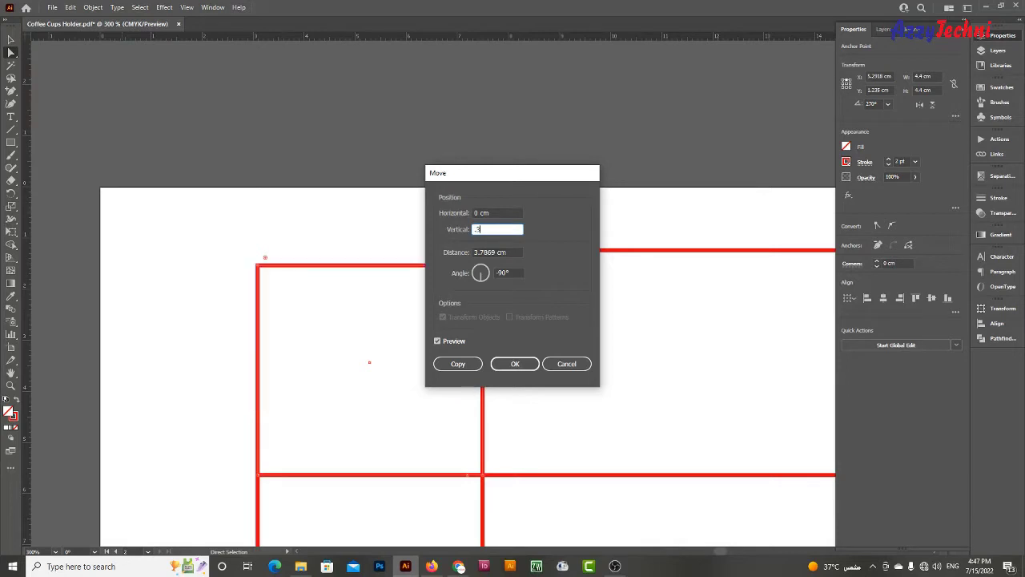
key("Return")
left_click(553, 354)
scroll(560, 353, "down", 2)
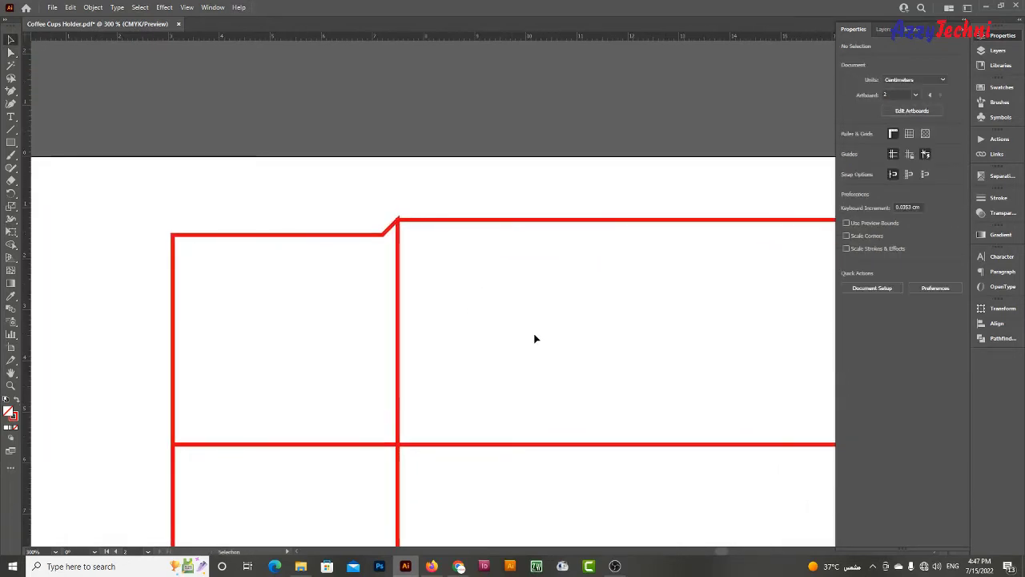
scroll(593, 385, "down", 4)
left_click_drag(607, 408, 470, 383)
scroll(337, 344, "up", 4)
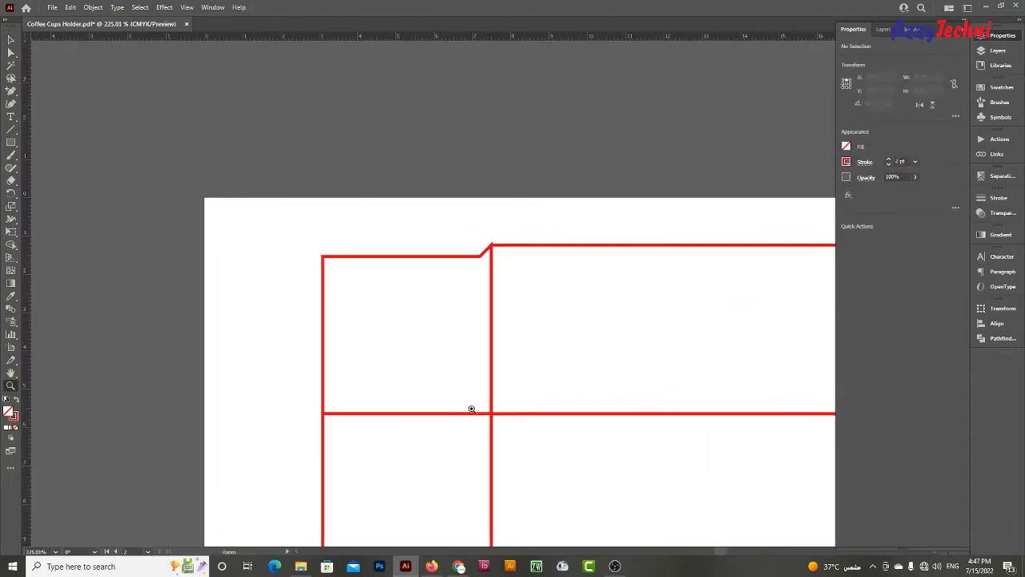
Move the flap's bottom corner anchors -0.3 cm vertically to mirror the top step
double_click(325, 346)
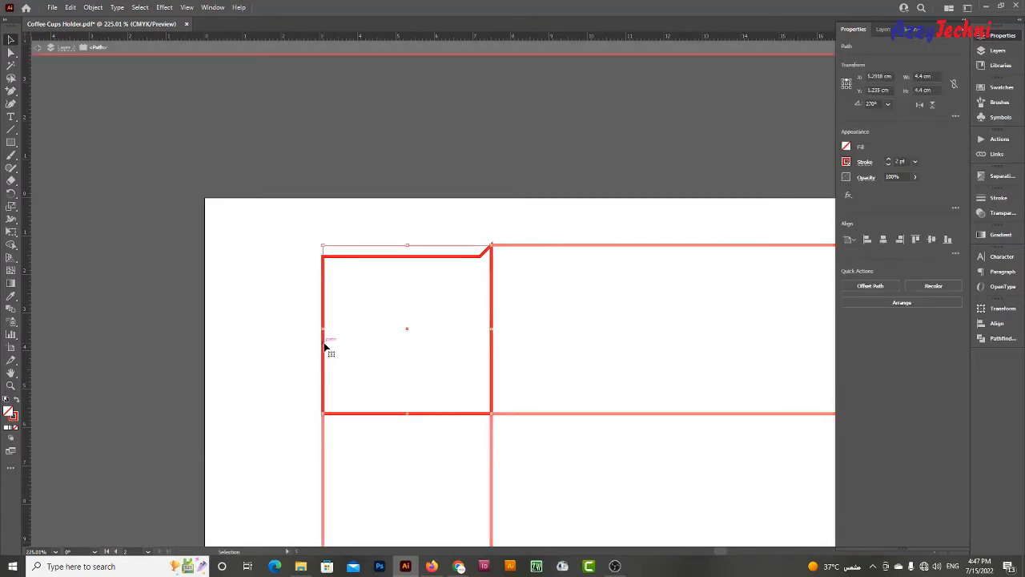
key("a")
left_click_drag(296, 388, 483, 433)
key("Return")
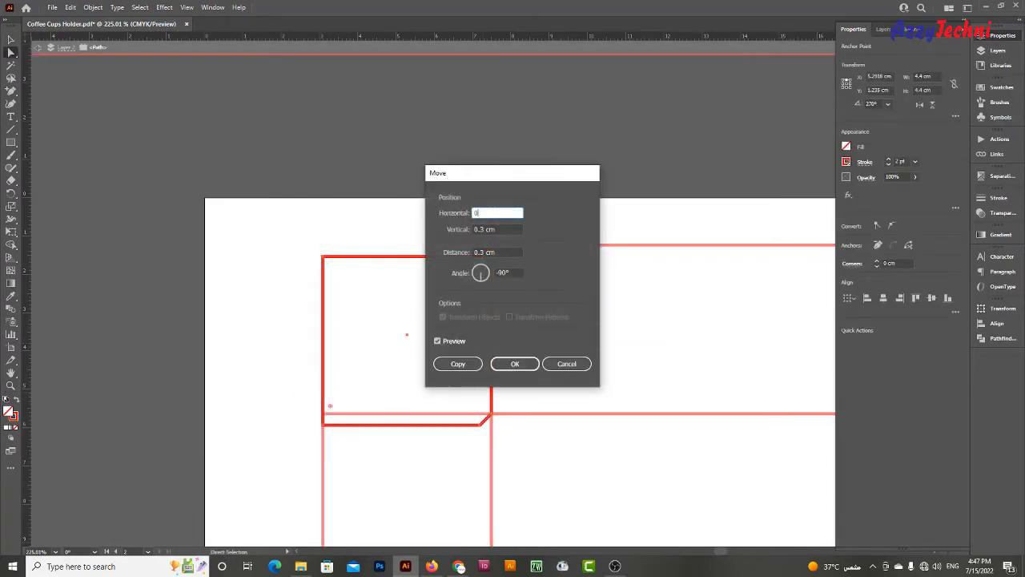
key("Tab")
type("-")
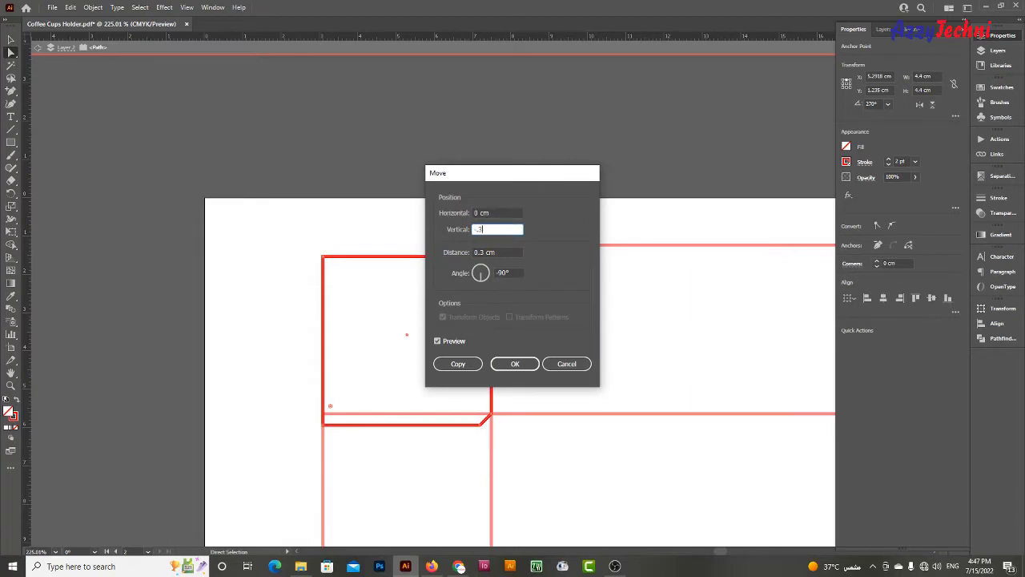
key("Return")
key("v")
scroll(591, 355, "down", 3)
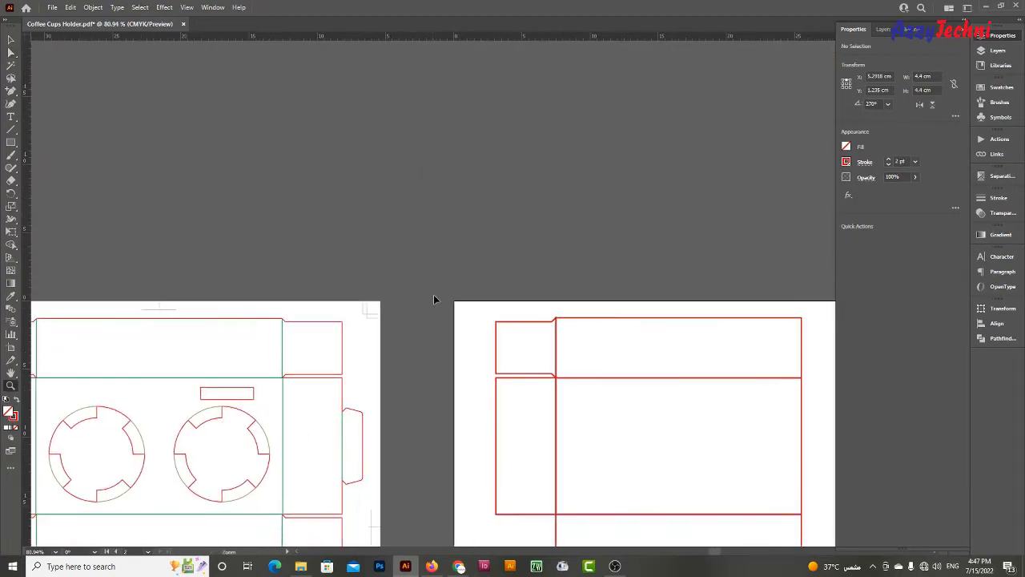
scroll(433, 294, "up", 1)
scroll(544, 308, "down", 2)
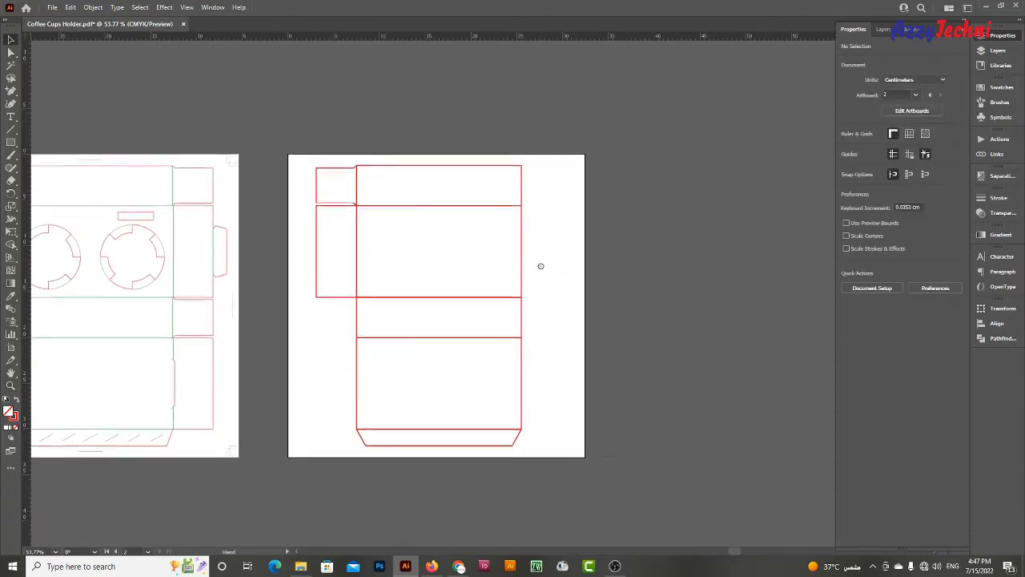
Apply Round Join corners to all second-artboard dieline strokes in the Stroke panel
left_click_drag(566, 163, 301, 458)
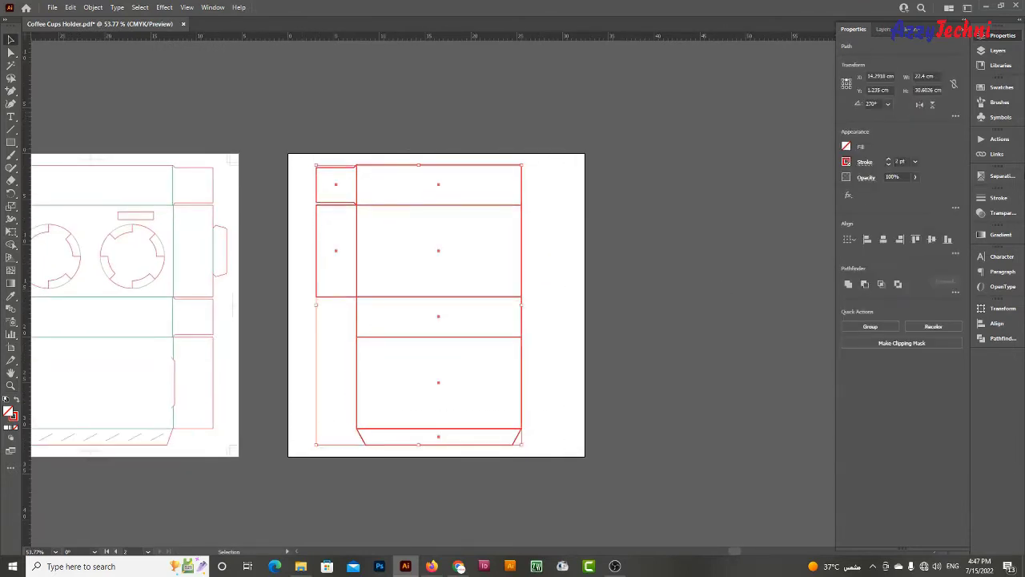
left_click(997, 200)
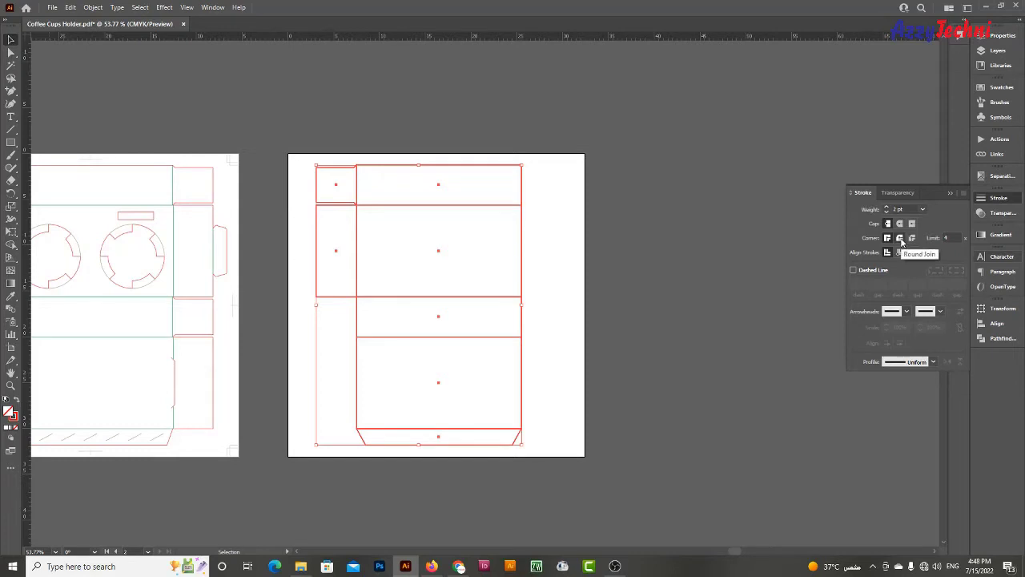
left_click(901, 240)
left_click(373, 169)
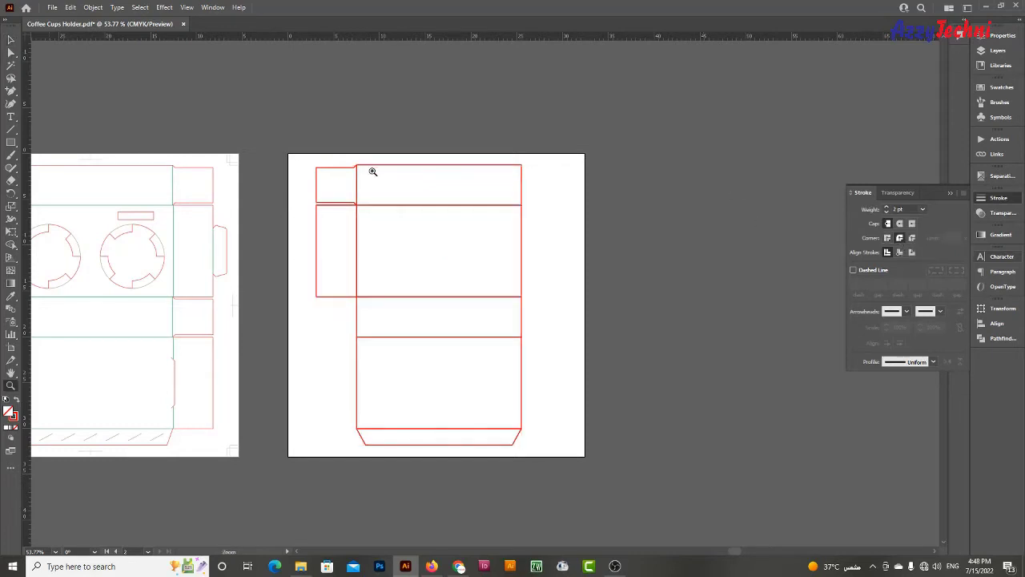
key("z")
mouse_move(353, 160)
left_mouse_down()
mouse_move(592, 289)
mouse_move(549, 289)
mouse_move(611, 328)
mouse_move(588, 311)
mouse_move(593, 296)
mouse_move(627, 281)
mouse_move(680, 305)
mouse_move(689, 284)
left_mouse_up()
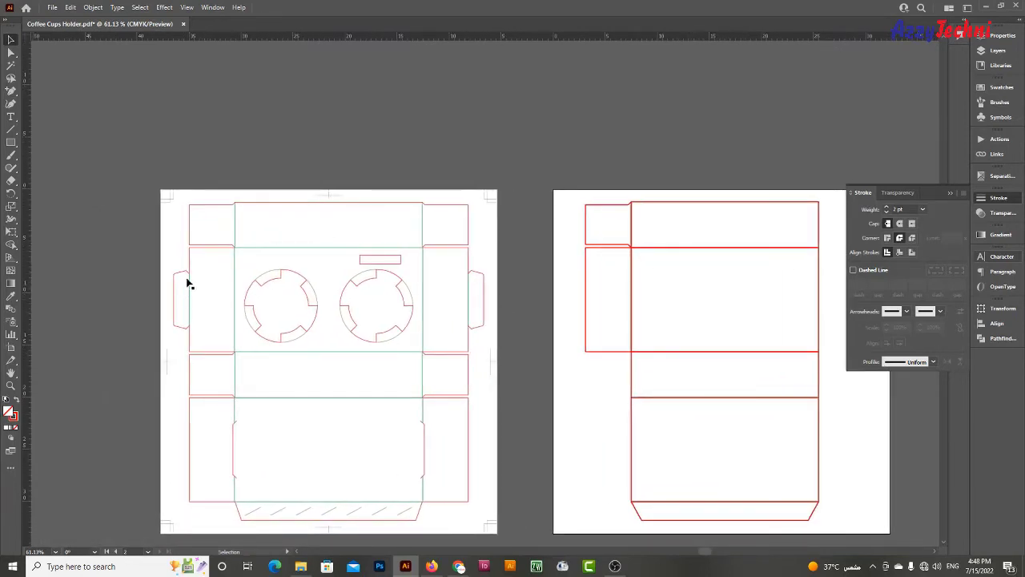
Copy the rectangle 4.4 cm left and resize it around its centre to 1.5 × 5 cm
key("z")
left_click_drag(614, 228, 731, 300)
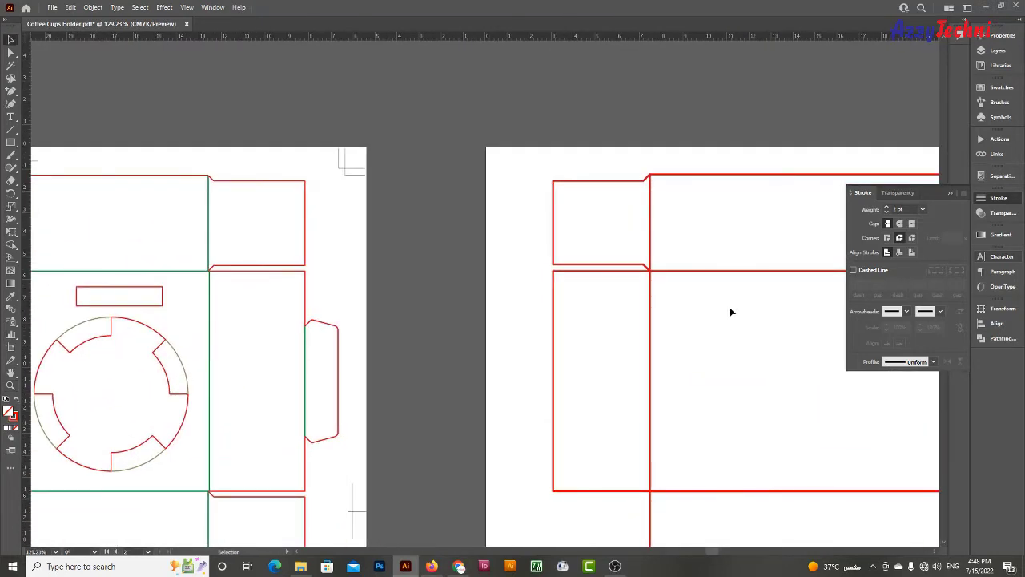
scroll(731, 300, "down", 1)
left_click_drag(617, 477, 517, 482)
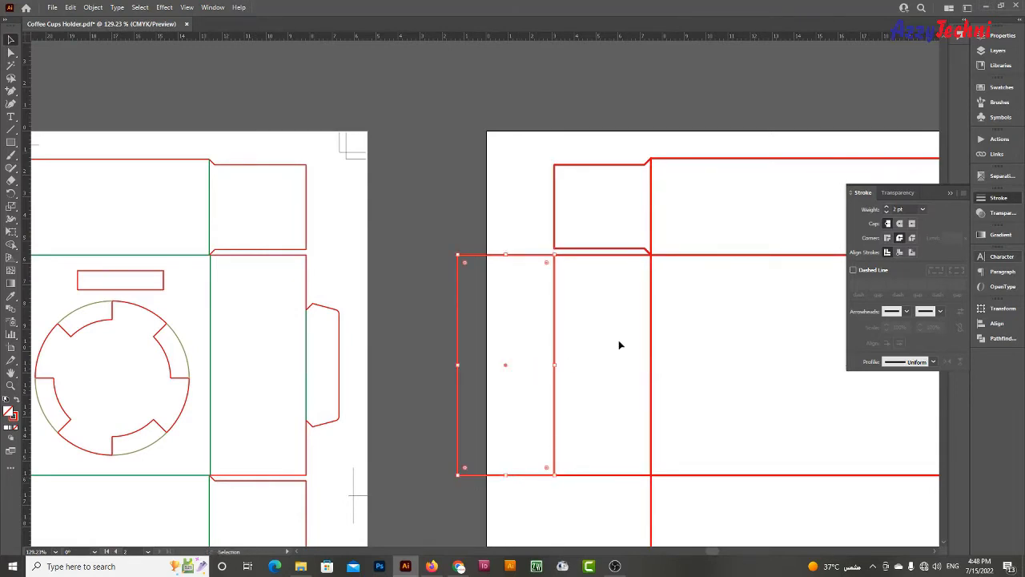
left_click(1001, 36)
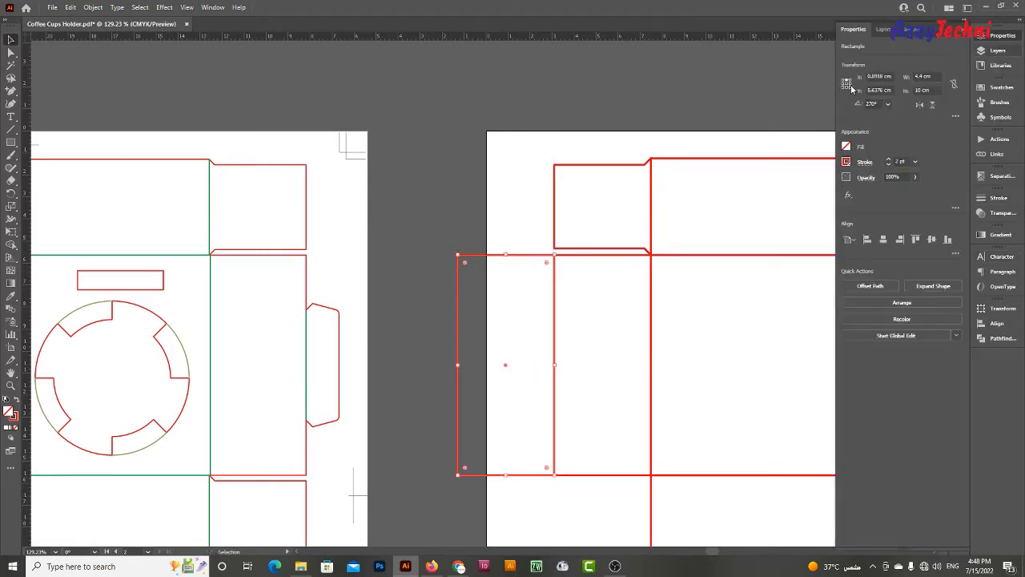
left_click(848, 84)
type("1.5")
key("Return")
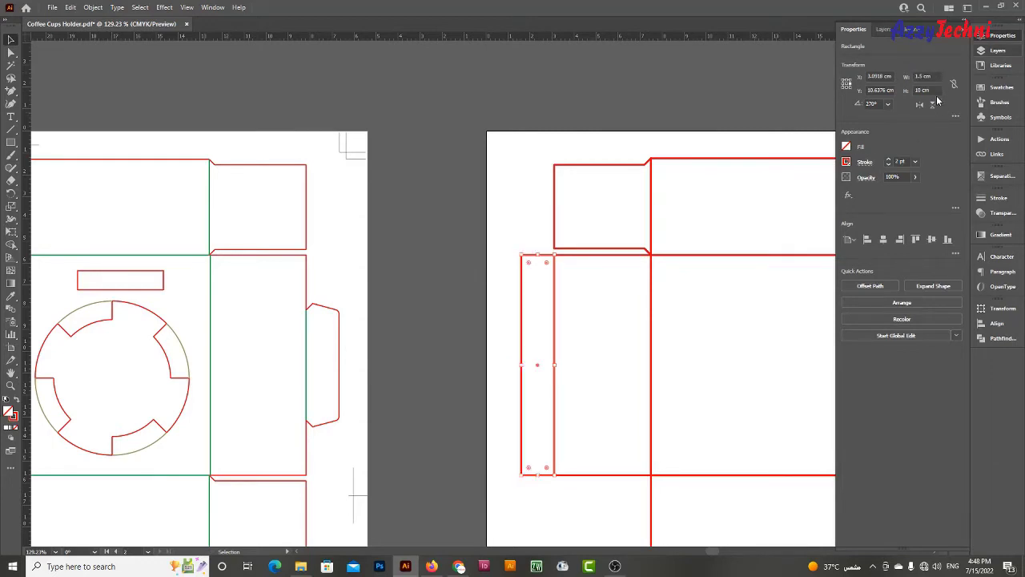
left_click(922, 90)
type("5")
key("Return")
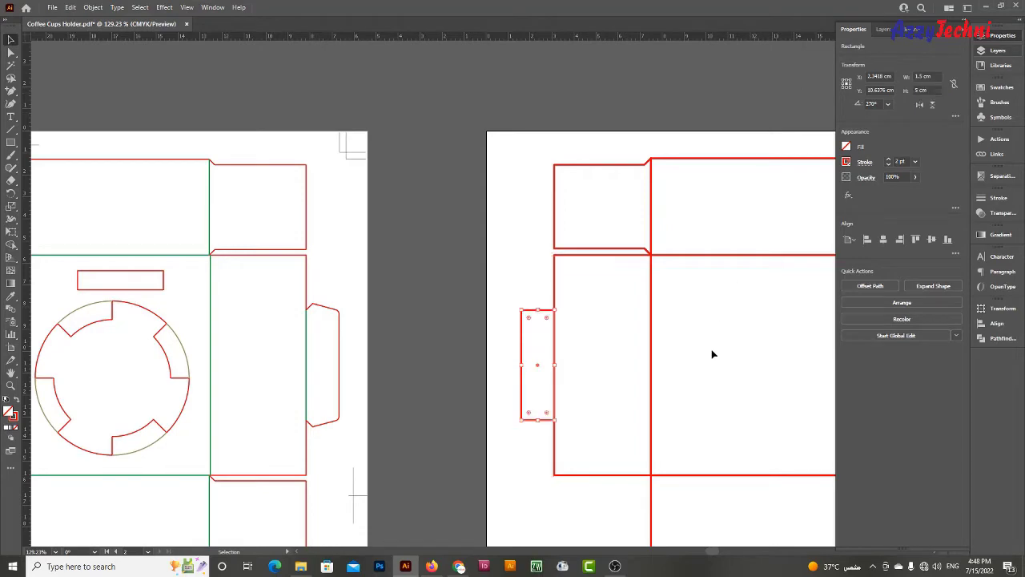
Compare the new tab with the original layout's side tab and select it
left_click_drag(451, 300, 755, 270)
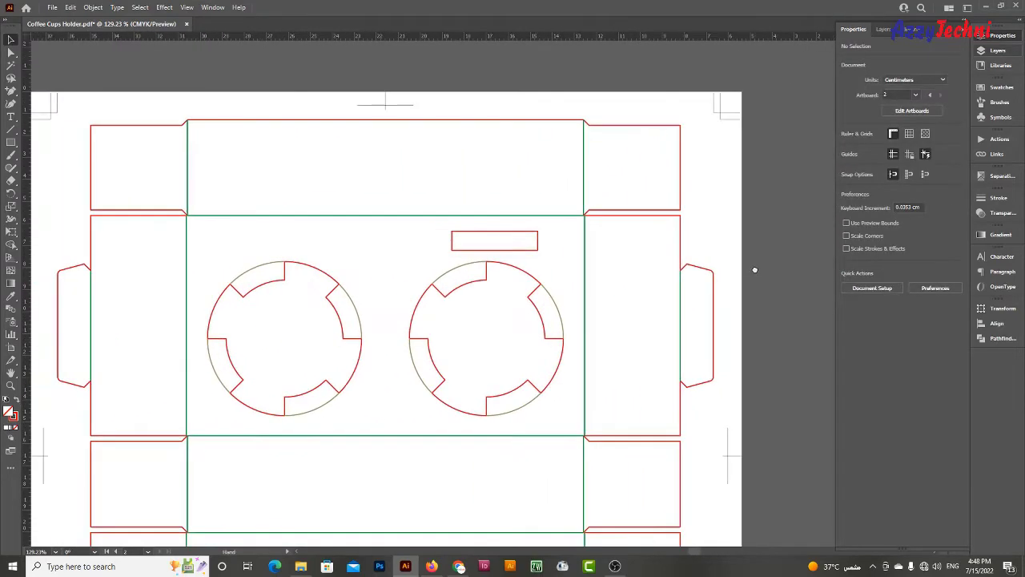
key("z")
left_click_drag(755, 270, 754, 331)
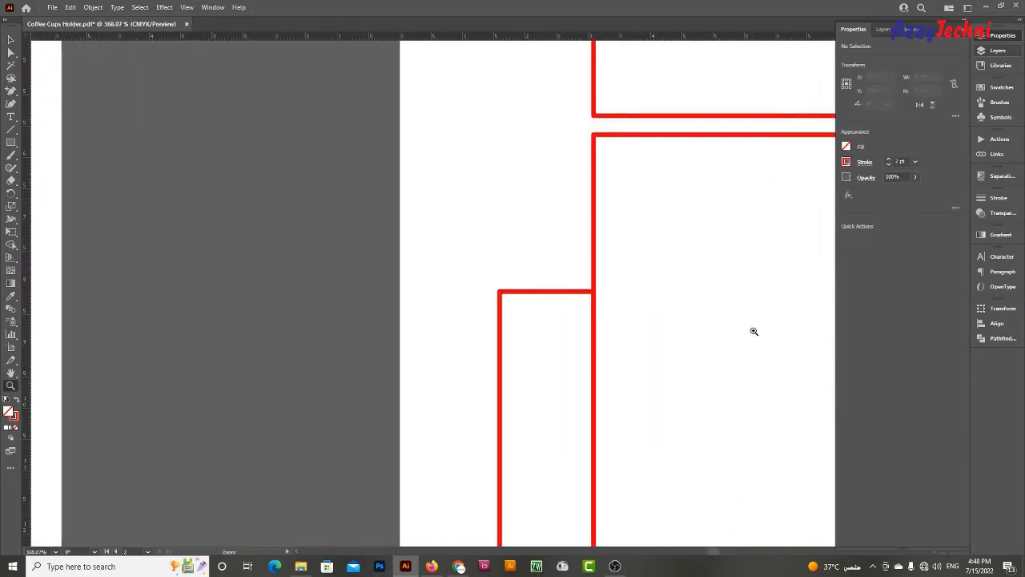
key("v")
scroll(618, 275, "down", 1)
scroll(568, 203, "down", 1)
left_click(570, 205)
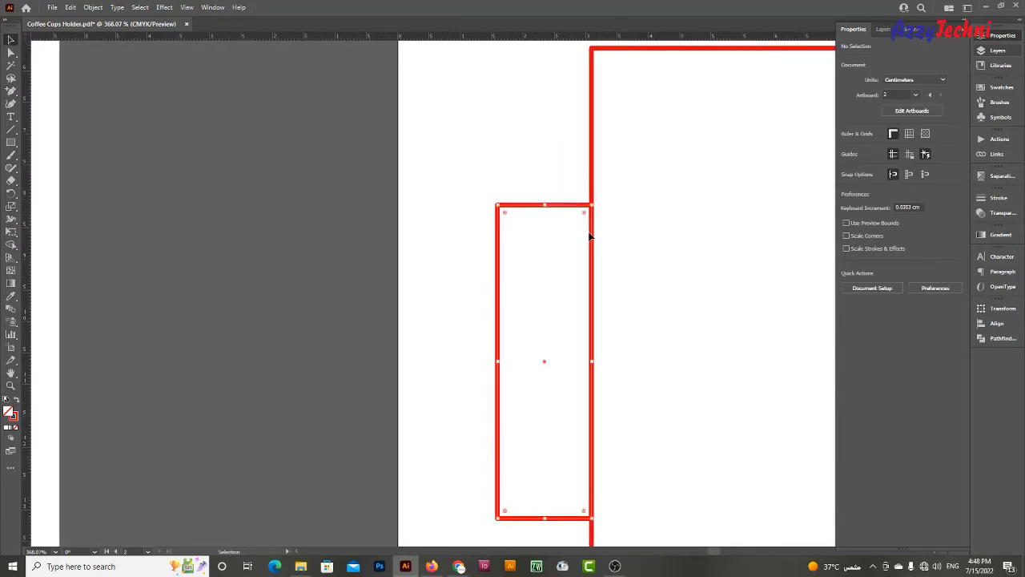
key("z")
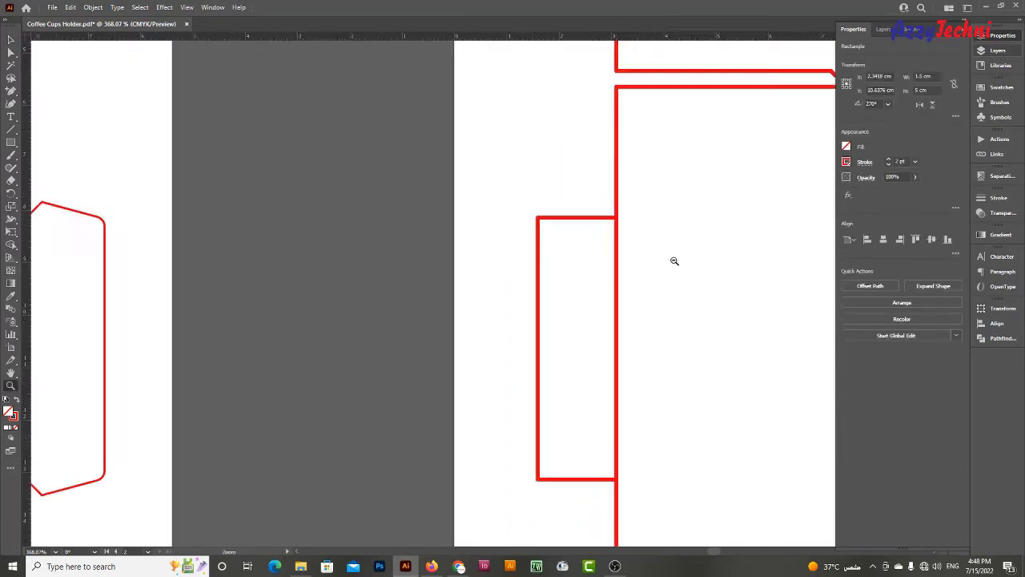
mouse_move(741, 272)
left_mouse_down()
mouse_move(624, 300)
mouse_move(734, 334)
mouse_move(680, 318)
left_mouse_up()
left_click(697, 312, "alt")
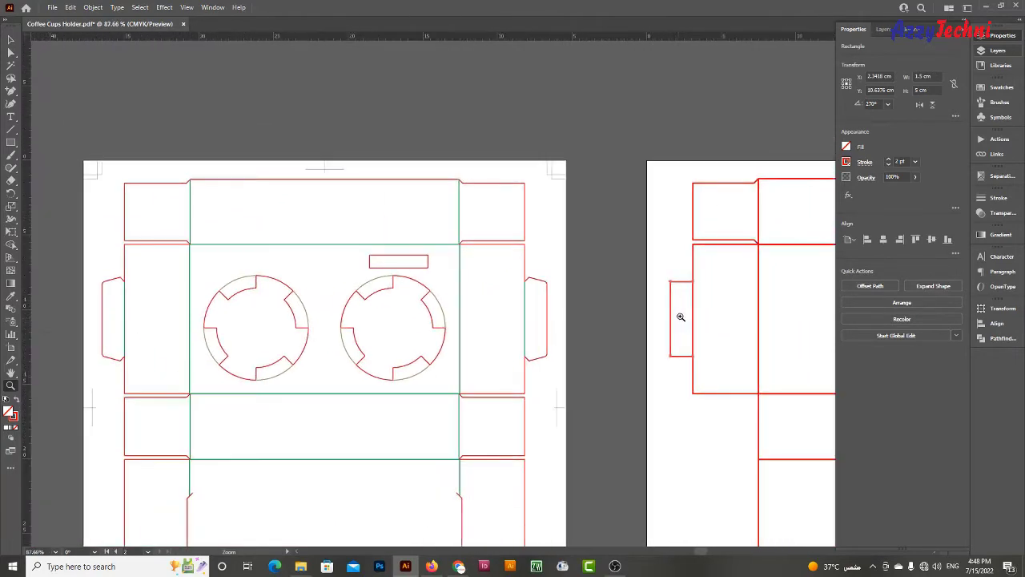
Round the side tab's two left corners to about 0.29 cm radius
left_click(702, 294)
key("a")
left_click_drag(644, 264, 668, 453)
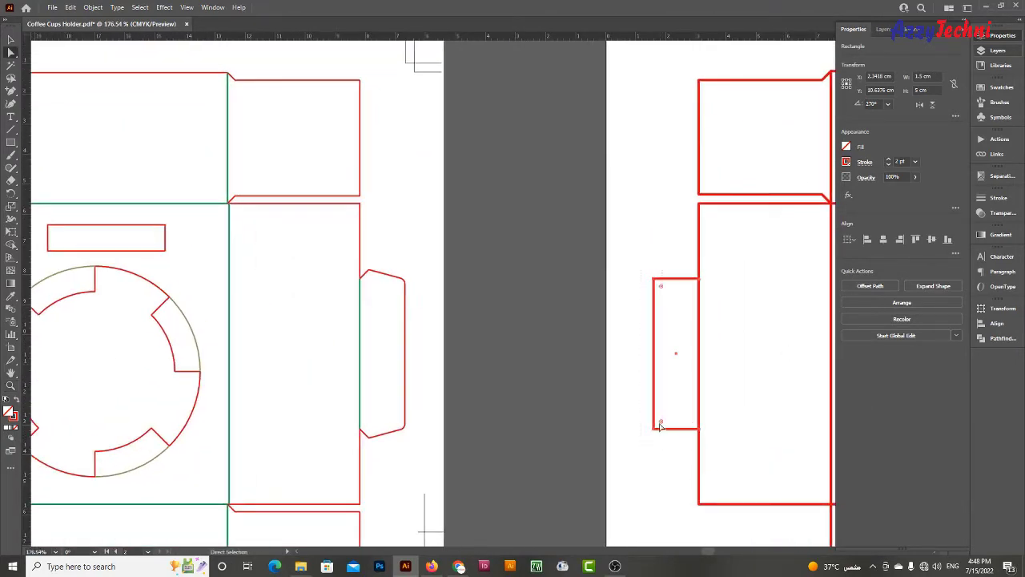
left_click_drag(663, 289, 664, 290)
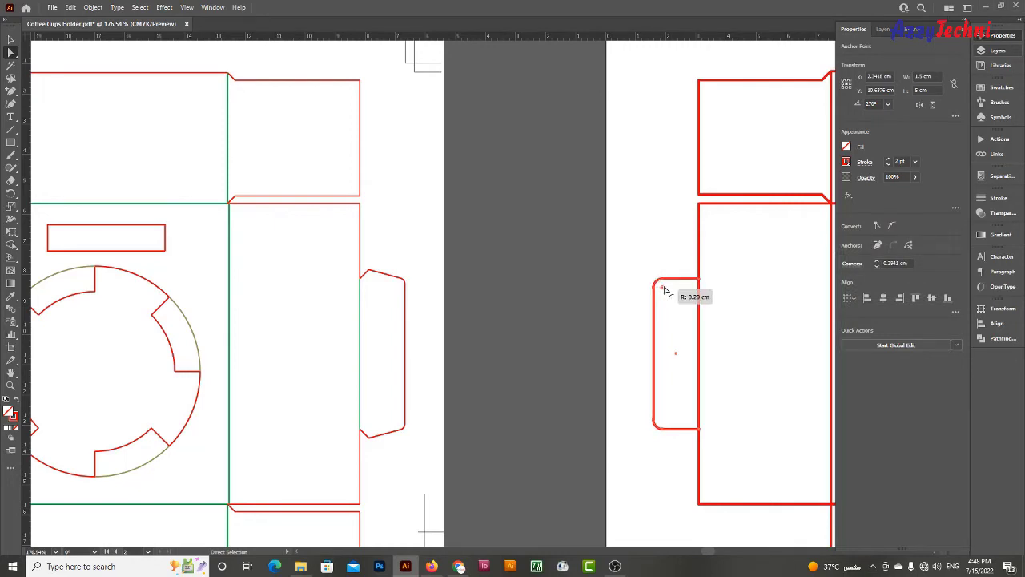
left_click_drag(663, 290, 665, 289)
left_click(772, 303)
key("z")
left_click_drag(758, 338, 660, 298)
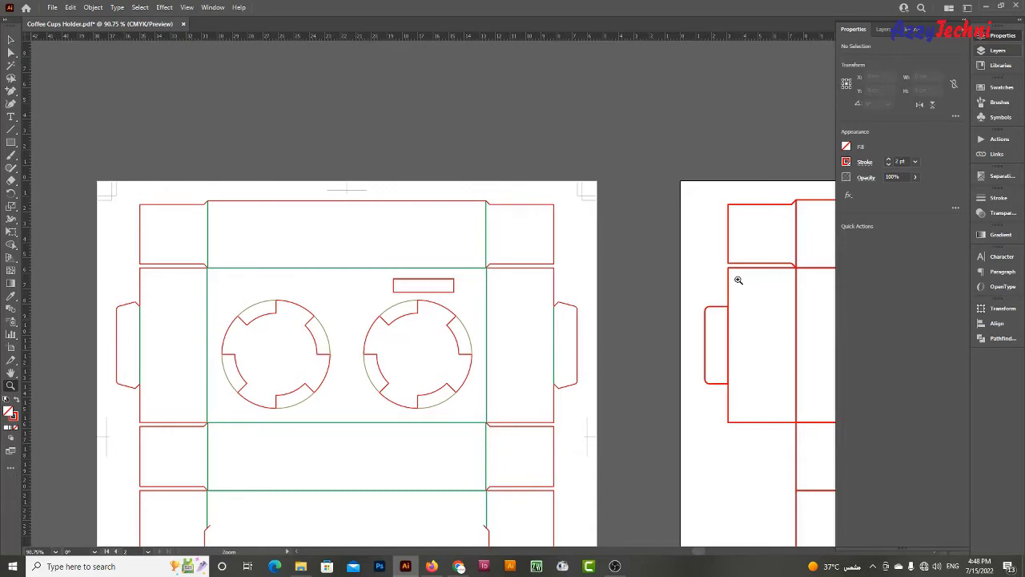
mouse_move(738, 280)
left_mouse_down()
mouse_move(534, 246)
mouse_move(697, 338)
left_mouse_up()
Draw a 0.25 × 0.5 cm spacer rectangle against the vertical cut line
key("v")
key("m")
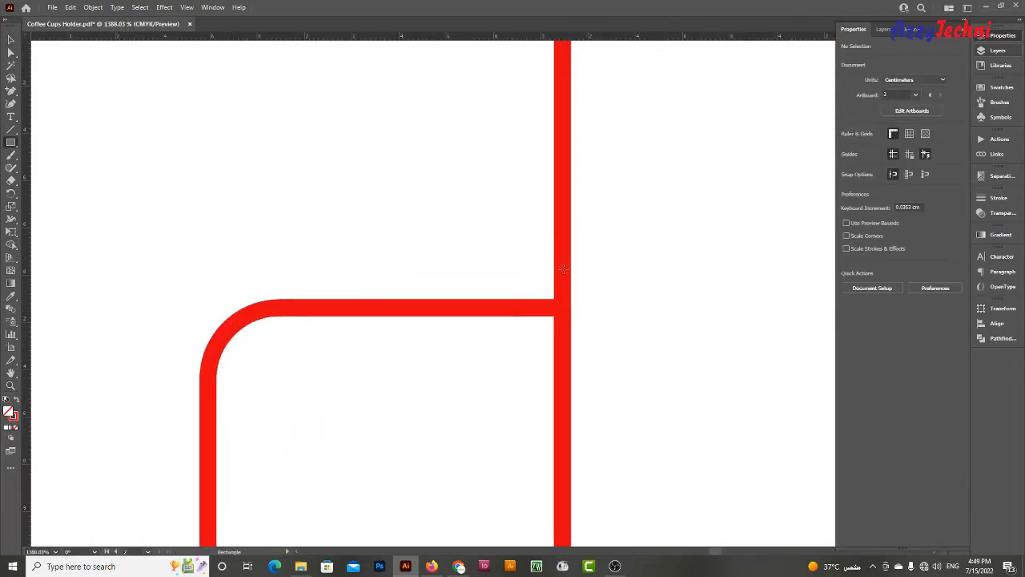
left_click(478, 223)
type(".25")
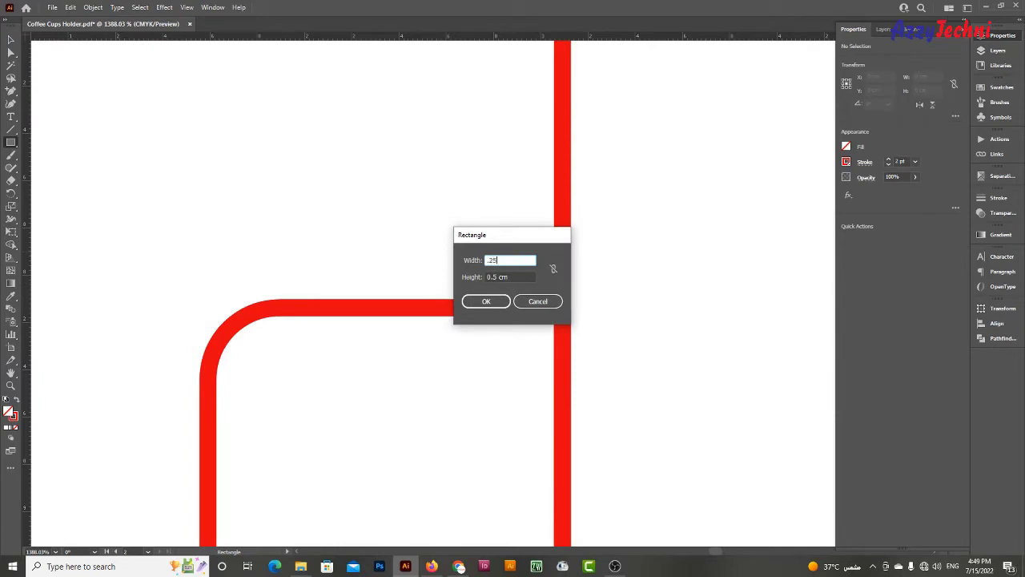
key("Return")
key("v")
key("ctrl+shift+a")
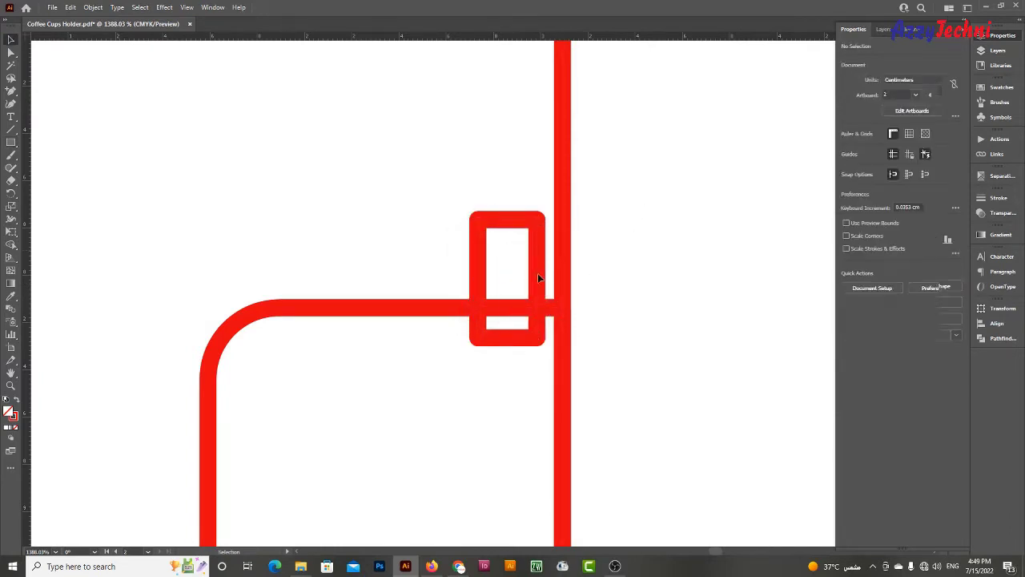
left_click_drag(535, 277, 562, 191)
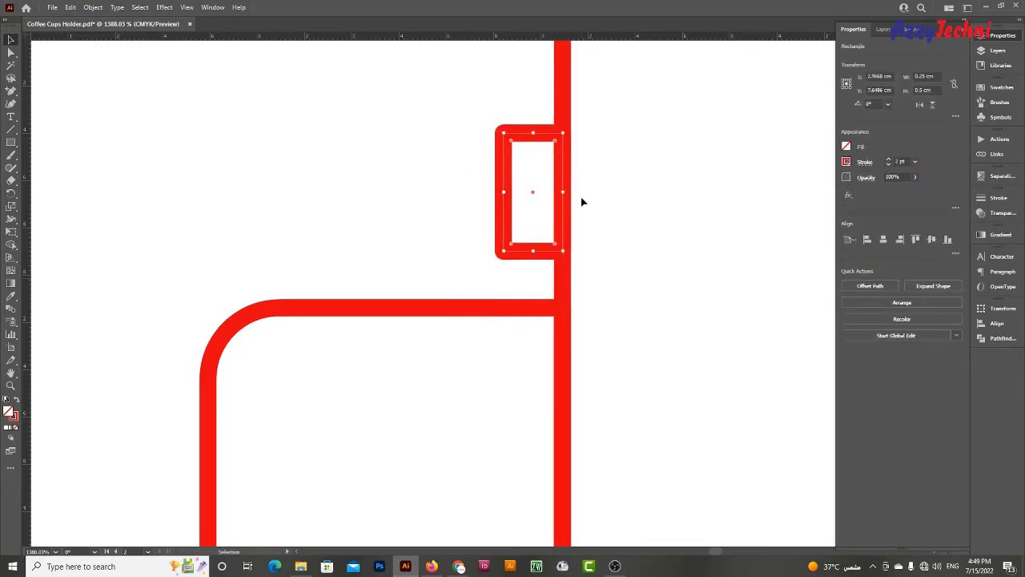
Add an anchor point on the tab outline beside the spacer
key("plus")
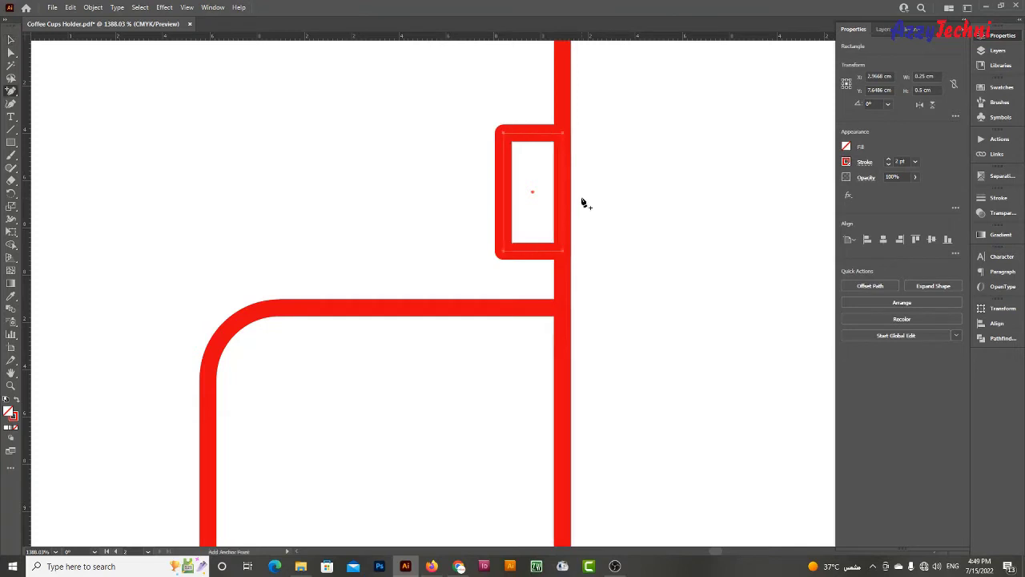
left_click(505, 308)
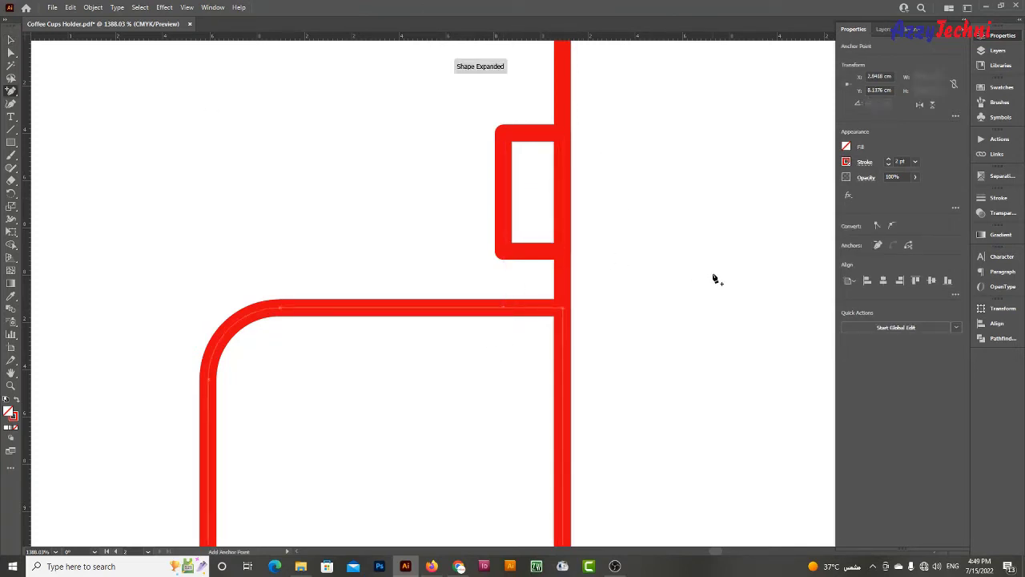
key("v")
key("ctrl+minus")
key("ctrl+minus")
key("ctrl+minus")
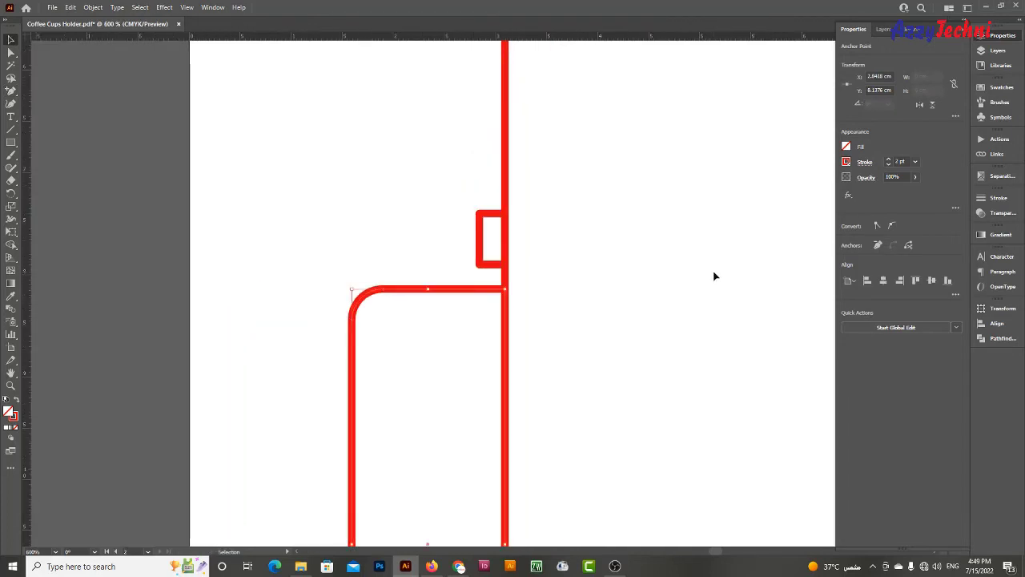
scroll(716, 276, "down", 3)
mouse_move(504, 166)
left_mouse_down()
mouse_move(506, 337)
mouse_move(543, 430)
left_mouse_up()
scroll(569, 201, "down", 5)
scroll(521, 166, "down", 3)
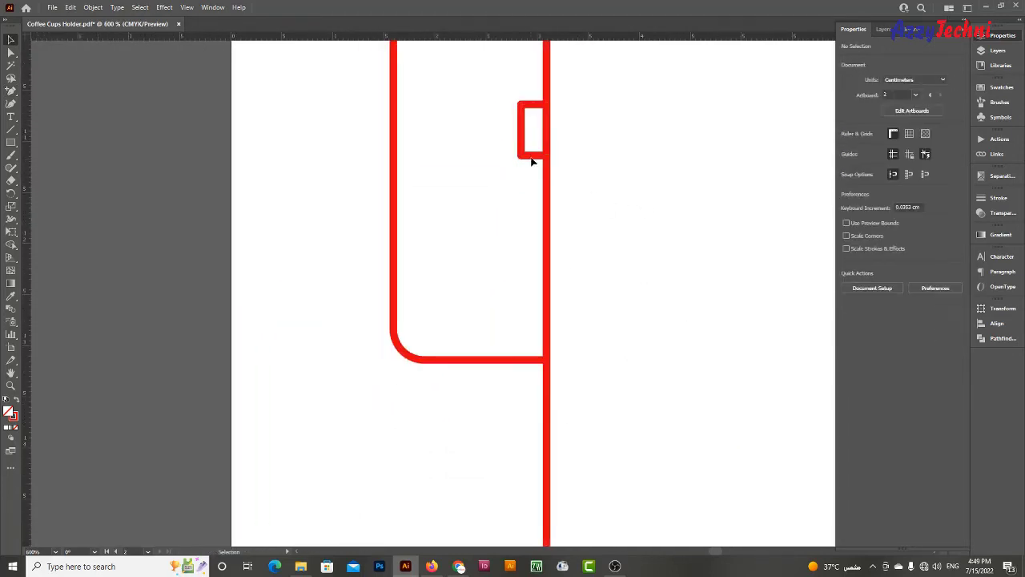
Mark an anchor 0.25 cm along the tab's top edge, then delete the spacer rectangle
left_click_drag(532, 161, 533, 355)
scroll(652, 395, "up", 5)
scroll(797, 437, "up", 3)
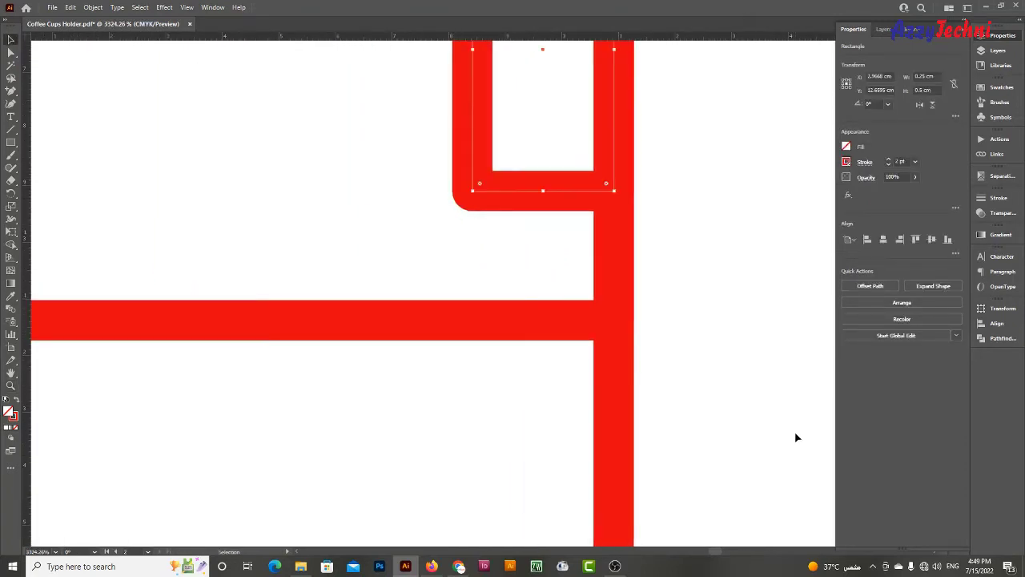
key("plus")
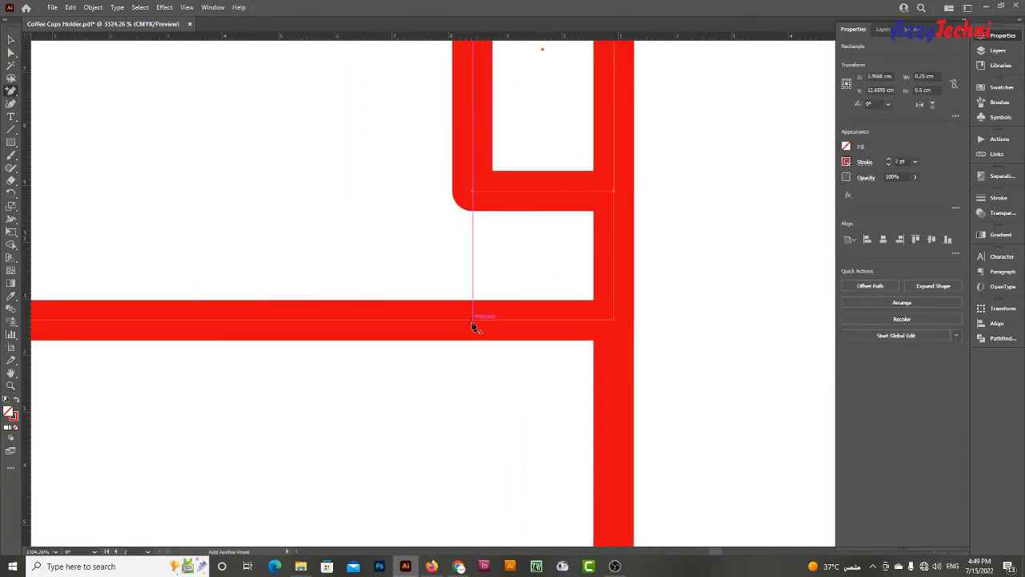
left_click(473, 326)
key("v")
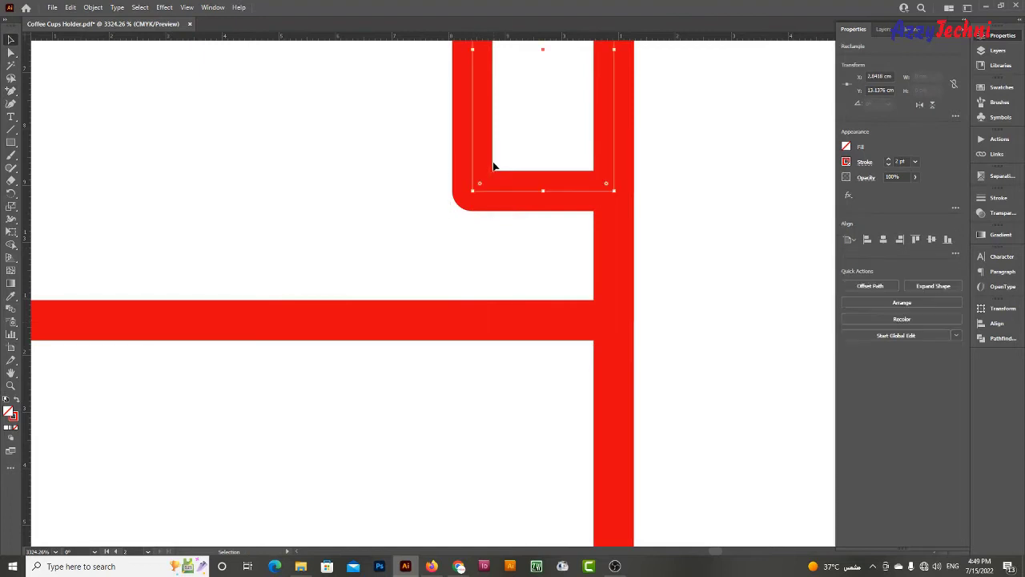
left_click(495, 165)
key("Delete")
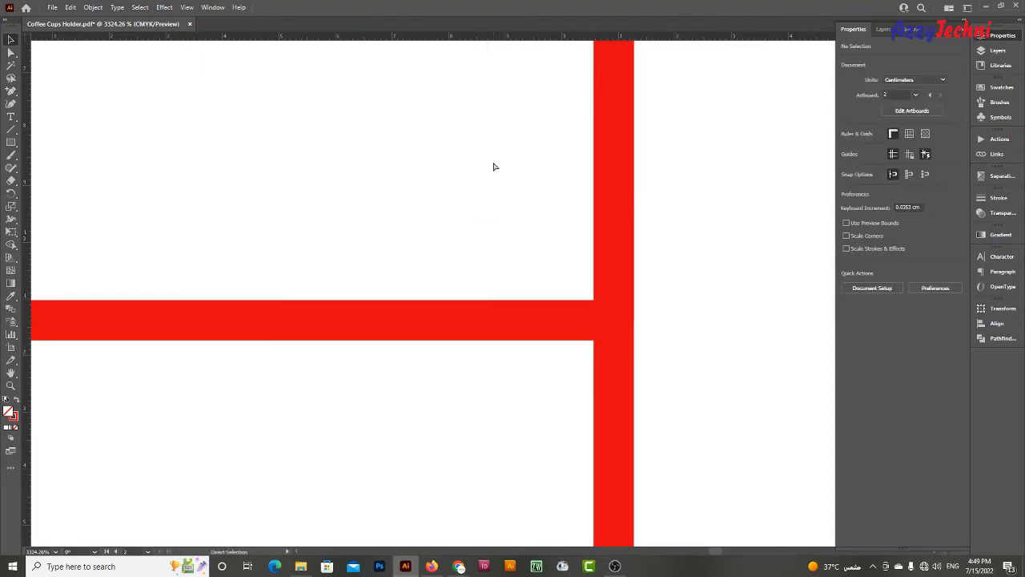
key("ctrl+minus")
key("ctrl+minus")
key("ctrl+minus")
key("ctrl+minus")
Move the anchors at the tab's top-right end vertically by 0.3 cm, with no horizontal shift
left_click_drag(489, 138, 454, 316)
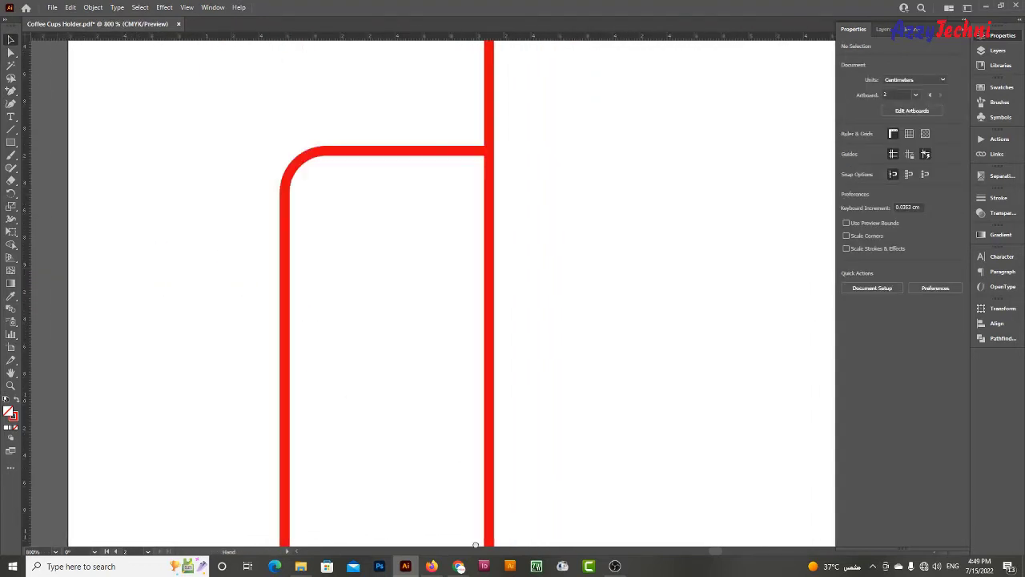
key("a")
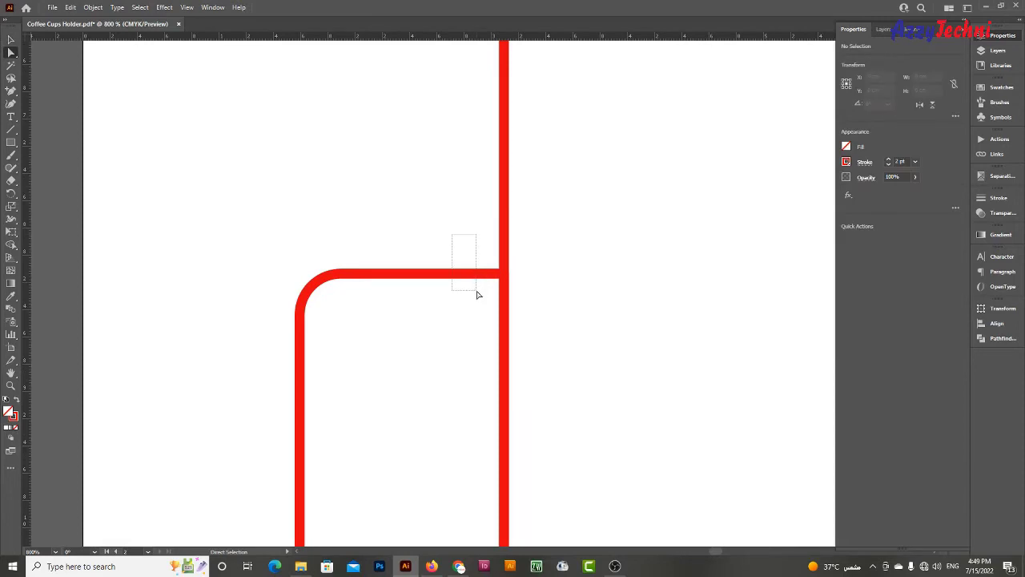
left_click_drag(477, 295, 481, 296)
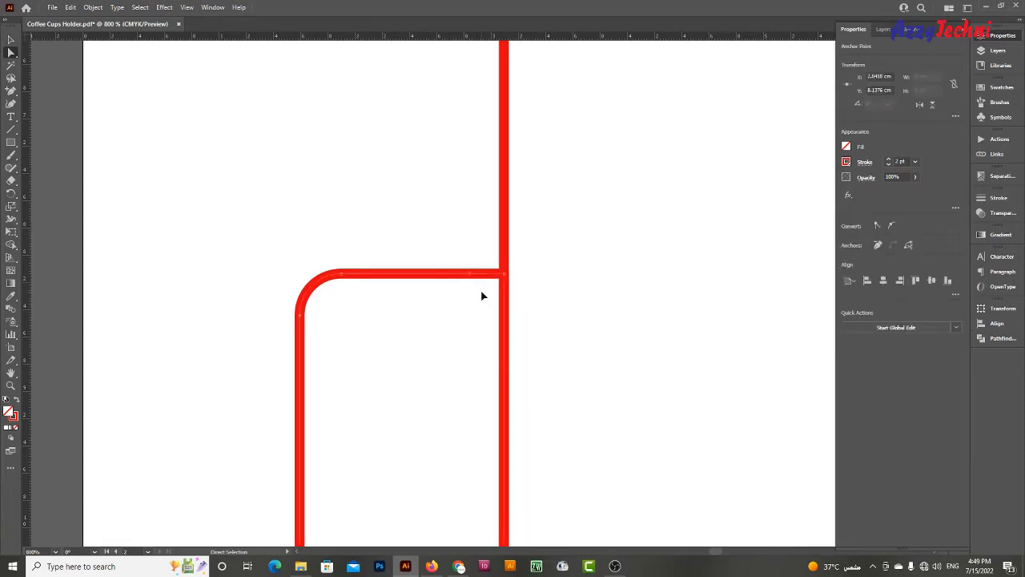
key("Return")
type("0")
key("Tab")
type("1")
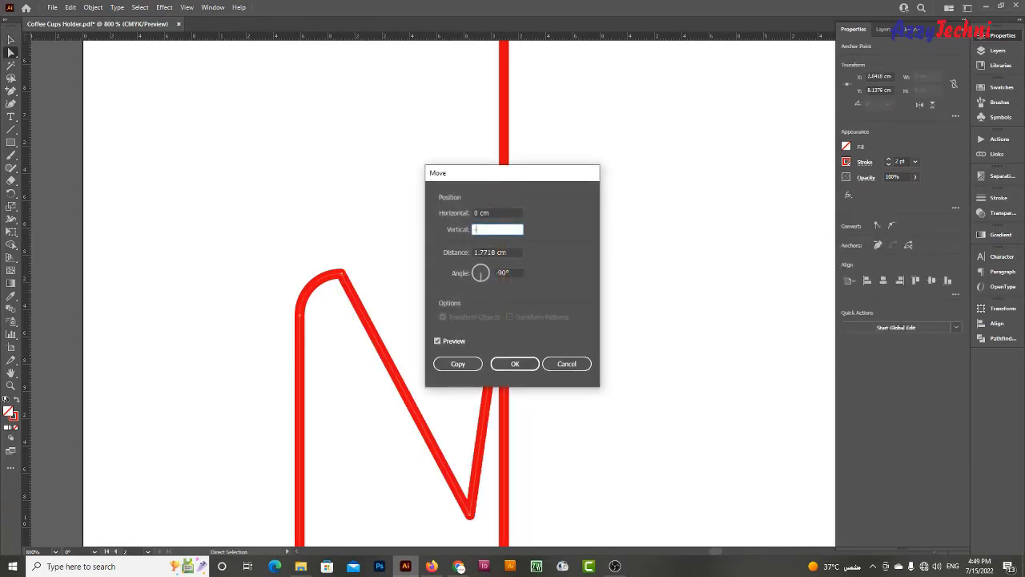
type("0.3")
key("Return")
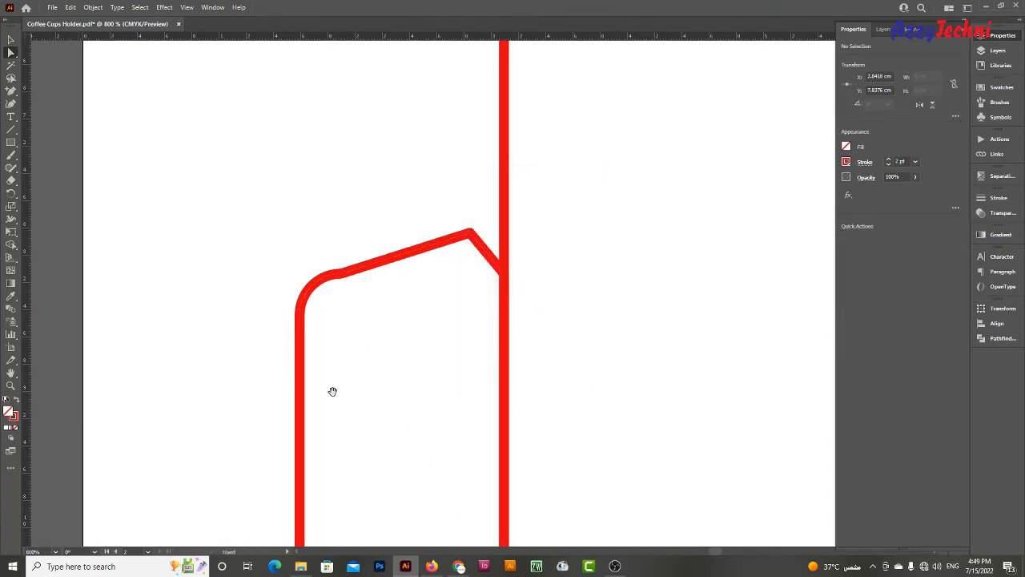
Move the tab's lower corner anchor by the same 0.3 cm to angle its bottom edge
left_click_drag(332, 392, 373, 208)
key("z")
left_click(371, 316, "alt")
scroll(387, 163, "down", 5)
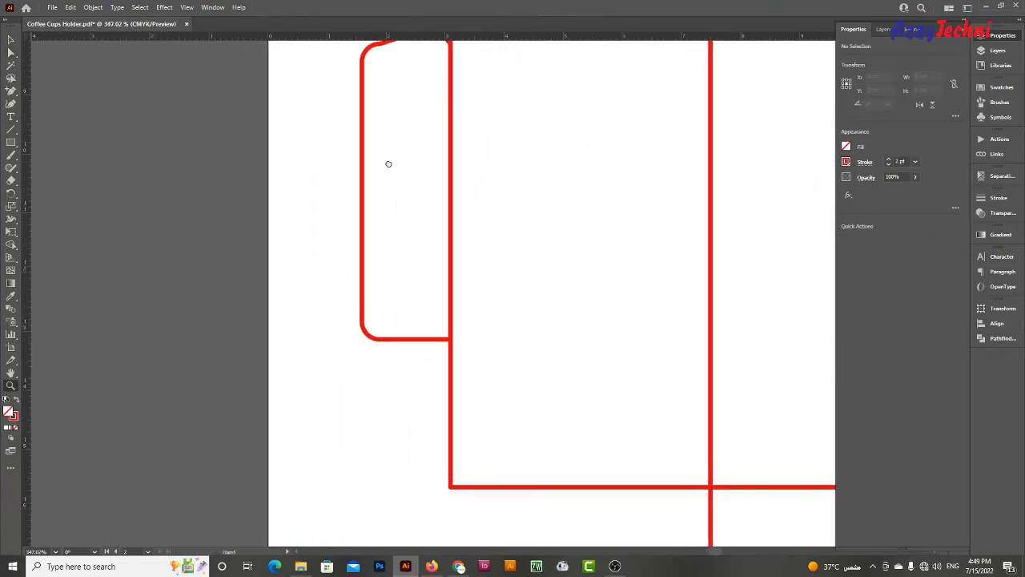
key("a")
left_click_drag(418, 317, 453, 363)
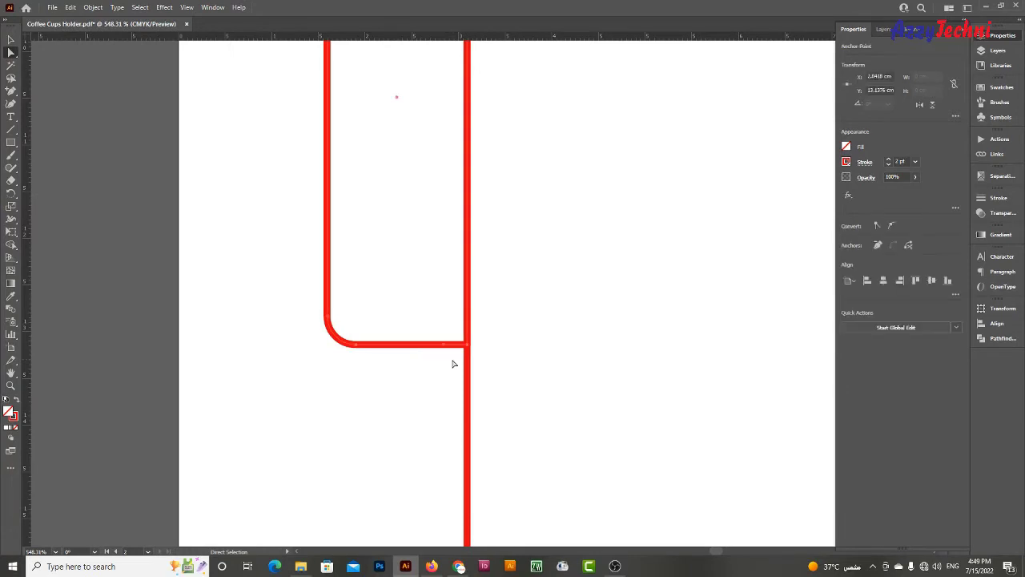
key("Return")
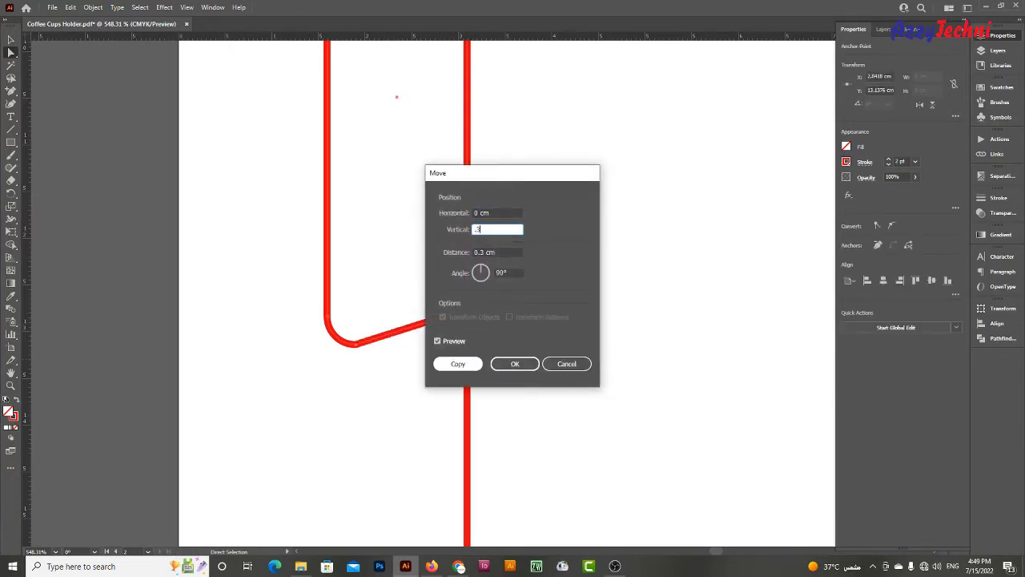
key("Return")
Adjust the rounded corner's anchor handles so the curve flows smoothly into the slanted edge
left_click(364, 433)
scroll(364, 328, "up", 3)
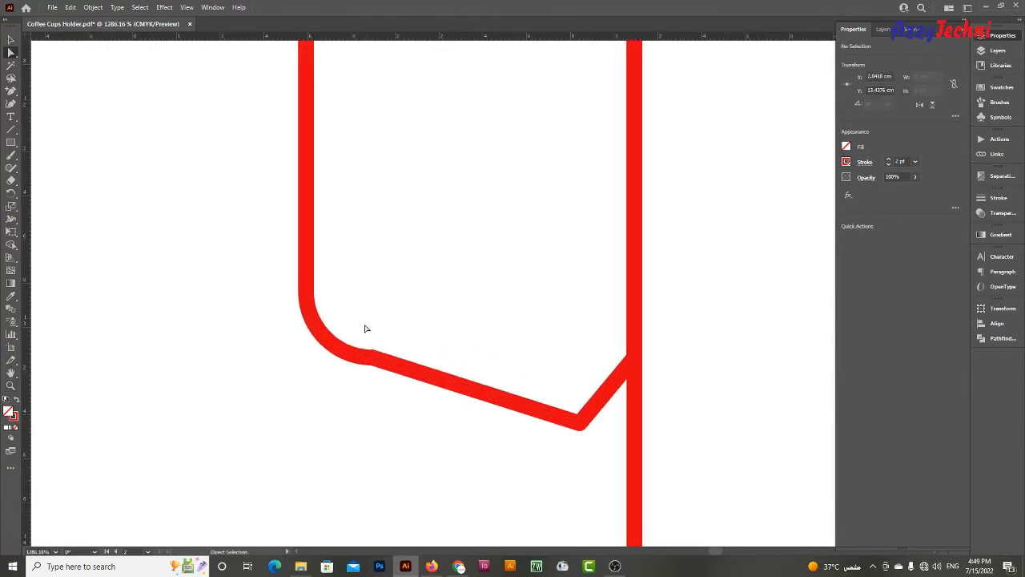
left_click_drag(365, 329, 375, 365)
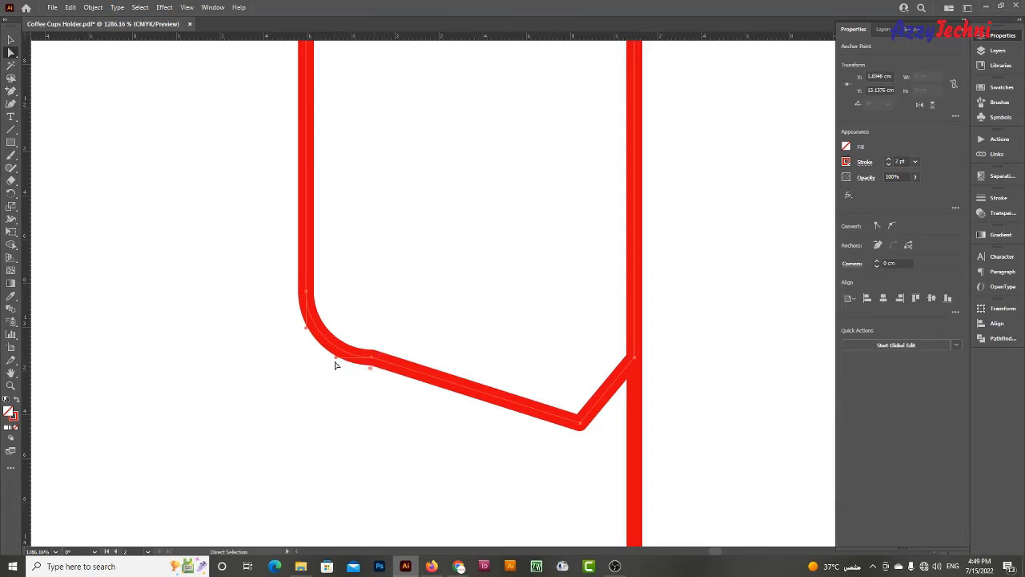
left_click_drag(336, 357, 335, 350)
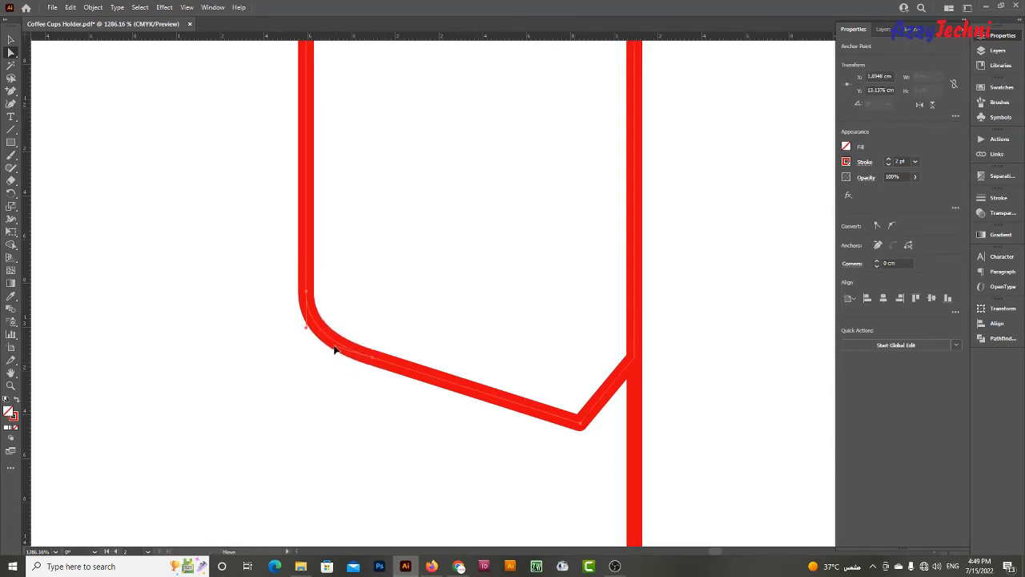
left_click(408, 323)
scroll(441, 431, "down", 1)
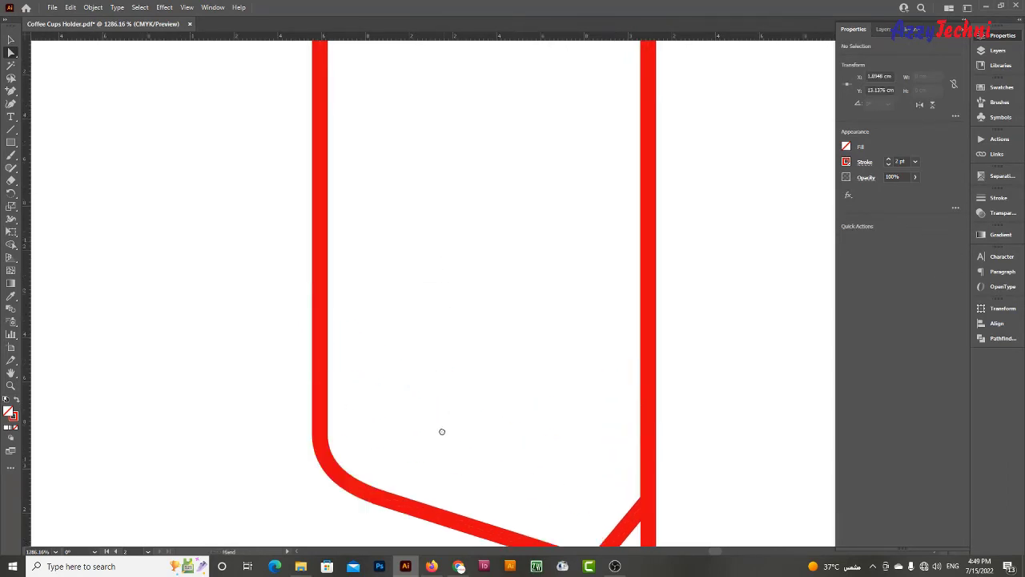
scroll(414, 323, "down", 2)
scroll(474, 419, "down", 2)
scroll(474, 419, "up", 2)
scroll(531, 337, "up", 3)
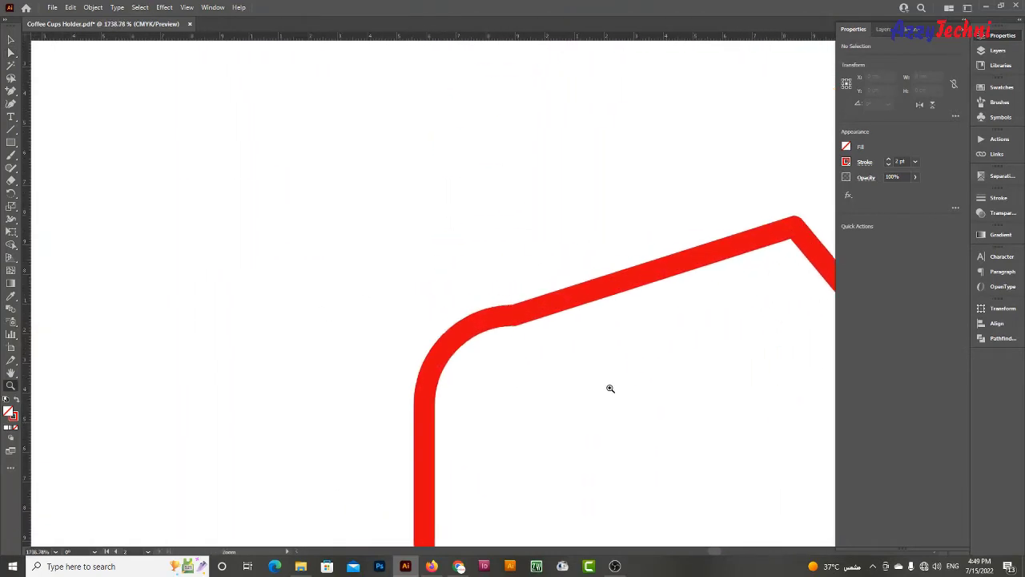
key("a")
left_click(514, 320)
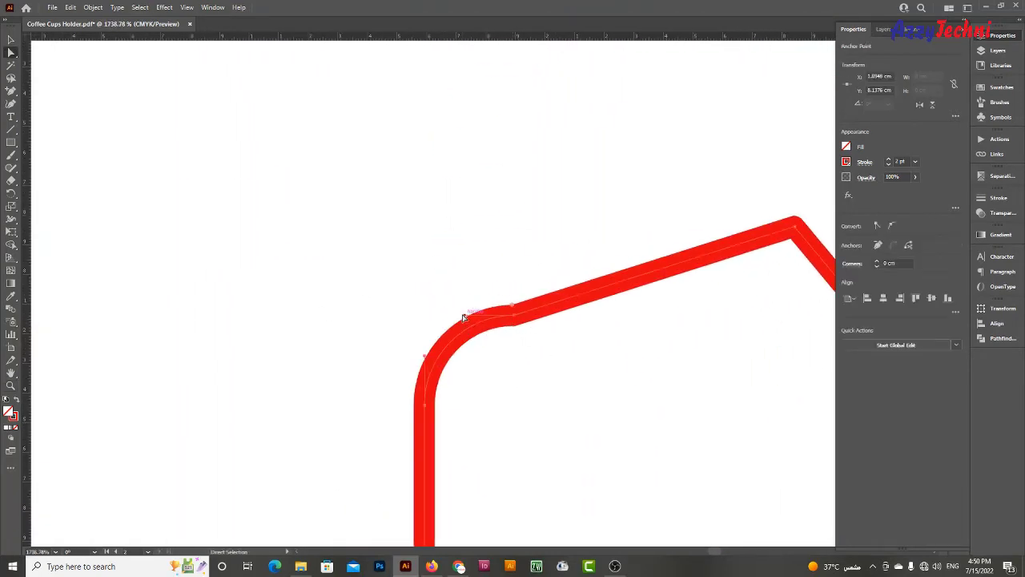
left_click_drag(462, 316, 461, 332)
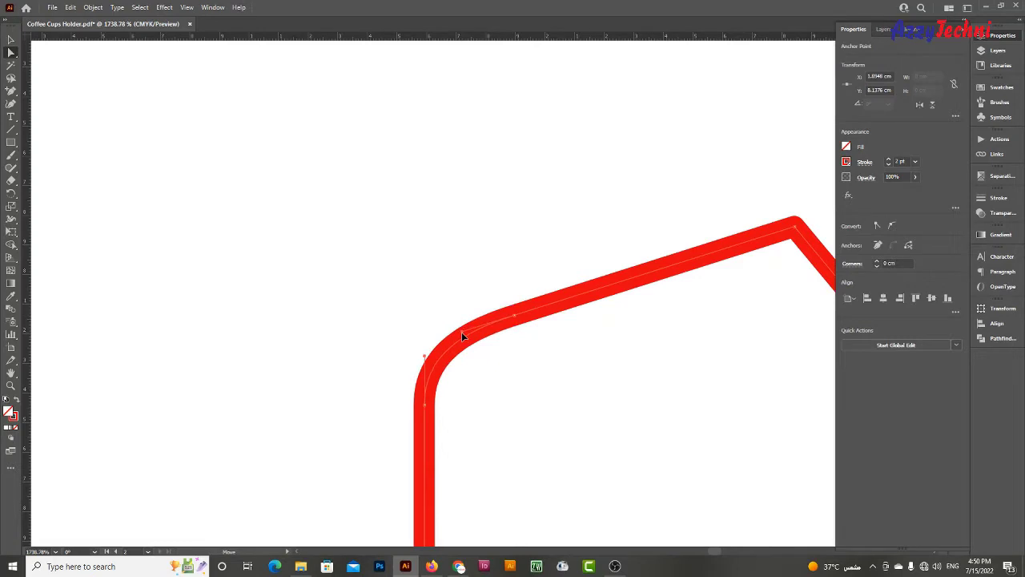
Zoom out and pan to center both artboards in the view
left_click(576, 396)
key("z")
scroll(481, 304, "down", 10)
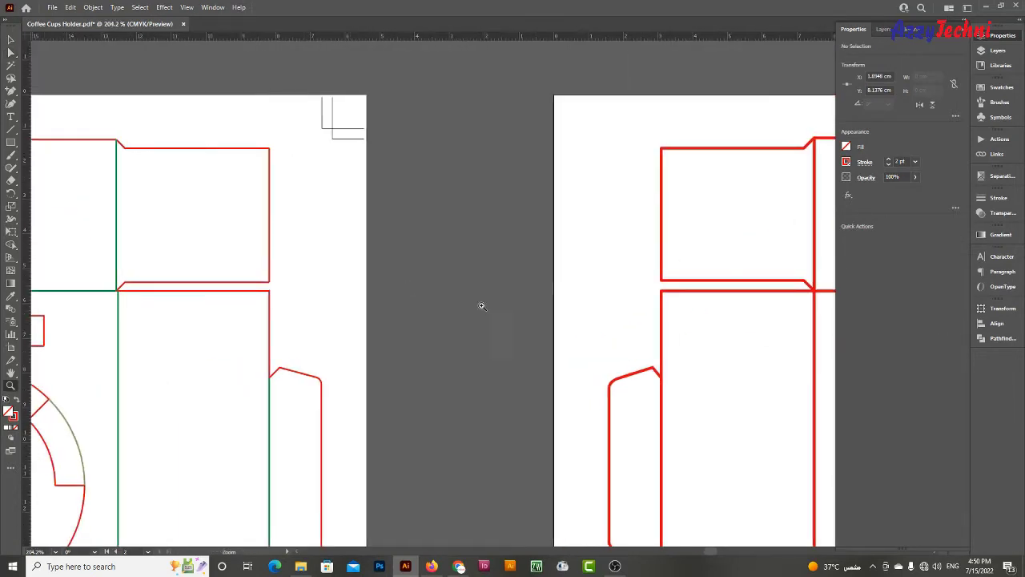
scroll(376, 259, "down", 3)
scroll(480, 280, "down", 3)
scroll(574, 305, "down", 1)
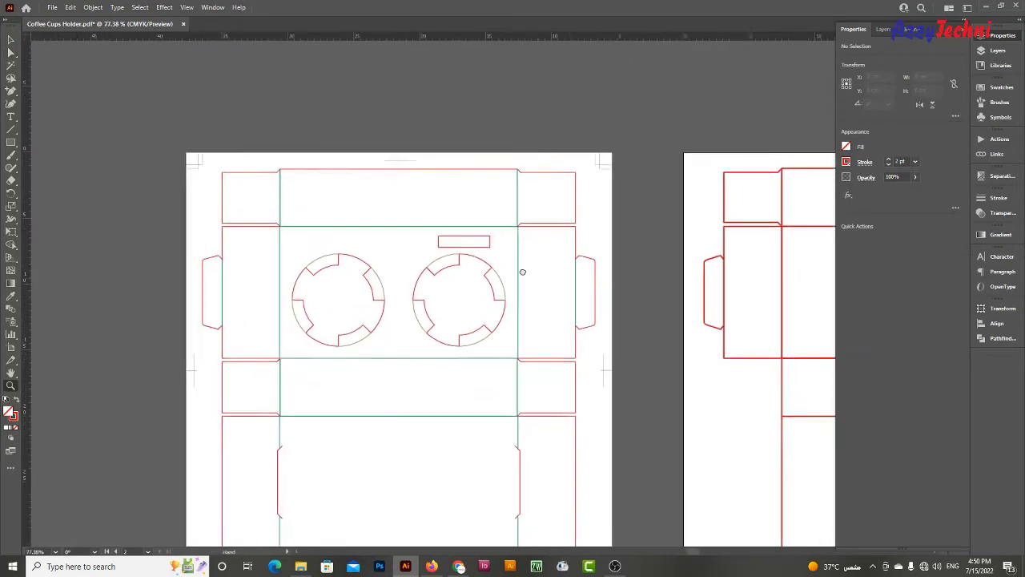
scroll(569, 283, "right", 3)
left_click_drag(629, 286, 556, 286)
Zoom in on the second artboard's side tab and try deleting the tab–panel edge, then undo it
scroll(596, 270, "down", 2)
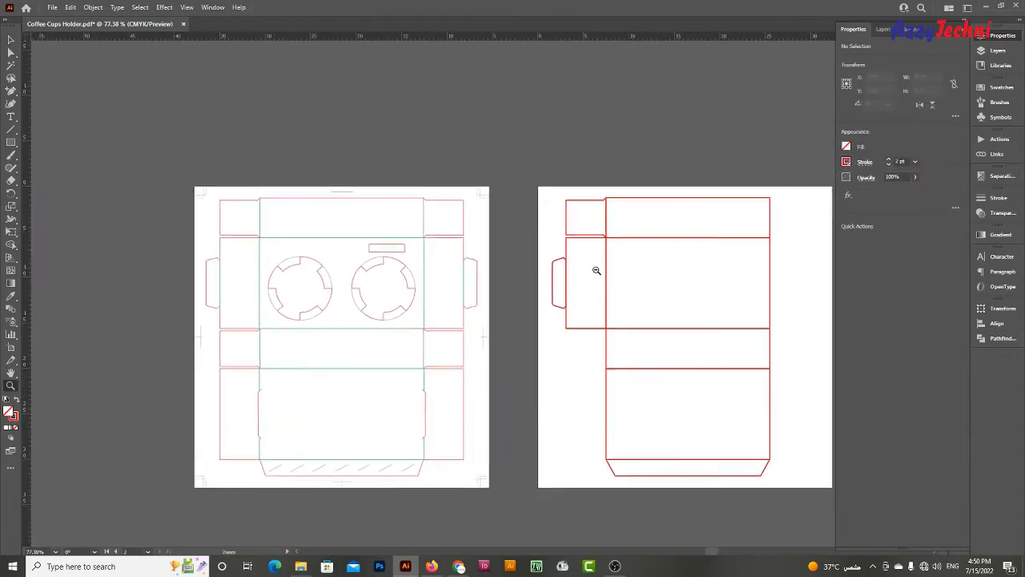
scroll(635, 263, "right", 1)
left_click_drag(635, 264, 630, 270)
key("v")
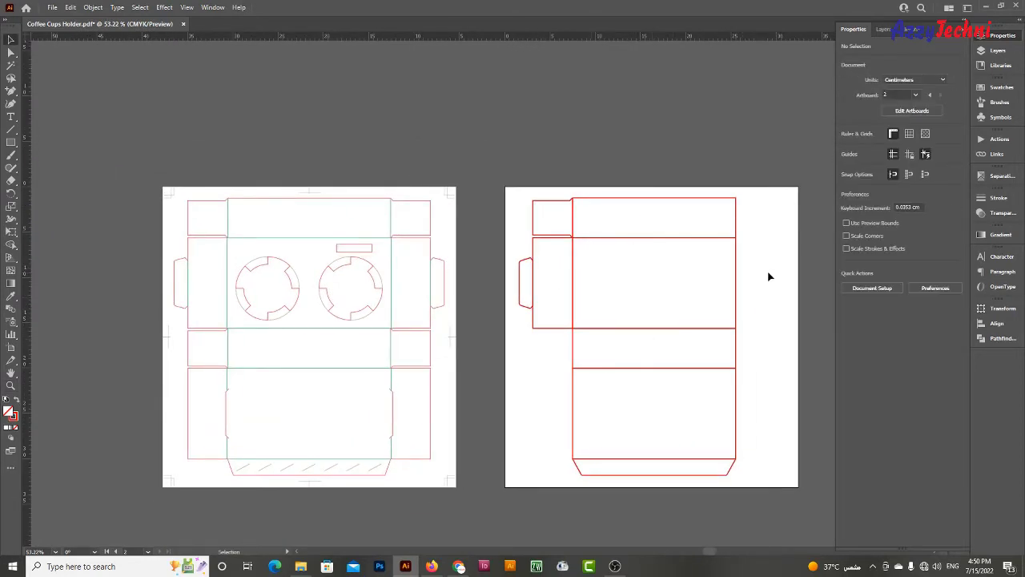
left_click_drag(770, 260, 730, 267)
scroll(494, 224, "up", 1)
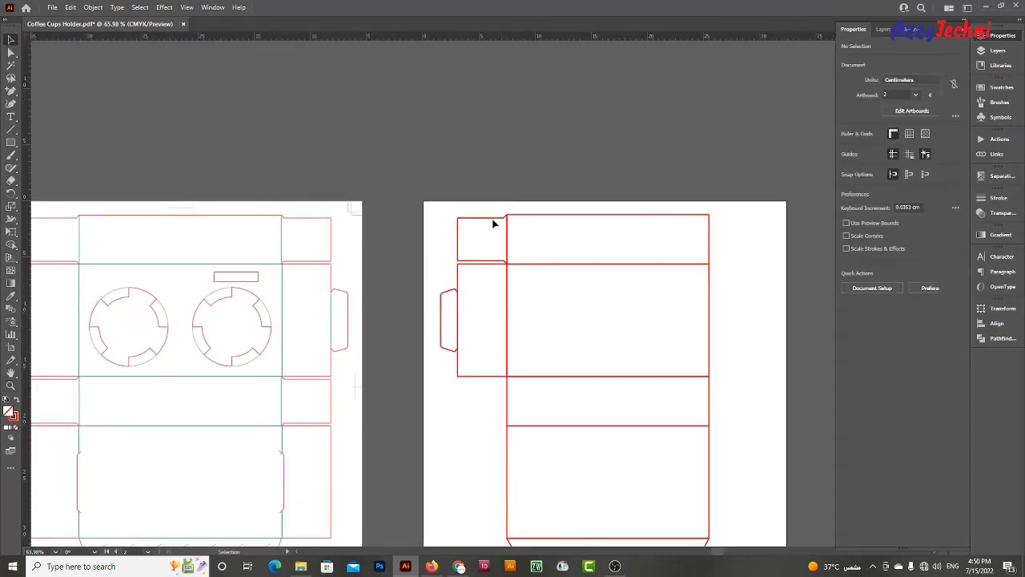
key("z")
mouse_move(561, 347)
left_mouse_down()
mouse_move(664, 380)
mouse_move(719, 382)
left_mouse_up()
key("a")
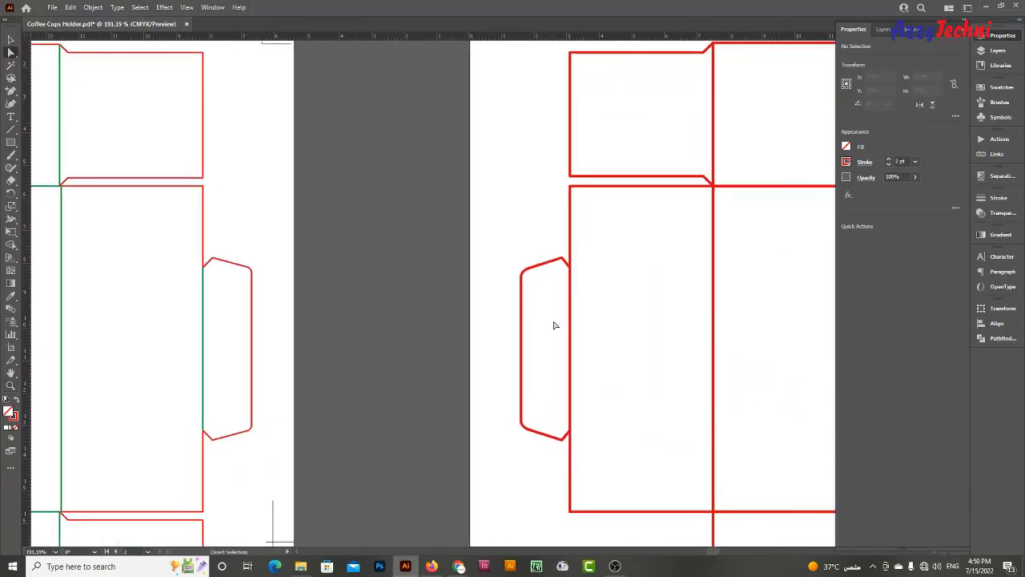
left_click(596, 349)
key("Delete")
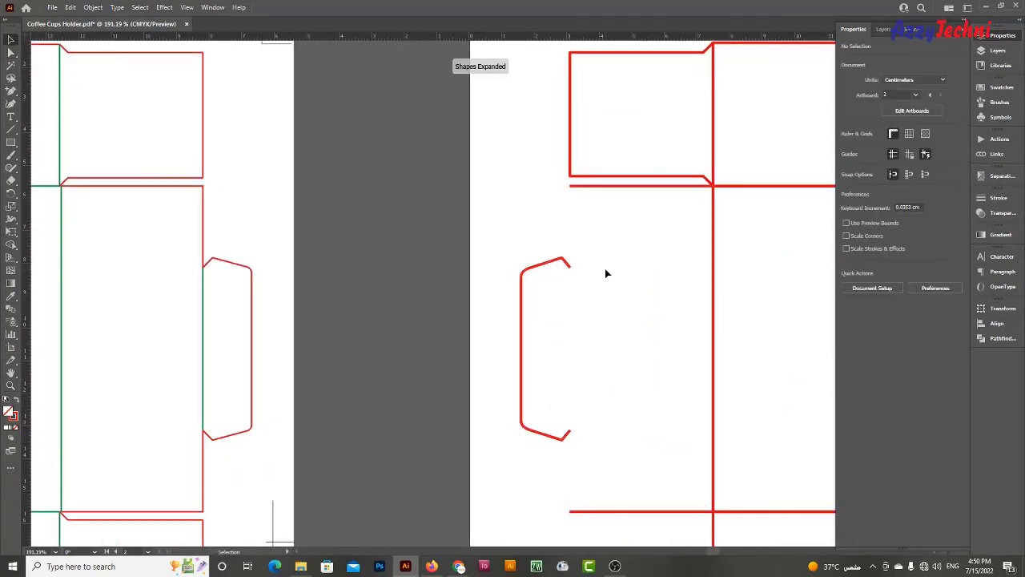
key("ctrl+z")
Shorten the panel's left edge line so it spans only the side tab's height
key("v")
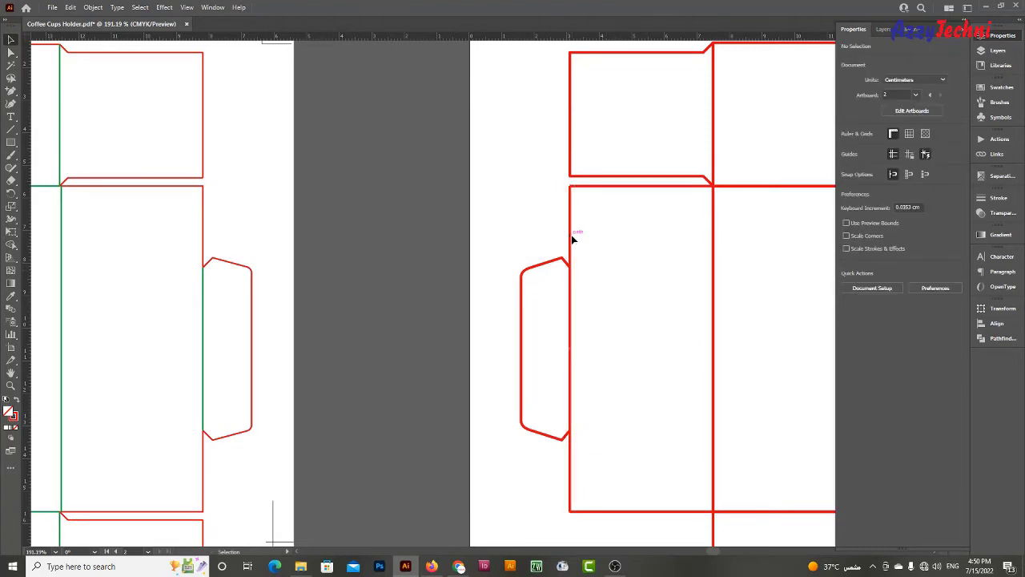
mouse_move(572, 232)
left_mouse_down()
mouse_move(586, 251)
mouse_move(572, 250)
left_mouse_up()
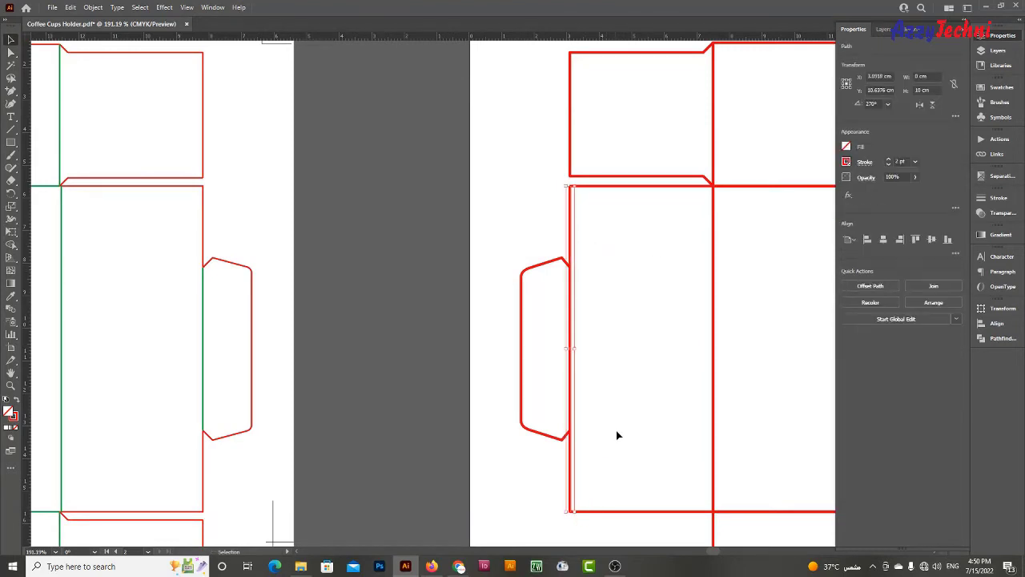
key("a")
left_click(633, 402)
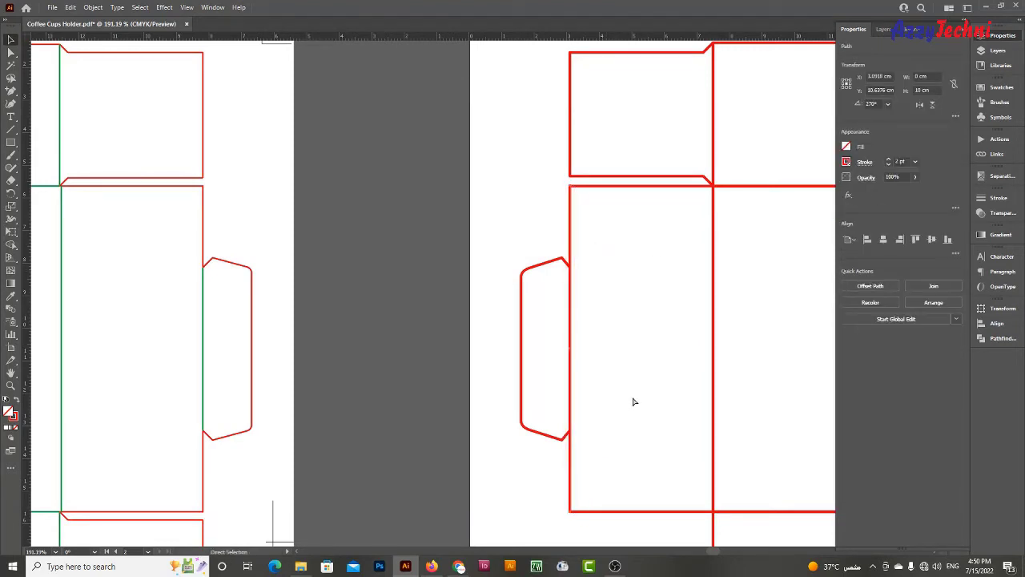
key("v")
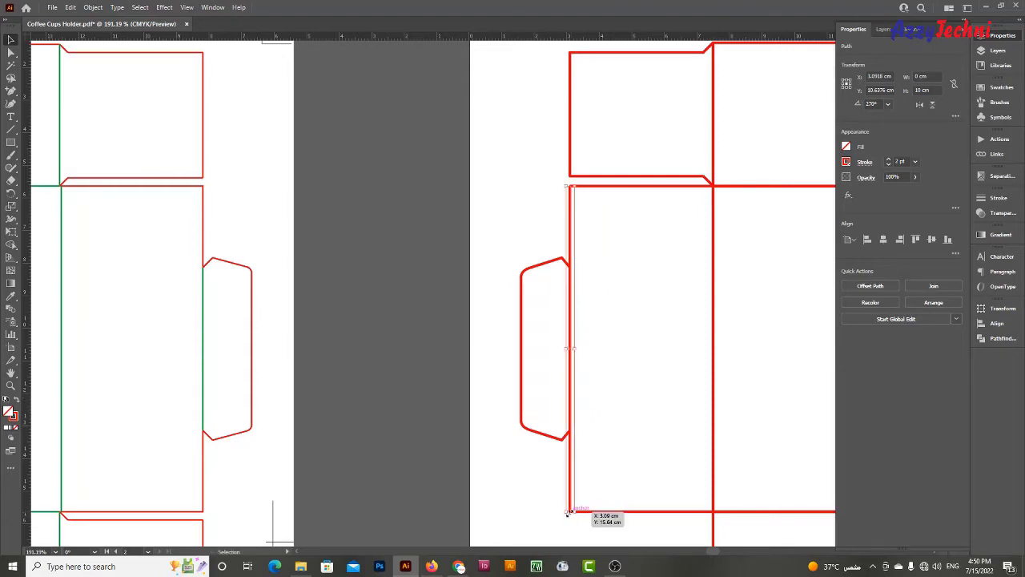
left_click_drag(571, 514, 601, 262)
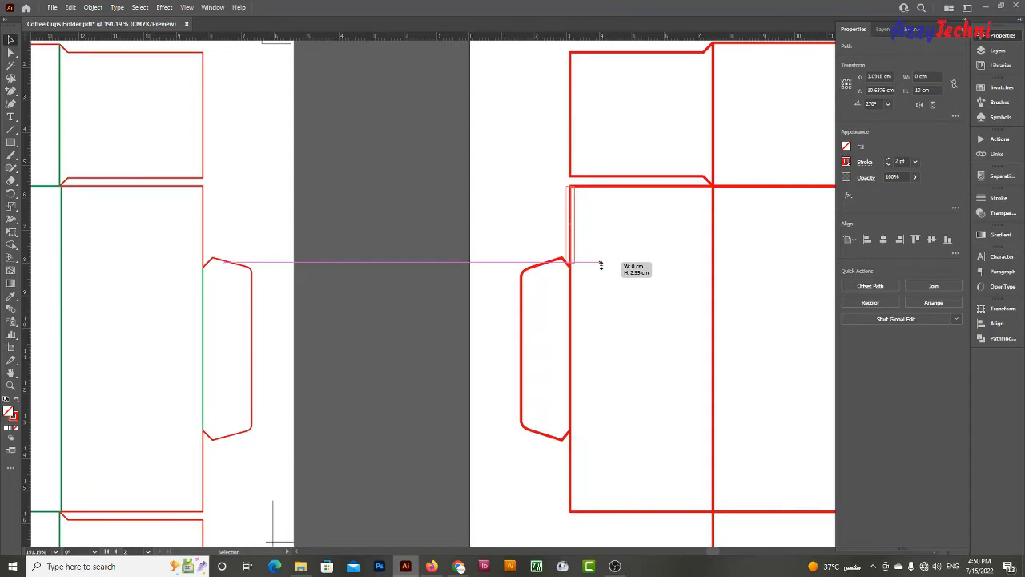
left_click(623, 318)
key("ctrl+z")
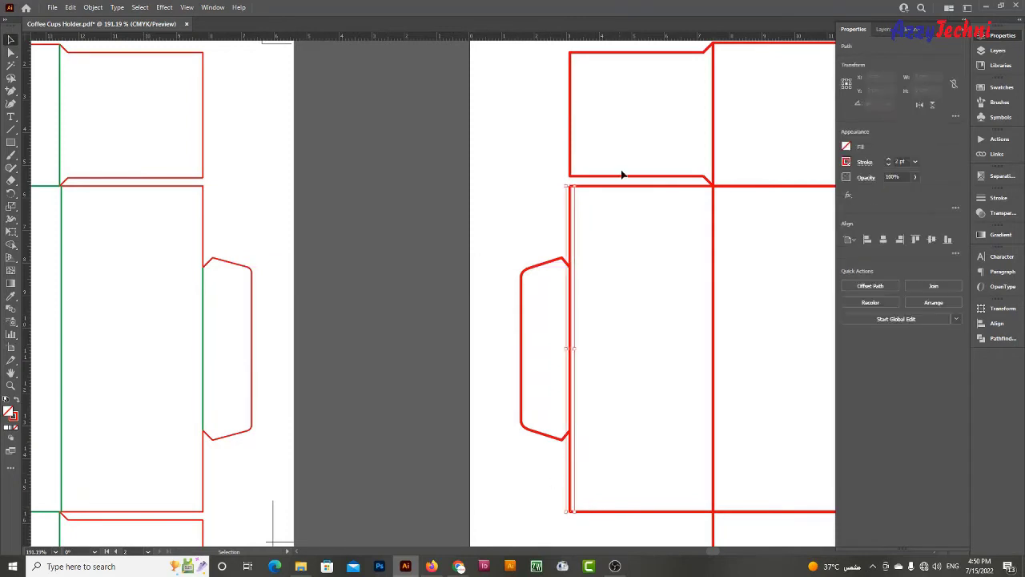
left_click_drag(571, 186, 578, 433)
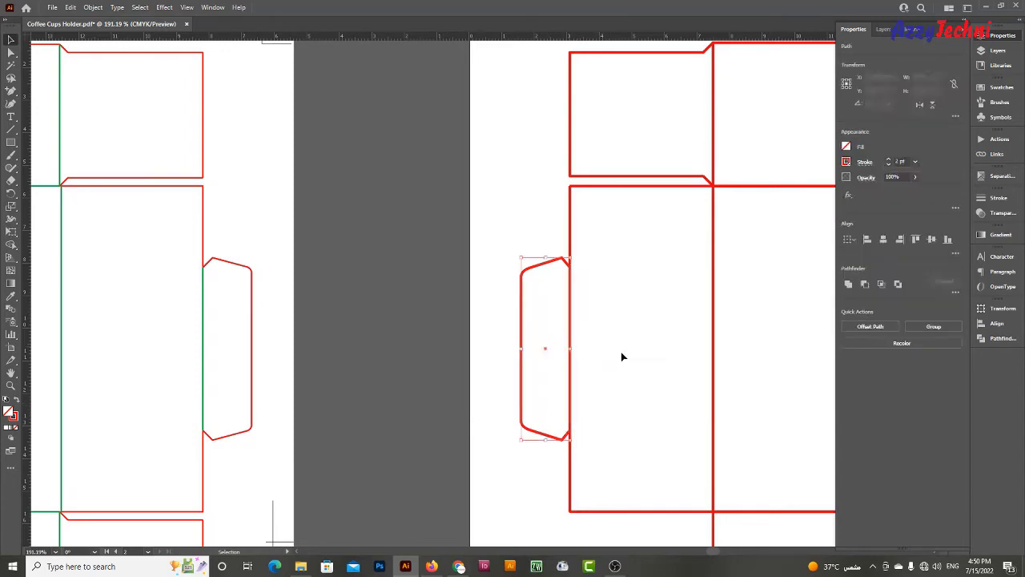
left_click(560, 350)
left_click_drag(572, 334, 542, 354)
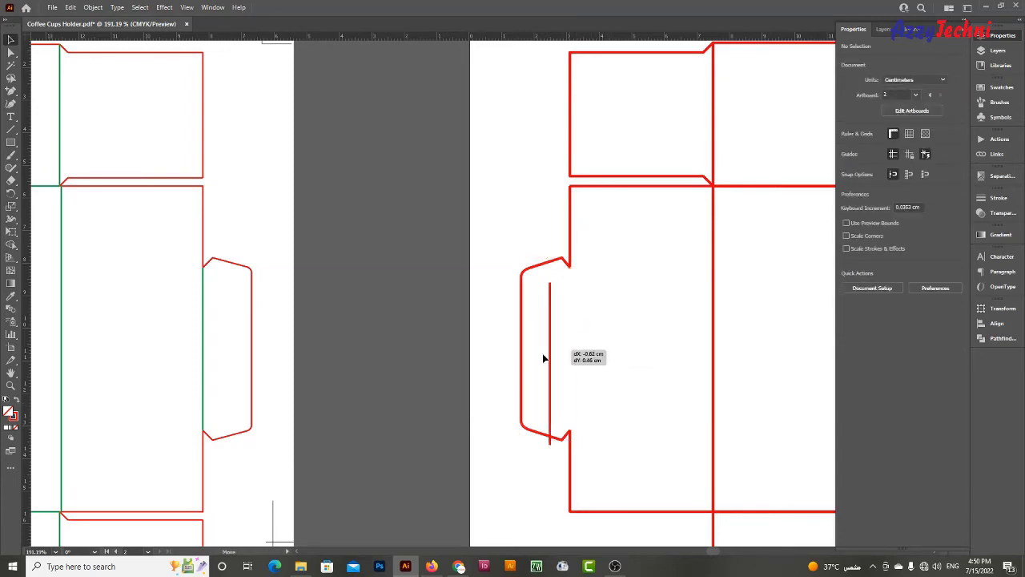
key("ctrl+z")
Give the tab edge the green crease style with a 2 pt stroke weight
key("i")
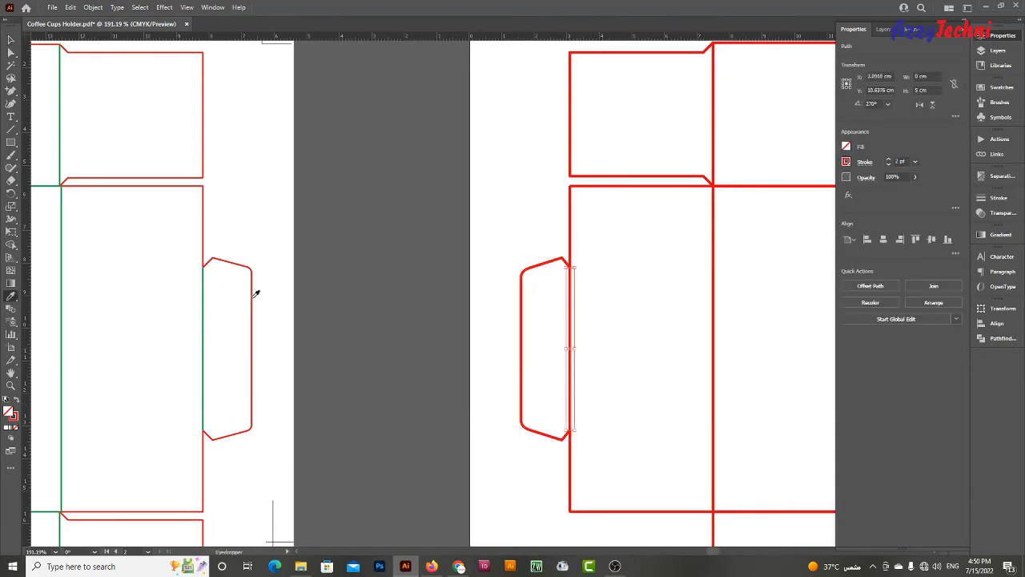
left_click(207, 309)
key("v")
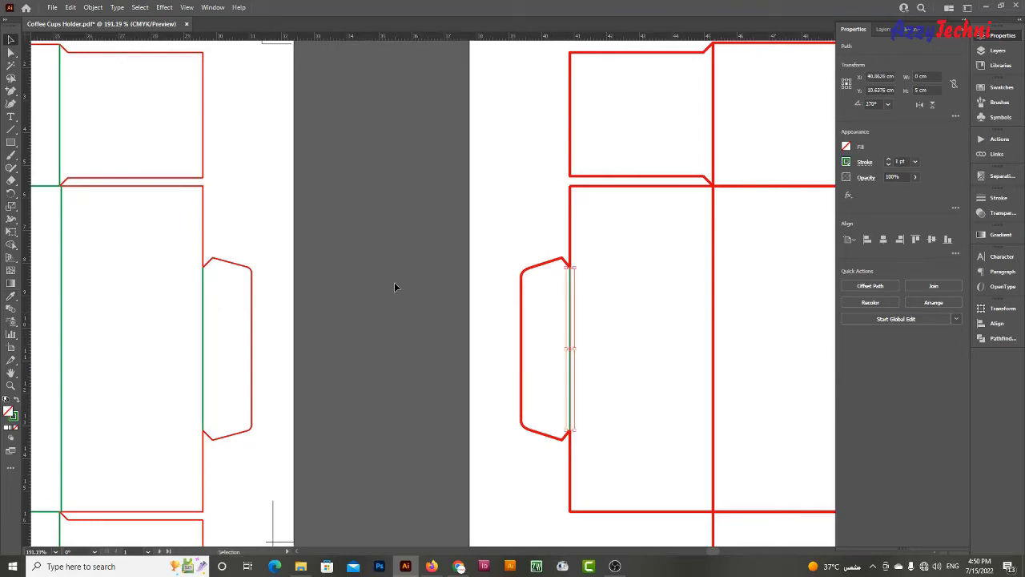
left_click(394, 282)
left_click(571, 312)
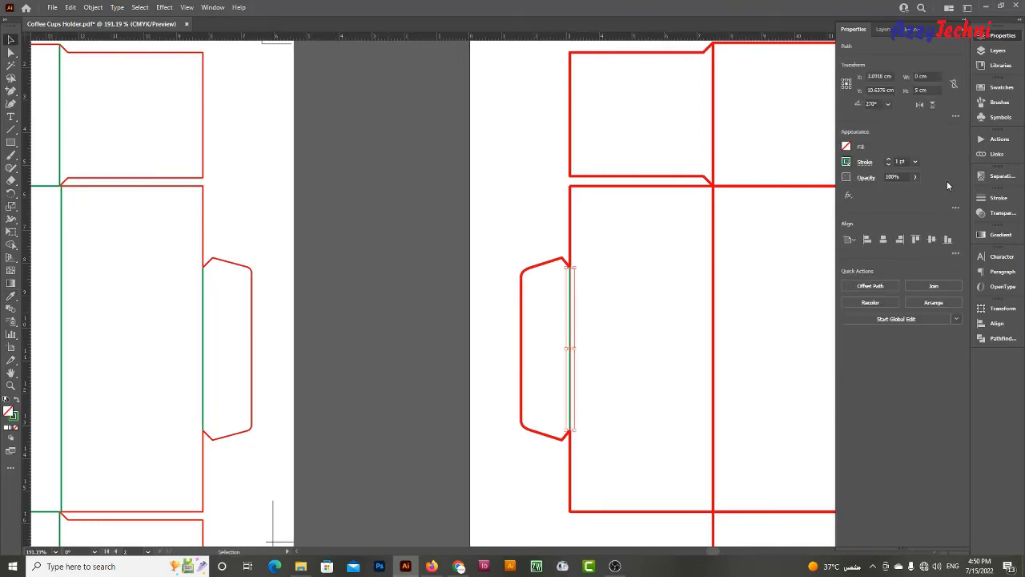
left_click(903, 161)
type("2")
key("Return")
left_click(636, 345)
key("z")
left_click_drag(637, 345, 478, 313)
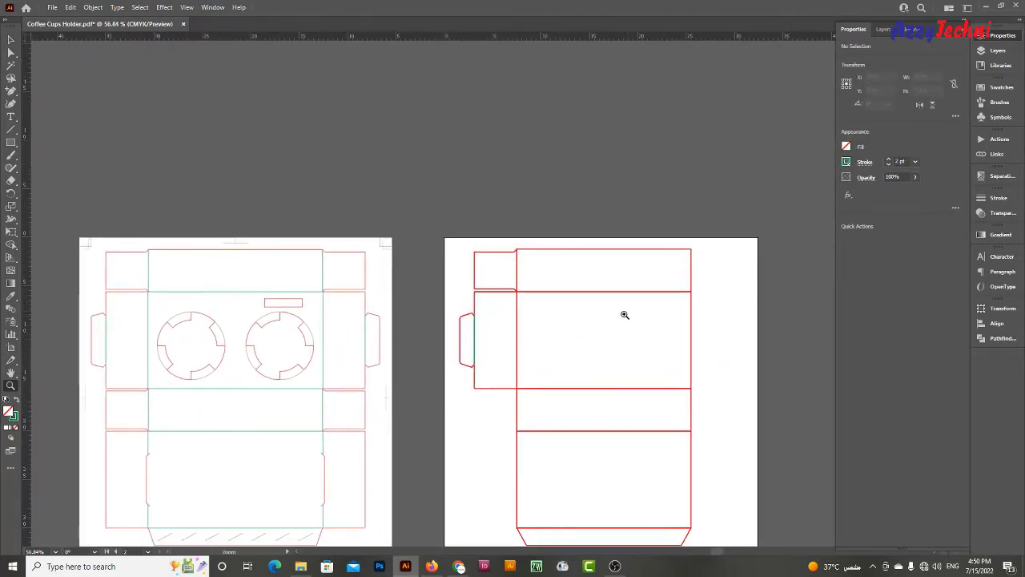
Copy the left side tab to the right edge and reflect it horizontally
mouse_move(615, 273)
left_mouse_down()
mouse_move(657, 315)
mouse_move(583, 323)
left_mouse_up()
key("v")
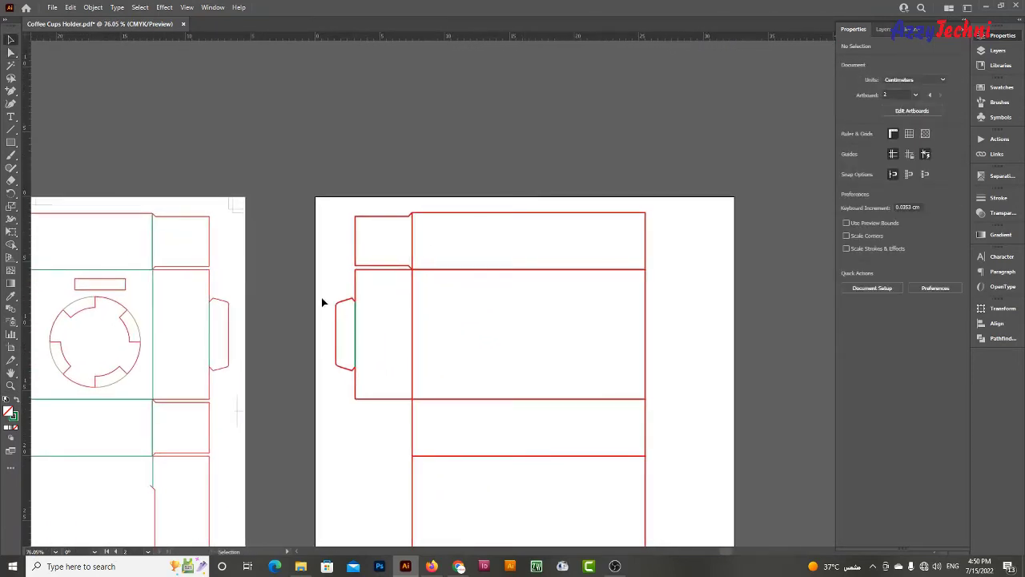
left_click(354, 337)
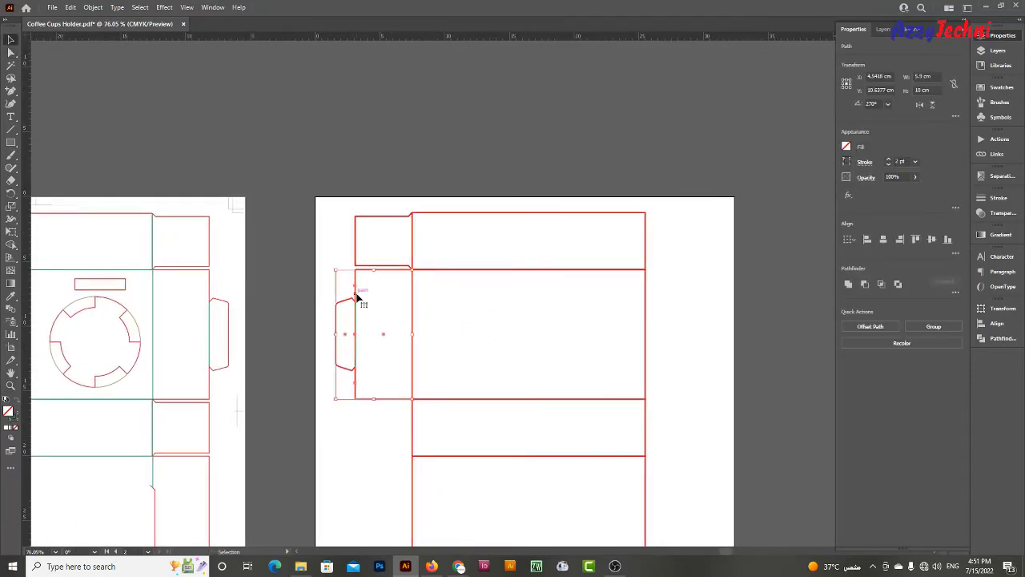
left_click_drag(357, 298, 665, 308)
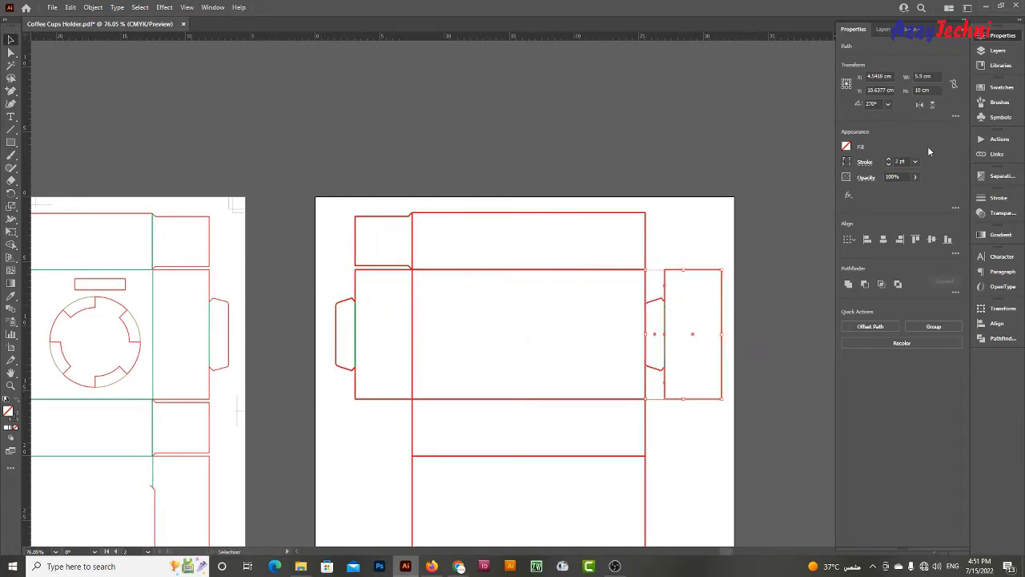
left_click(920, 105)
left_click(782, 376)
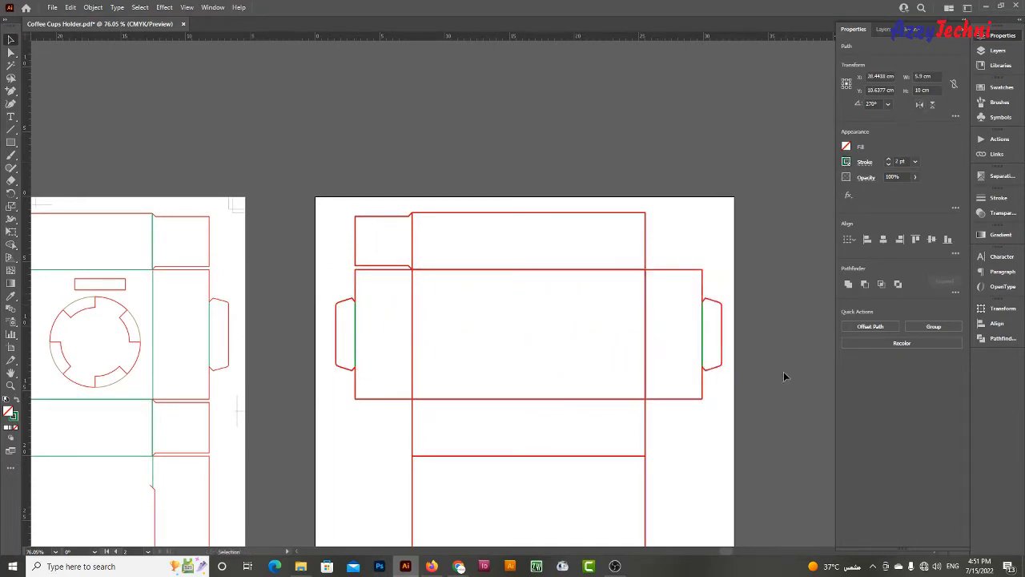
Copy the top-left flap to the top-right corner, then zoom out to both artboards
scroll(645, 368, "down", 3)
scroll(561, 320, "right", 3)
scroll(568, 280, "up", 5)
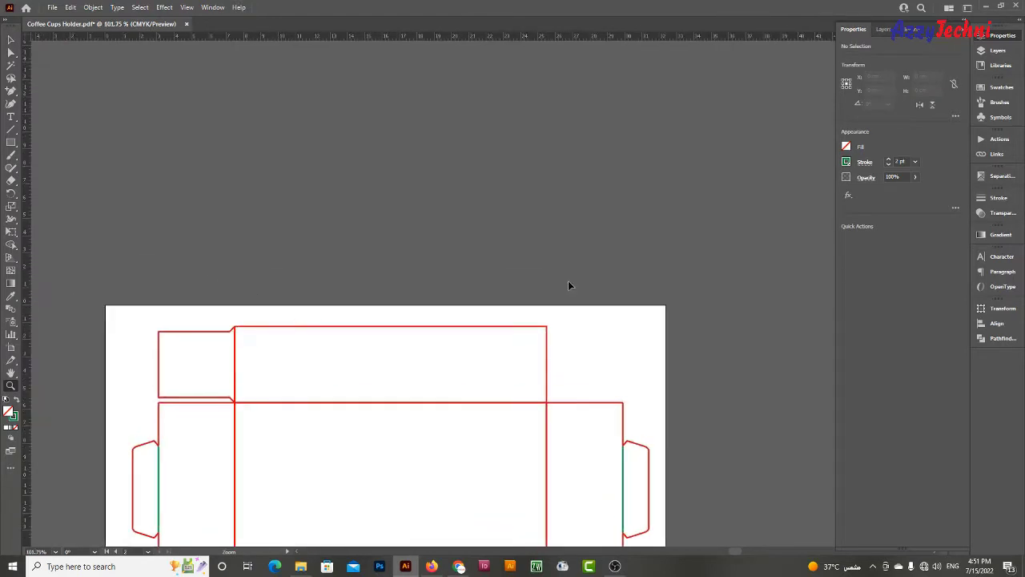
left_click_drag(159, 361, 548, 361)
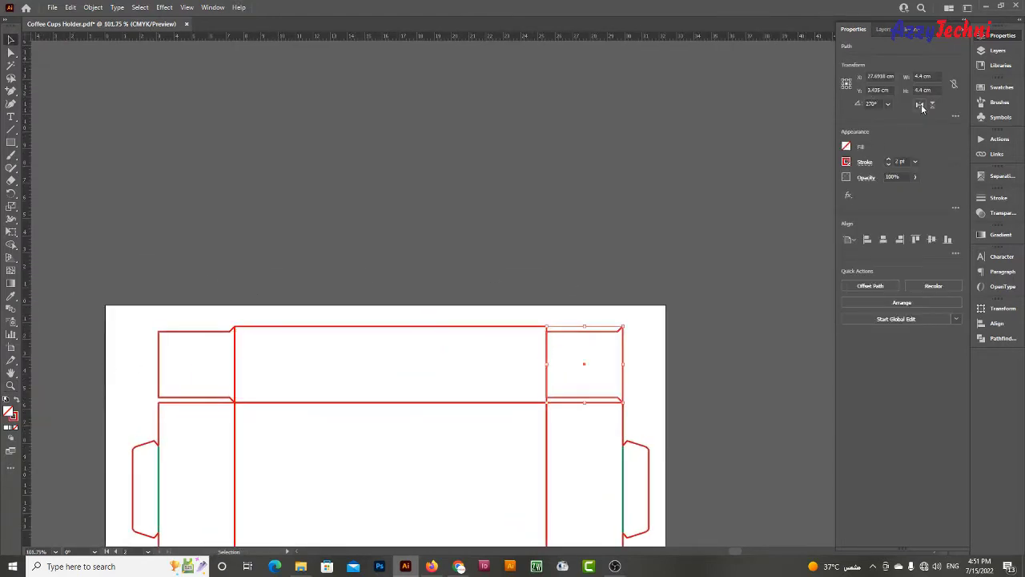
left_click(710, 266)
key("z")
mouse_move(711, 266)
left_mouse_down()
mouse_move(548, 279)
mouse_move(556, 293)
left_mouse_up()
key("v")
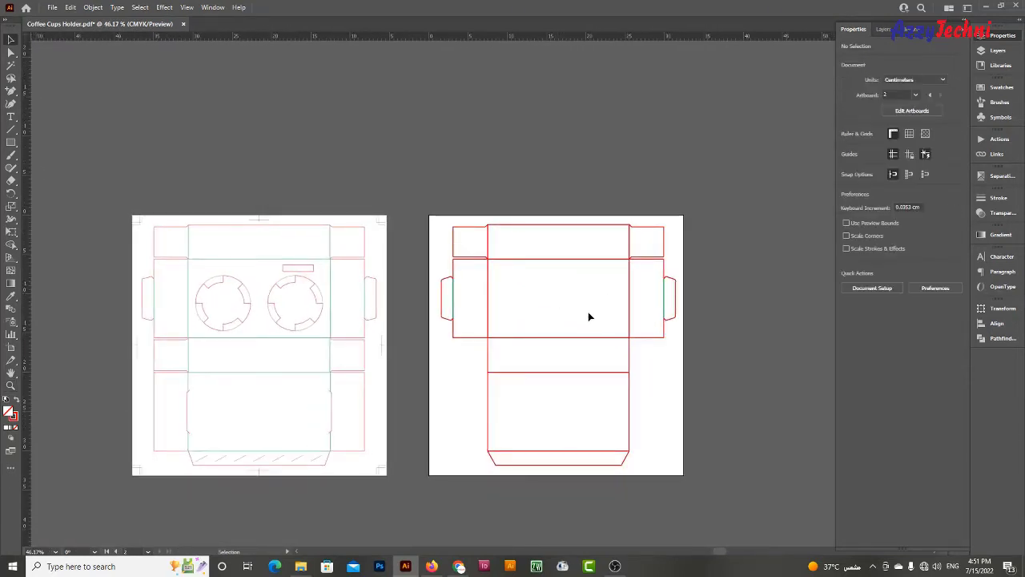
scroll(550, 298, "up", 1)
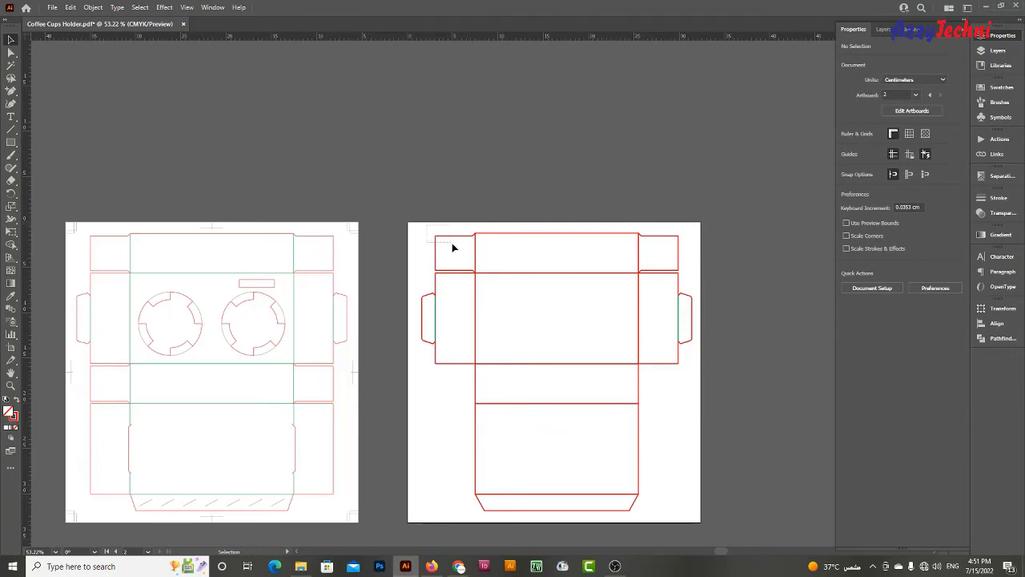
Select the two top flaps and the side panels and copy them straight down
mouse_move(452, 247)
left_mouse_down()
mouse_move(733, 245)
mouse_move(659, 253)
left_mouse_up()
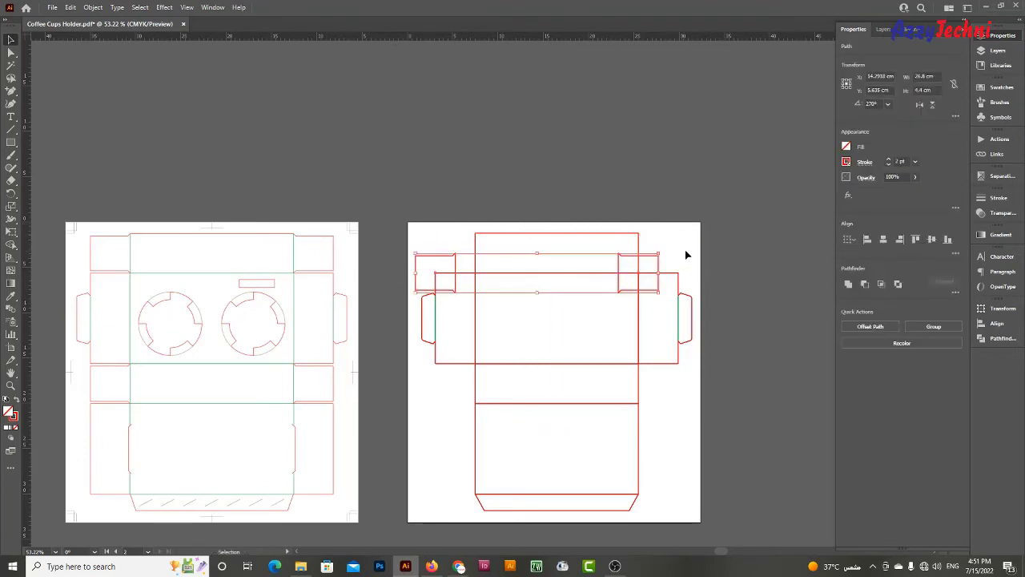
key("ctrl+z")
left_click(661, 365, "shift")
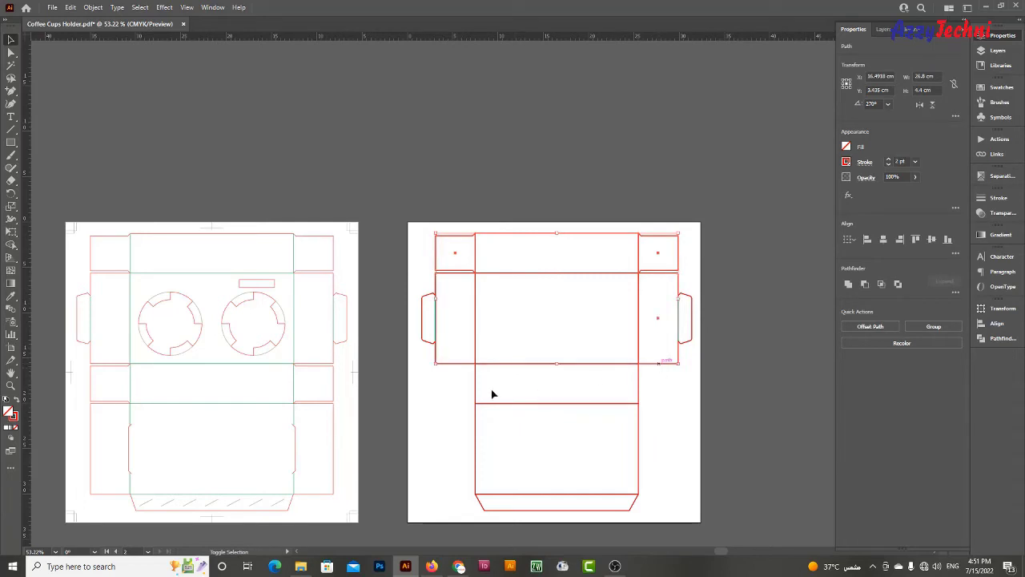
scroll(427, 313, "down", 2)
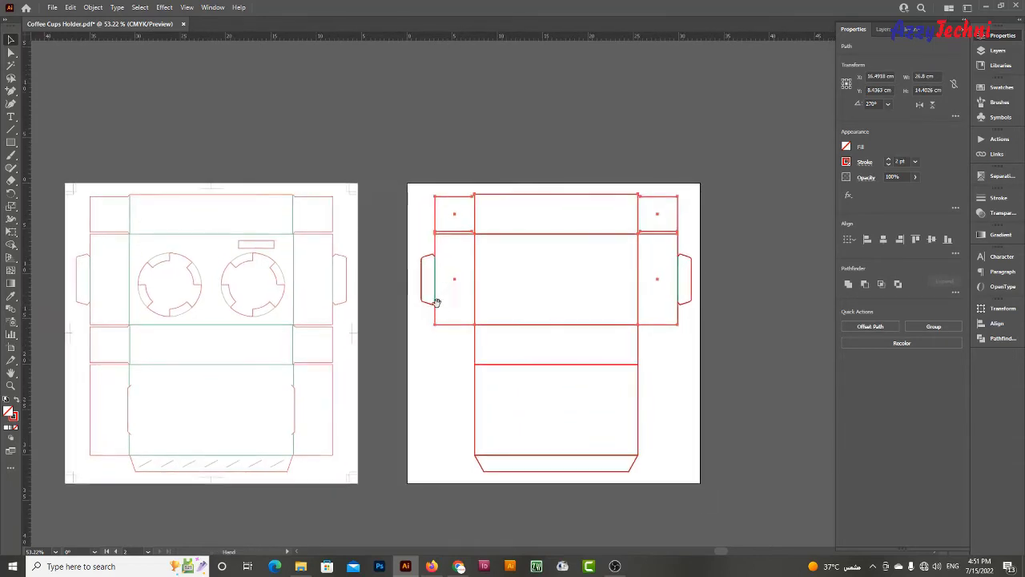
left_click_drag(464, 200, 474, 333)
Raise the copied flaps and panels 0.25 cm to align them
scroll(591, 353, "up", 2)
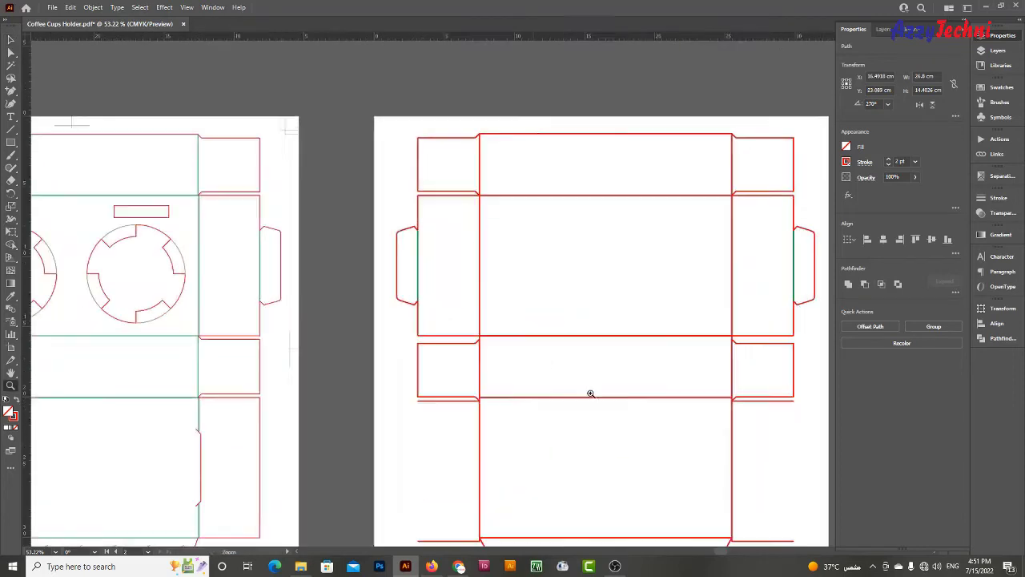
scroll(560, 417, "up", 3)
scroll(497, 433, "up", 2)
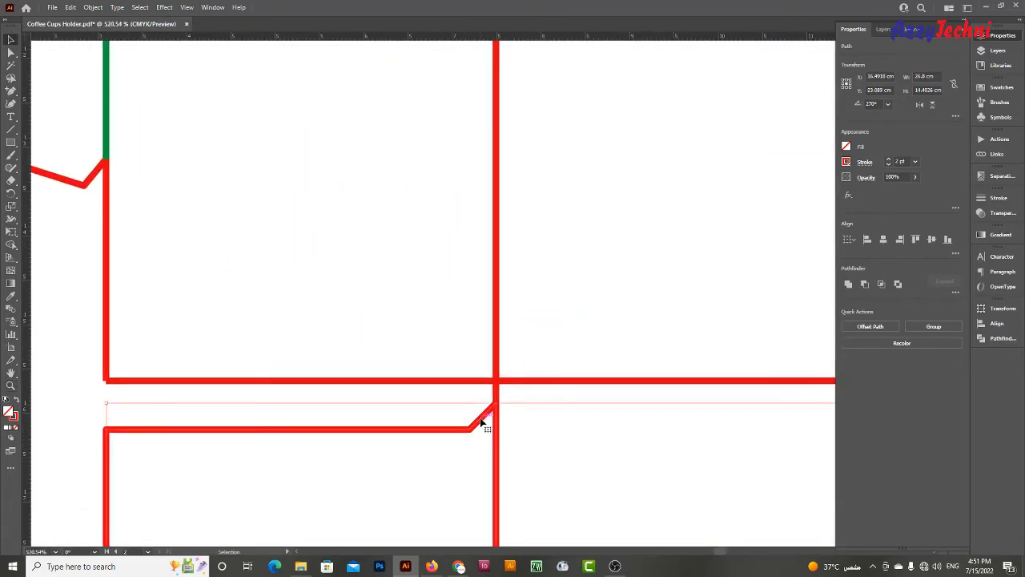
left_click_drag(478, 430, 479, 401)
scroll(293, 265, "down", 5)
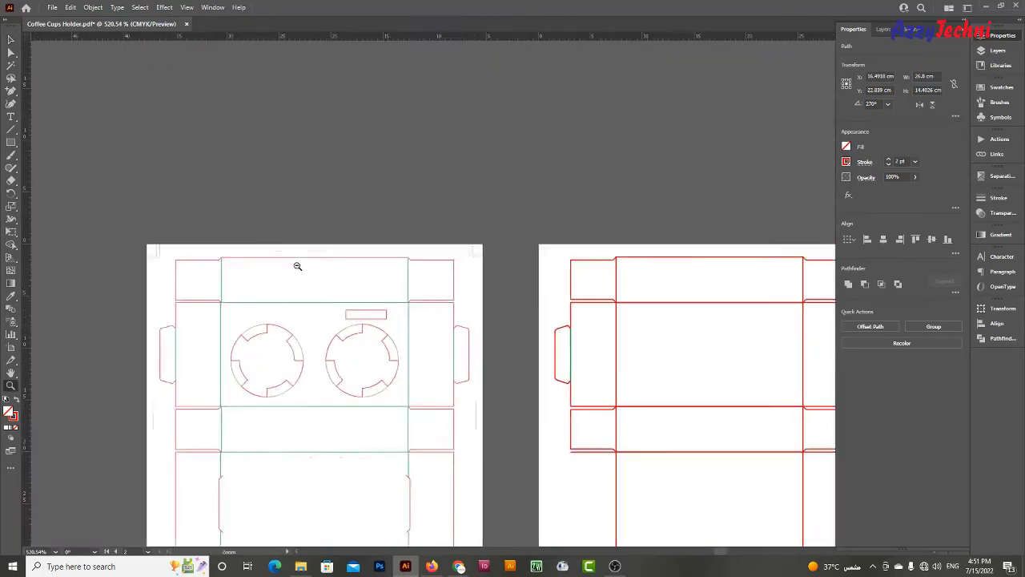
scroll(540, 359, "down", 1)
scroll(566, 374, "down", 1)
left_click(567, 375)
Select the new side panels on each side of the bottom panel, then zoom out
scroll(556, 391, "up", 3)
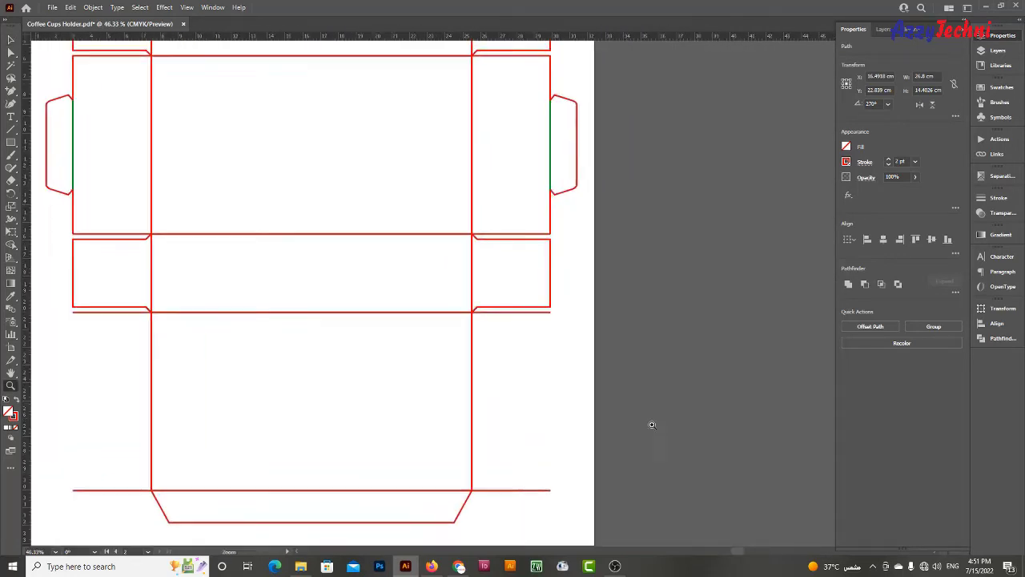
left_click_drag(610, 412, 630, 367)
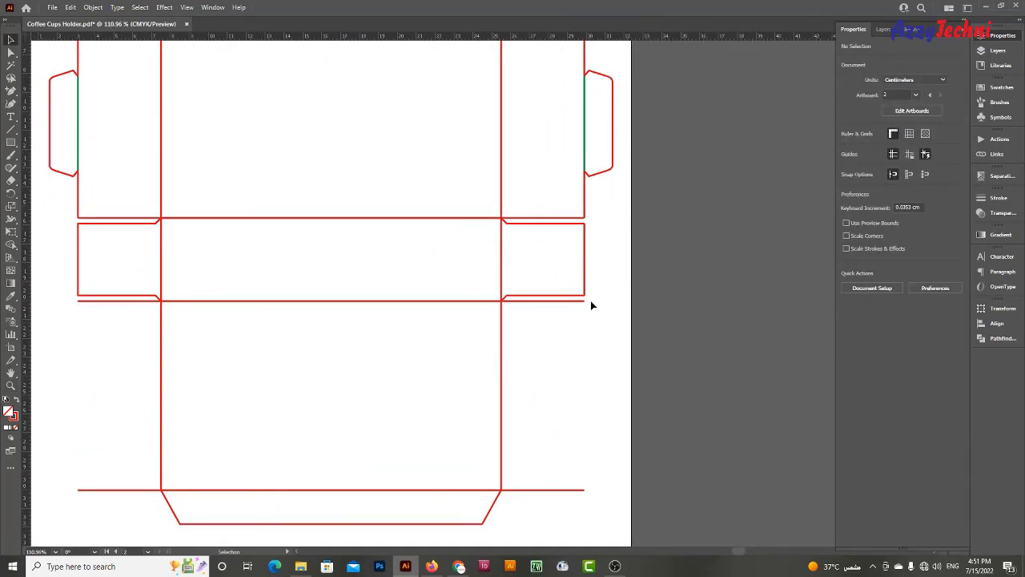
left_click_drag(591, 302, 579, 506)
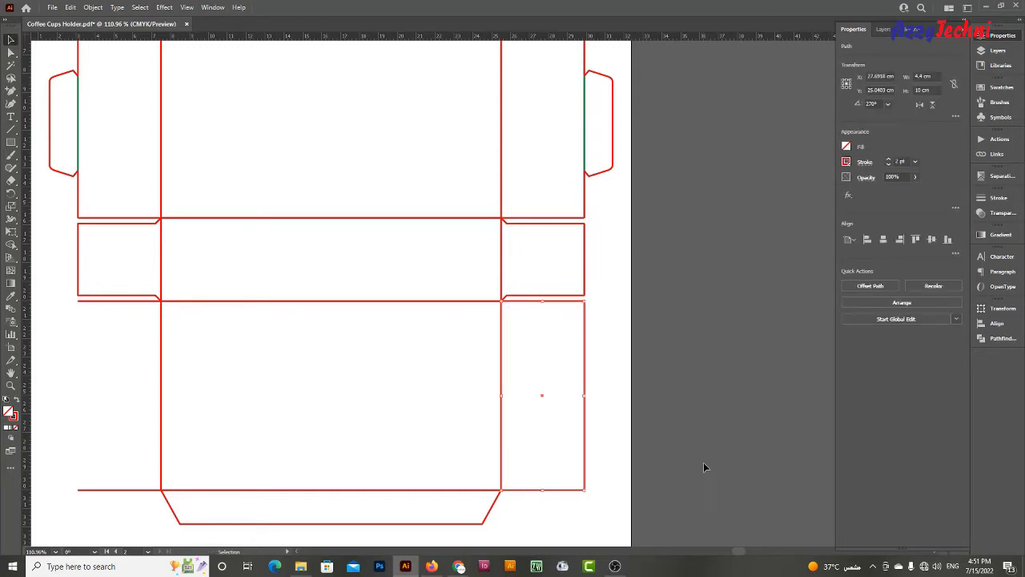
left_click(703, 467)
scroll(339, 316, "left", 3)
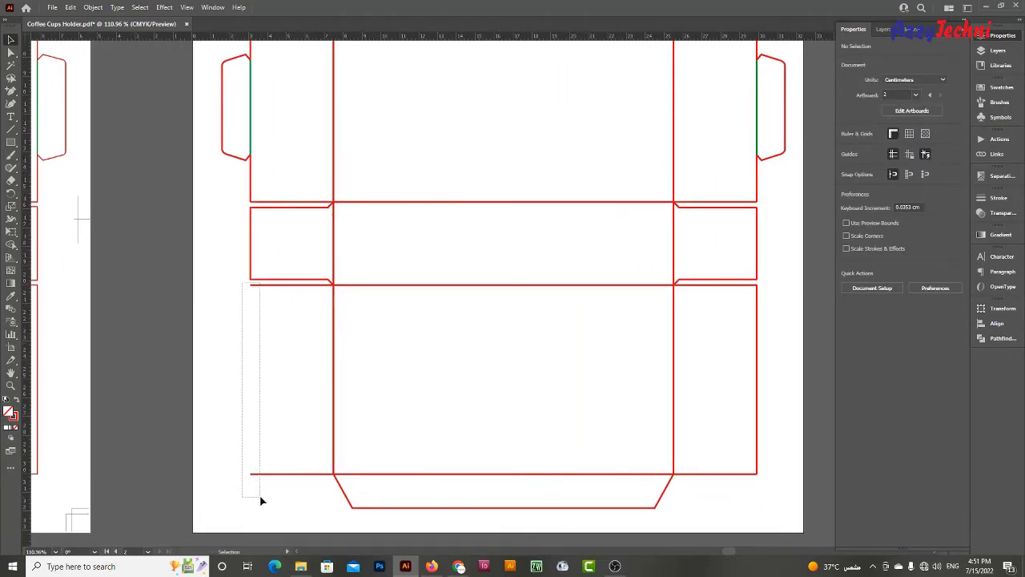
left_click_drag(255, 387, 261, 497)
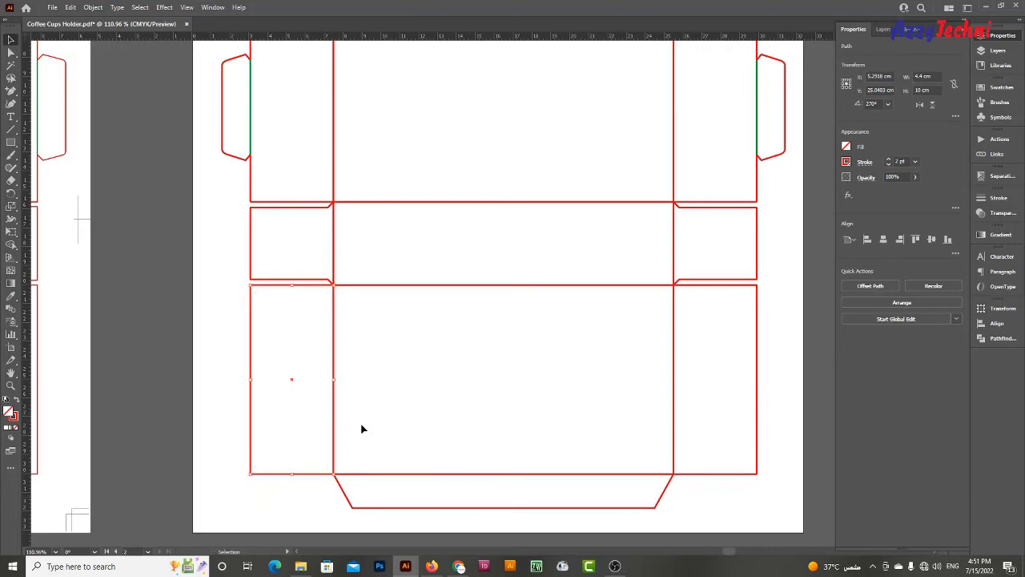
key("z")
left_click_drag(519, 438, 410, 390)
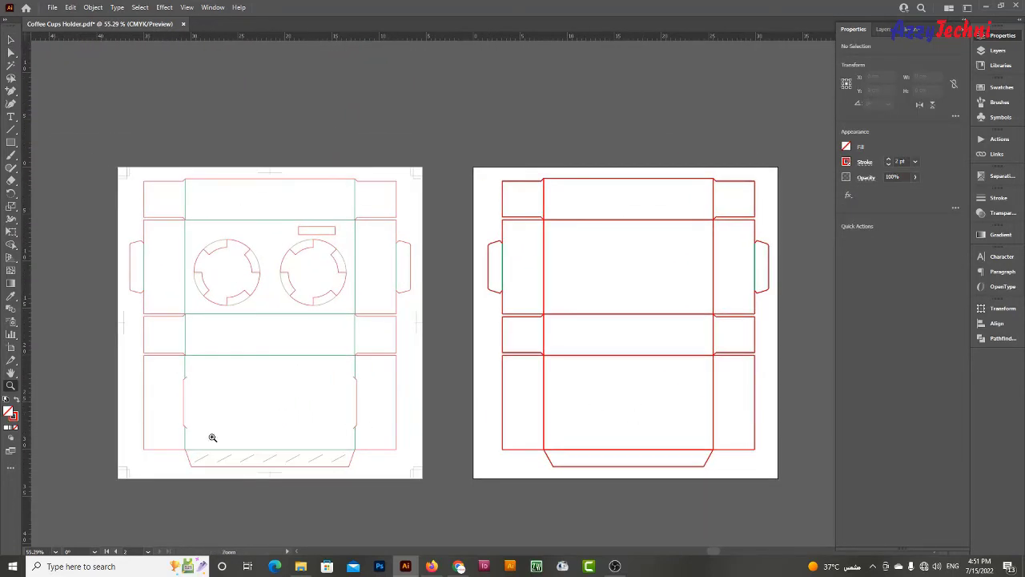
left_click_drag(213, 438, 294, 419)
key("a")
left_click_drag(224, 360, 284, 394)
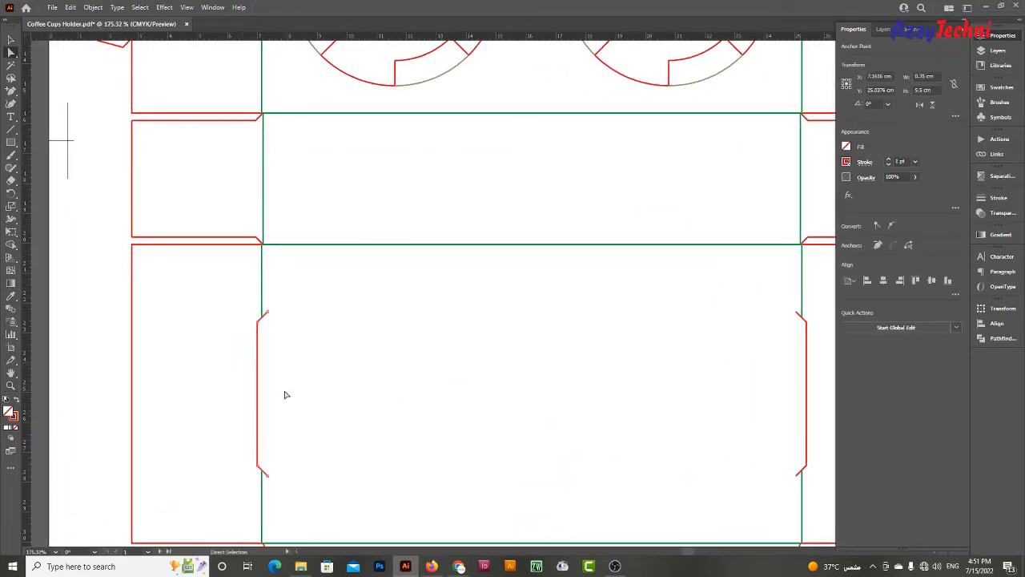
left_click(360, 391)
key("v")
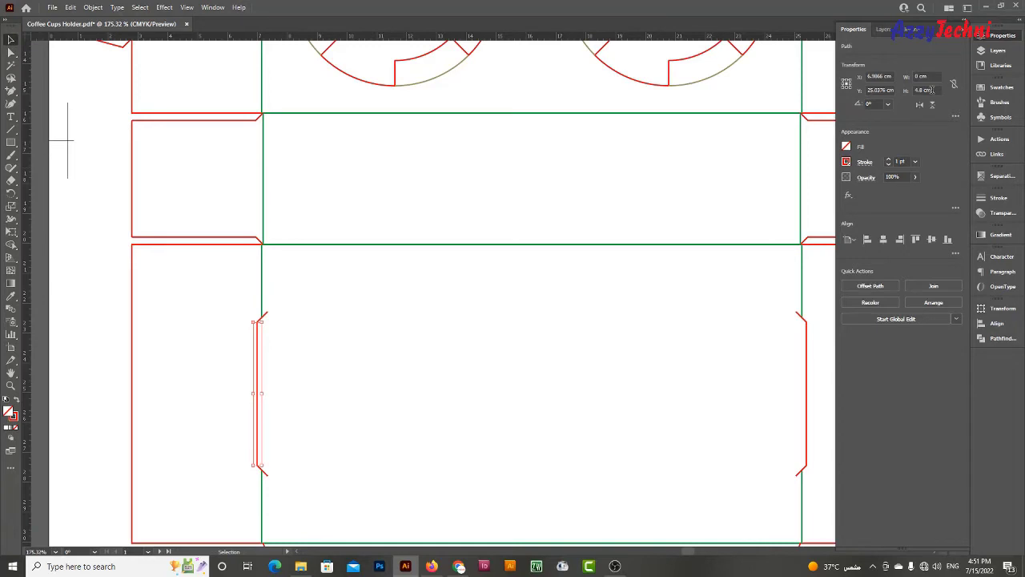
scroll(391, 393, "up", 5)
key("a")
mouse_move(400, 332)
left_mouse_down()
mouse_move(374, 388)
mouse_move(381, 403)
left_mouse_up()
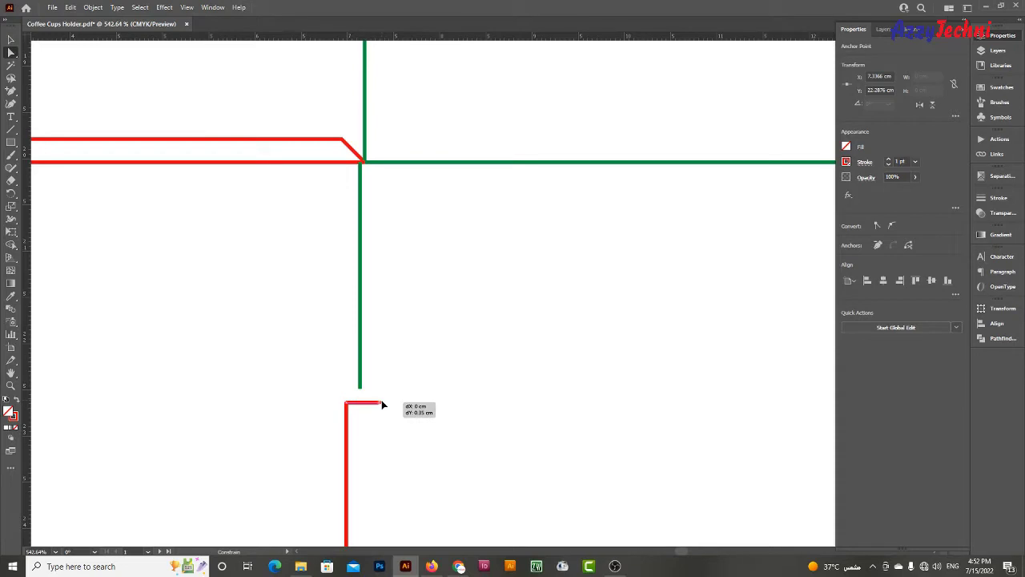
key("ctrl+z")
key("z")
scroll(481, 445, "down", 4)
left_click_drag(473, 447, 392, 261)
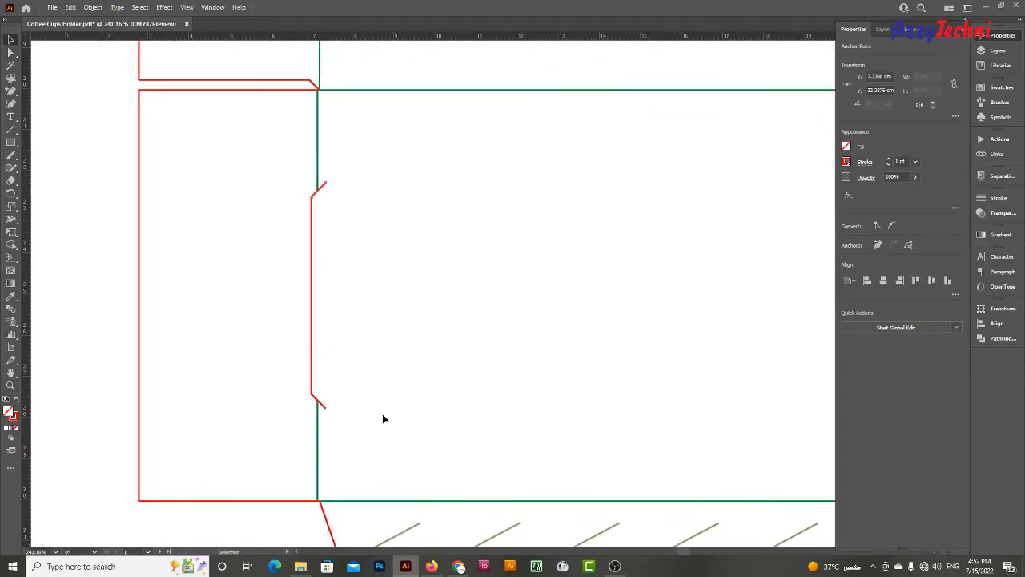
left_click(337, 408)
left_click_drag(340, 381, 316, 426)
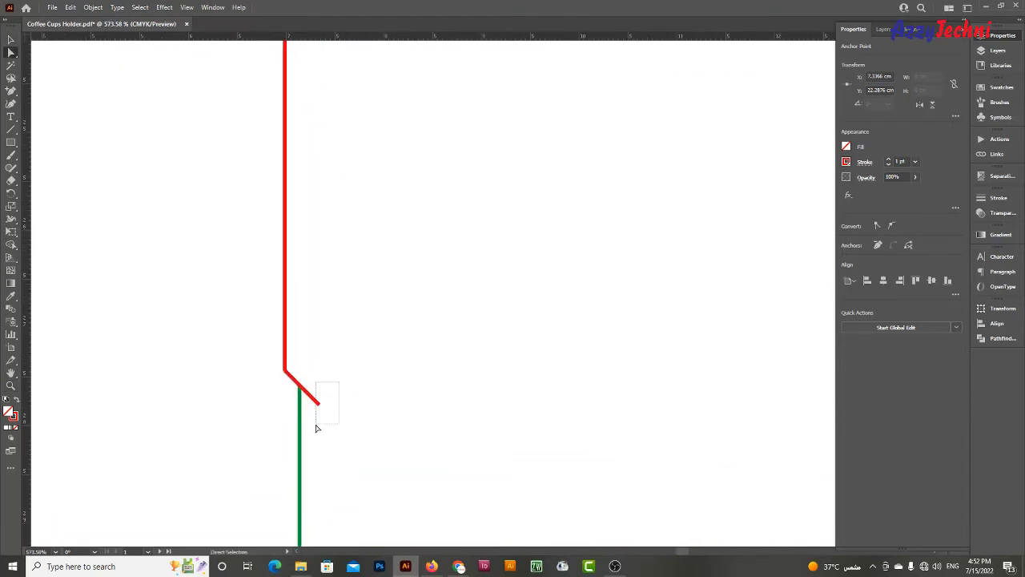
left_click(331, 305, "alt")
key("v")
left_click(485, 299)
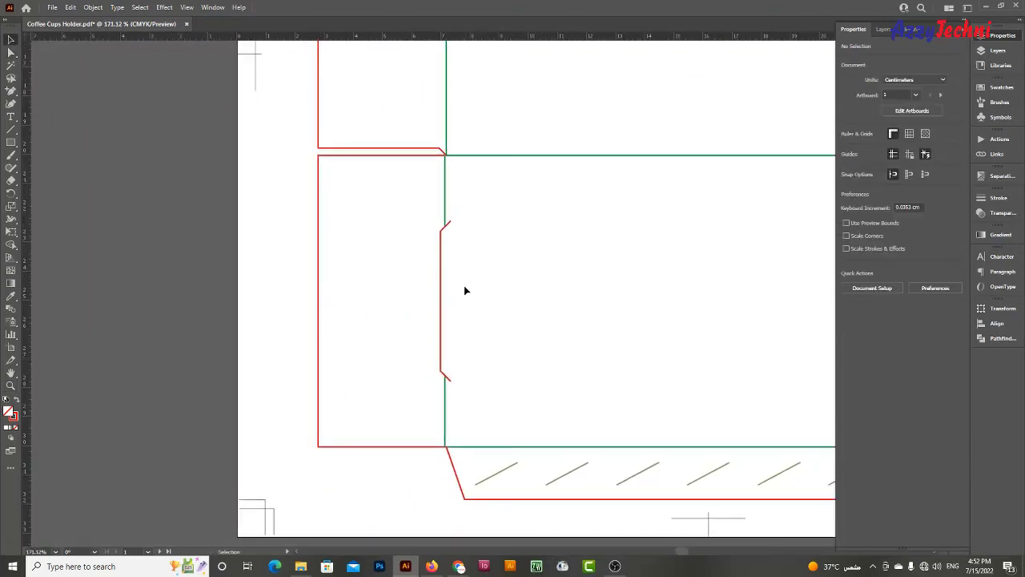
key("a")
left_click_drag(411, 211, 443, 377)
scroll(481, 238, "right", 3)
scroll(816, 161, "up", 1)
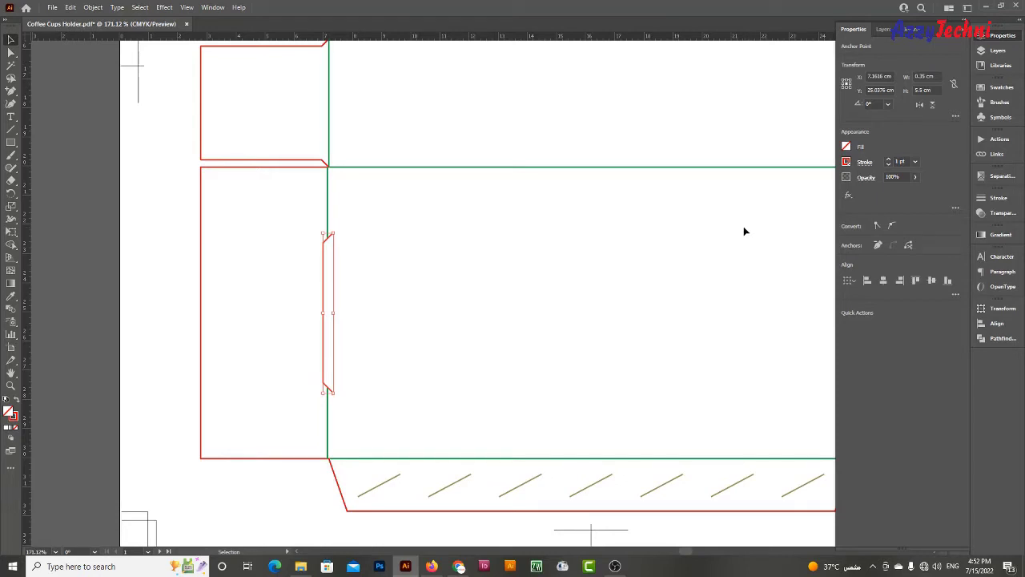
key("z")
left_click(664, 293, "alt")
left_click_drag(425, 247, 555, 327)
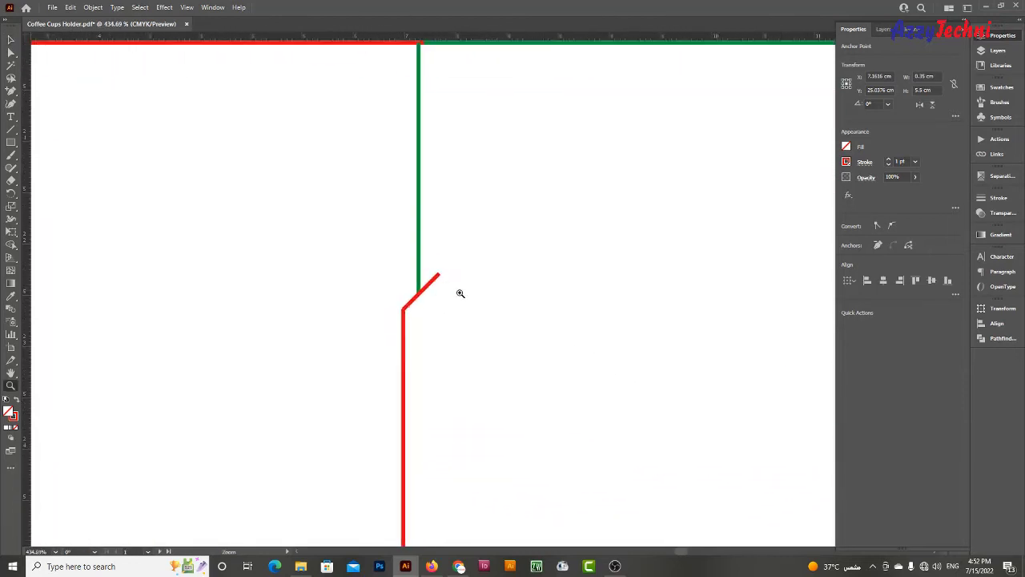
key("v")
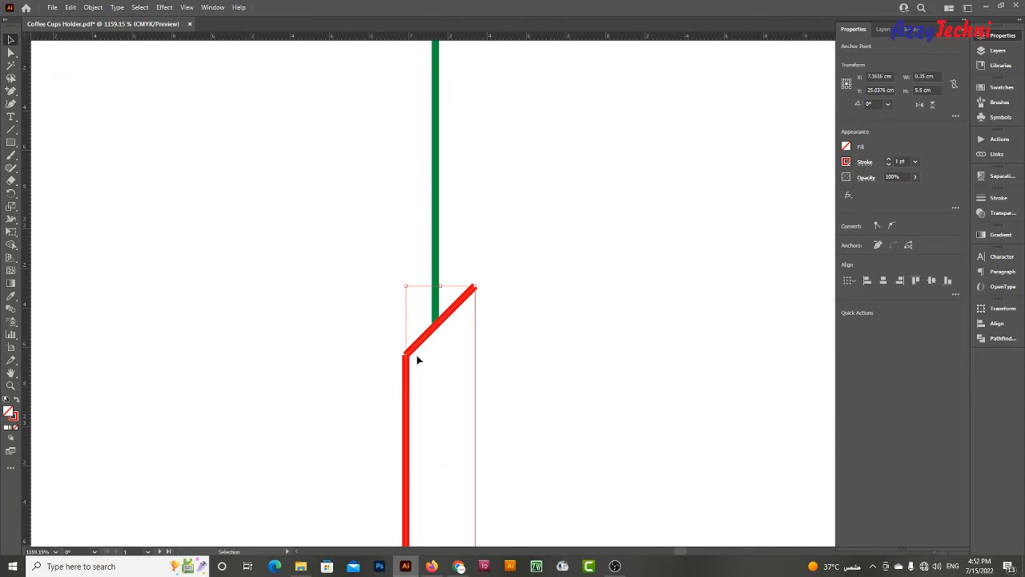
key("z")
left_click_drag(417, 360, 489, 312)
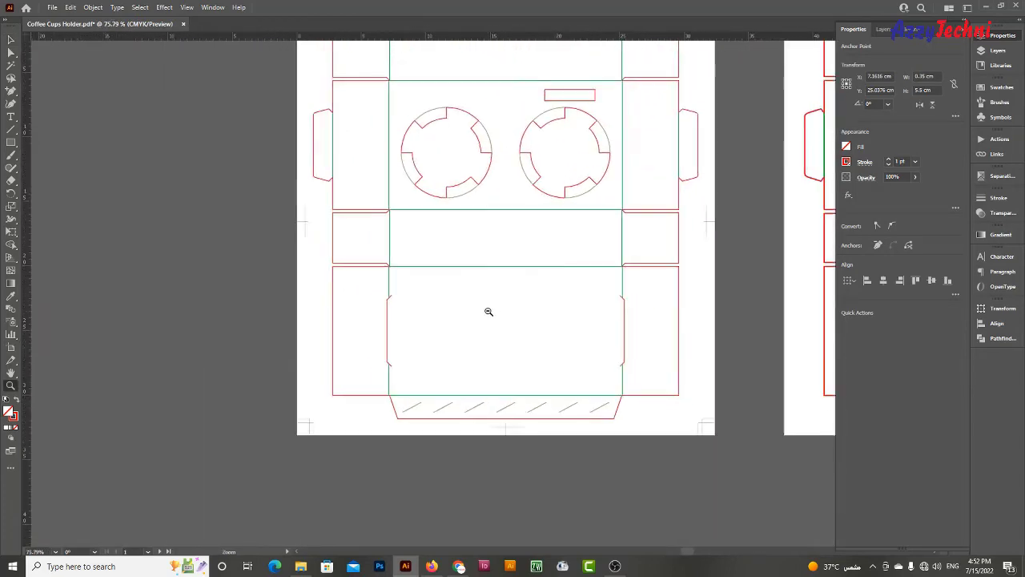
left_click_drag(659, 252, 508, 298)
left_click_drag(681, 320, 609, 325)
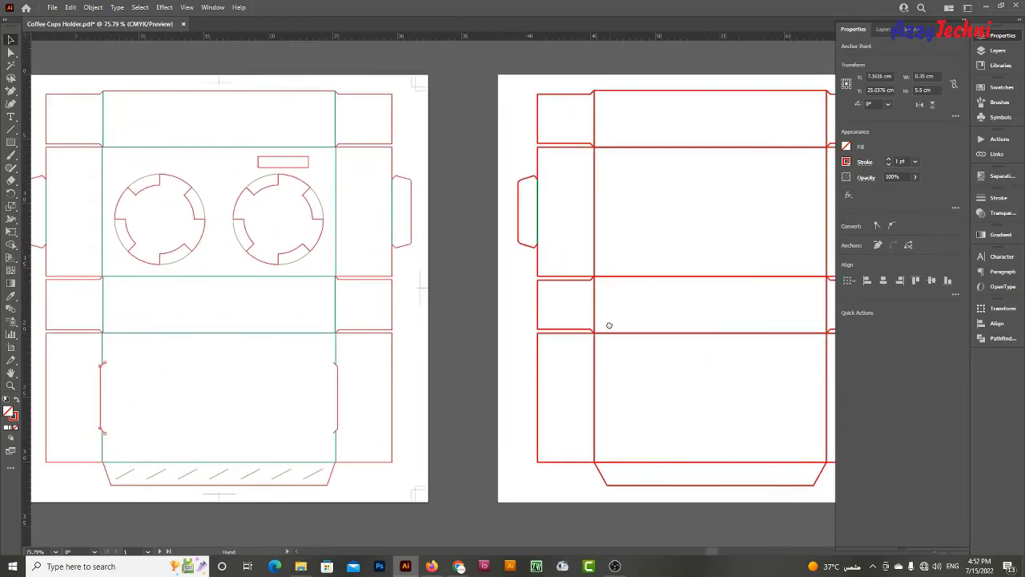
key("v")
left_click(707, 370)
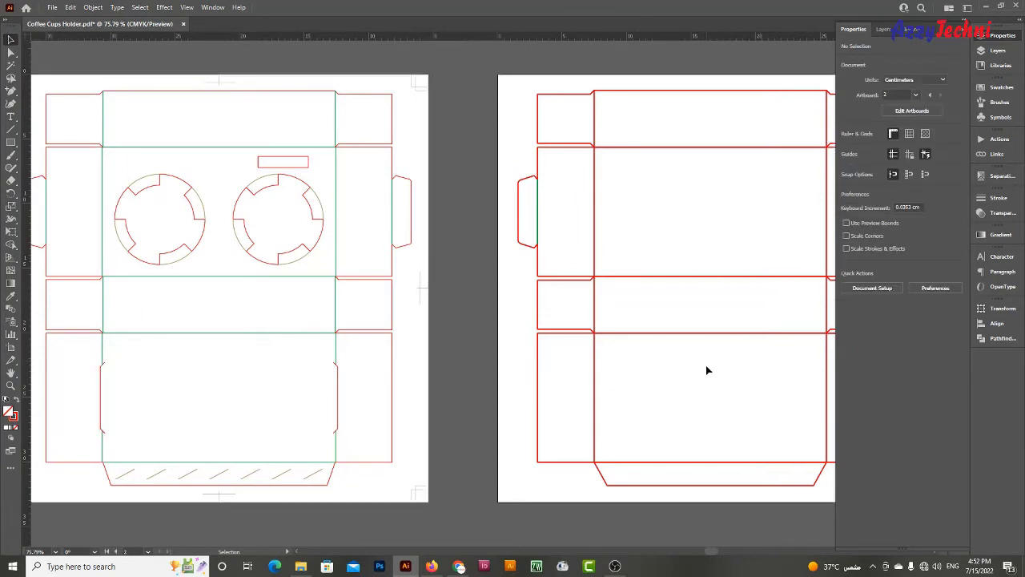
key("m")
Draw a 0.35 × 5.5 cm rectangle on the bottom panel
left_click(707, 367)
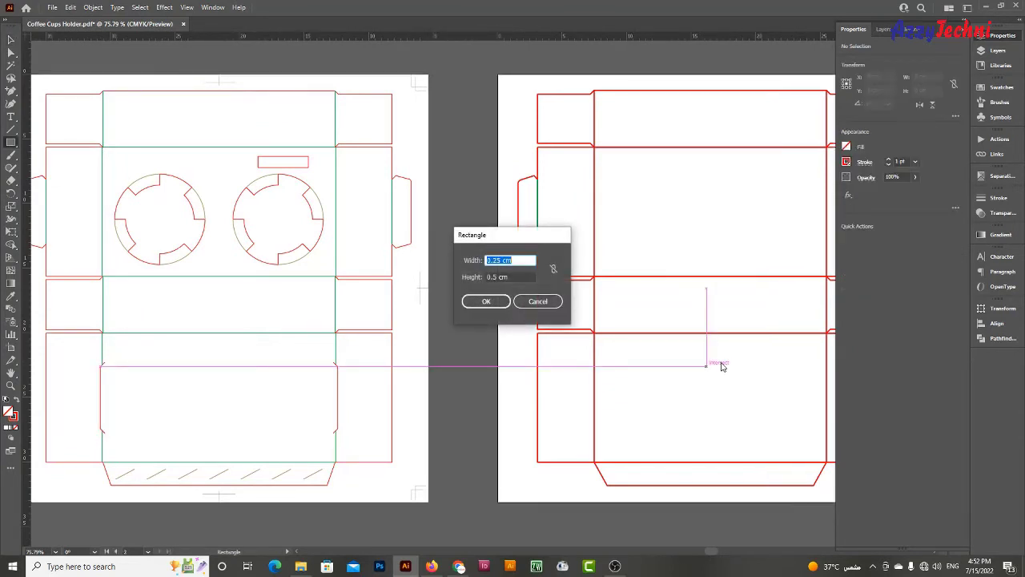
type("1")
key("Tab")
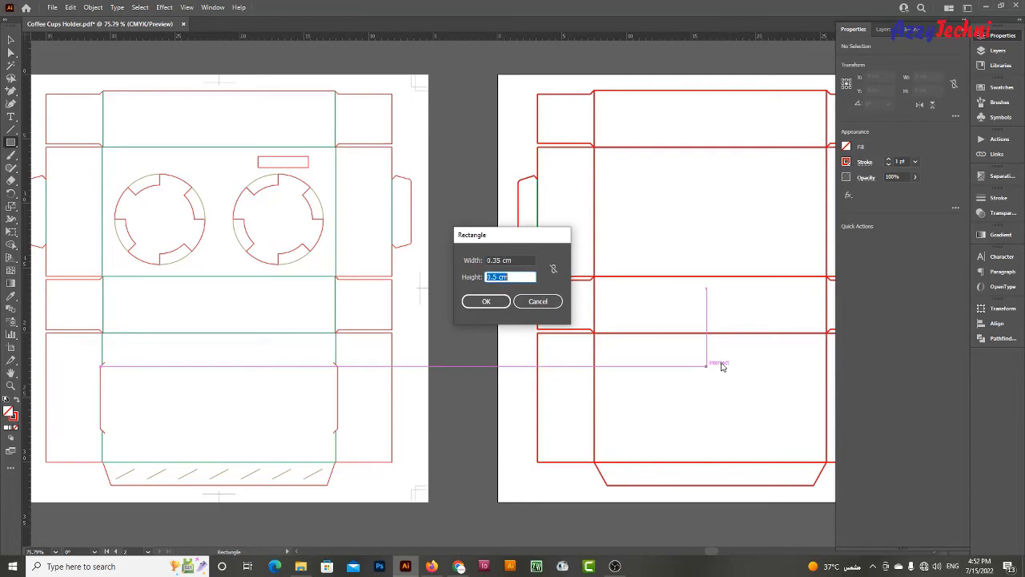
type("5.5")
key("Return")
key("v")
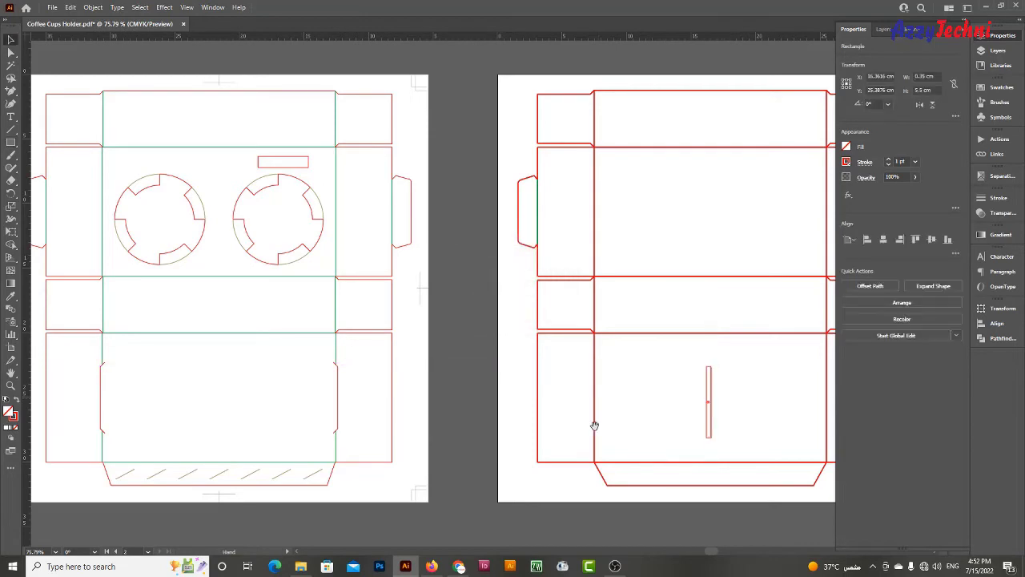
Give the rectangle the red cut line's stroke using the Eyedropper
scroll(596, 424, "down", 1)
key("z")
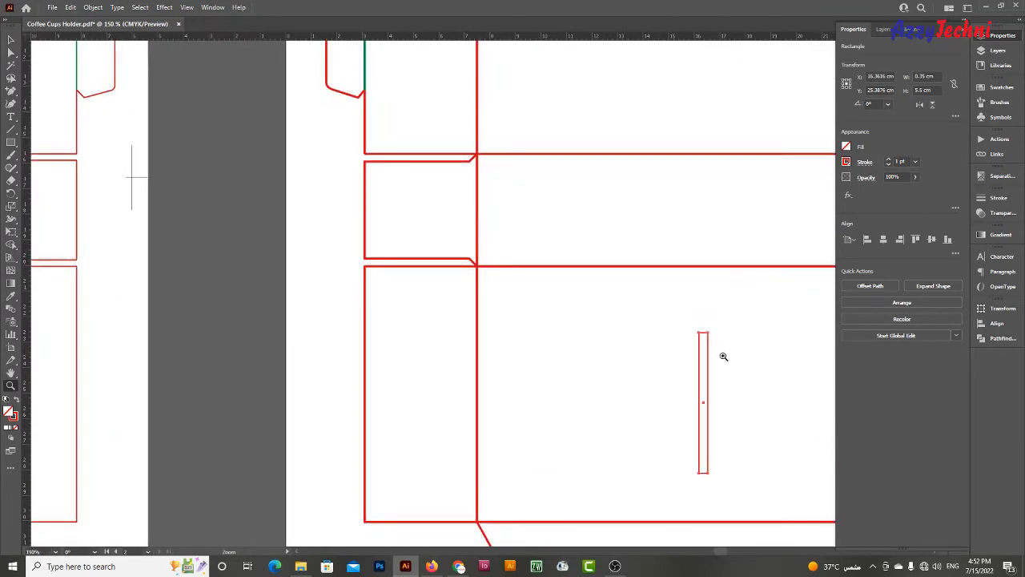
left_click_drag(742, 390, 808, 443)
key("i")
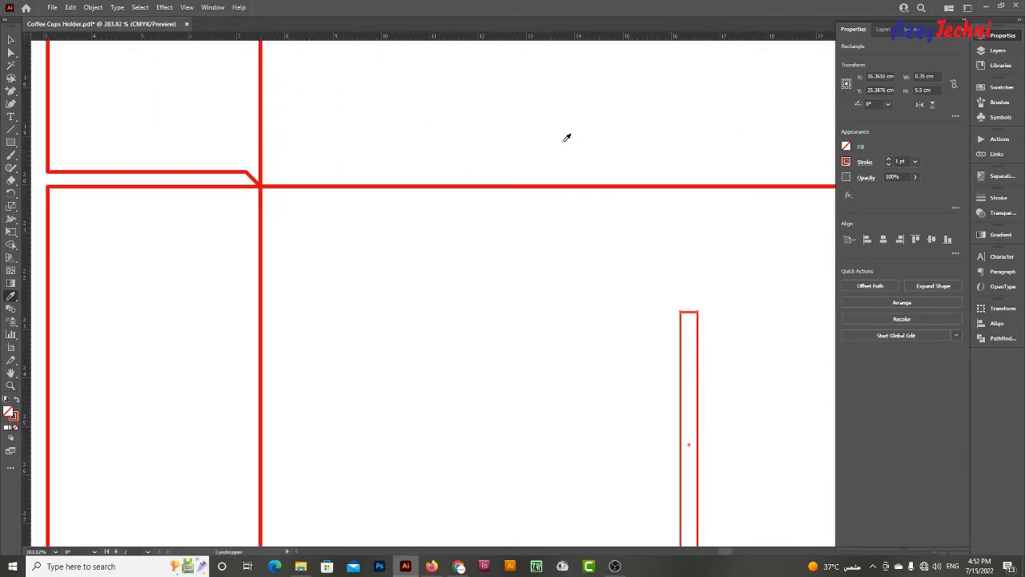
left_click(590, 183)
key("v")
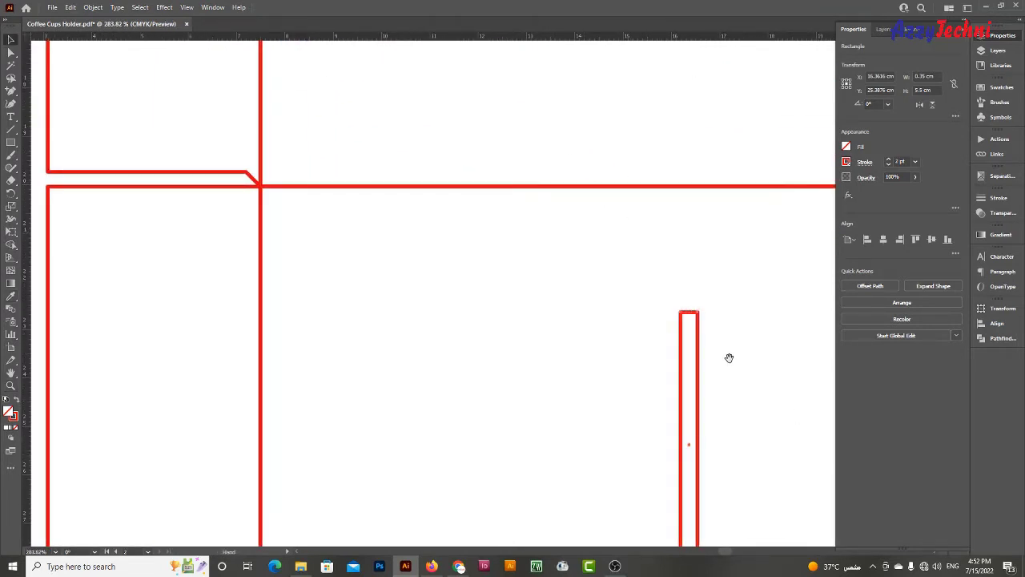
scroll(728, 355, "down", 3)
Move the rectangle's top anchors vertically by 0.25 cm to angle the top end
key("a")
left_click_drag(609, 158, 634, 202)
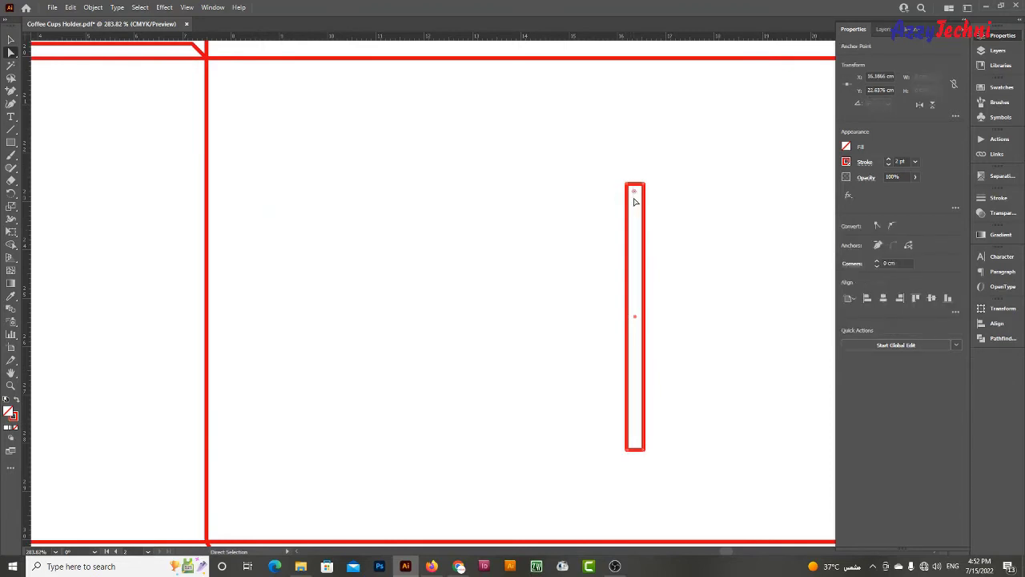
key("Return")
key("Tab")
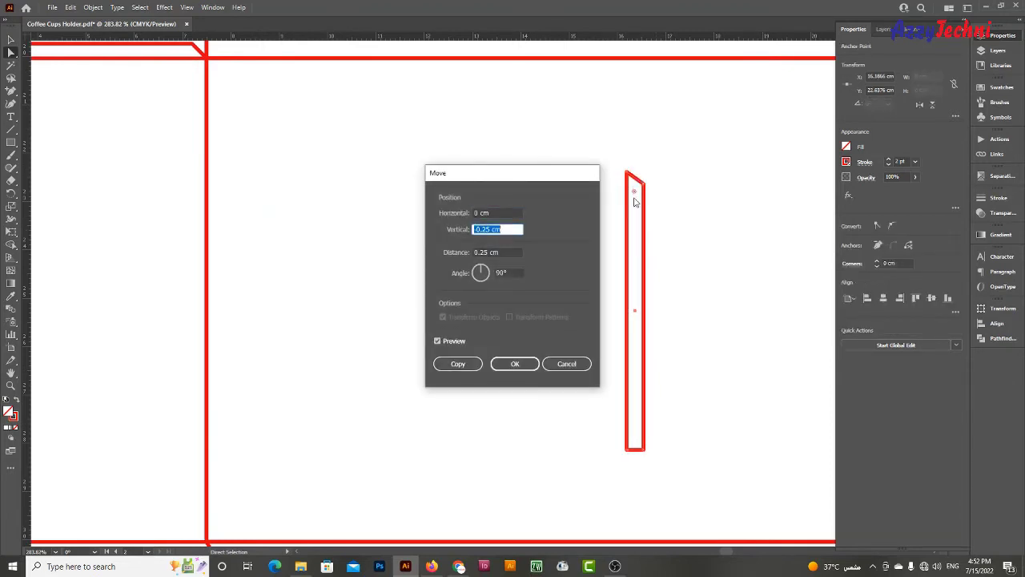
type("0.25")
key("Return")
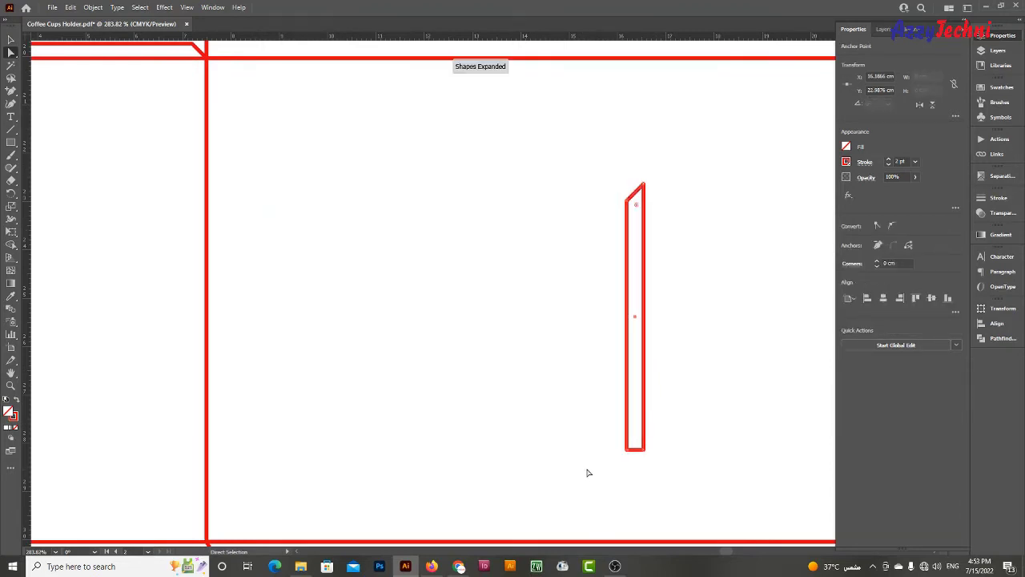
Move the bottom anchors vertically in the negative direction to angle the lower end
left_click_drag(633, 466, 633, 468)
key("Return")
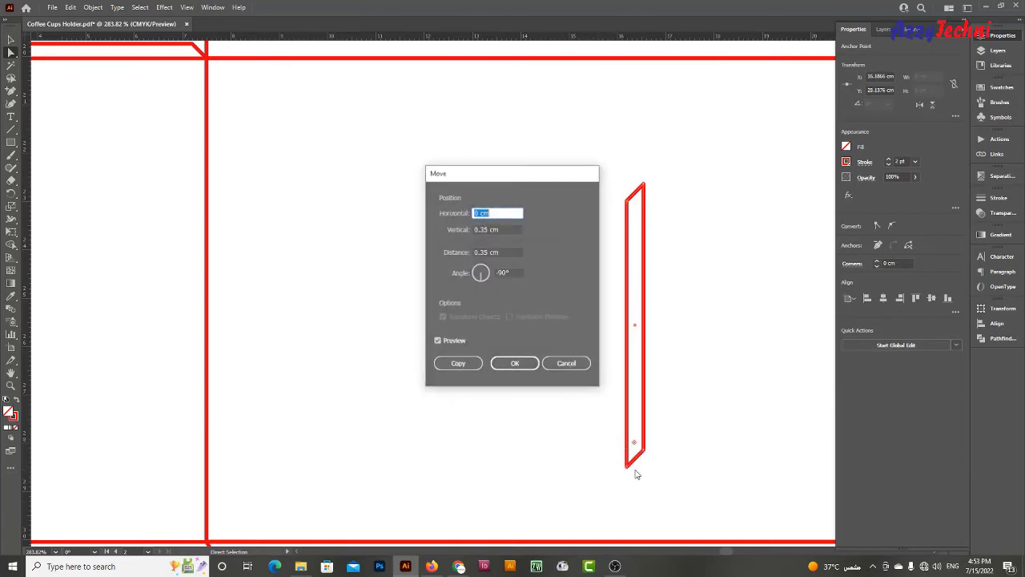
type("0")
key("Tab")
type("-")
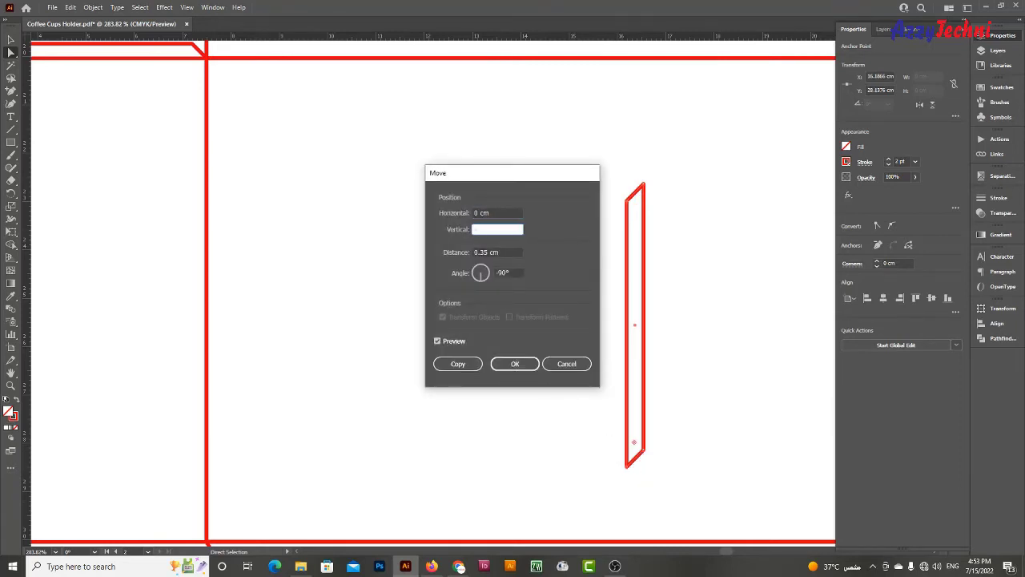
key("Return")
key("z")
mouse_move(659, 470)
left_mouse_down()
mouse_move(535, 363)
mouse_move(756, 423)
mouse_move(756, 412)
left_mouse_up()
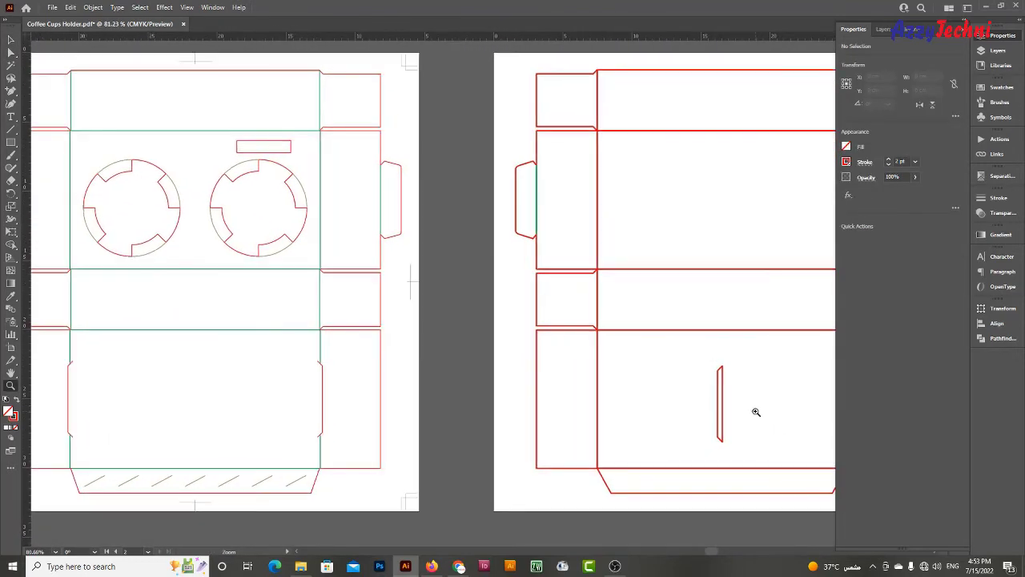
Delete the slot's right side and move its left bracket onto the bottom panel's fold line
key("v")
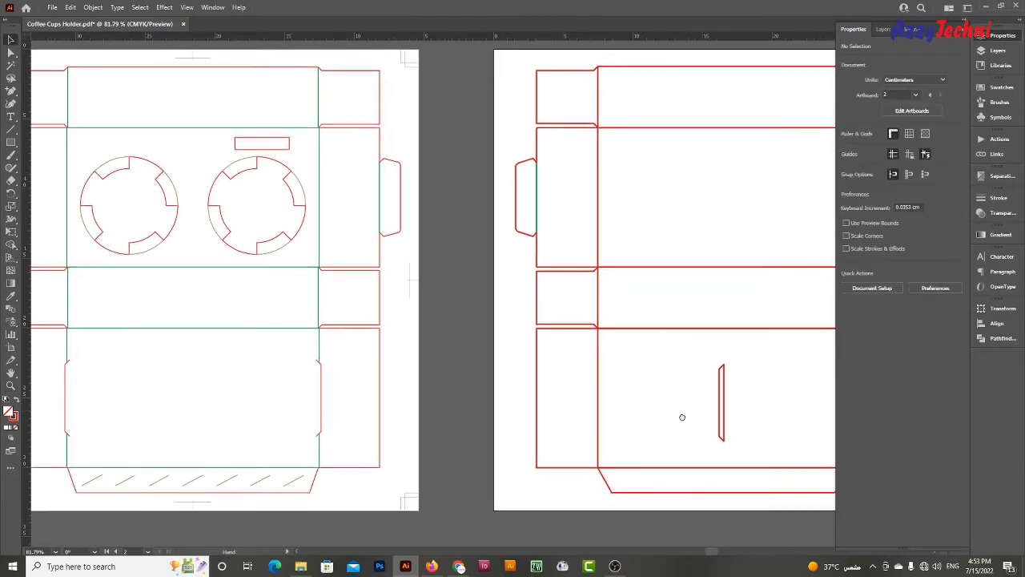
key("a")
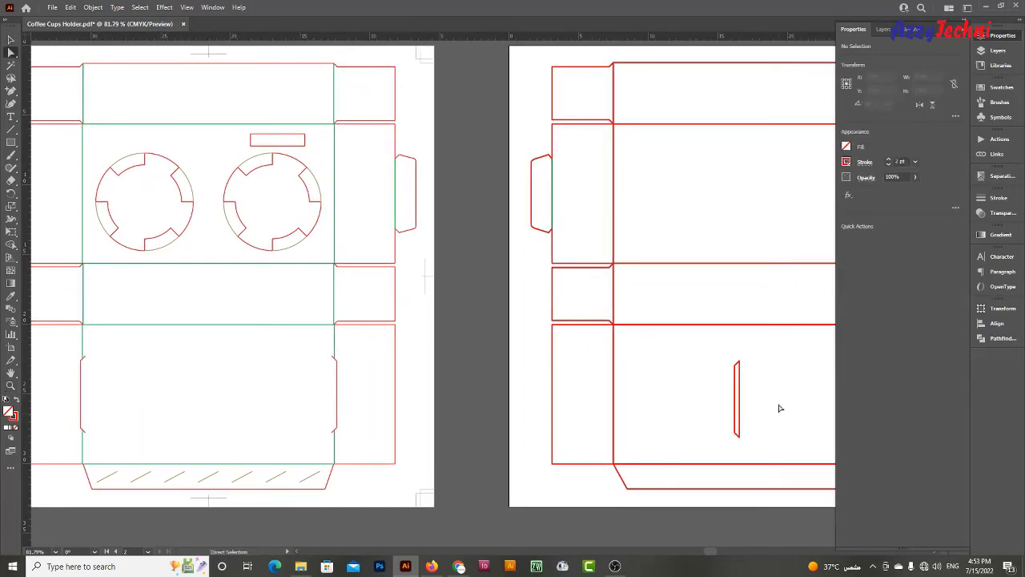
left_click(739, 412)
key("Delete")
key("v")
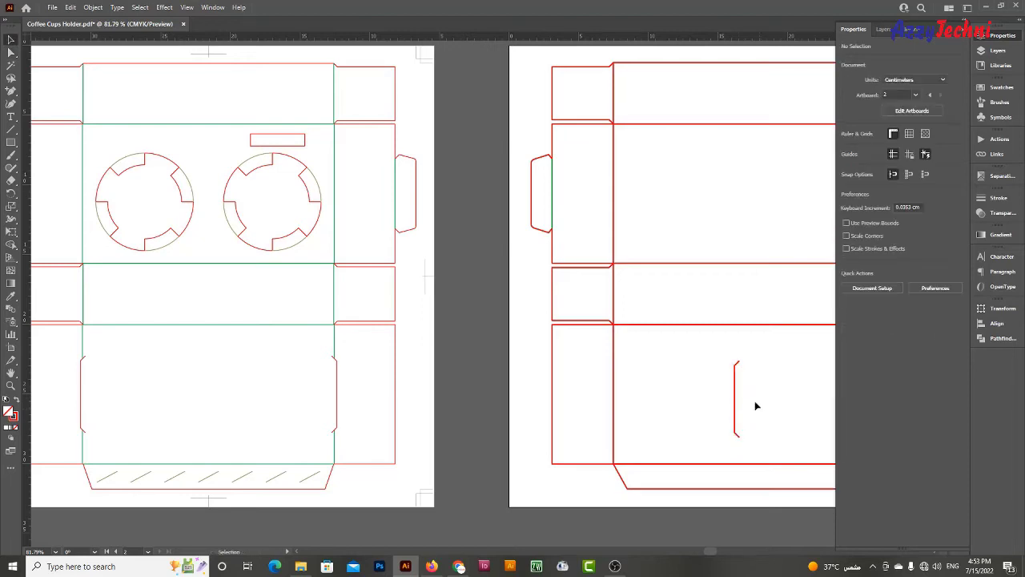
left_click_drag(737, 403, 612, 397)
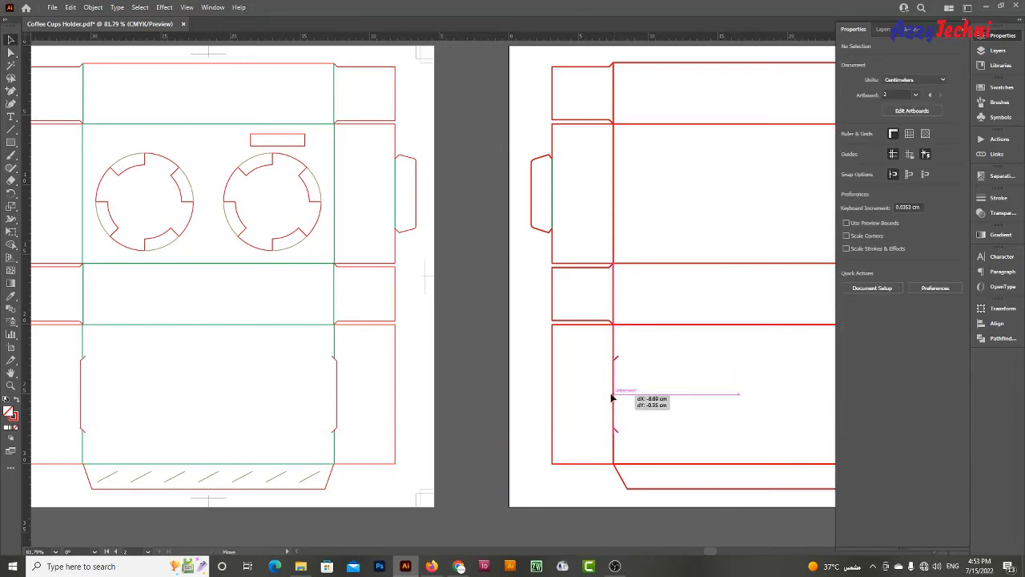
Zoom in to check the bracket's placement against the bottom panel outline
key("z")
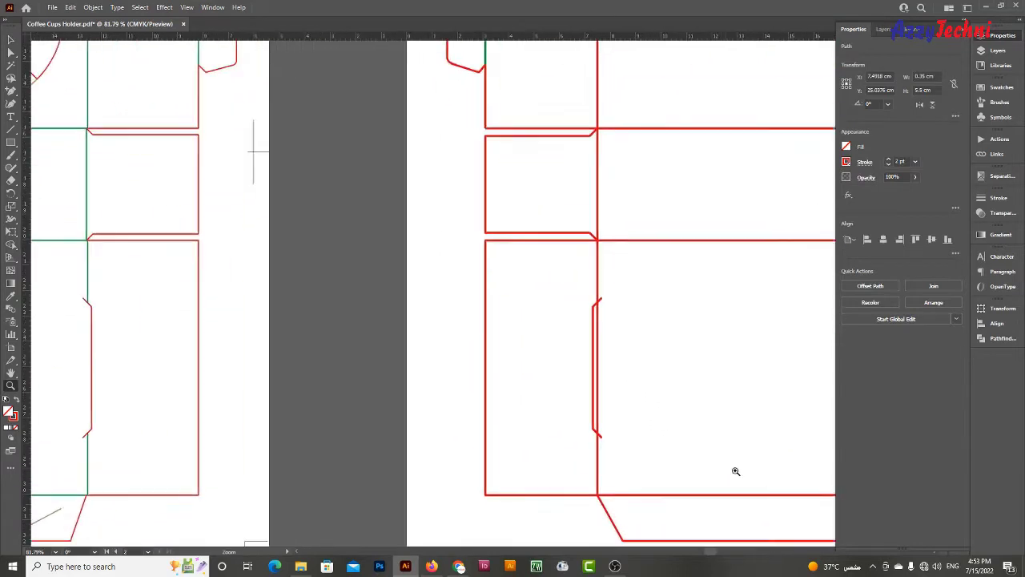
left_click_drag(733, 423, 774, 427)
key("v")
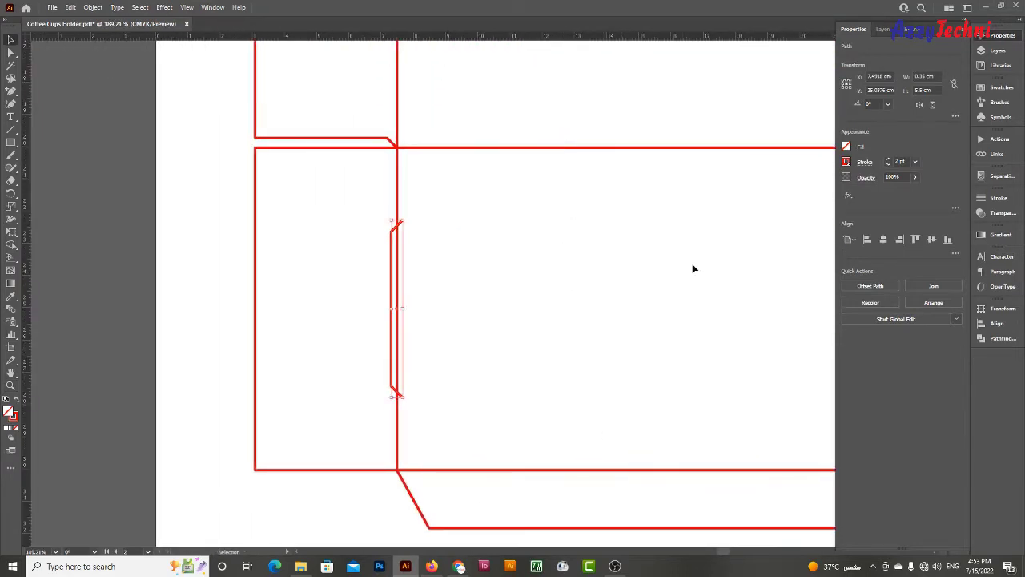
left_click_drag(699, 290, 779, 350)
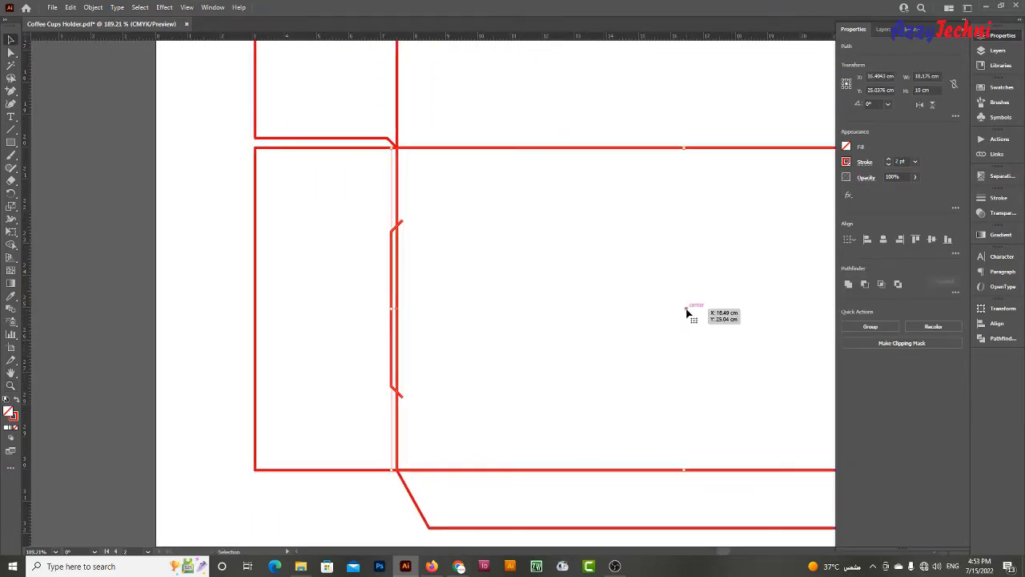
left_click(627, 320)
key("z")
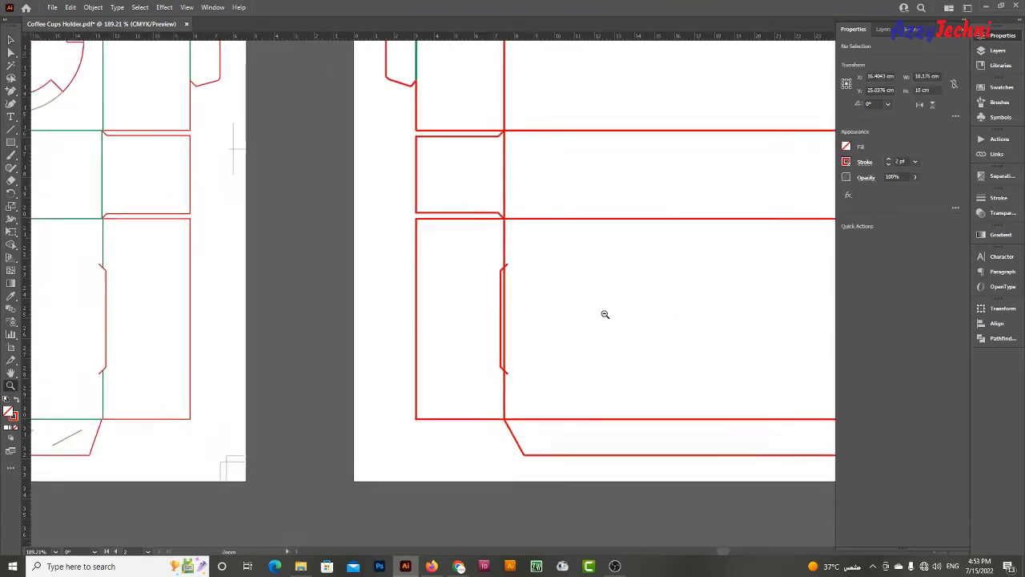
left_click_drag(627, 321, 311, 290)
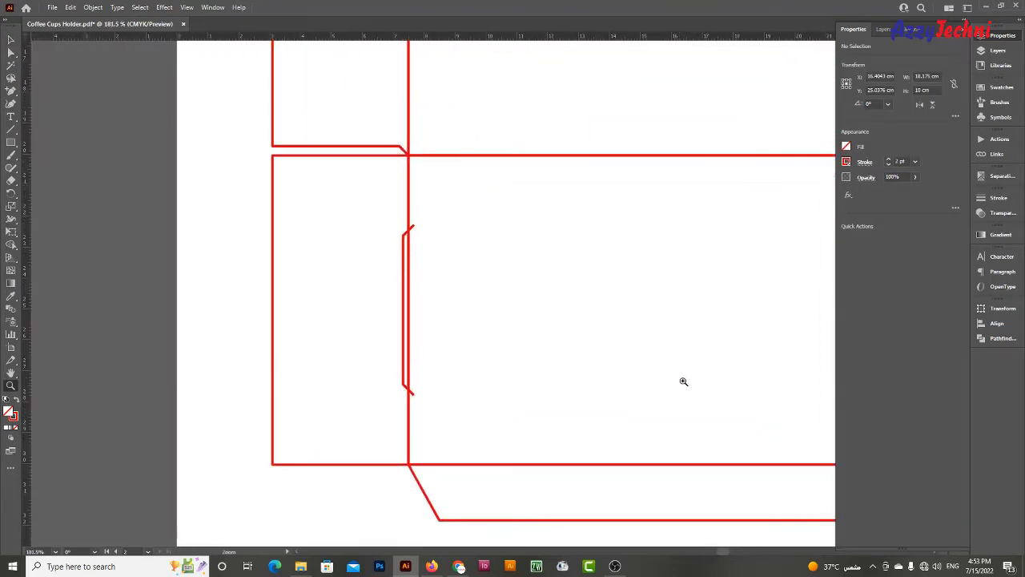
Delete the straight fold segment lying behind the bracket
left_click(311, 289)
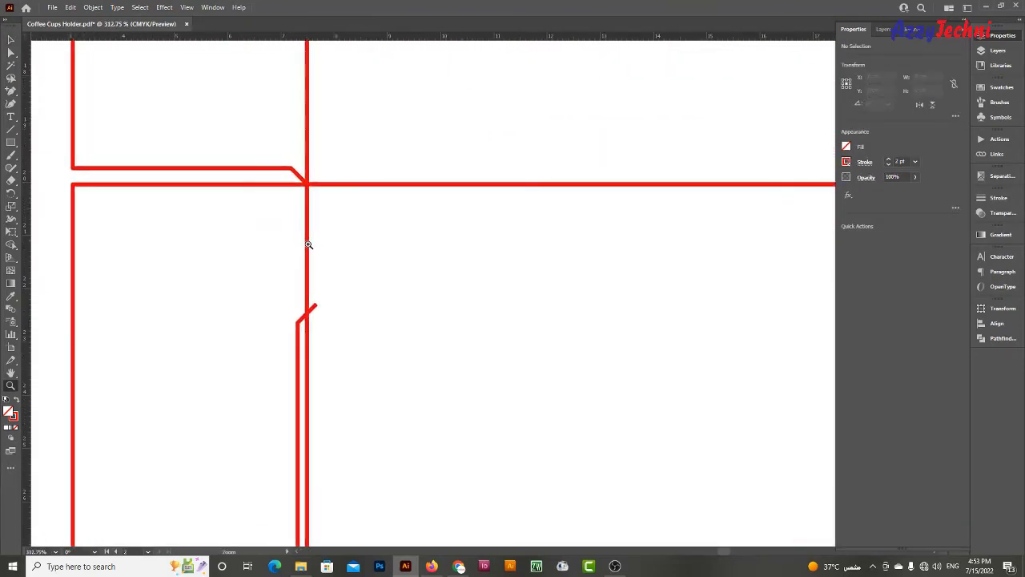
left_click(370, 282, "alt")
scroll(383, 363, "down", 1)
key("a")
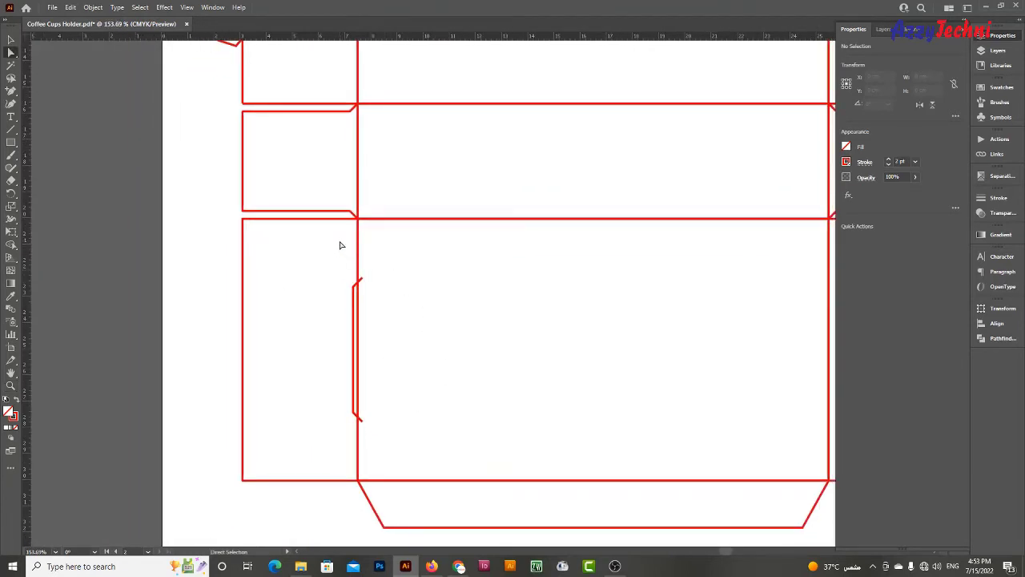
left_click_drag(374, 252, 391, 257)
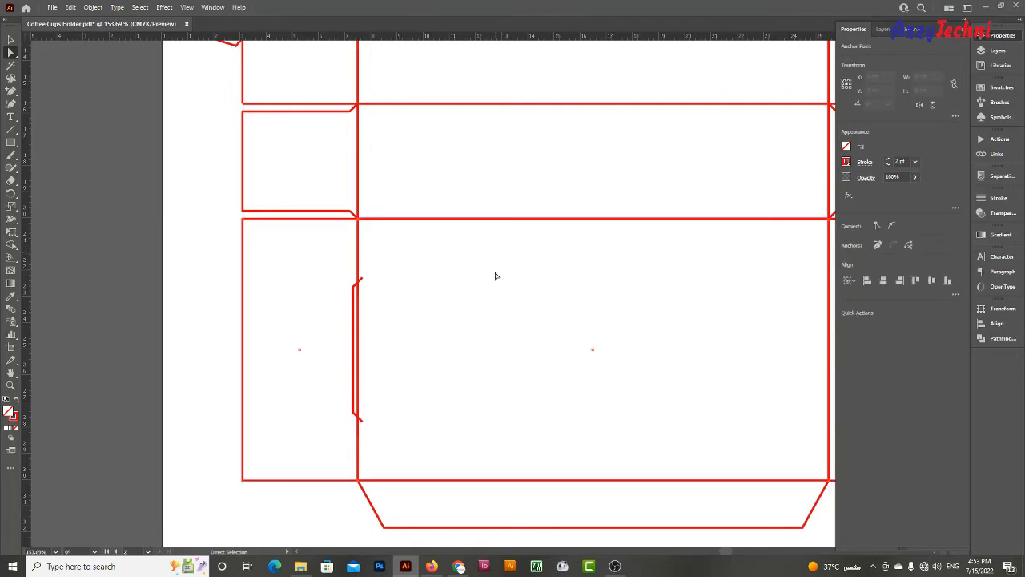
key("Delete")
key("v")
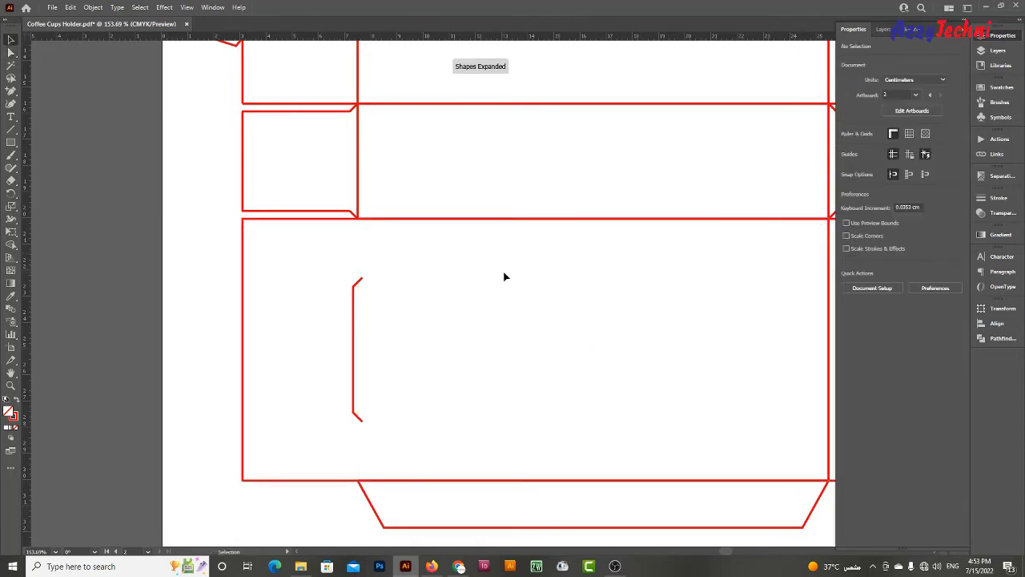
key("ctrl+z")
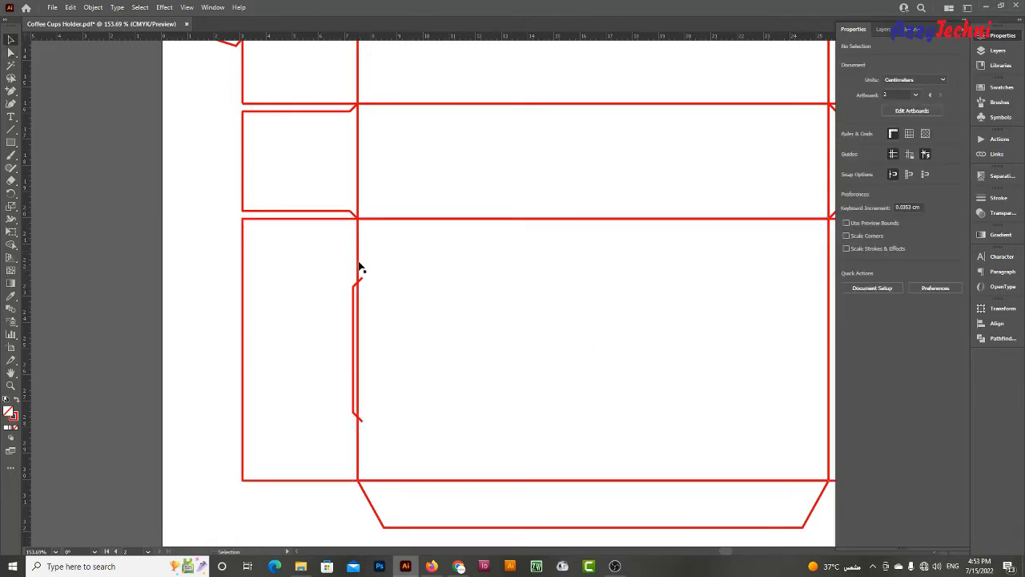
Place the fold segment so it runs from the notch's lower end to the panel corner
left_click_drag(359, 268, 385, 278)
mouse_move(383, 492)
left_mouse_down()
mouse_move(358, 479)
mouse_move(403, 283)
left_mouse_up()
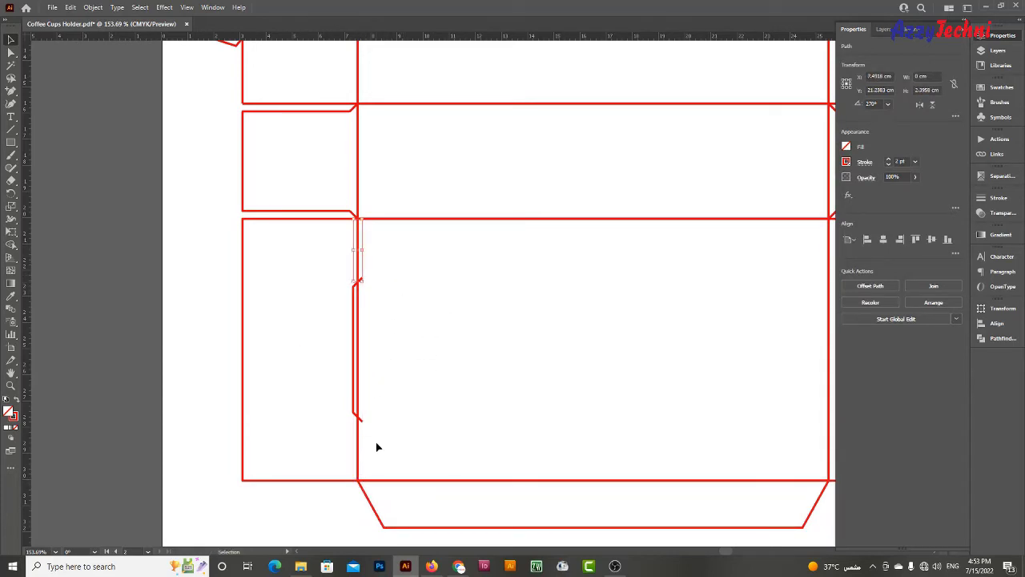
key("ctrl+z")
left_click_drag(359, 222, 366, 418)
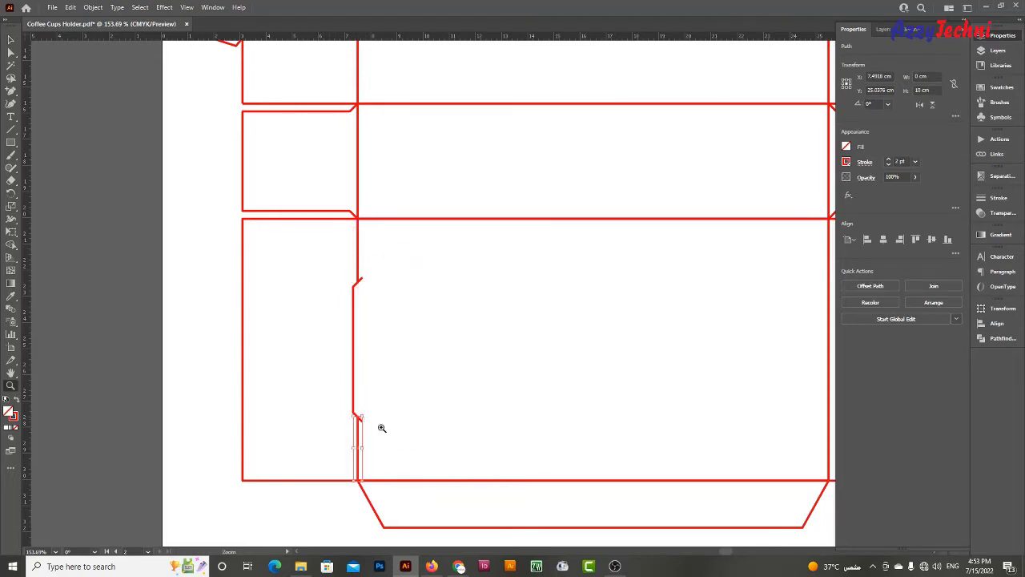
scroll(380, 426, "up", 5)
scroll(533, 464, "up", 3)
left_click_drag(355, 373, 356, 386)
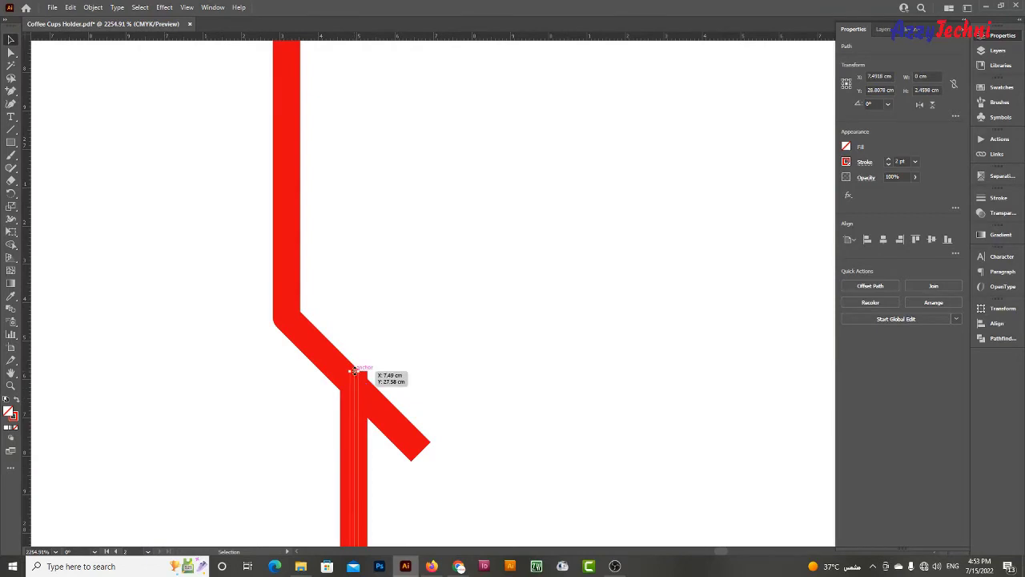
Adjust the upper fold line's end so it meets the notch joint
scroll(391, 361, "down", 3)
scroll(408, 417, "down", 2)
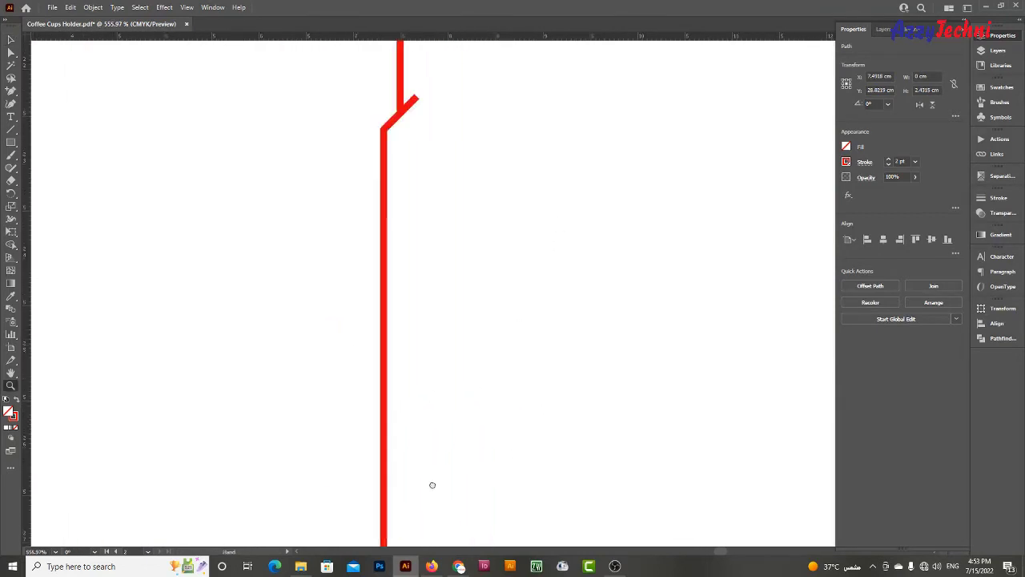
scroll(425, 384, "down", 3)
scroll(481, 401, "up", 4)
left_click_drag(322, 336, 456, 384)
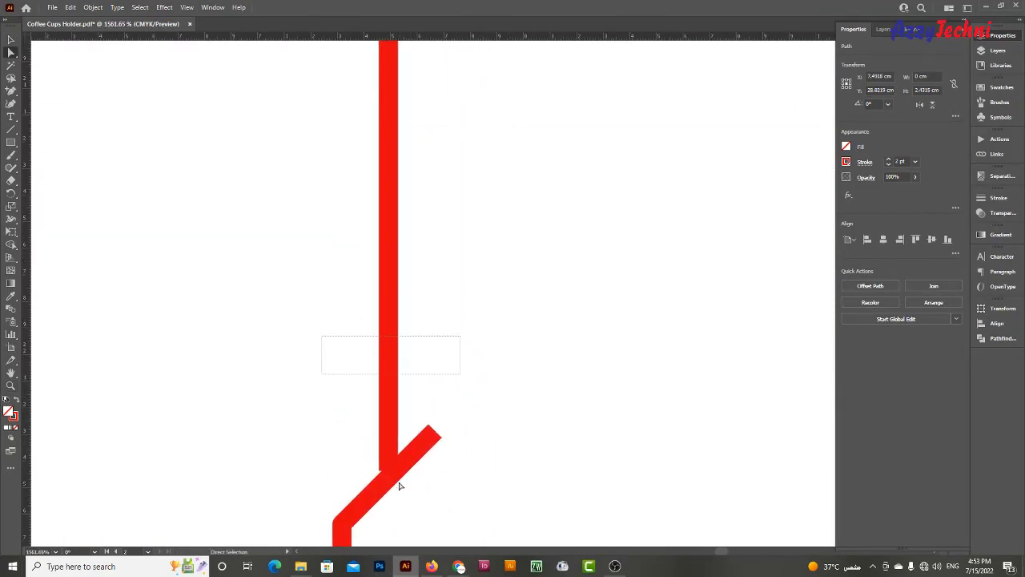
left_click_drag(390, 472, 391, 473)
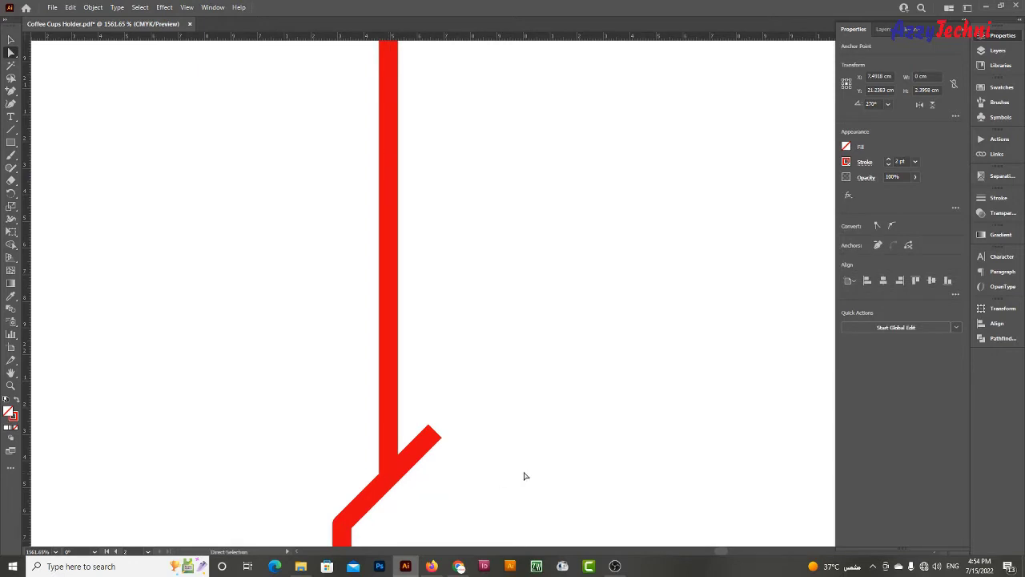
scroll(525, 476, "down", 10)
key("v")
left_click(395, 340)
scroll(395, 341, "down", 3)
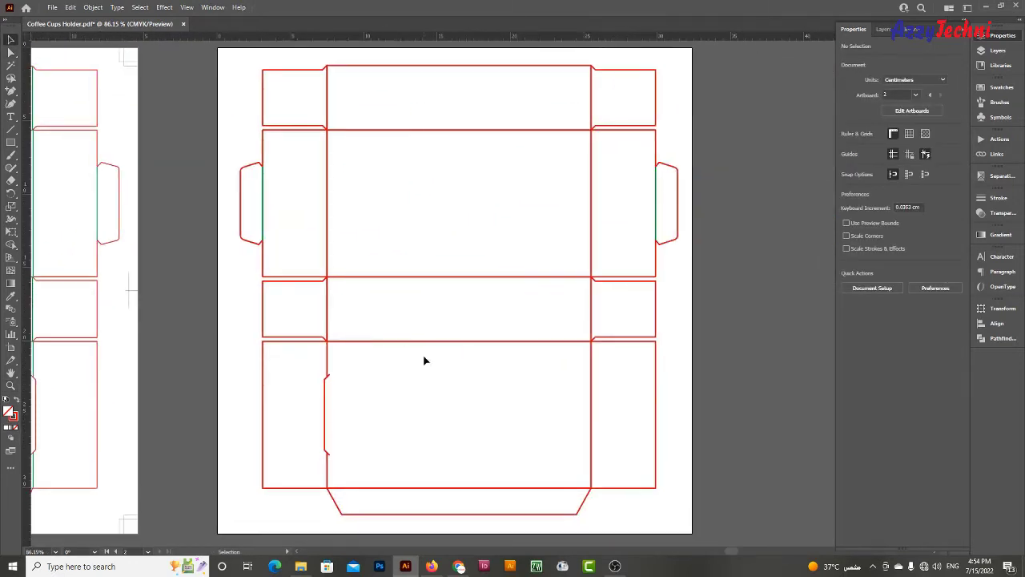
Give the left tab's fold edge the green crease stroke using the Eyedropper
key("a")
left_click_drag(340, 367, 334, 481)
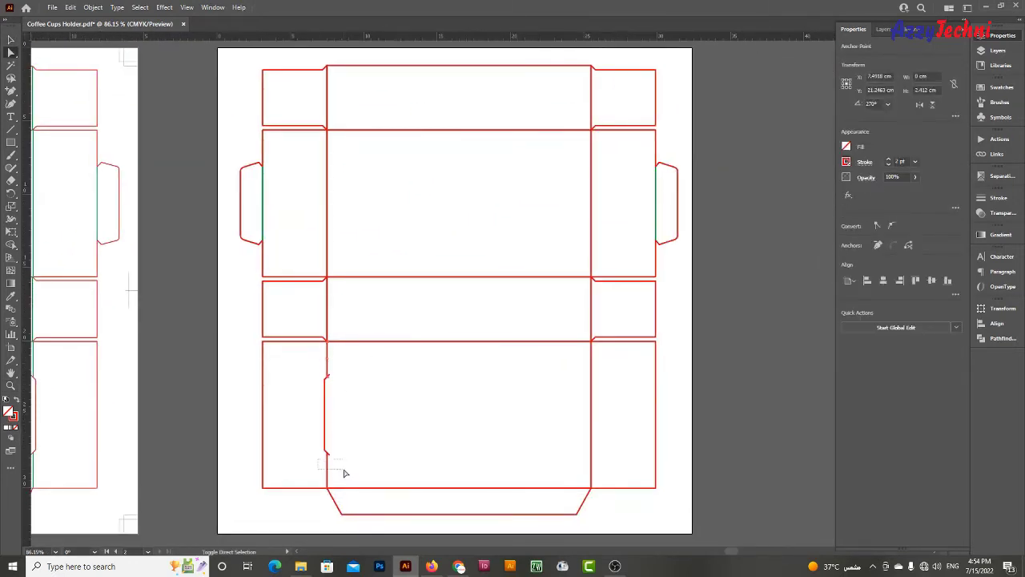
key("i")
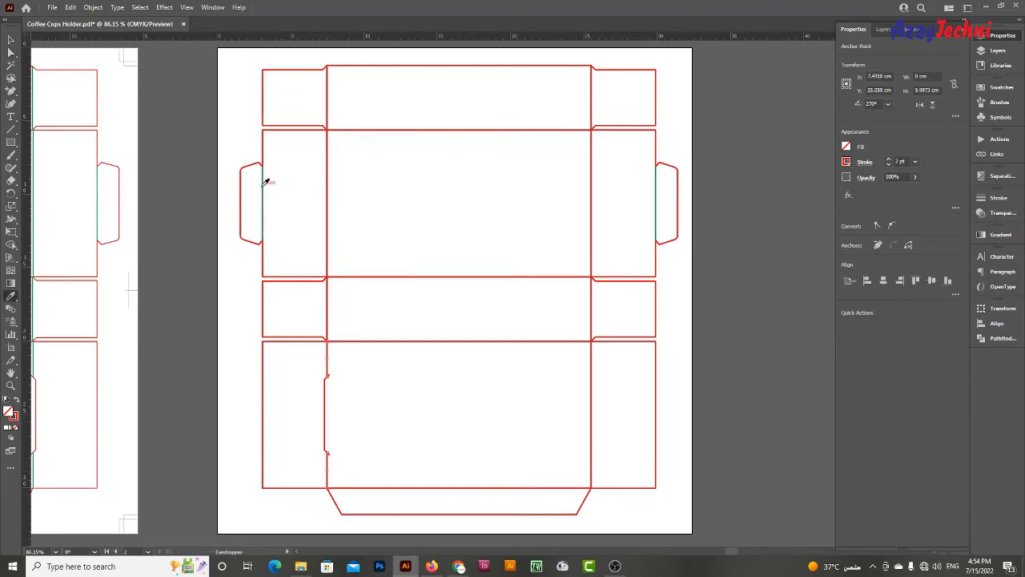
left_click(265, 183)
key("v")
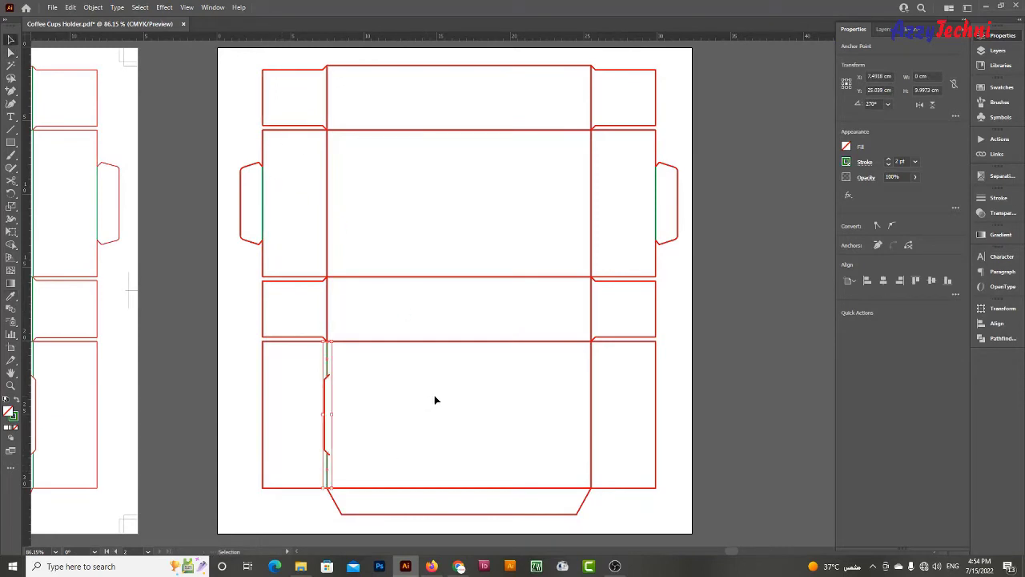
left_click(435, 399)
scroll(449, 361, "up", 2)
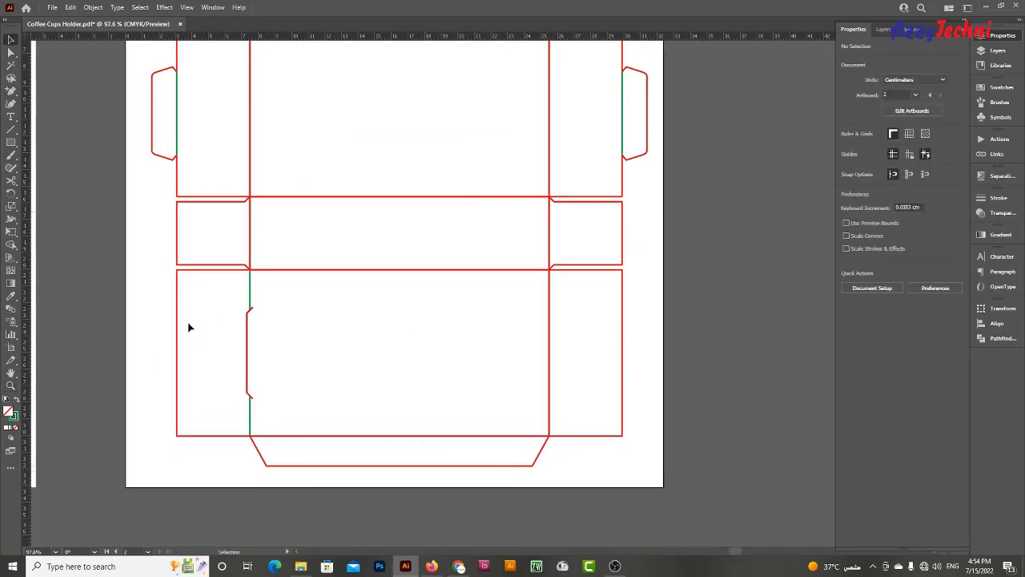
Copy the notched bottom-left panel, mirror it horizontally, and move it 10.68 cm right
left_click_drag(151, 298, 271, 408)
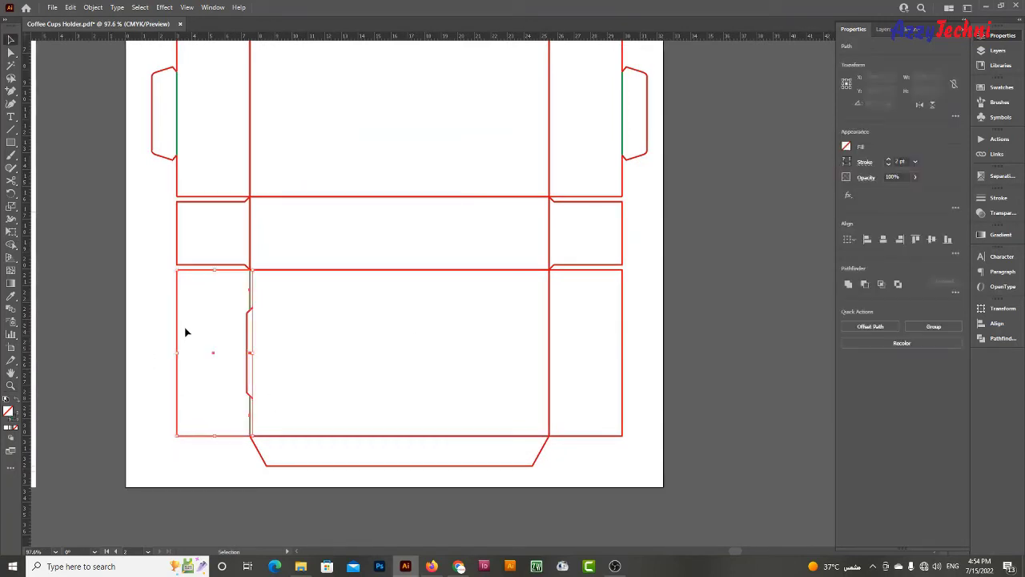
left_click_drag(179, 331, 372, 330)
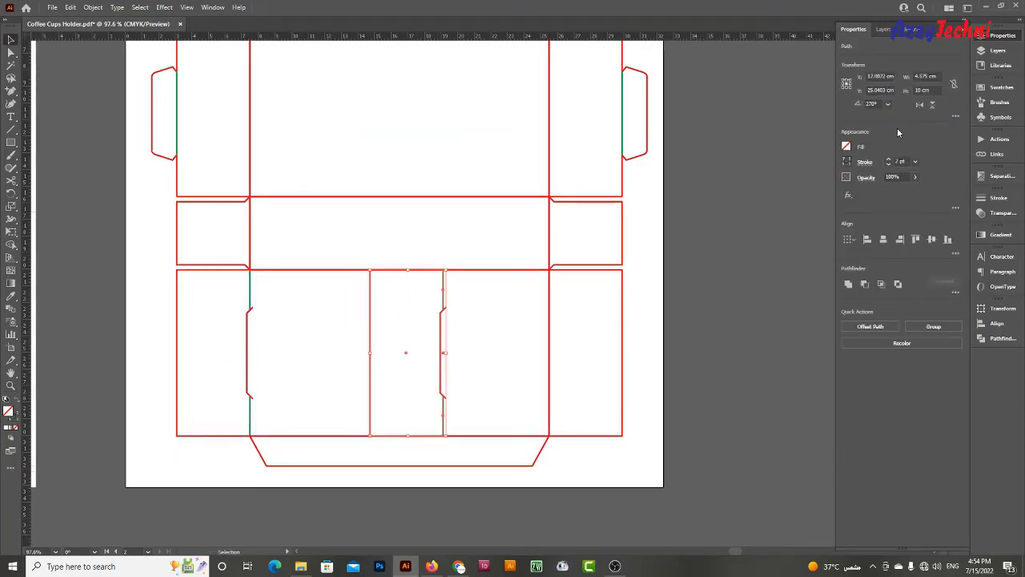
left_click(919, 105)
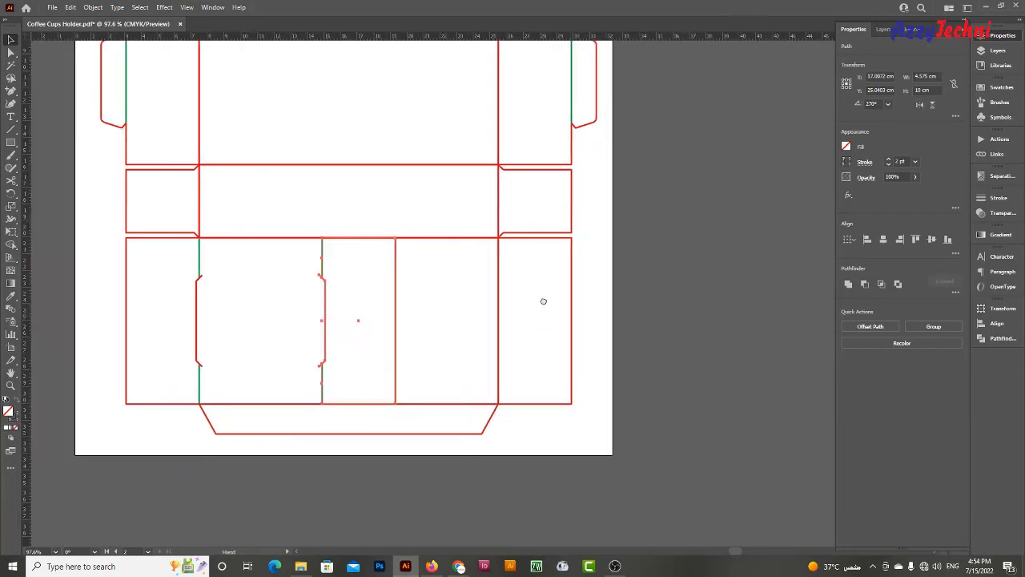
scroll(561, 288, "right", 3)
key("z")
left_click(591, 282)
key("v")
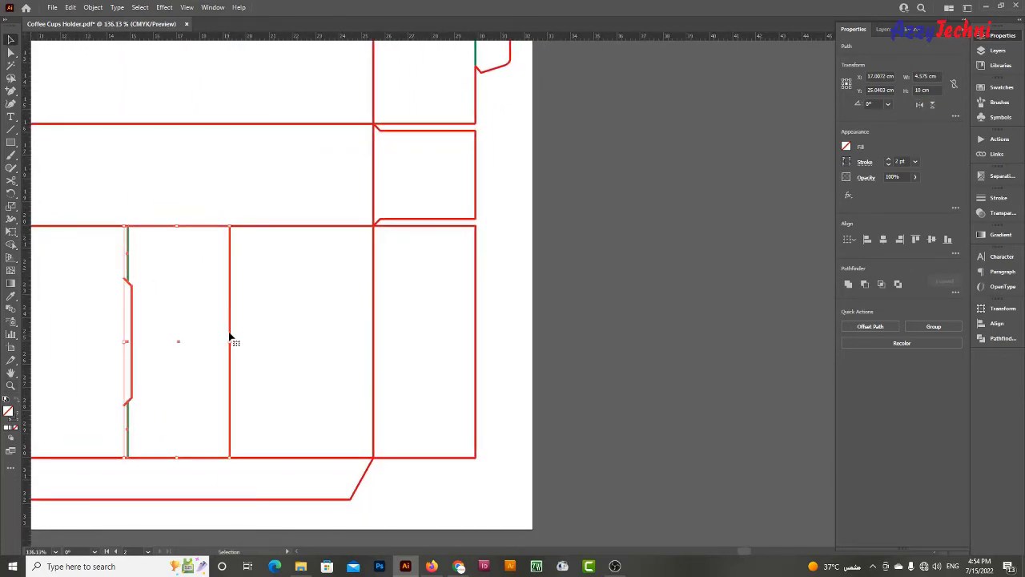
left_click_drag(230, 330, 478, 330)
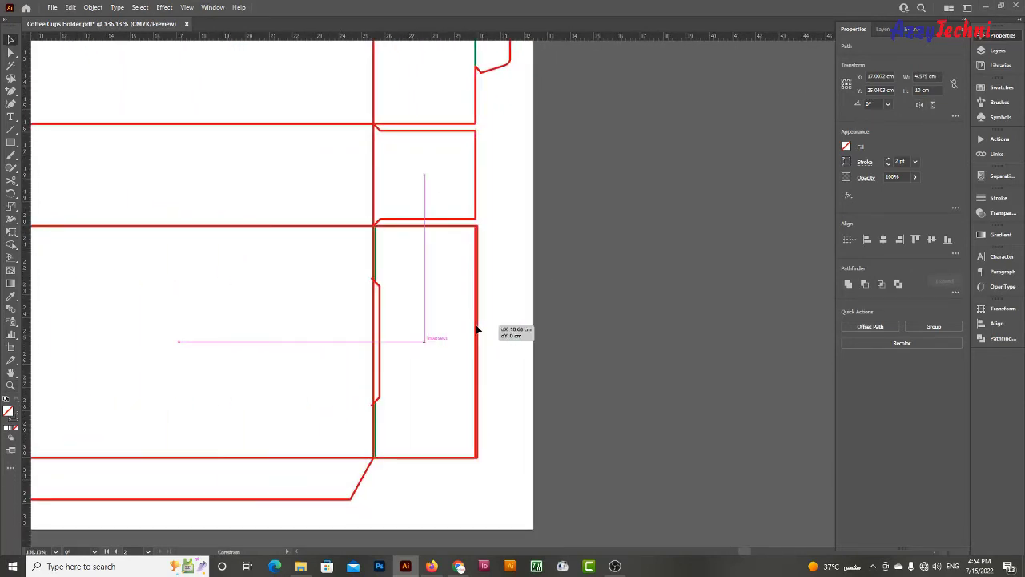
left_click_drag(476, 329, 477, 330)
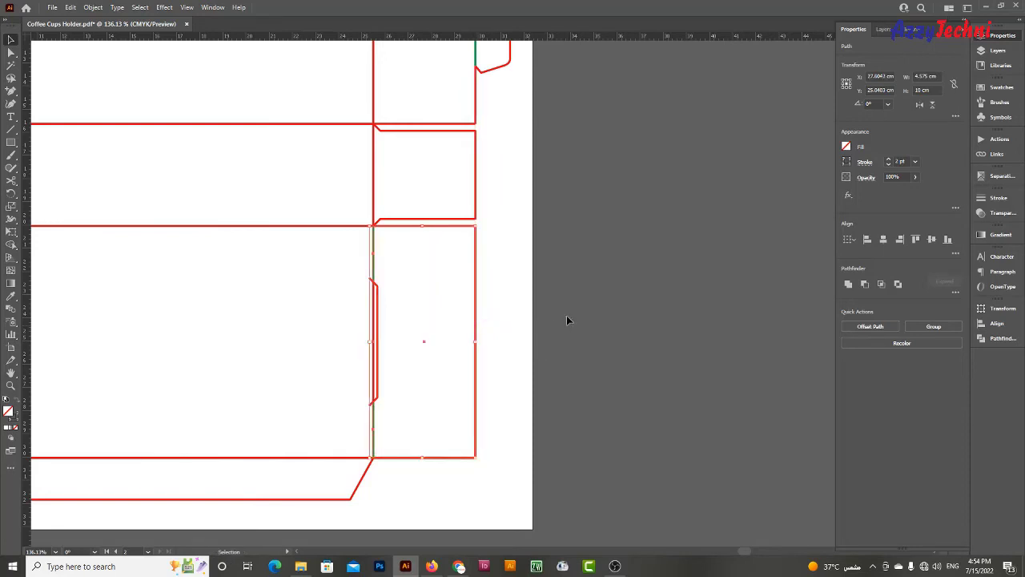
Delete the right notched panel and its leftover edge, then undo to restore them
left_click(567, 318)
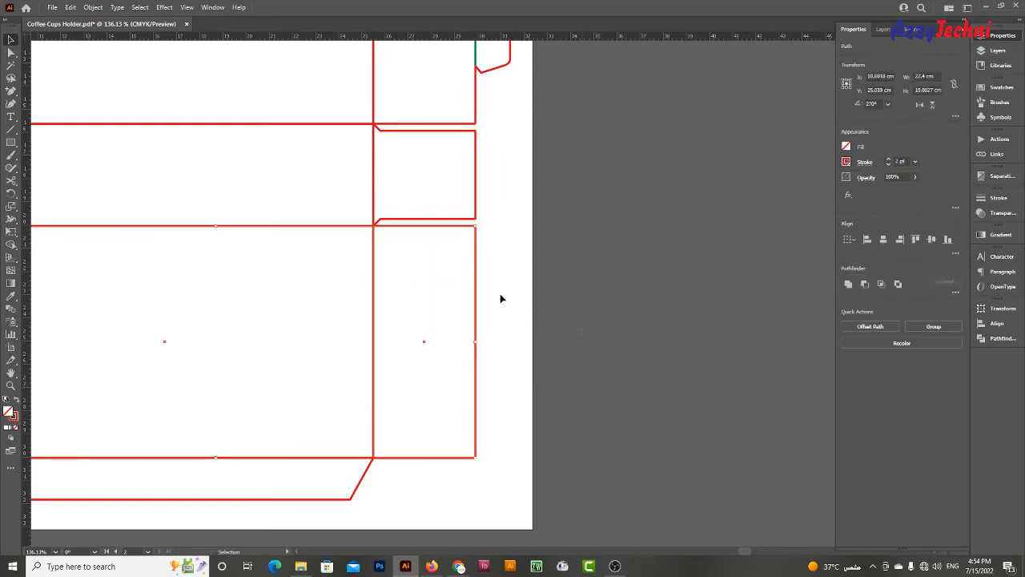
left_click_drag(412, 291, 487, 346)
key("Delete")
key("a")
left_click_drag(337, 315, 408, 357)
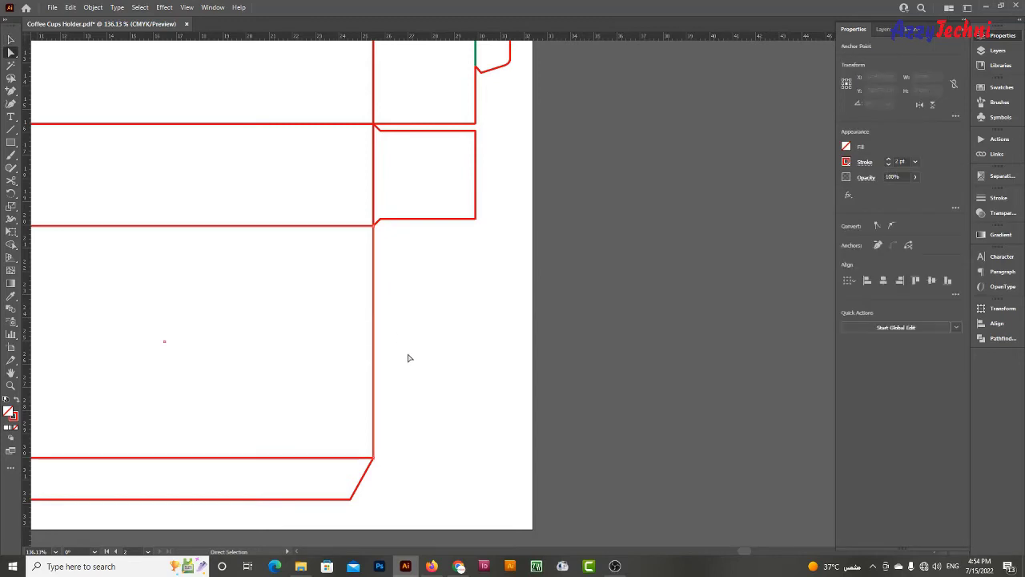
key("Delete")
key("ctrl+z")
key("ctrl+z")
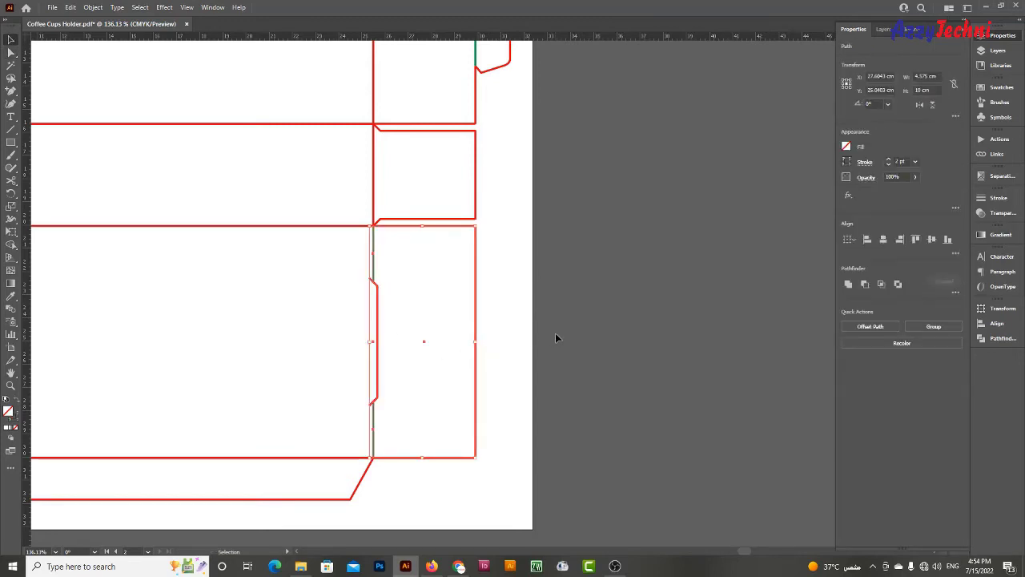
Zoom out and pan until the original and redrawn artboards sit side by side
key("z")
mouse_move(555, 333)
left_mouse_down()
mouse_move(457, 373)
mouse_move(430, 369)
left_mouse_up()
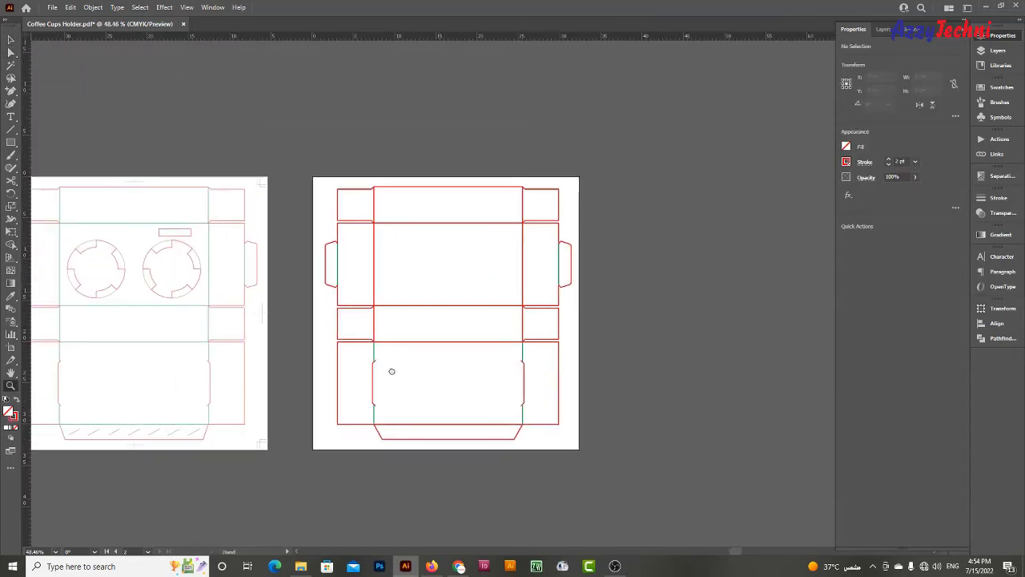
key("v")
key("z")
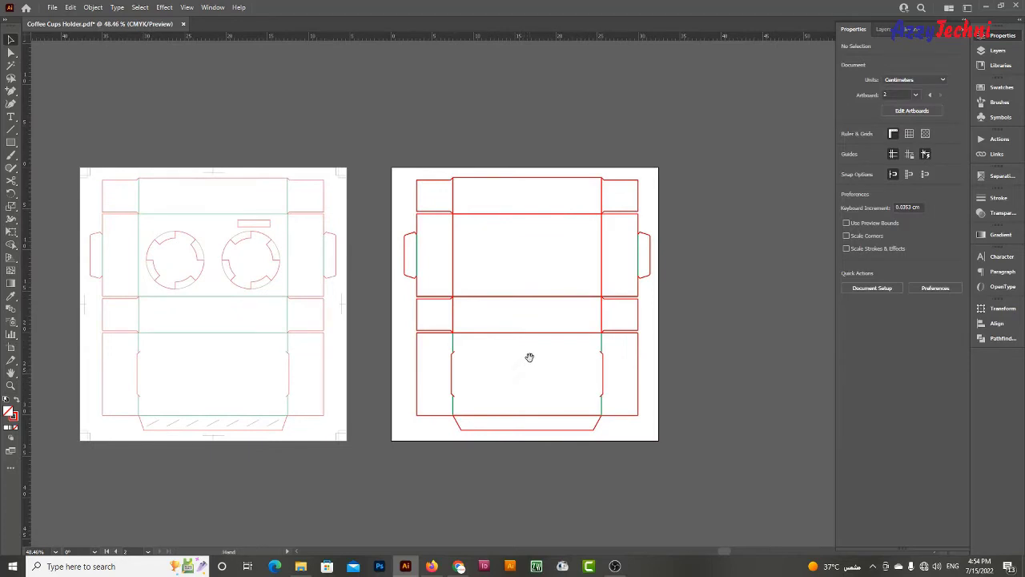
mouse_move(521, 375)
left_mouse_down()
mouse_move(534, 378)
mouse_move(520, 377)
left_mouse_up()
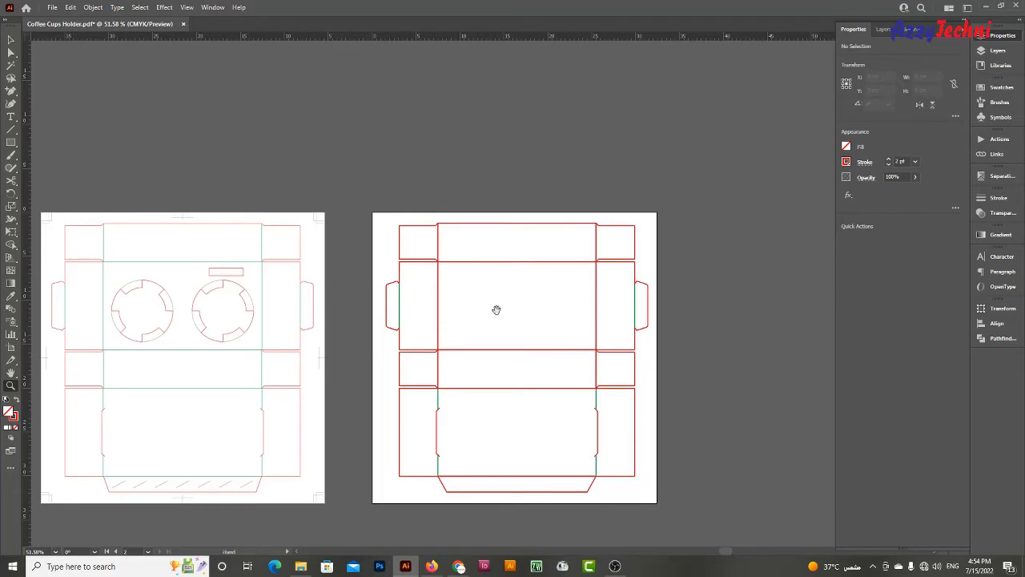
left_click_drag(497, 311, 454, 301)
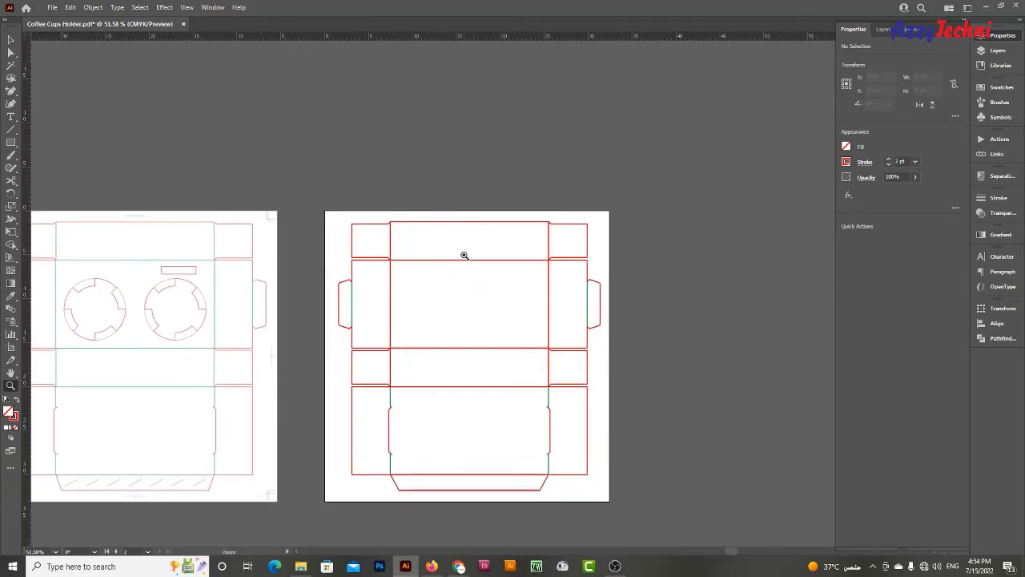
key("a")
mouse_move(409, 257)
left_mouse_down()
mouse_move(425, 226)
mouse_move(436, 431)
left_mouse_up()
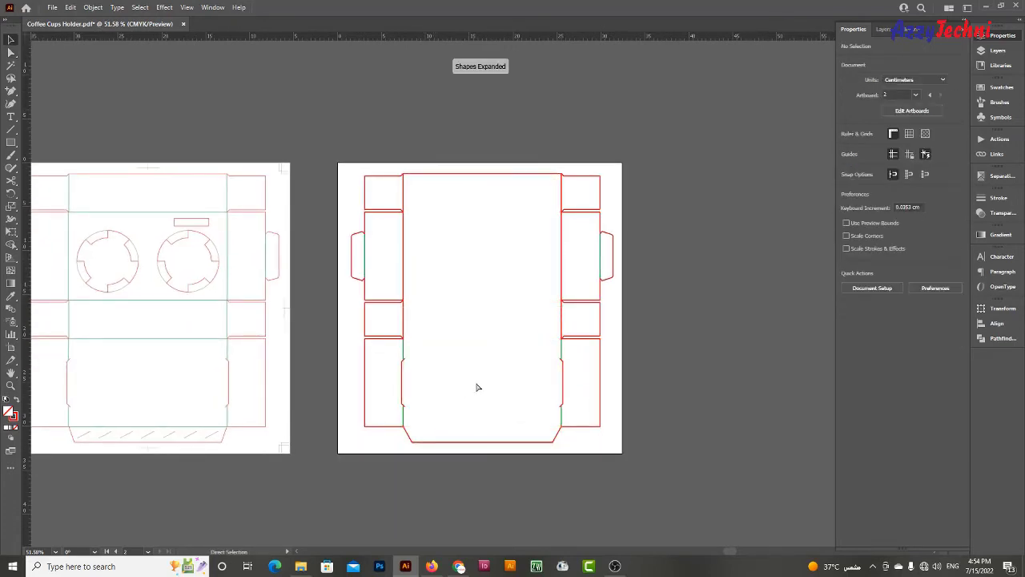
Select the central column's fold lines and sample the green crease stroke onto them
left_click(478, 387)
left_click(473, 428)
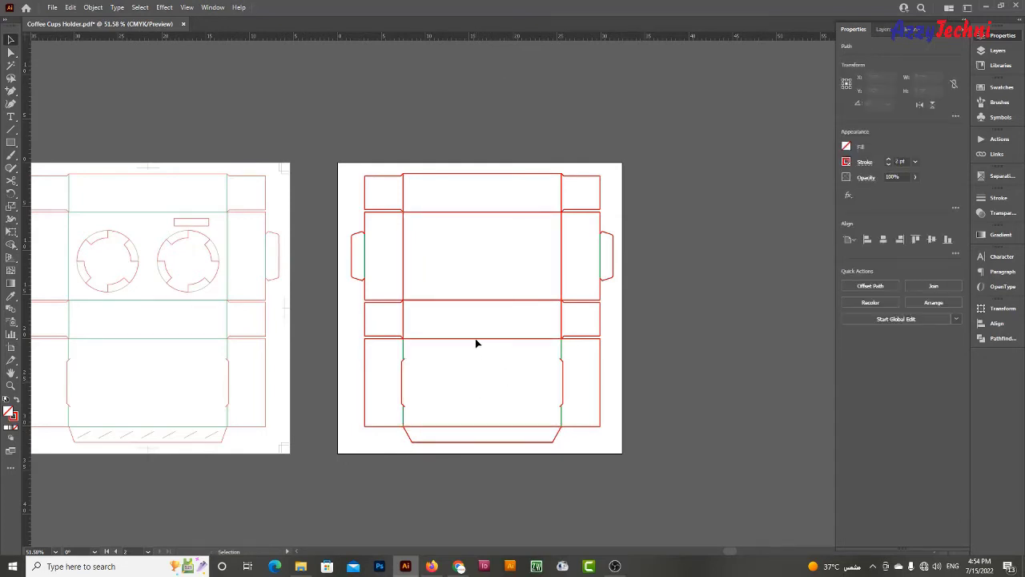
key("Delete")
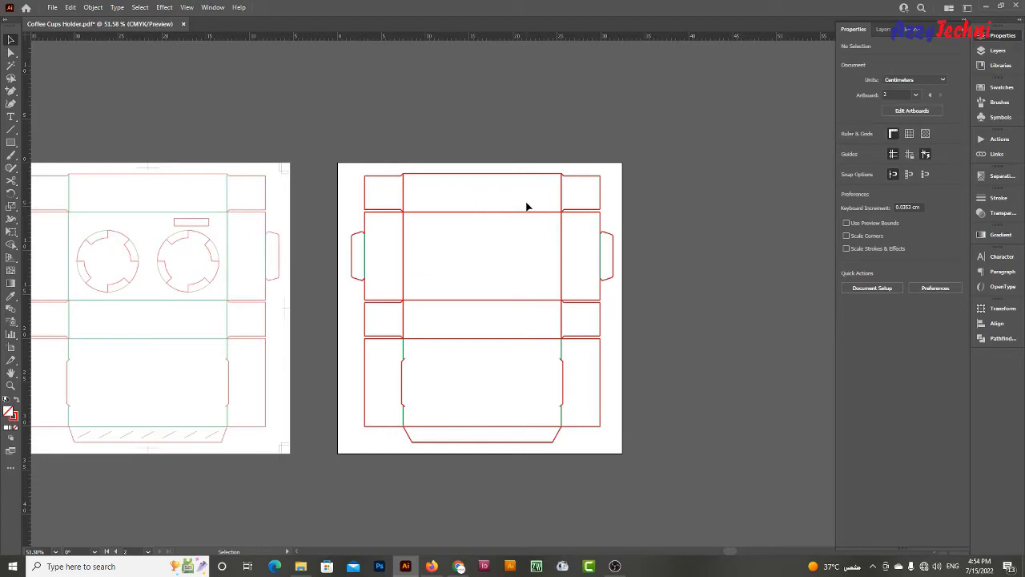
left_click_drag(527, 207, 537, 375)
left_click_drag(537, 437, 537, 437)
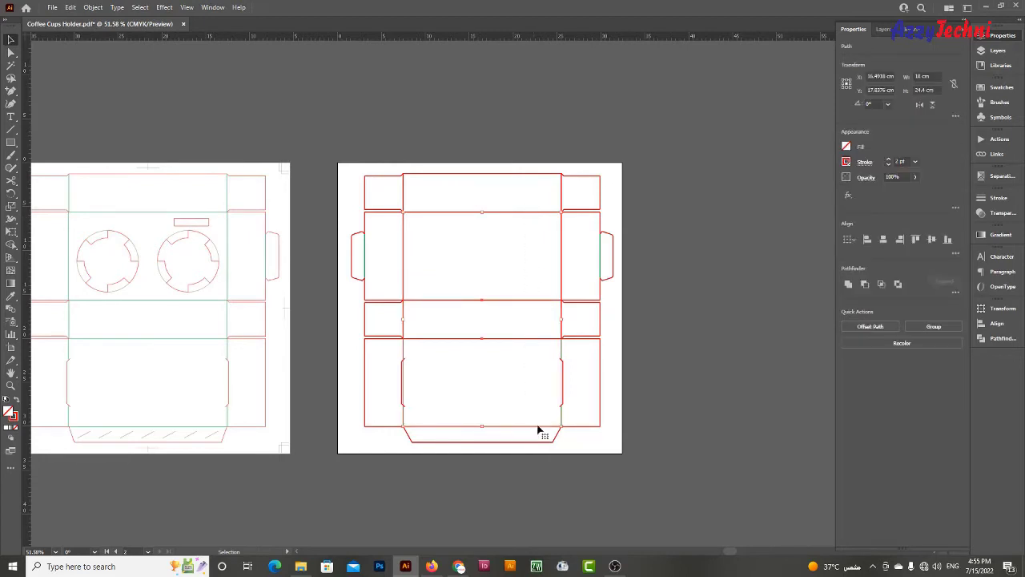
key("i")
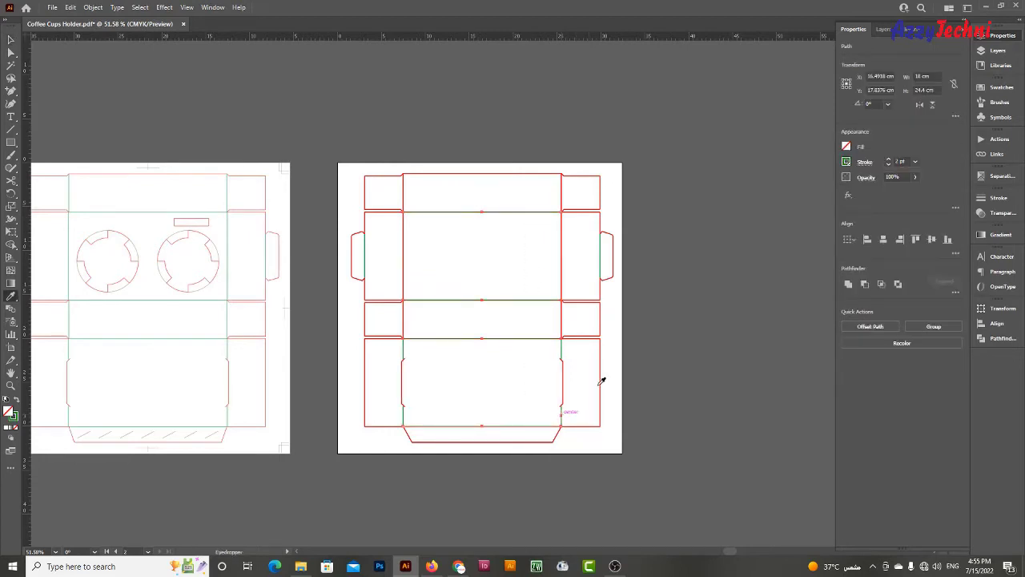
key("z")
key("ctrl+shift+a")
left_click(673, 390)
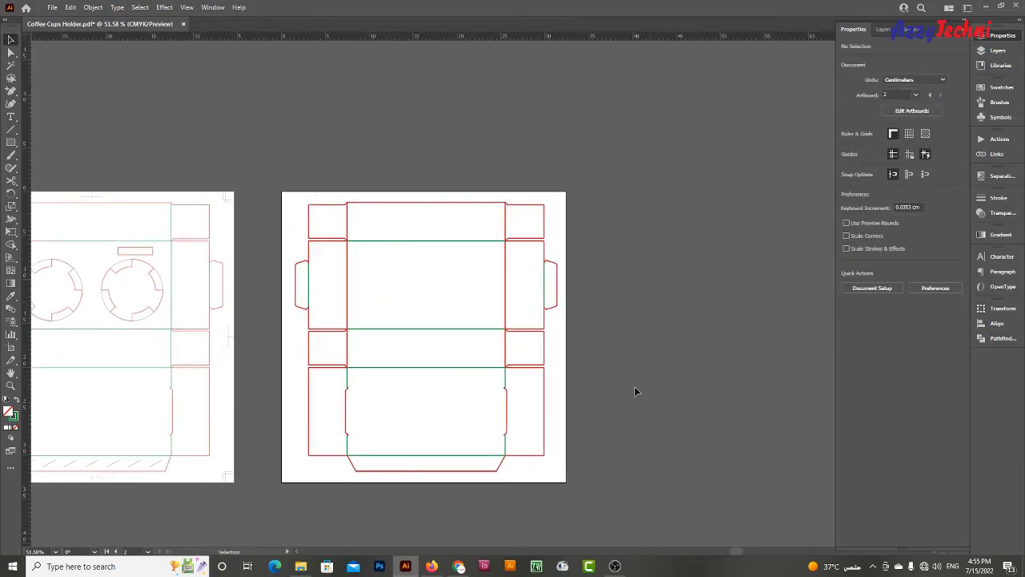
left_click(512, 242)
left_click(512, 242)
Check the middle, top and lower fold lines and both vertical folds by selecting them
key("a")
left_click_drag(260, 282, 526, 298)
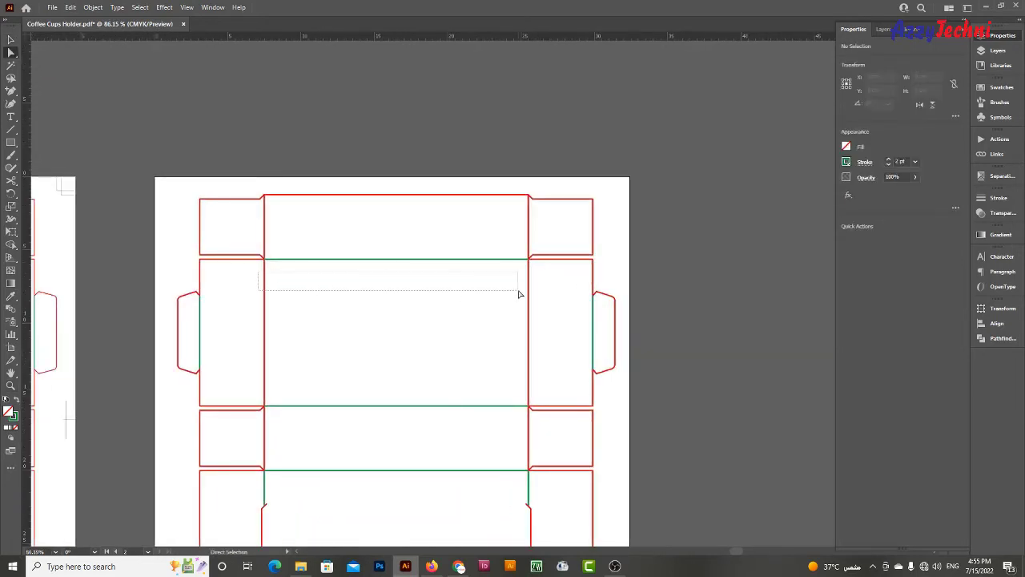
left_click_drag(255, 213, 520, 234)
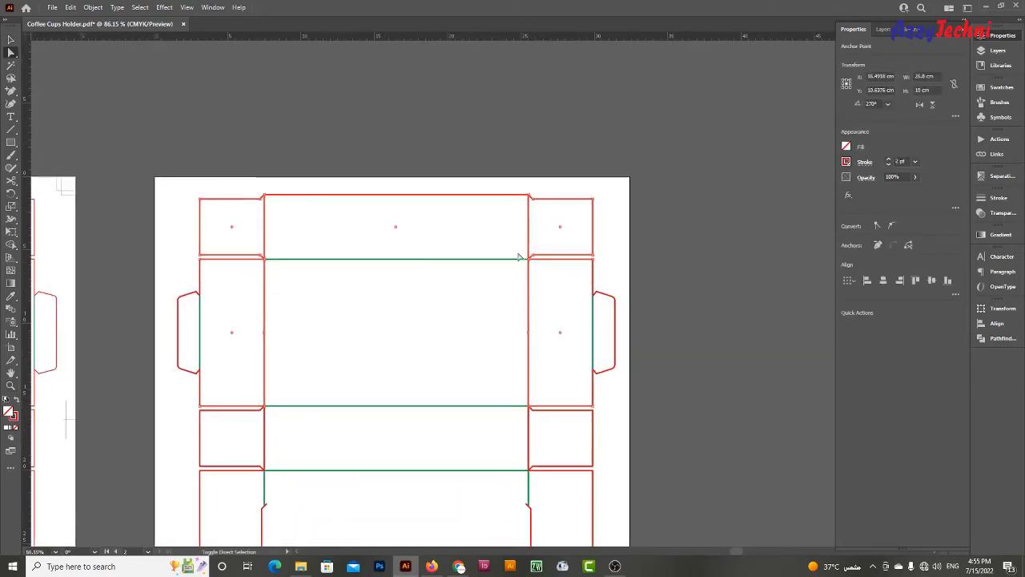
left_click_drag(255, 425, 535, 442)
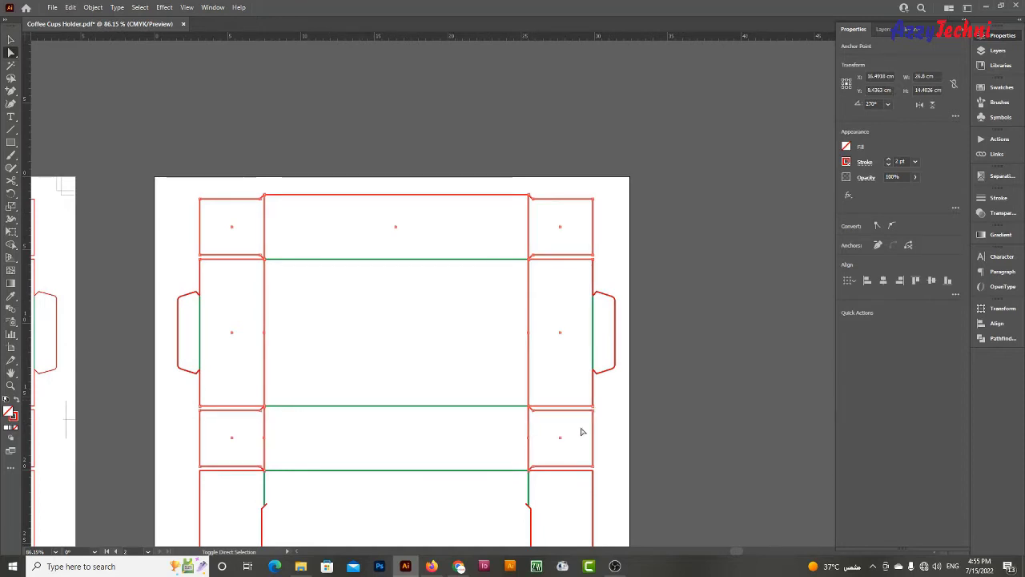
left_click(651, 401)
key("v")
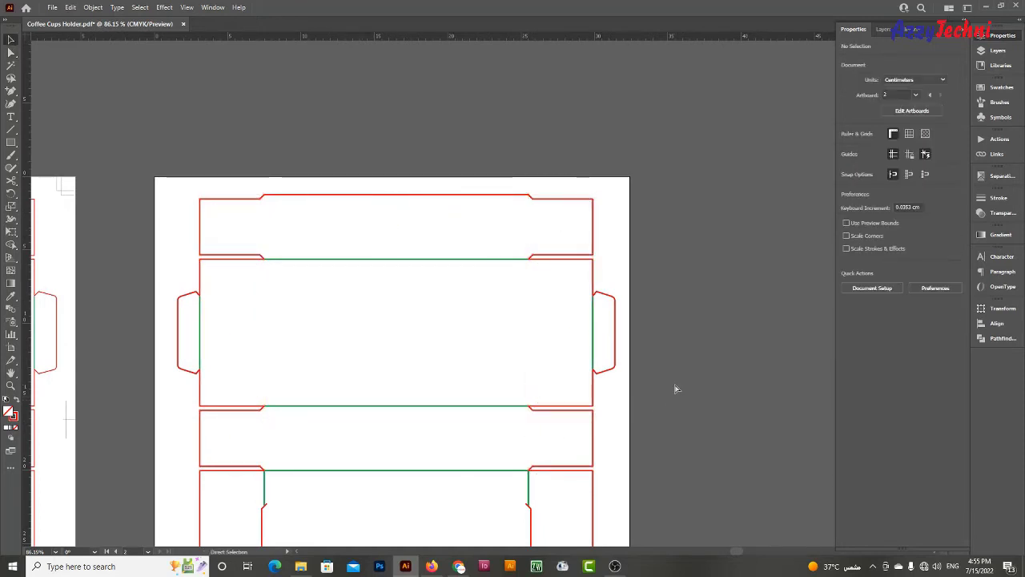
left_click(530, 231)
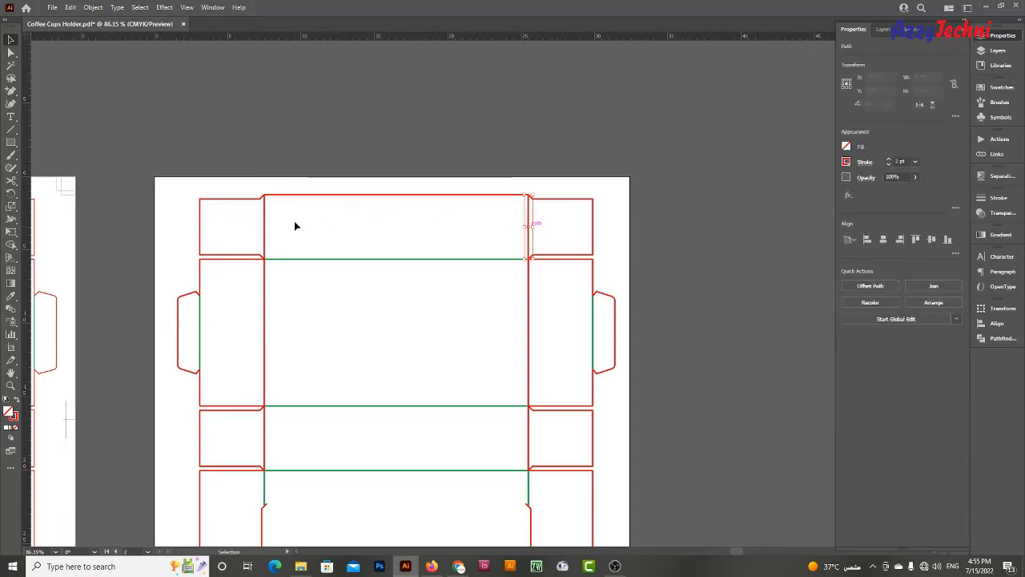
left_click(265, 223)
left_click(284, 300)
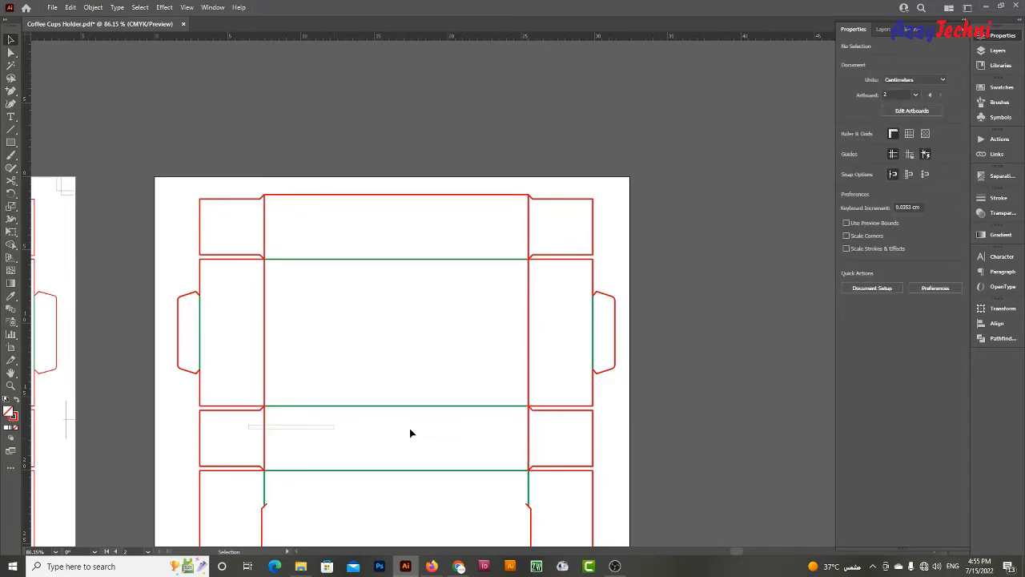
Make the lower, middle and top fold paths green crease lines
left_click_drag(409, 434, 550, 439)
left_click_drag(243, 269, 555, 305)
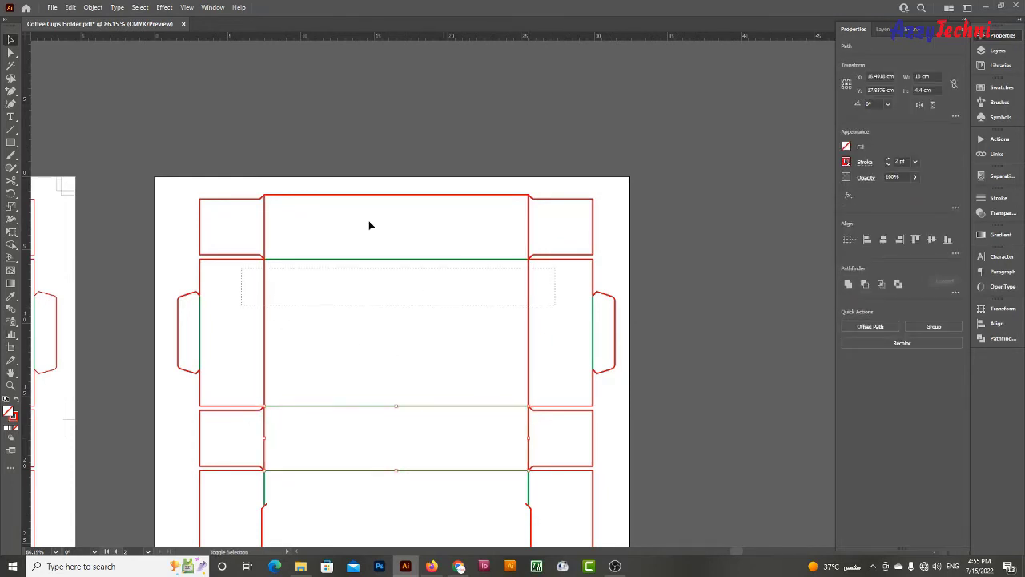
left_click_drag(221, 210, 536, 227)
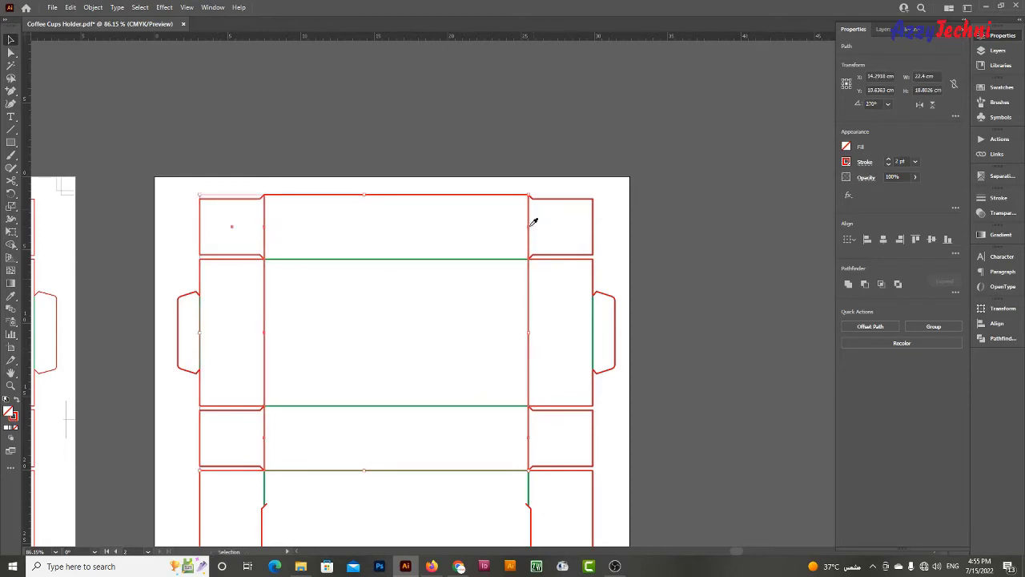
left_click(399, 259)
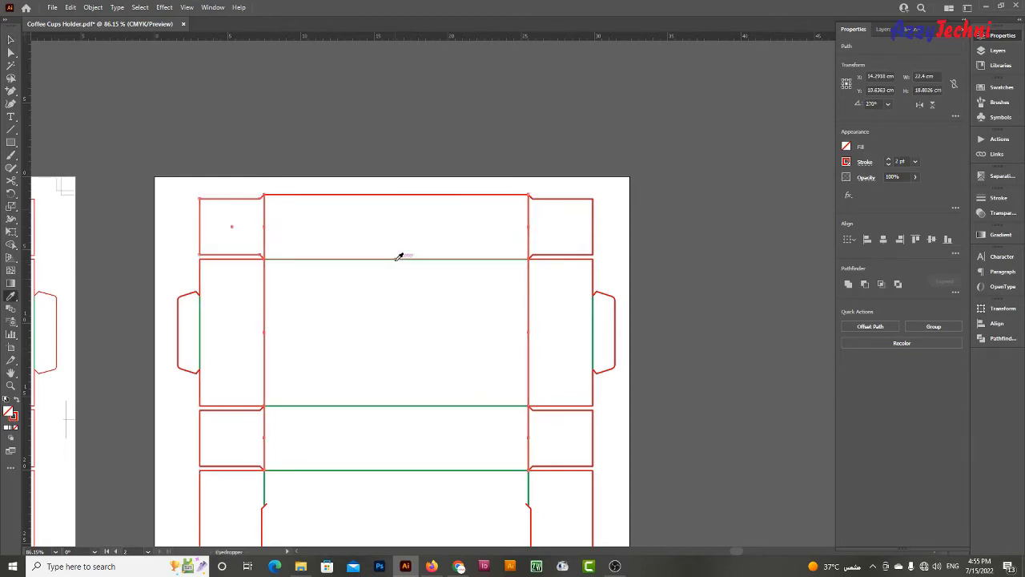
left_click(403, 324)
scroll(403, 259, "down", 2)
key("z")
mouse_move(451, 336)
left_mouse_down()
mouse_move(417, 412)
mouse_move(508, 406)
left_mouse_up()
left_click(416, 413, "alt")
key("v")
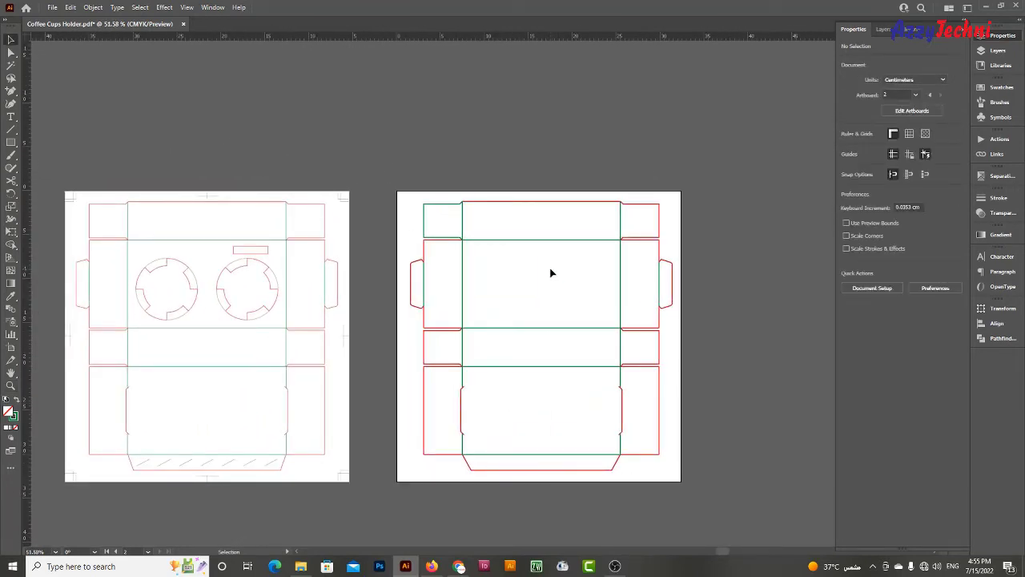
scroll(531, 392, "down", 2)
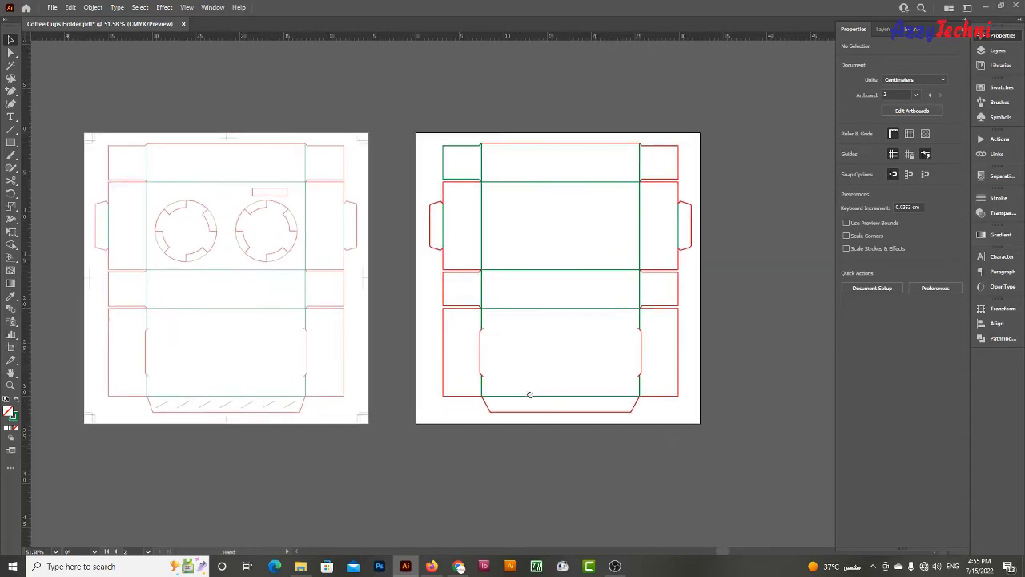
scroll(533, 400, "down", 1)
key("z")
mouse_move(190, 385)
left_mouse_down()
mouse_move(277, 397)
mouse_move(184, 380)
left_mouse_up()
left_click_drag(590, 398, 414, 407)
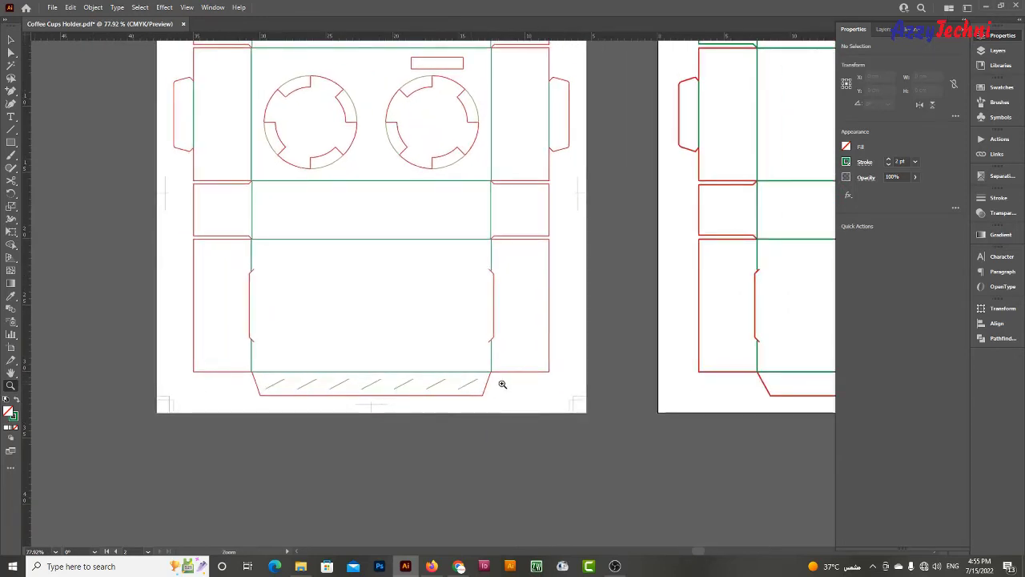
mouse_move(497, 388)
left_mouse_down()
mouse_move(469, 406)
mouse_move(377, 412)
left_mouse_up()
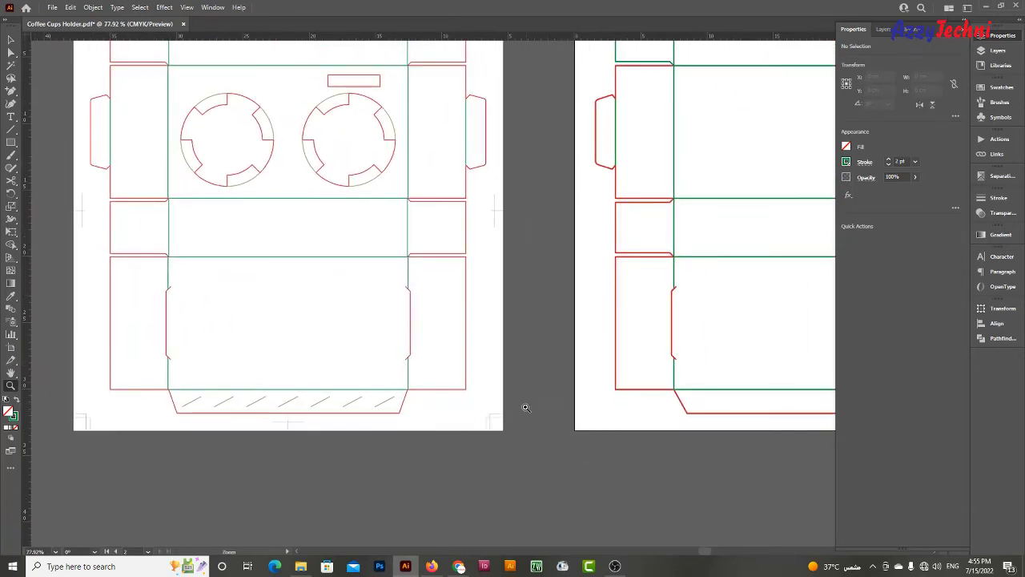
mouse_move(526, 412)
left_mouse_down()
mouse_move(490, 396)
mouse_move(509, 387)
left_mouse_up()
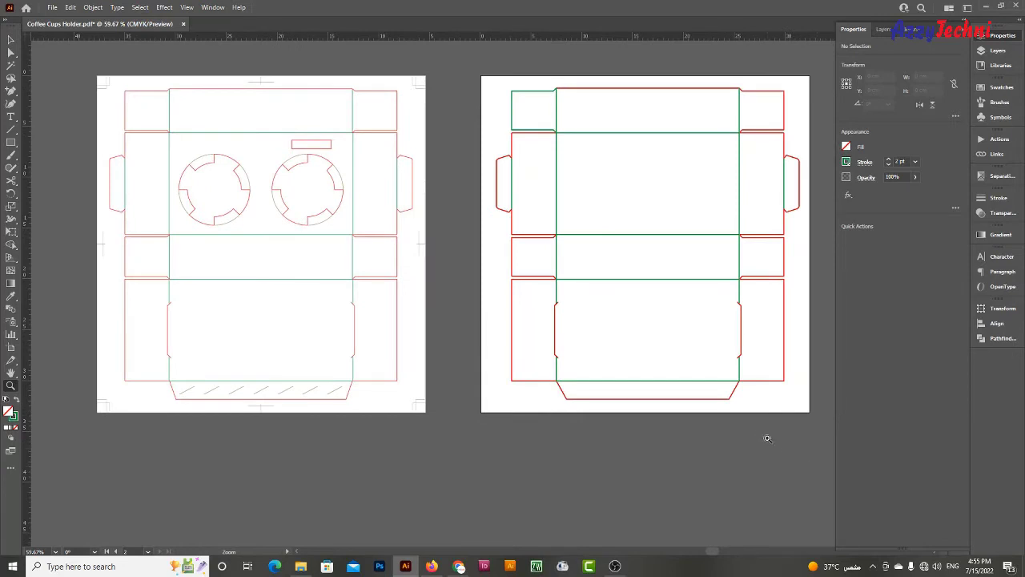
mouse_move(738, 403)
left_mouse_down()
mouse_move(703, 374)
mouse_move(676, 378)
left_mouse_up()
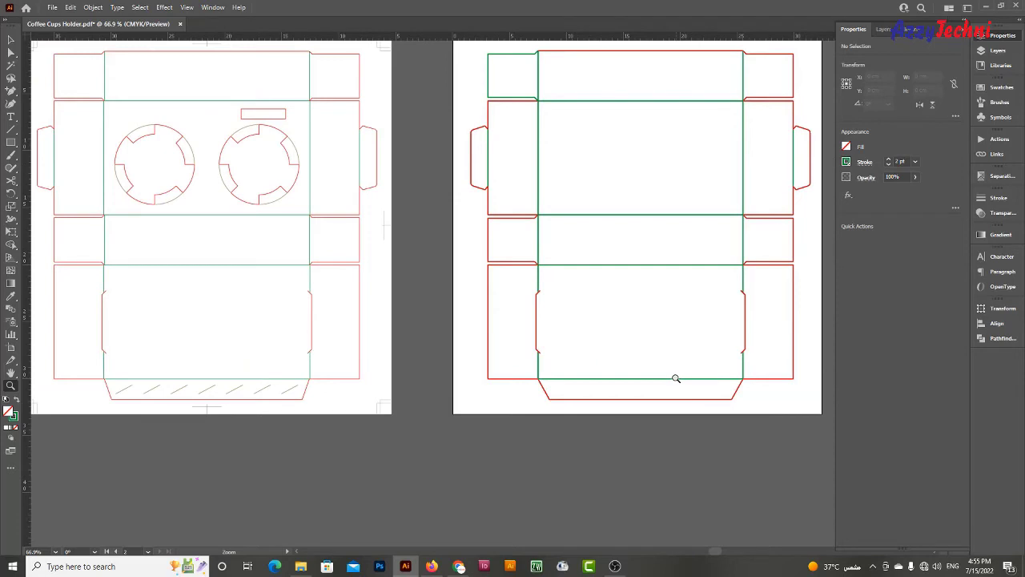
key("backslash")
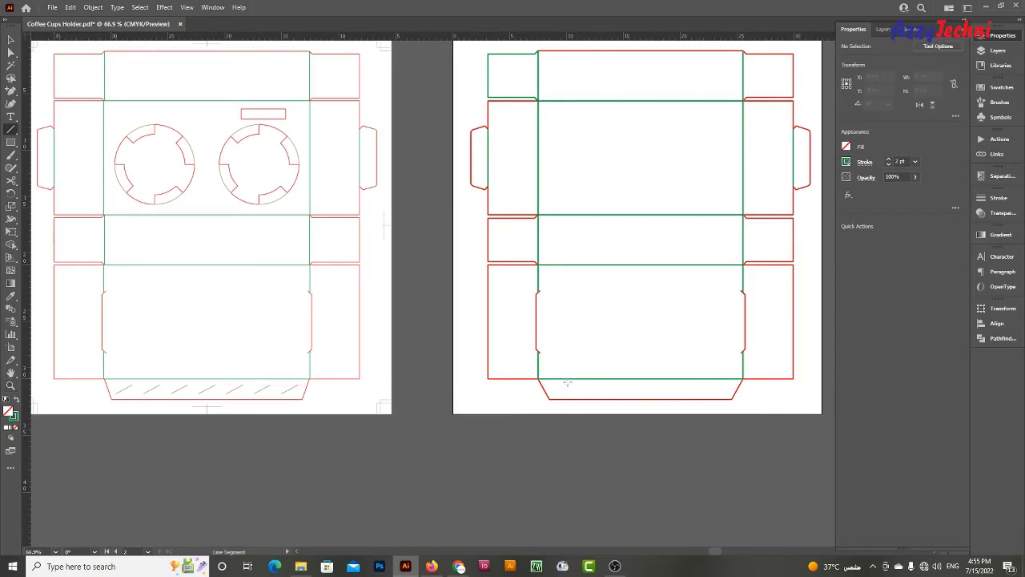
Draw a short diagonal line on the bottom flap and extend its top end up-right
left_click_drag(567, 384, 556, 394)
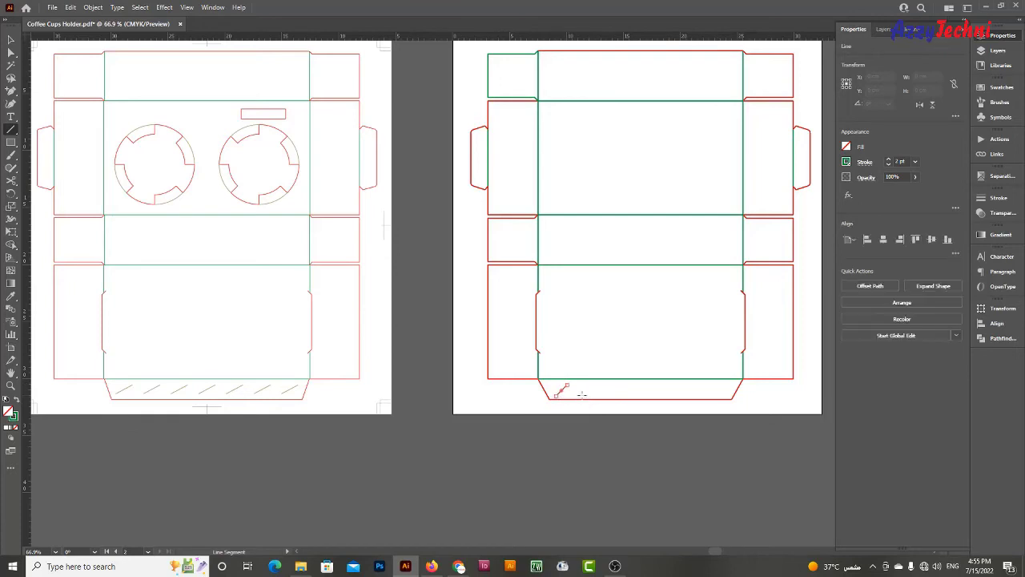
key("v")
left_click_drag(633, 435, 762, 451)
key("a")
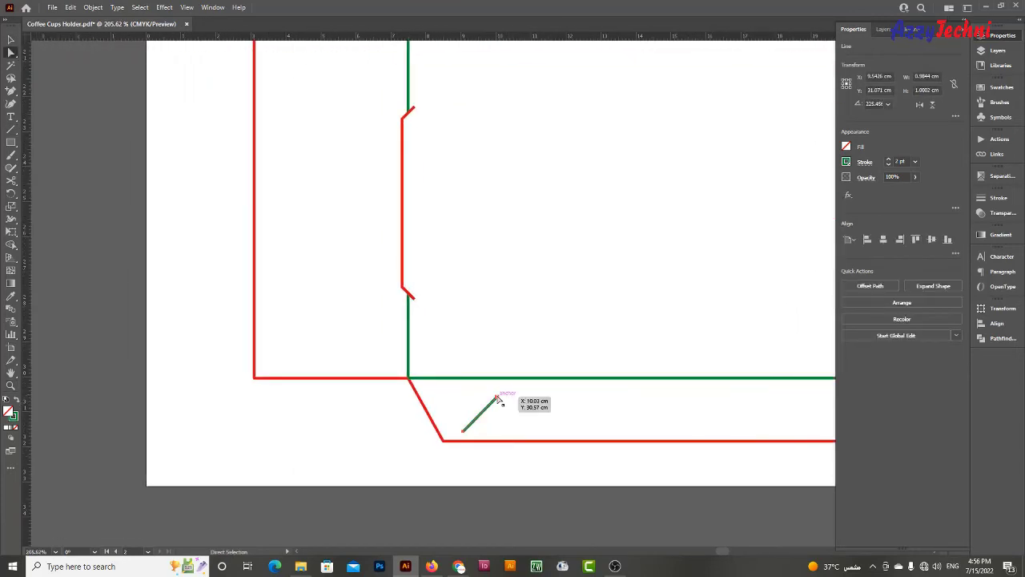
mouse_move(497, 397)
left_mouse_down()
mouse_move(489, 406)
mouse_move(593, 402)
left_mouse_up()
key("v")
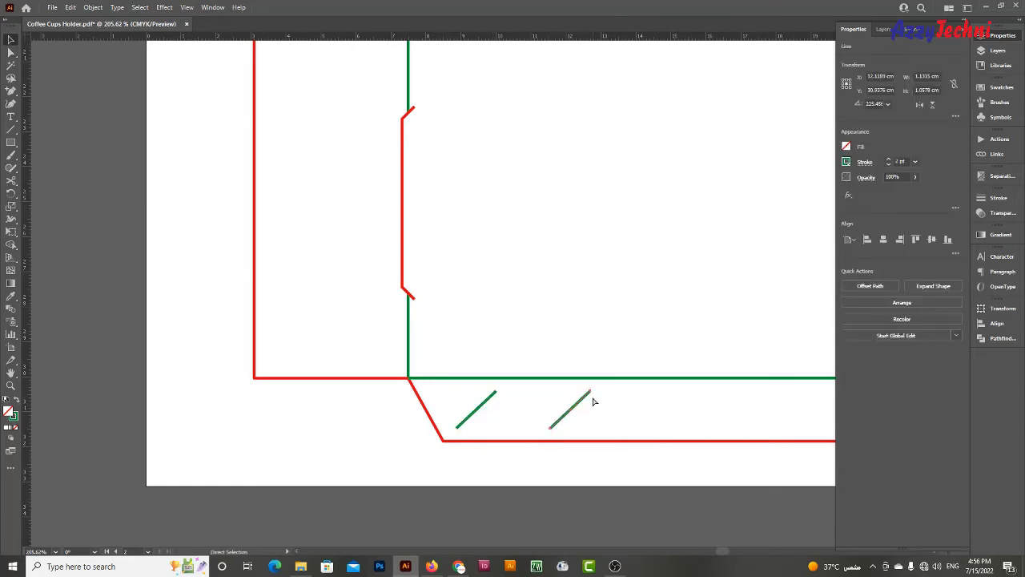
Select the row of six diagonal hatch lines across the second artboard's bottom flap
key("ctrl+minus")
key("ctrl+minus")
key("ctrl+minus")
key("ctrl+minus")
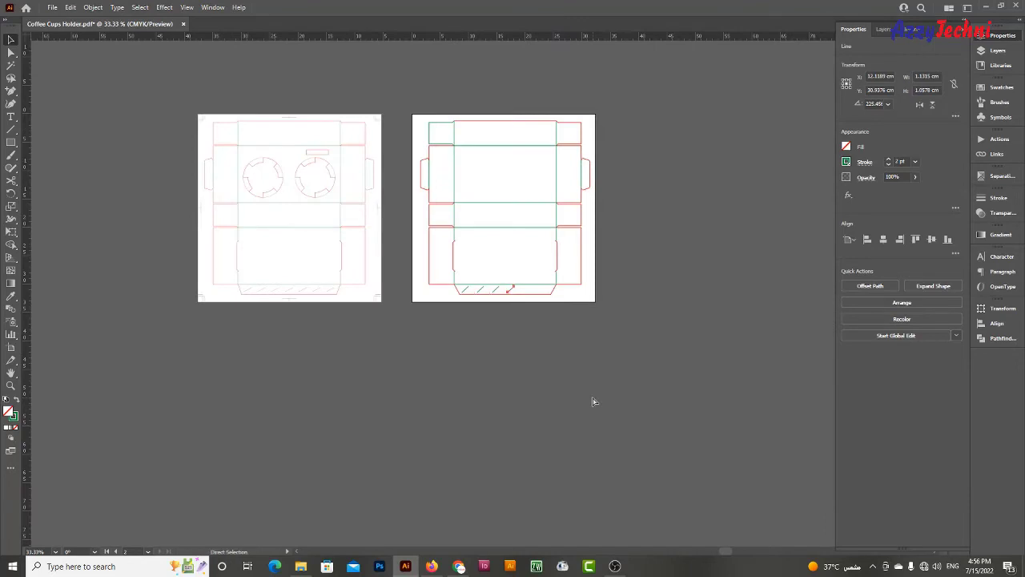
key("z")
left_click_drag(517, 282, 698, 352)
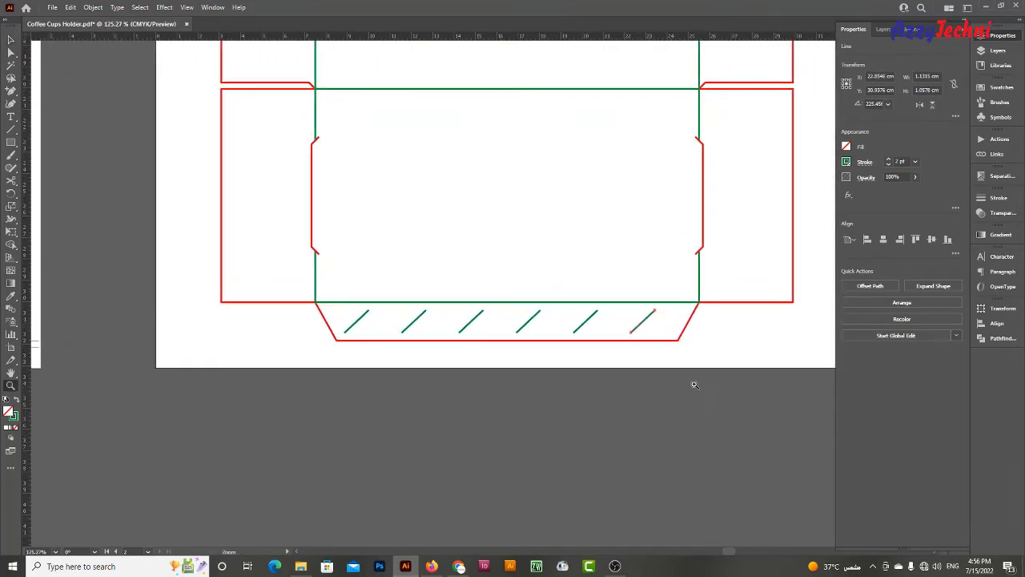
key("v")
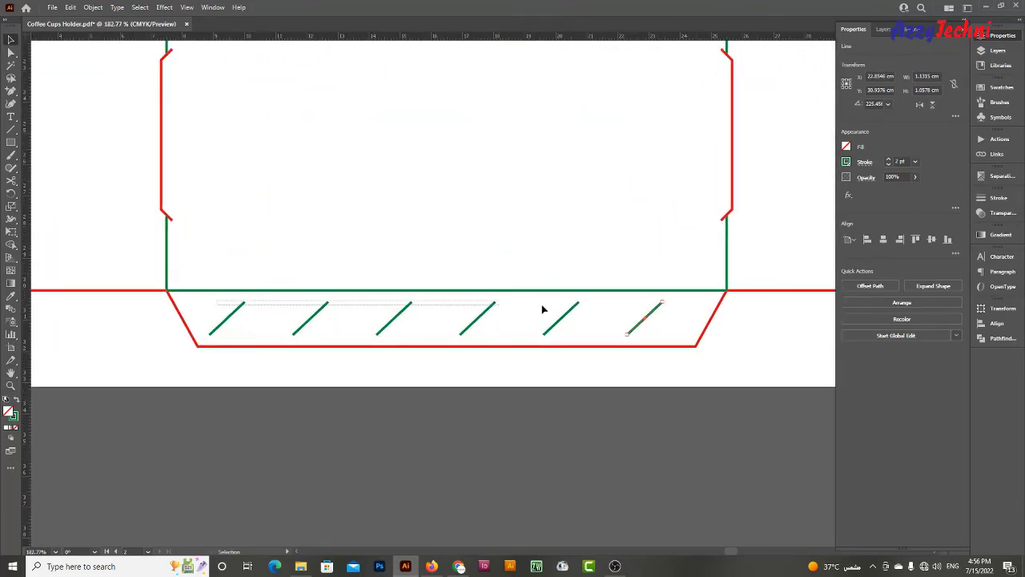
left_click_drag(217, 304, 686, 319)
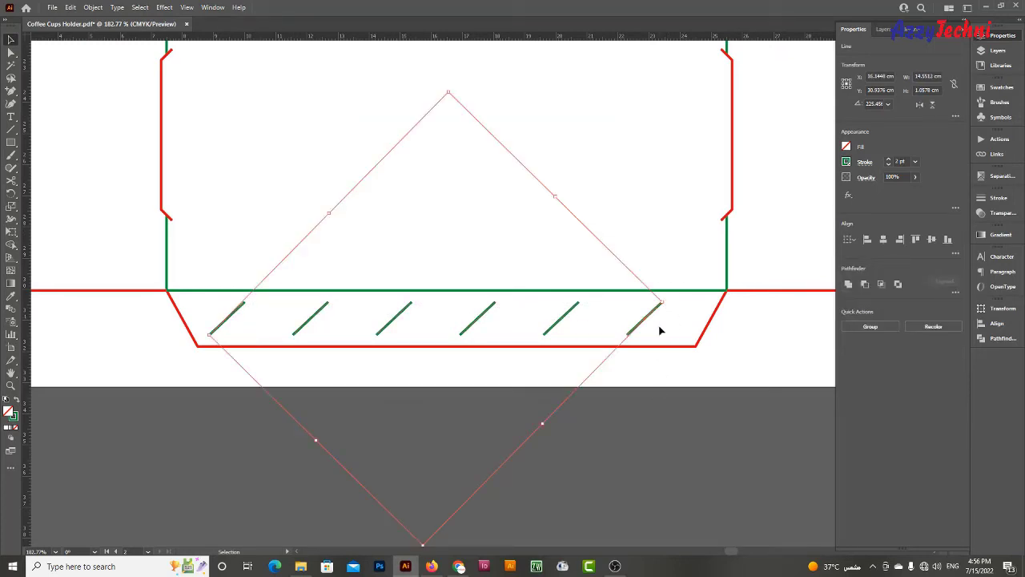
left_click(655, 384)
scroll(306, 392, "up", 1)
left_click_drag(211, 351, 659, 373)
scroll(649, 369, "down", 2, "alt")
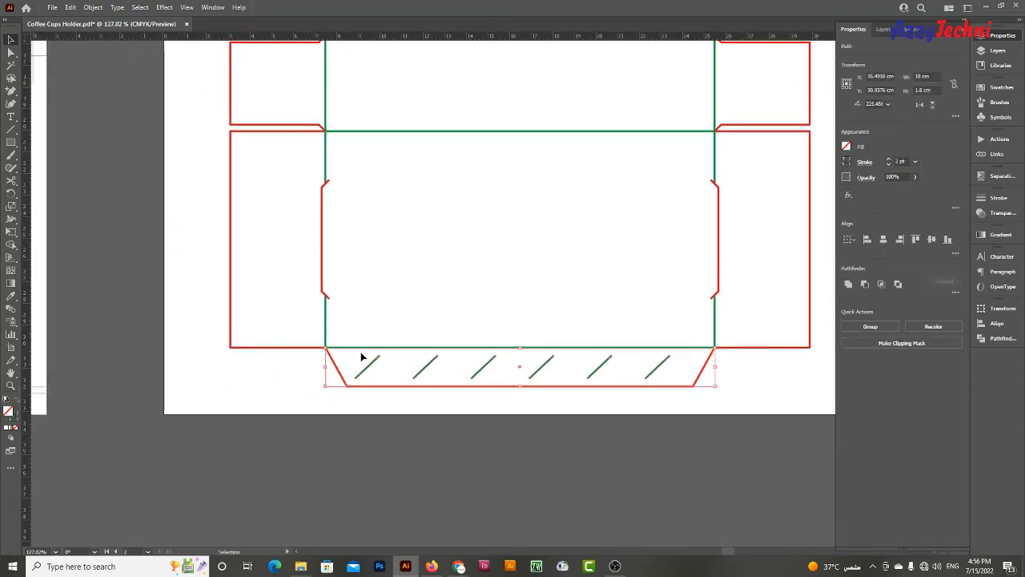
left_click_drag(365, 358, 675, 366)
left_click_drag(634, 304, 462, 393)
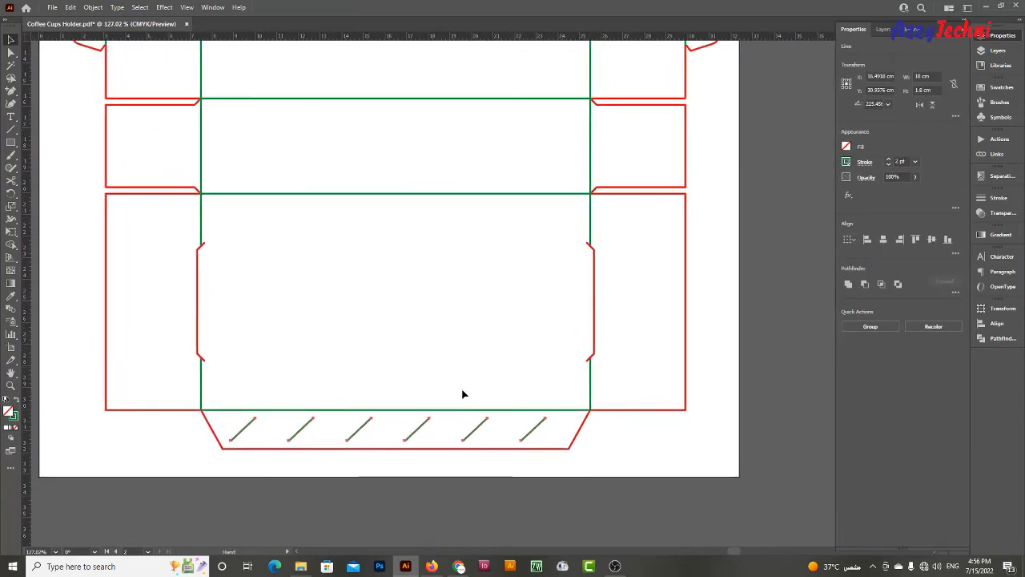
scroll(508, 356, "up", 3)
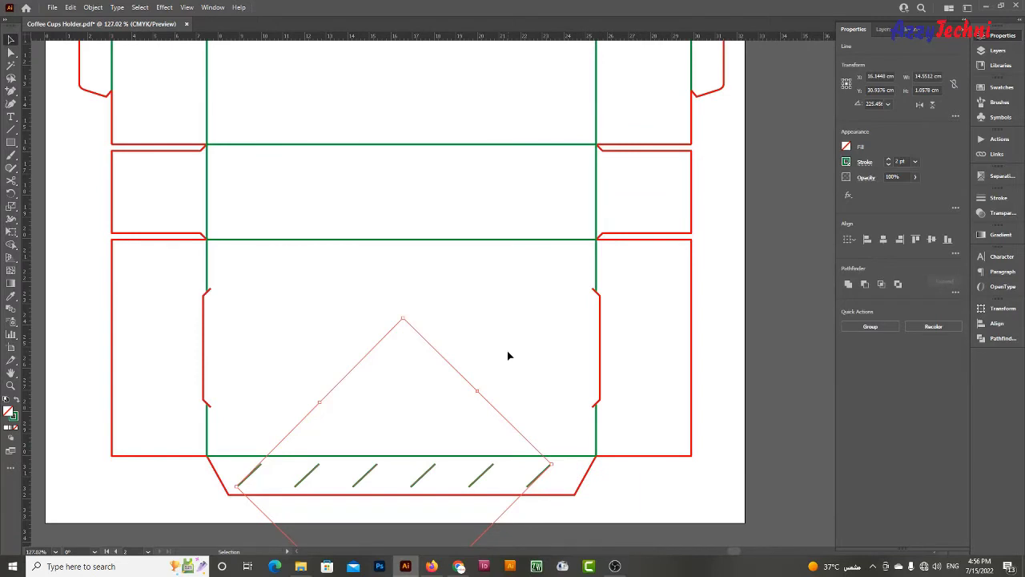
Recolour the selected hatch lines brown from the Swatches panel
left_click(1000, 87)
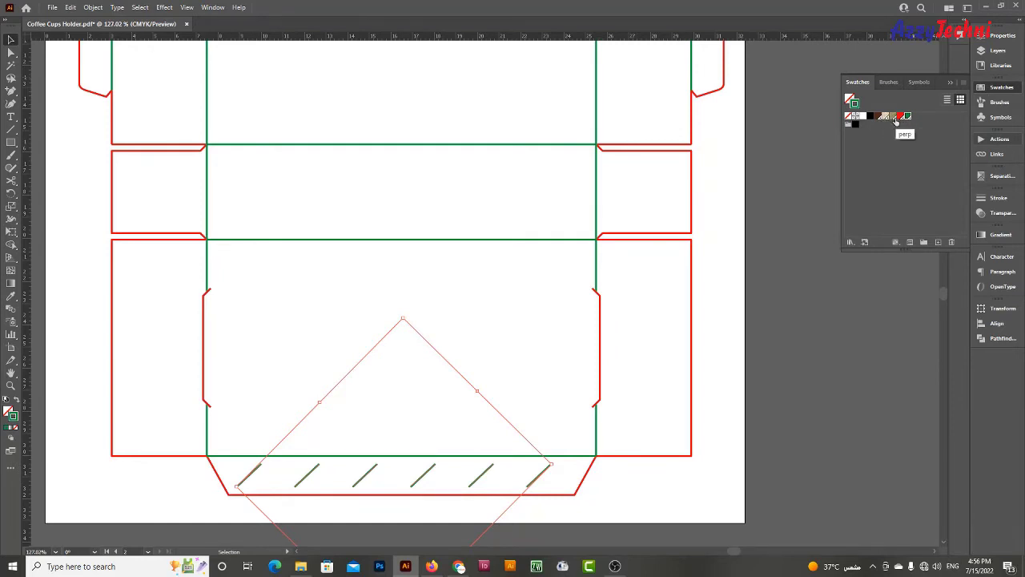
left_click(762, 256)
key("z")
left_click_drag(790, 371, 709, 419)
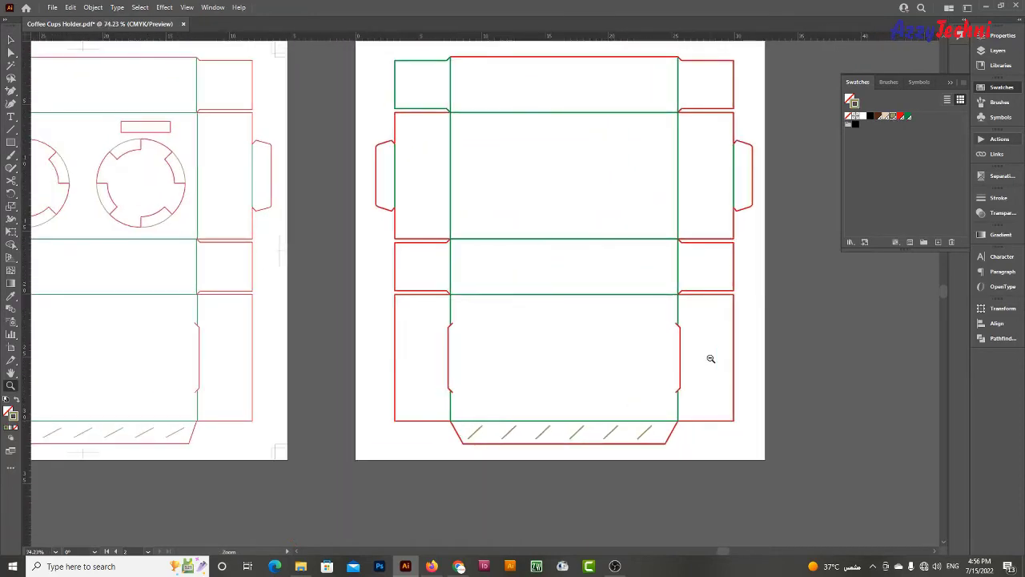
left_click_drag(774, 360, 671, 419)
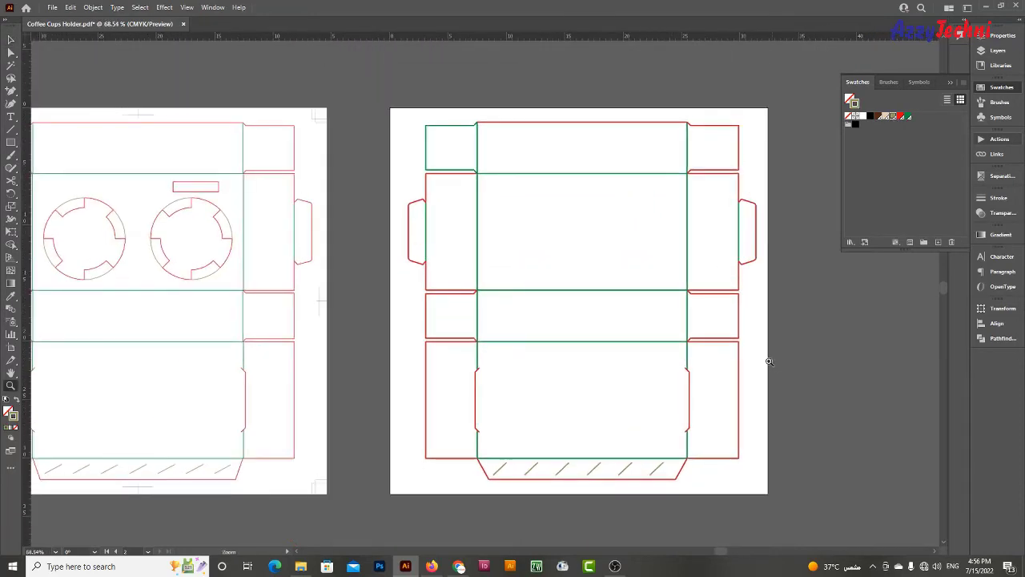
left_click_drag(766, 360, 751, 360)
left_click_drag(740, 440, 782, 449)
Nudge the upper endpoints of the six hatch lines slightly to the right
key("v")
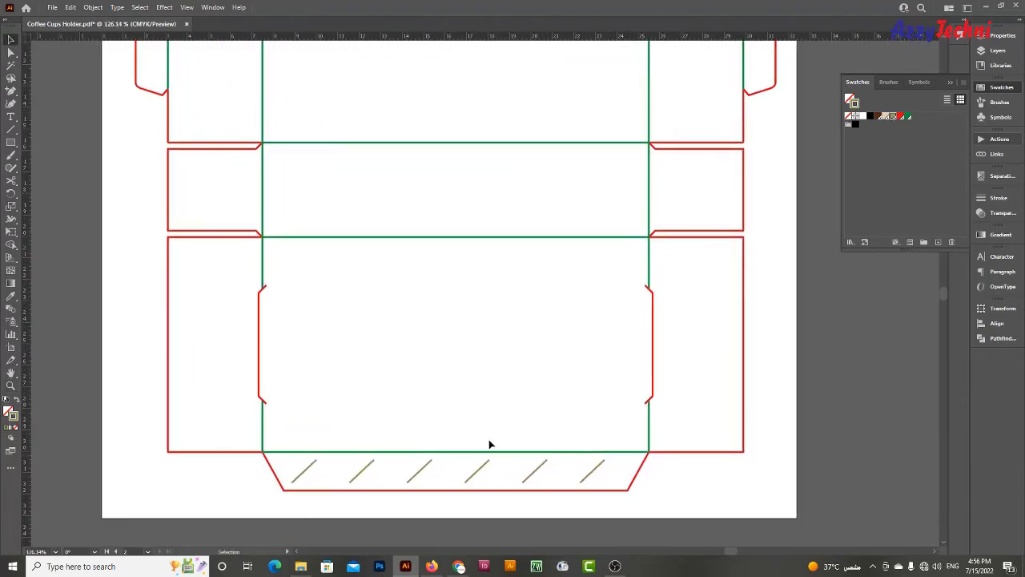
left_click_drag(312, 462, 625, 468)
key("a")
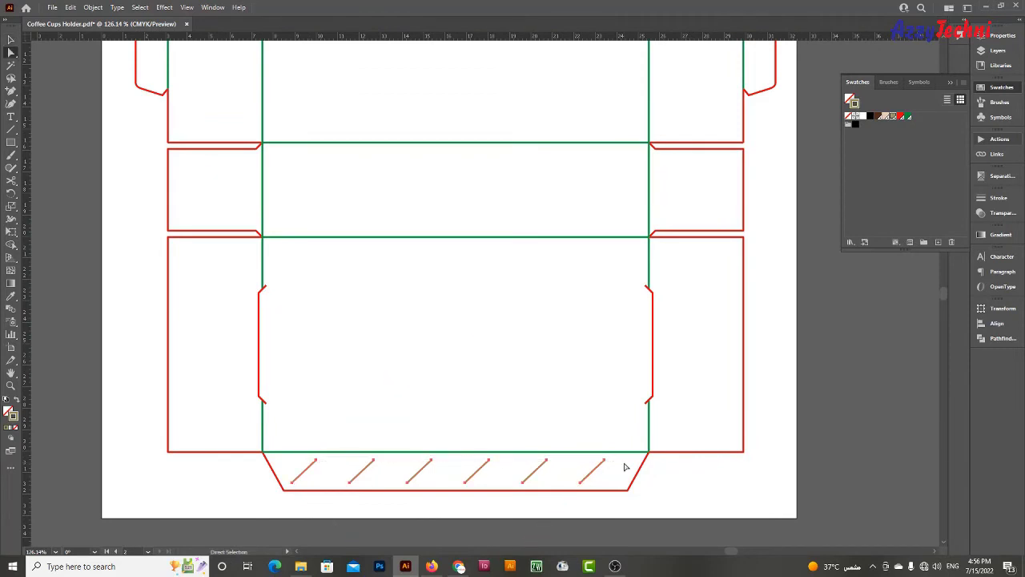
left_click_drag(304, 463, 623, 456)
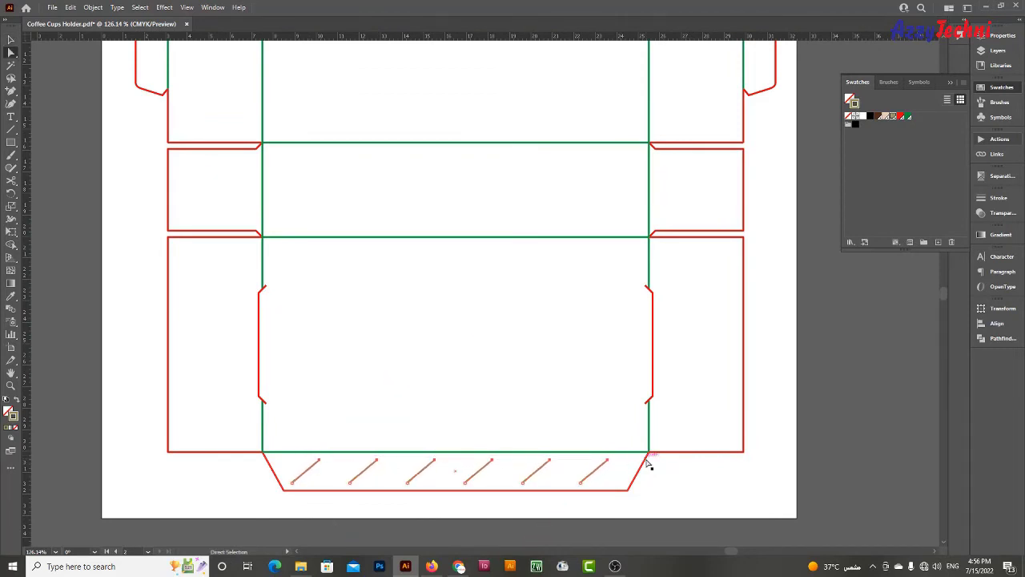
key("Right")
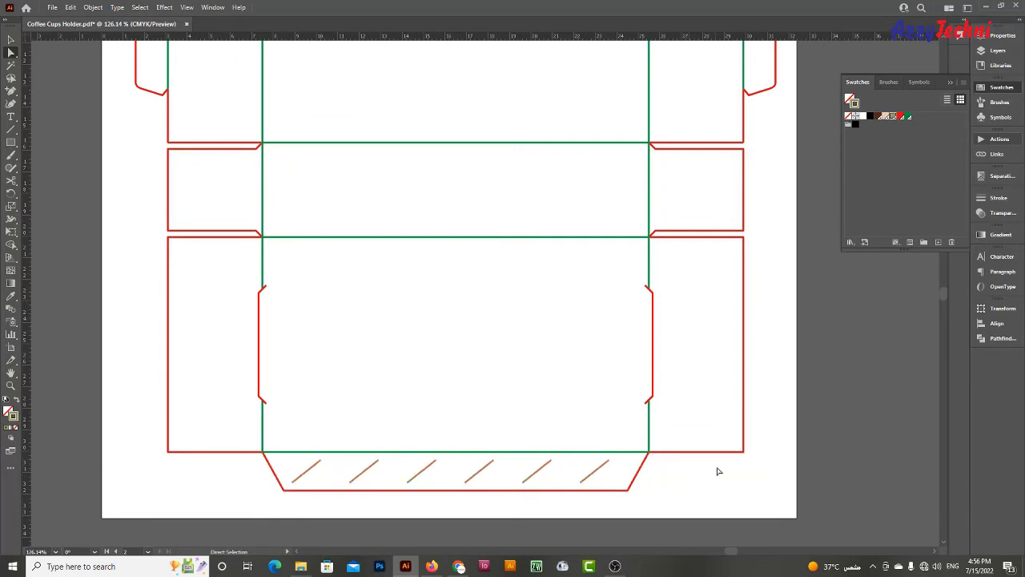
scroll(718, 471, "down", 5)
key("v")
scroll(601, 332, "up", 1)
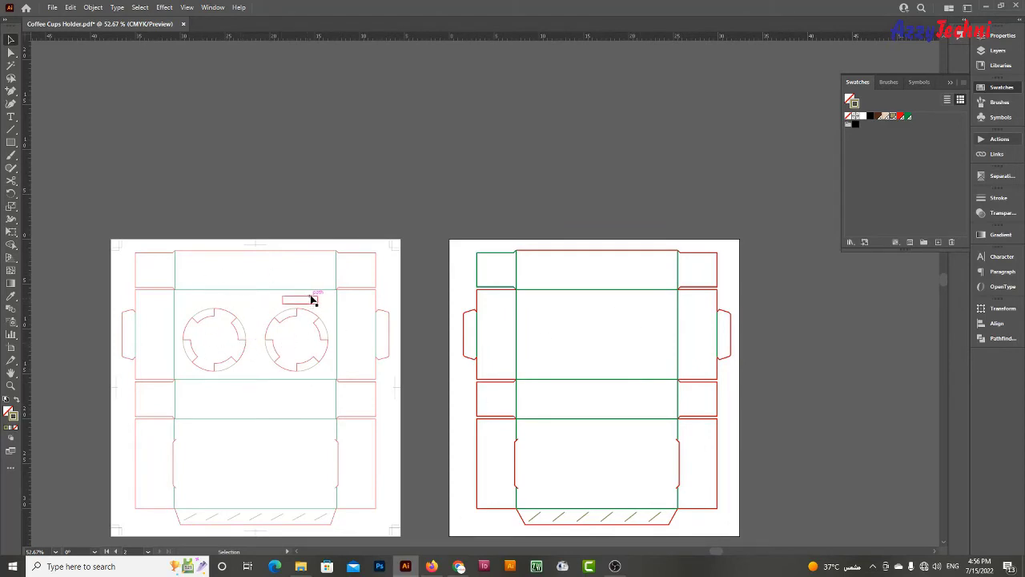
left_click_drag(275, 288, 365, 314)
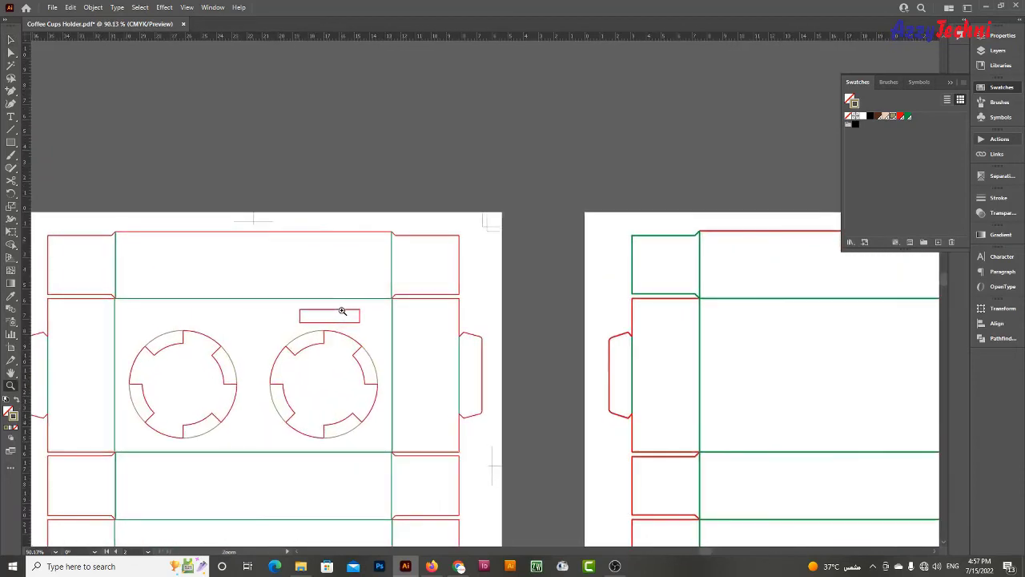
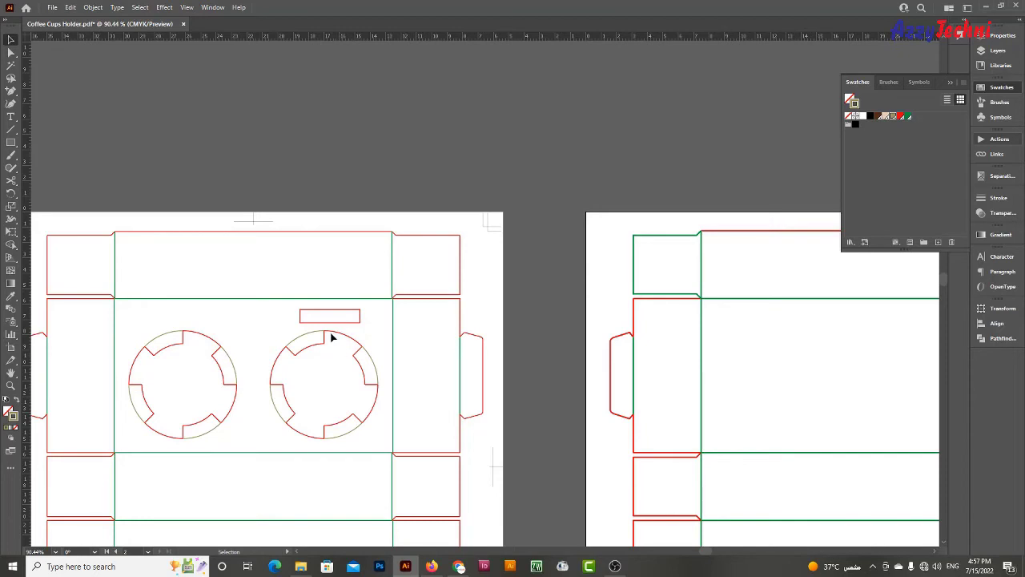
Draw a small rectangle near the slot above the cup hole, then undo it
key("z")
left_click_drag(320, 319, 513, 391)
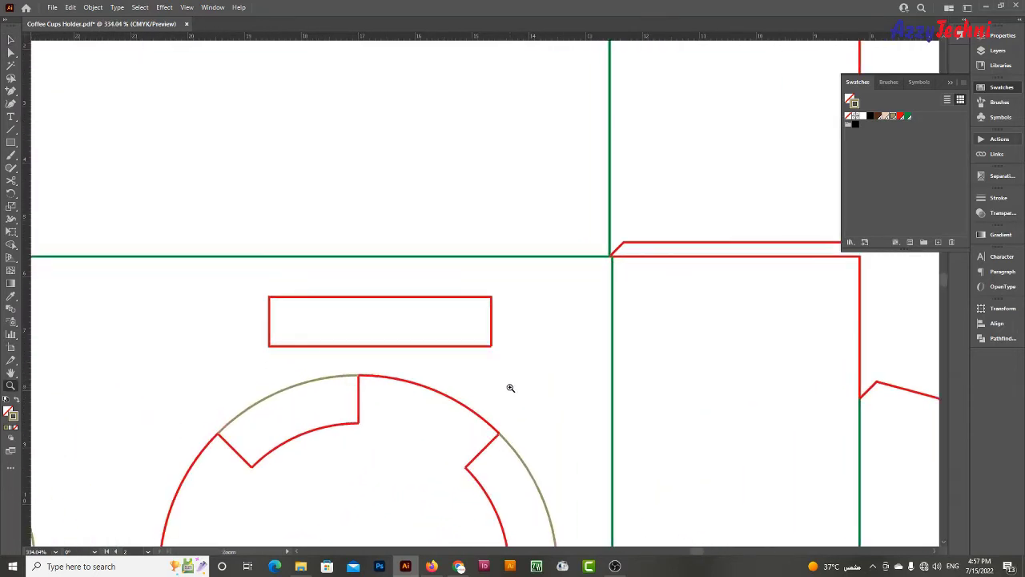
key("m")
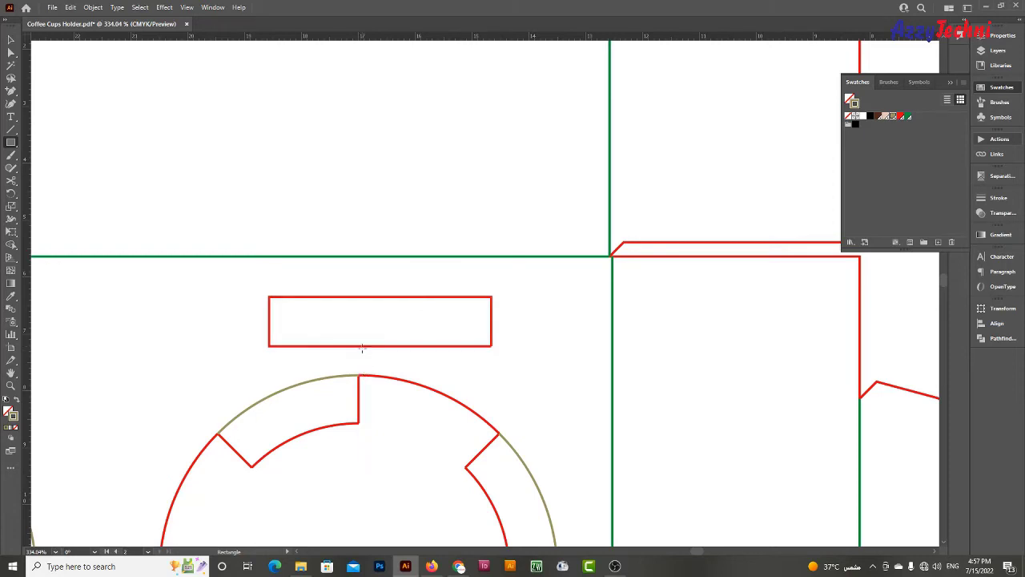
left_click_drag(362, 345, 380, 371)
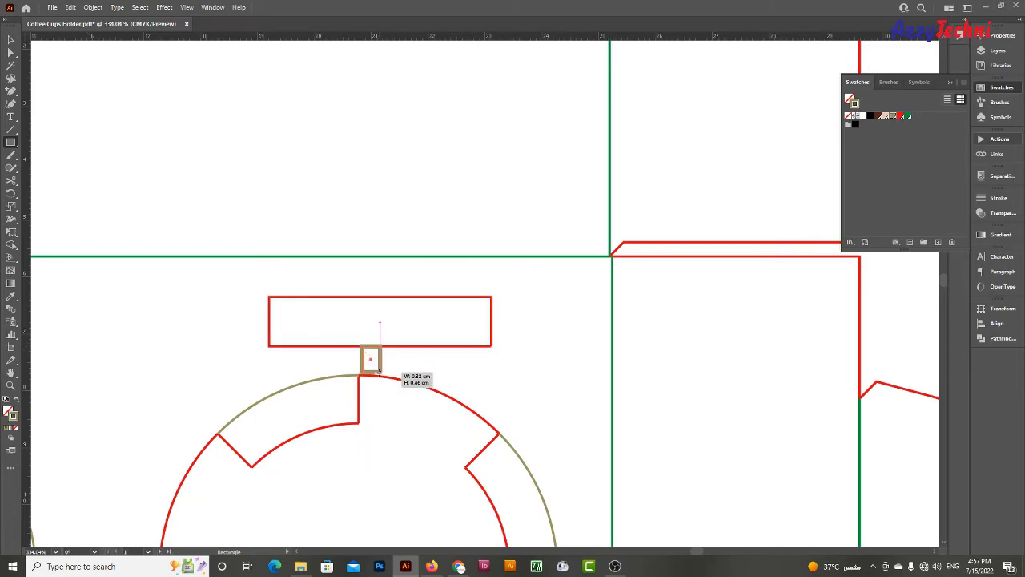
left_click_drag(379, 370, 381, 374)
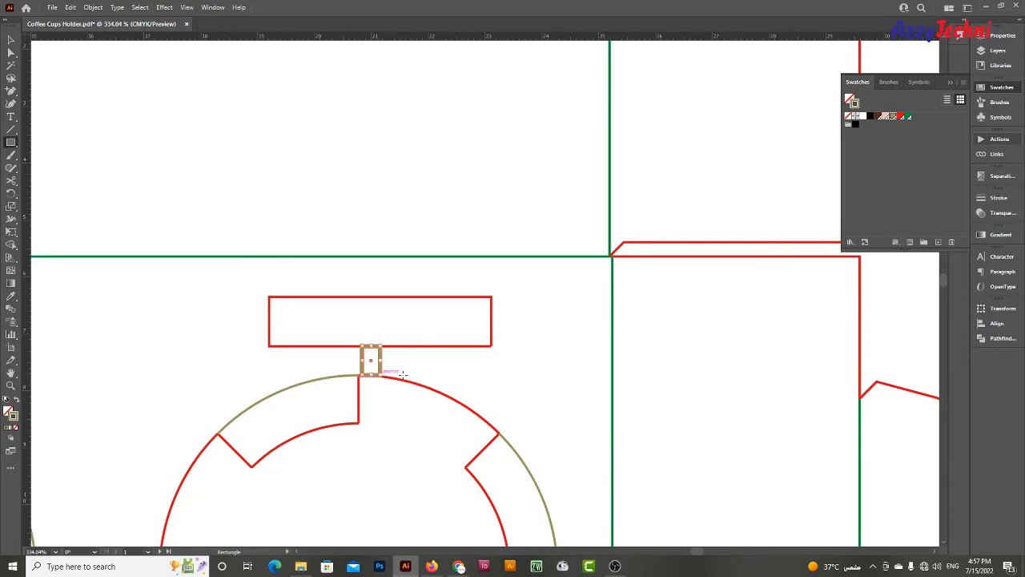
key("ctrl+z")
Check the size of the slot rectangle on the first artboard
key("z")
left_click(439, 346, "alt")
scroll(348, 284, "down", 5)
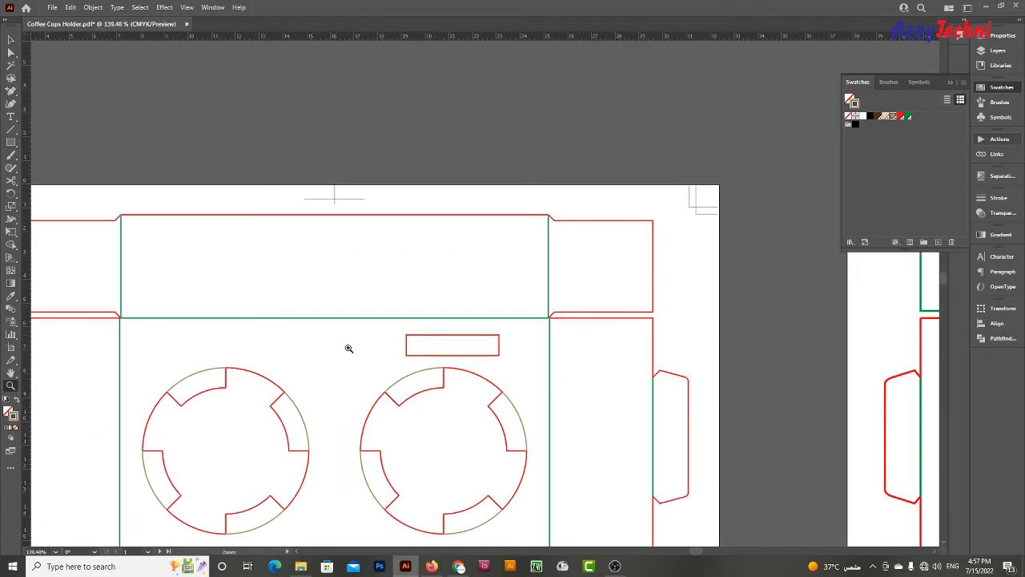
scroll(384, 341, "down", 3)
key("v")
scroll(479, 380, "down", 1)
scroll(400, 344, "right", 2)
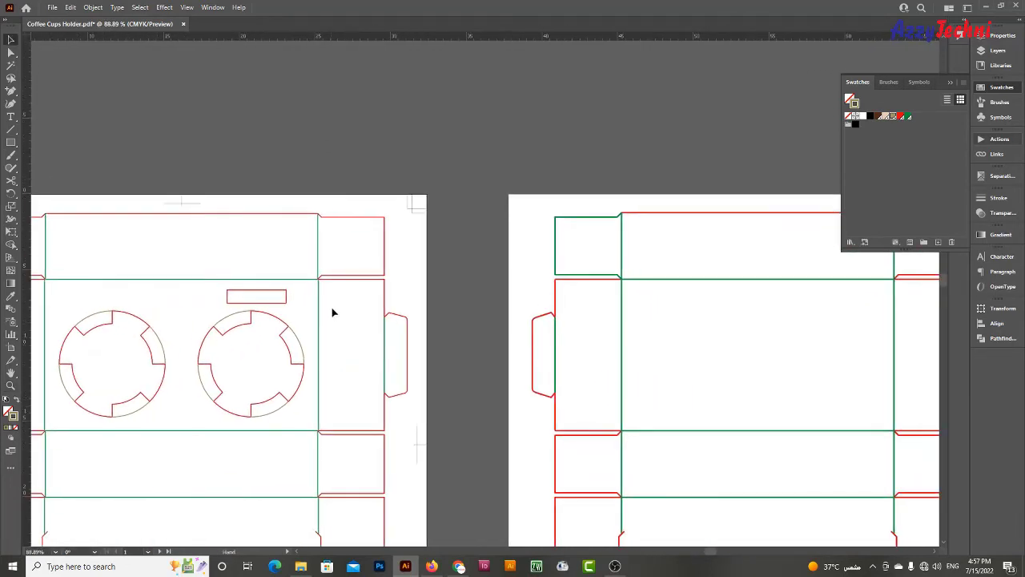
key("a")
left_click(282, 306)
key("v")
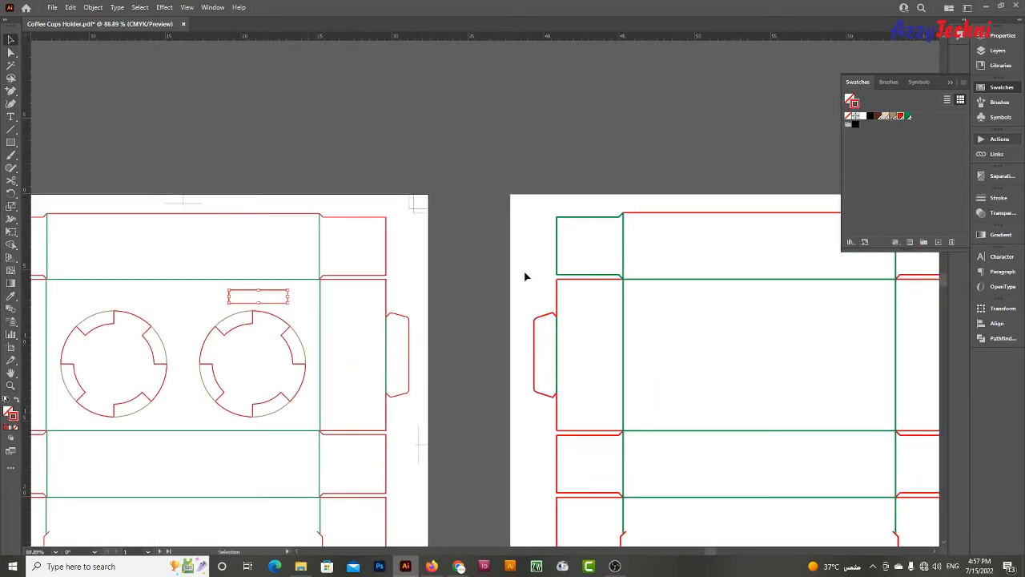
left_click(1001, 35)
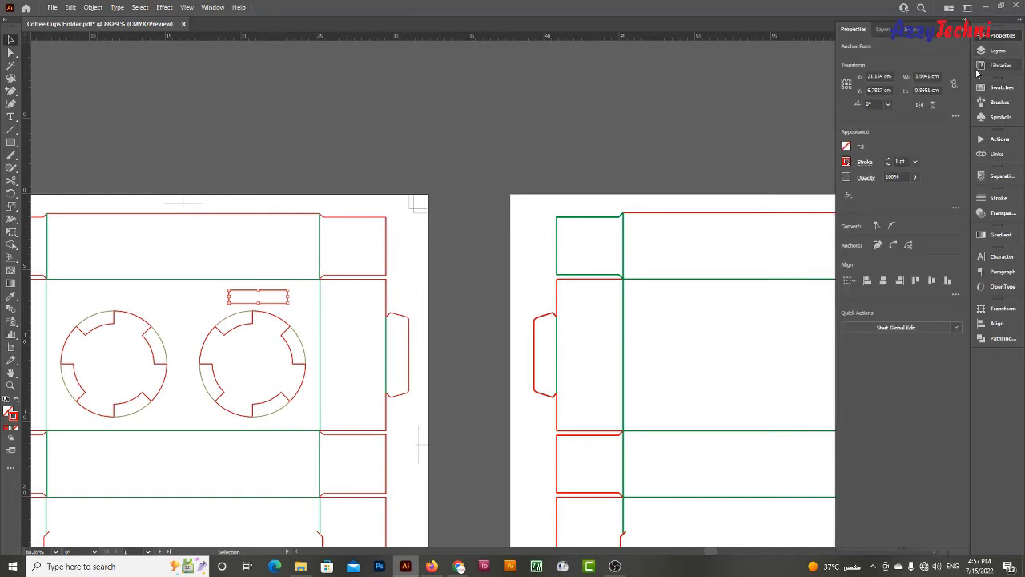
left_click(681, 126)
scroll(617, 129, "right", 3)
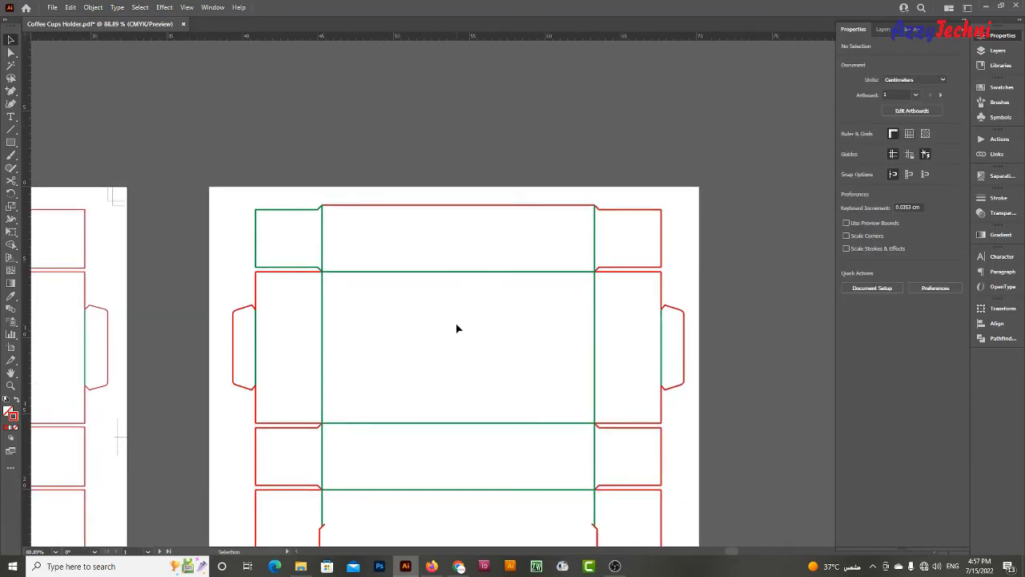
Create a 4 × 1 cm rectangle on the second artboard
key("m")
left_click(458, 329)
type("4")
key("Tab")
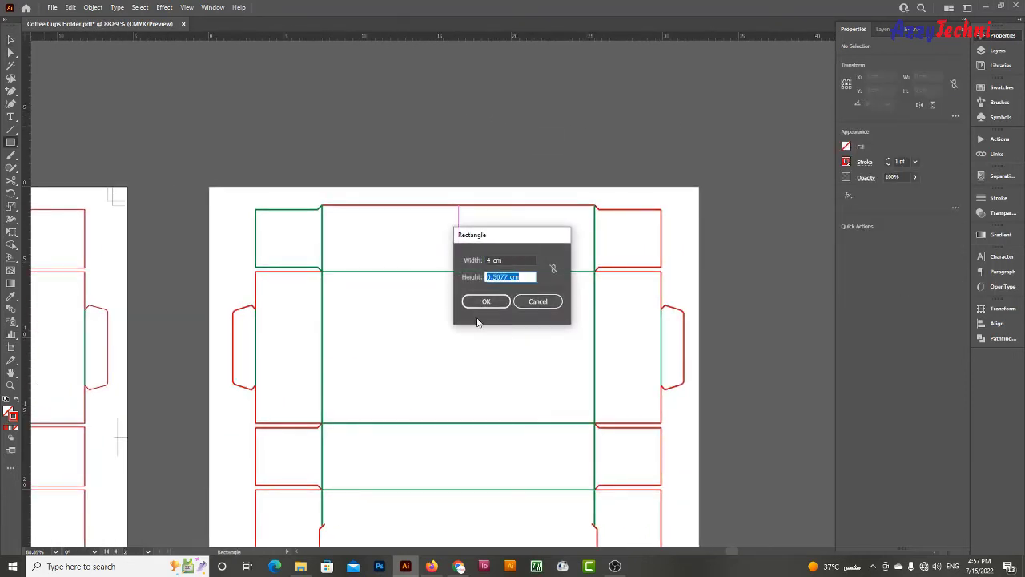
type("1")
key("Return")
key("v")
left_click_drag(489, 345, 531, 389)
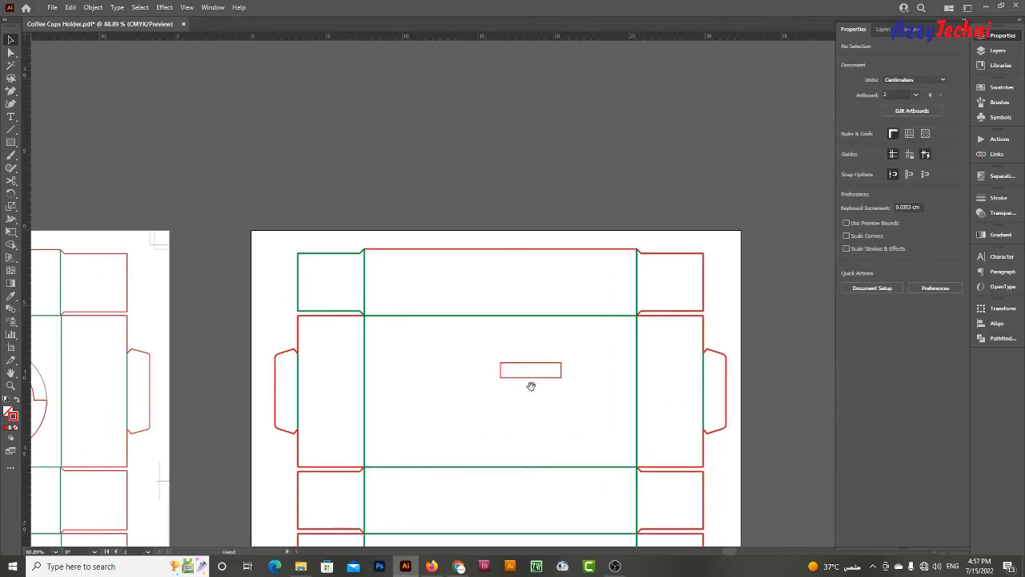
Give the new rectangle the red line style with the Eyedropper
key("i")
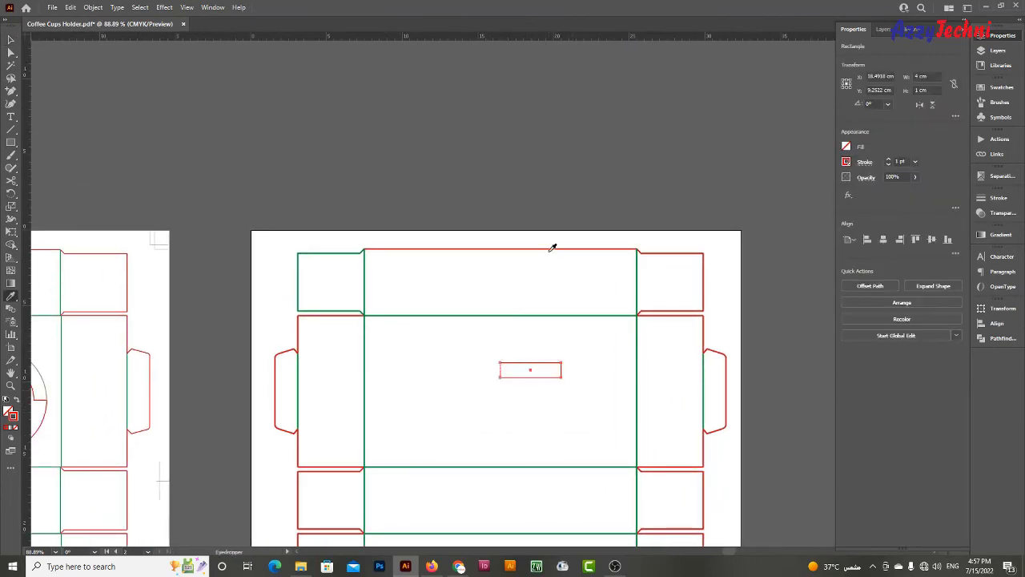
left_click(553, 244)
key("v")
left_click(588, 374)
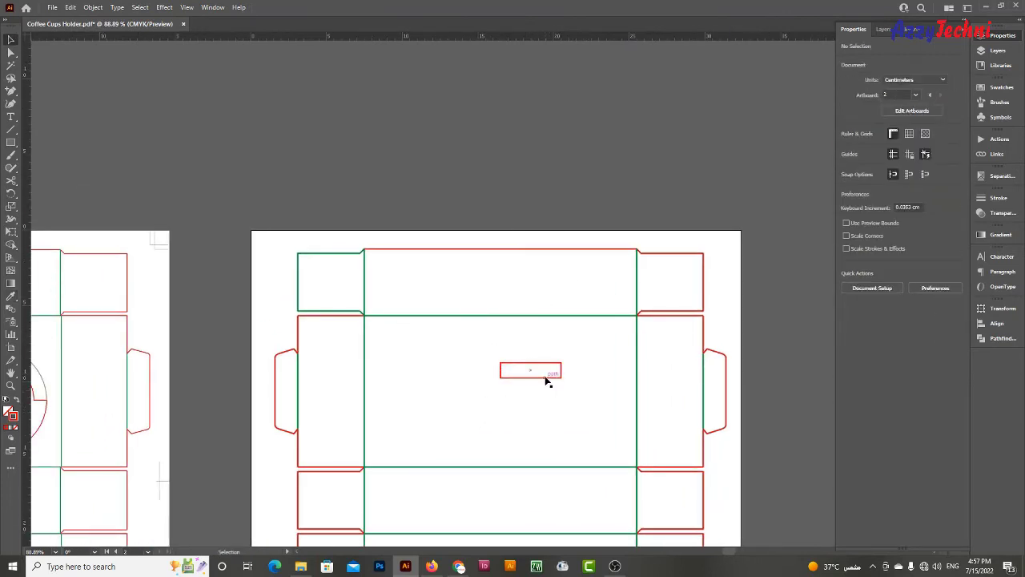
mouse_move(542, 381)
left_mouse_down()
mouse_move(691, 387)
mouse_move(653, 343)
left_mouse_up()
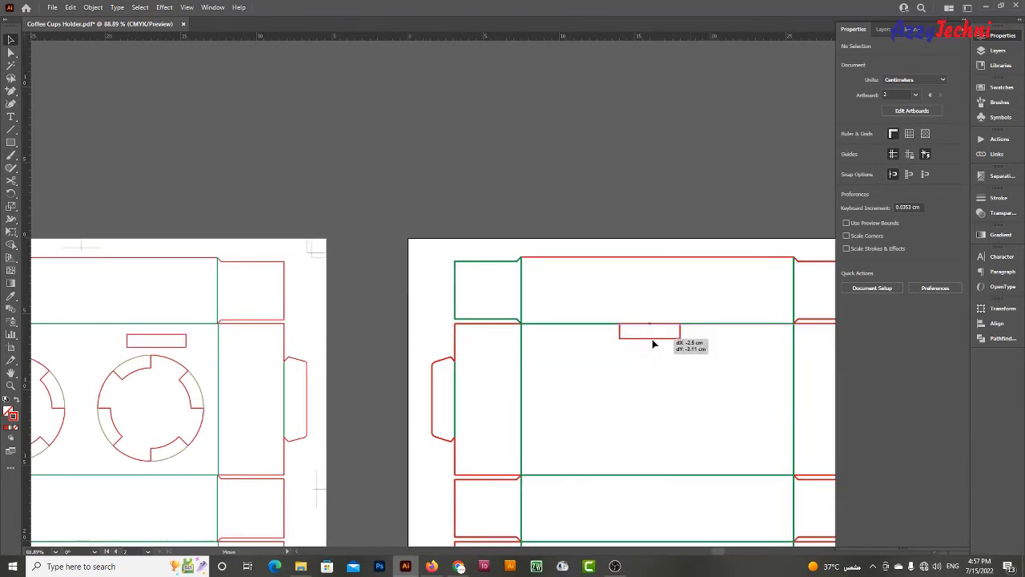
Move the rectangle up onto the top green fold line with 0 horizontal offset
left_click_drag(653, 343, 657, 343)
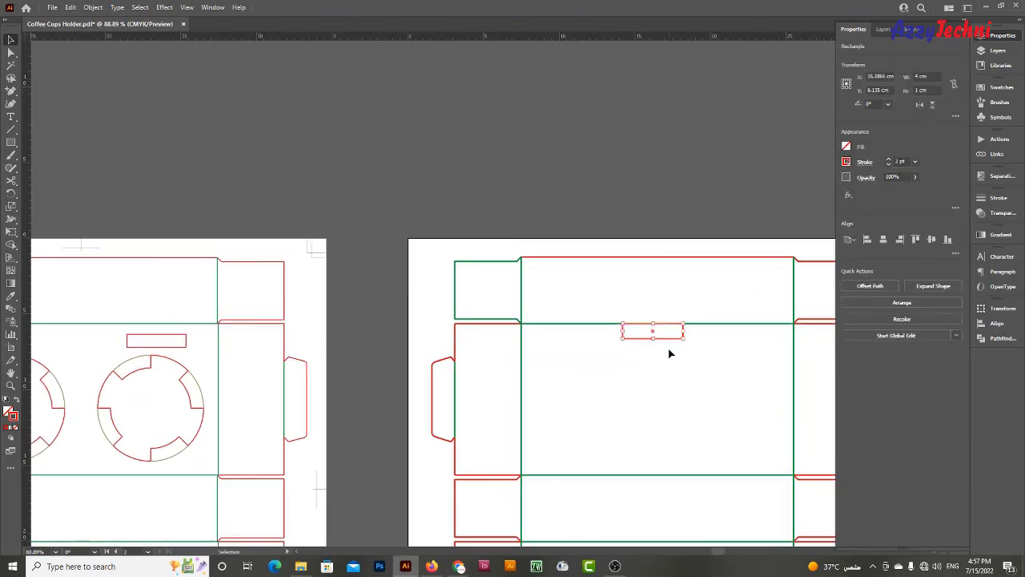
key("Return")
key("Tab")
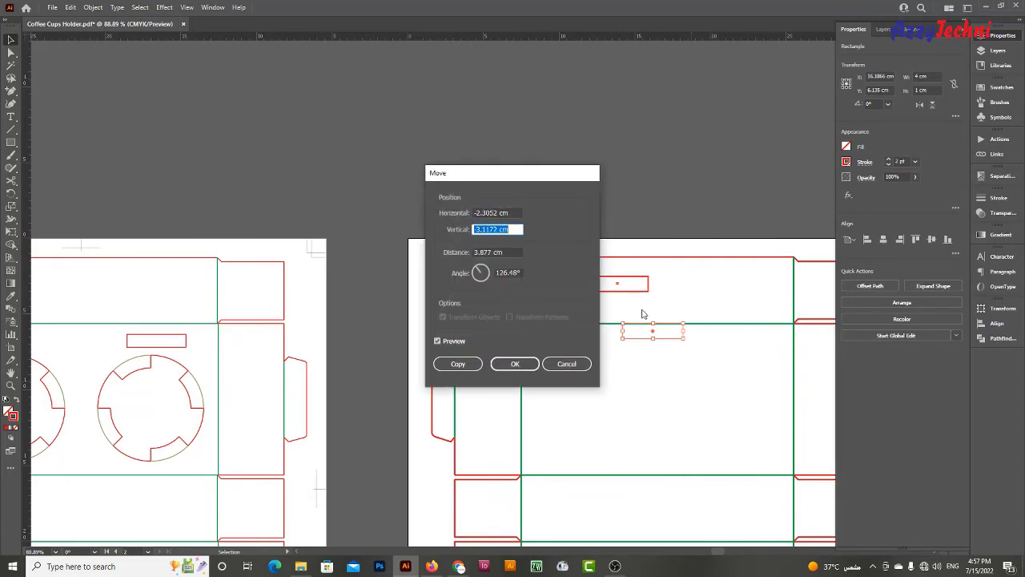
double_click(509, 213)
type("0")
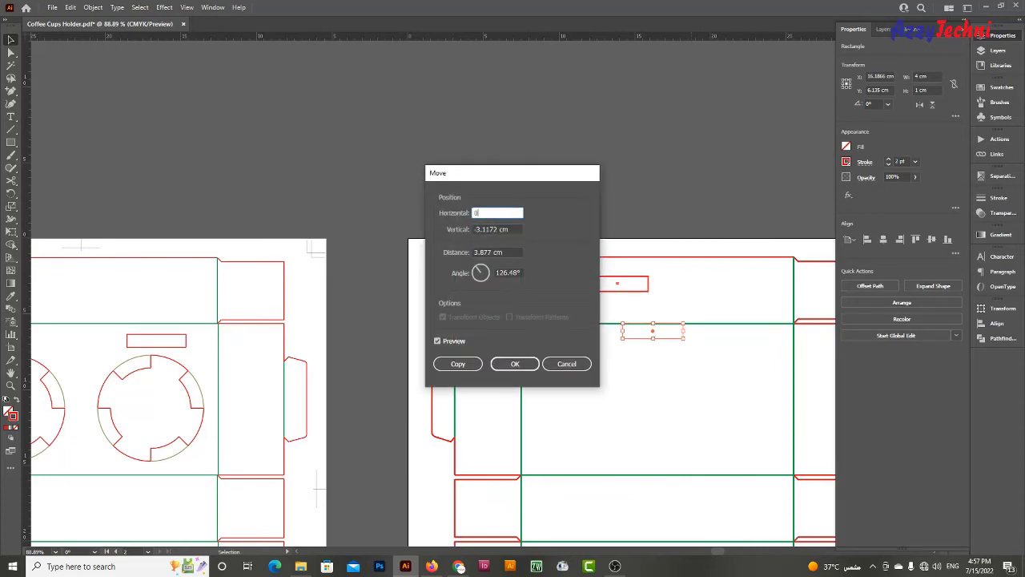
key("Tab")
key("Return")
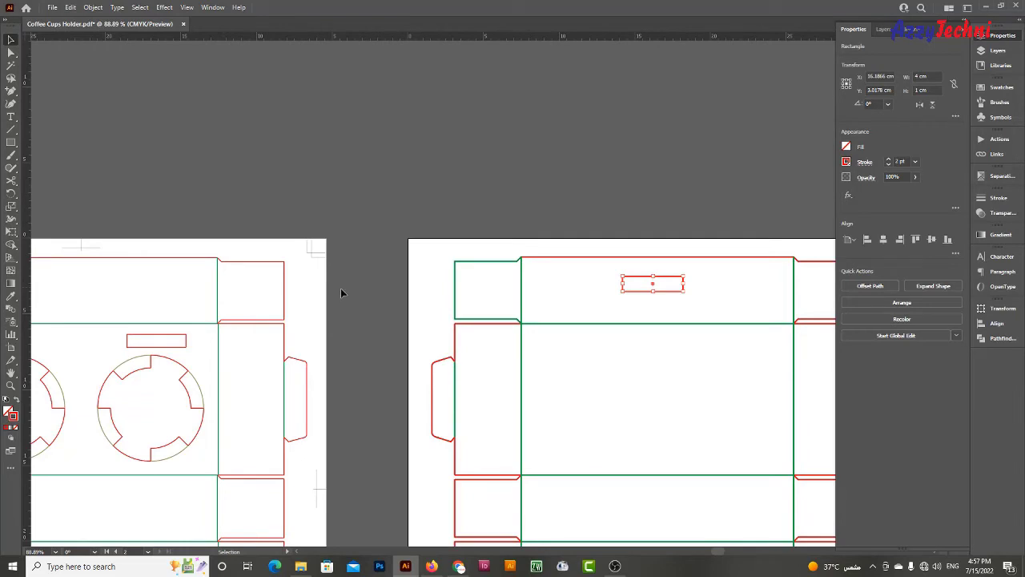
key("ctrl+z")
key("ctrl+shift+z")
Align the rectangle's top with the red edge, then shift it down 0.5 cm
key("z")
left_click_drag(716, 286, 820, 460)
key("v")
left_click(703, 339)
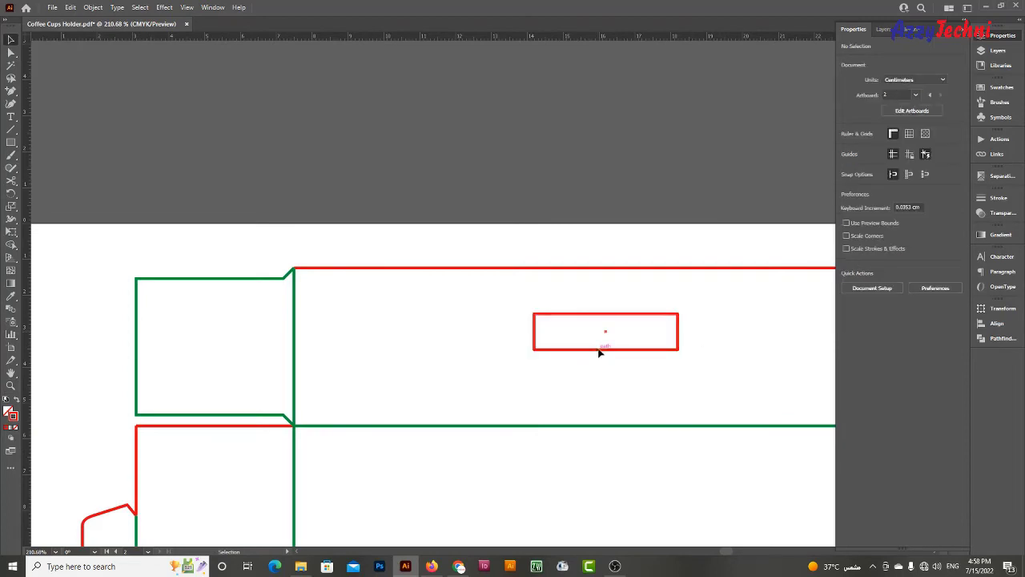
left_click_drag(600, 352, 598, 305)
key("Return")
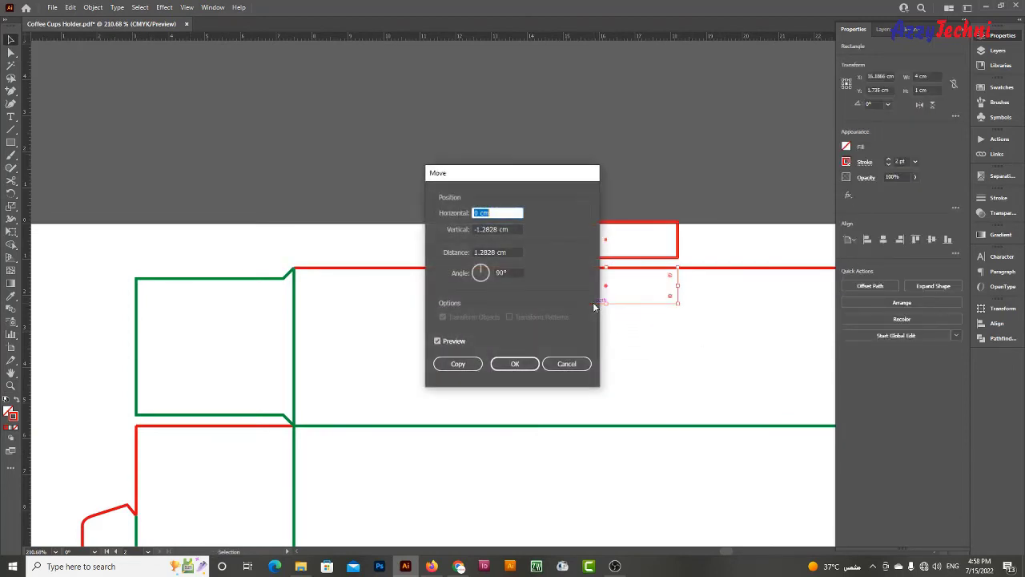
type("0")
key("Tab")
type("0.5")
key("Return")
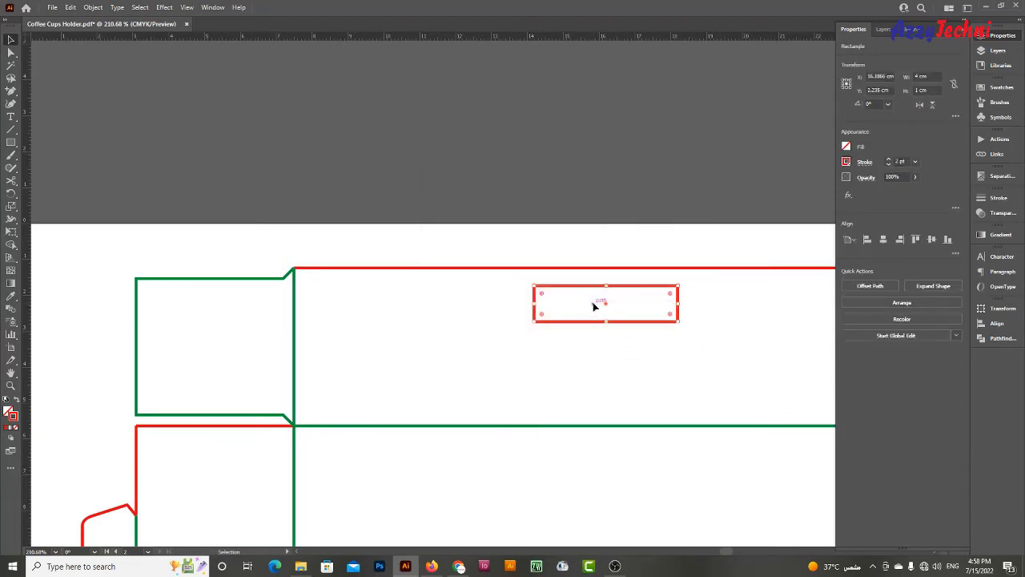
Place the rectangle on the green fold line and move it 0.5 cm below
left_click(600, 387)
left_click_drag(622, 289, 622, 431)
key("Return")
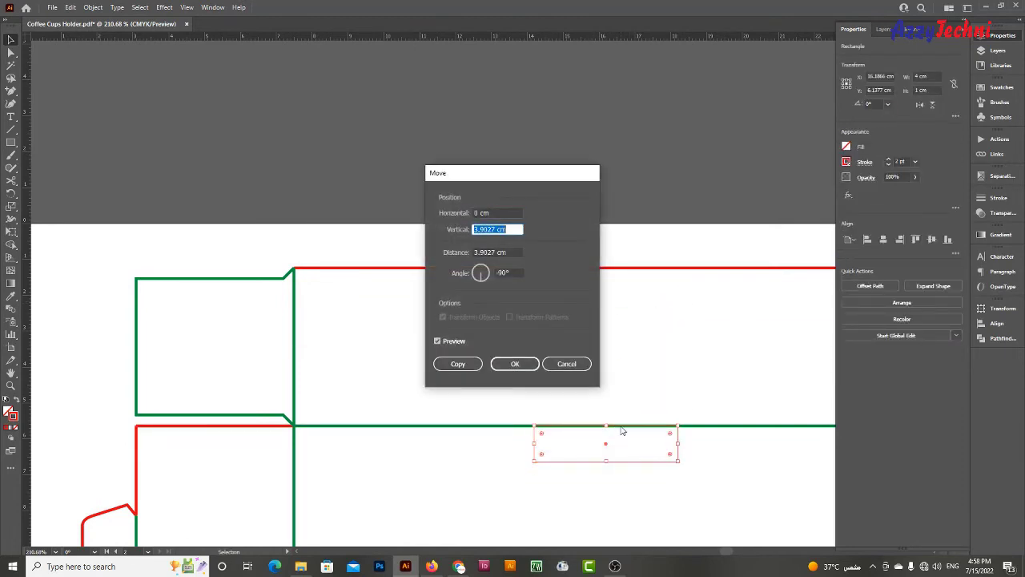
type("0.5")
key("Return")
key("ctrl+minus")
key("ctrl+minus")
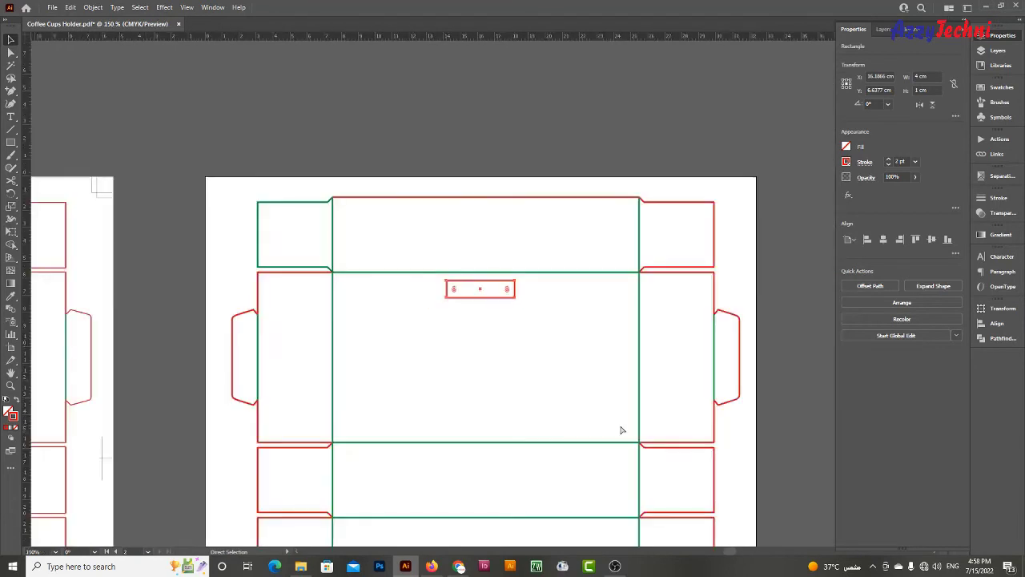
key("ctrl+minus")
key("ctrl+minus")
key("ctrl+minus")
key("ctrl+plus")
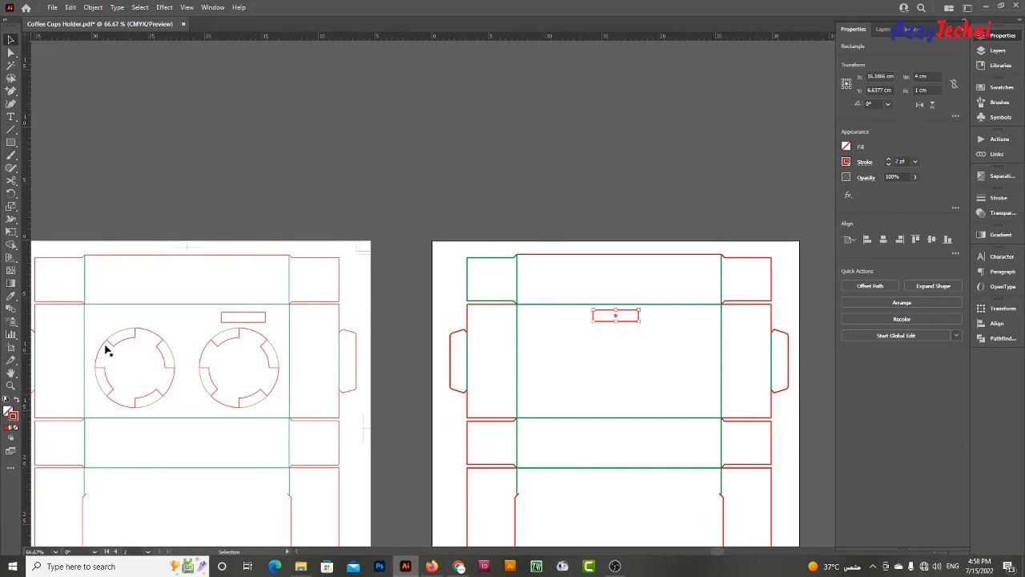
Create a 7 × 7 cm circle and place it beside the slot
left_click(618, 356)
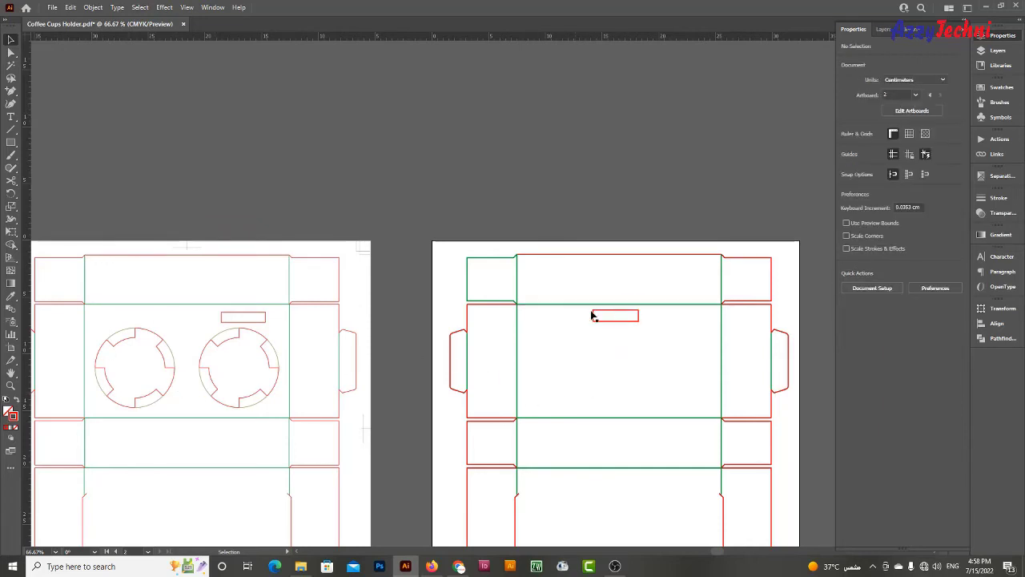
left_click_drag(616, 337, 640, 332)
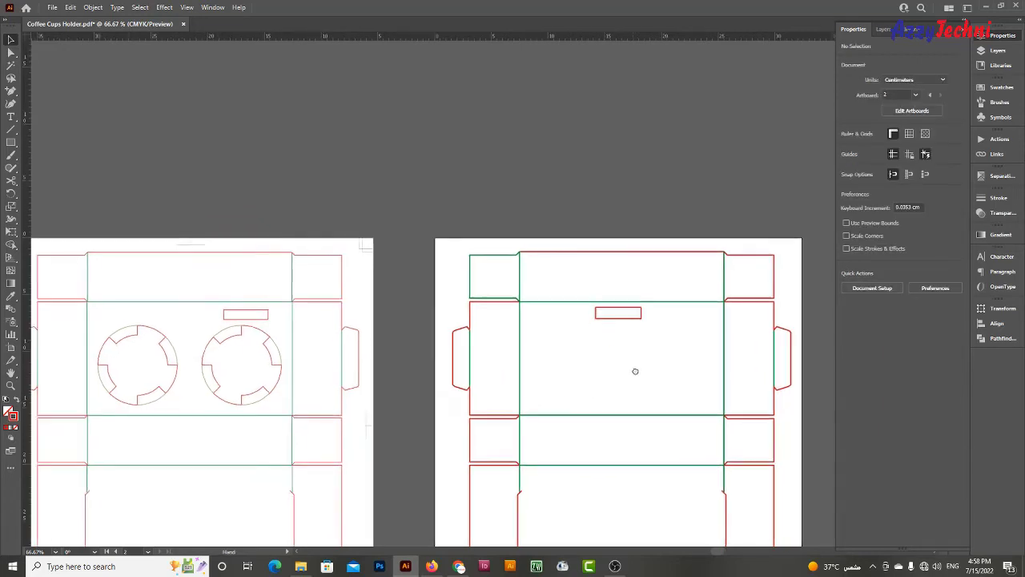
left_click_drag(652, 380, 614, 374)
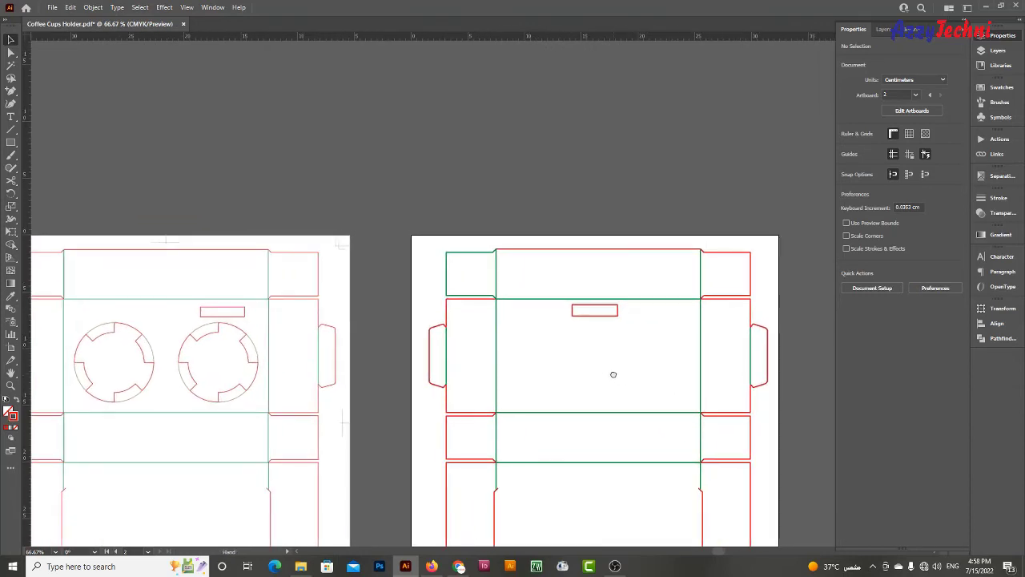
key("m")
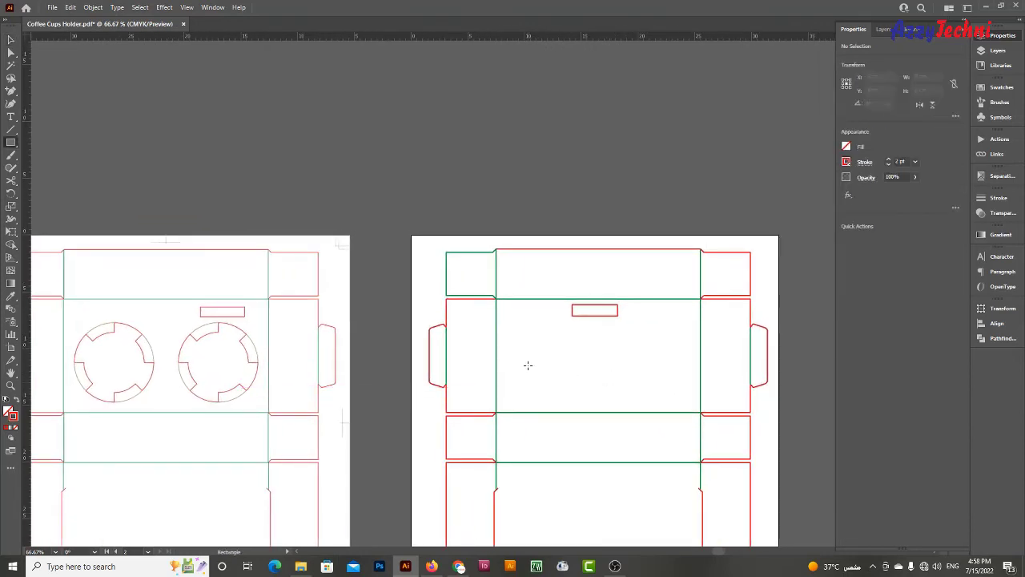
left_click(527, 359)
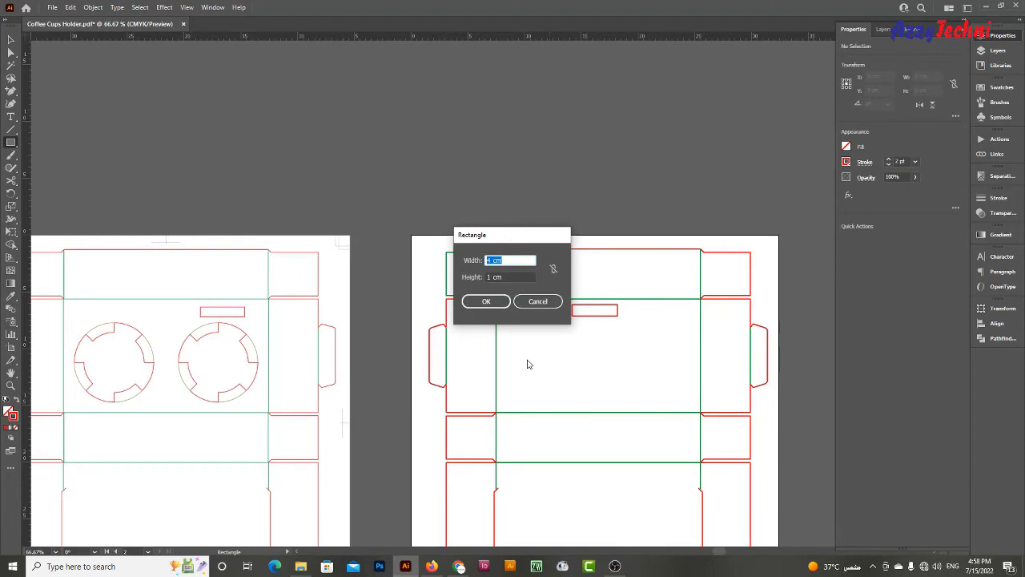
key("Escape")
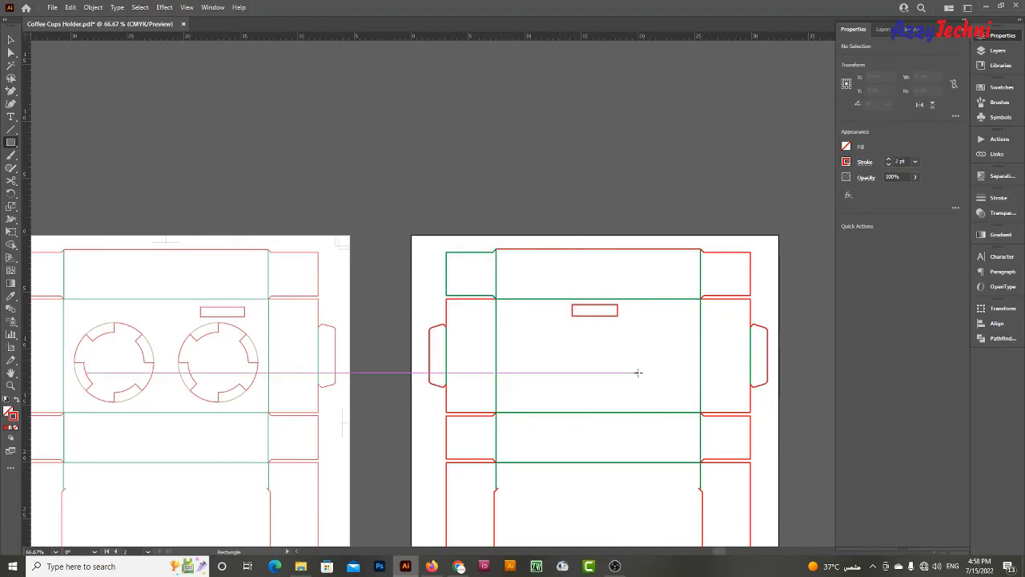
left_click(537, 342)
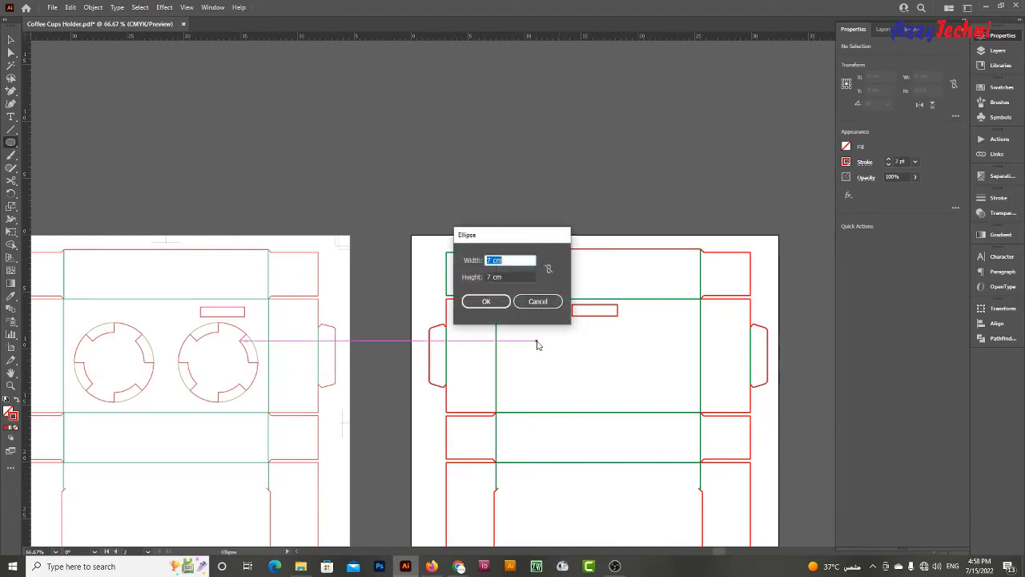
left_click(494, 299)
key("v")
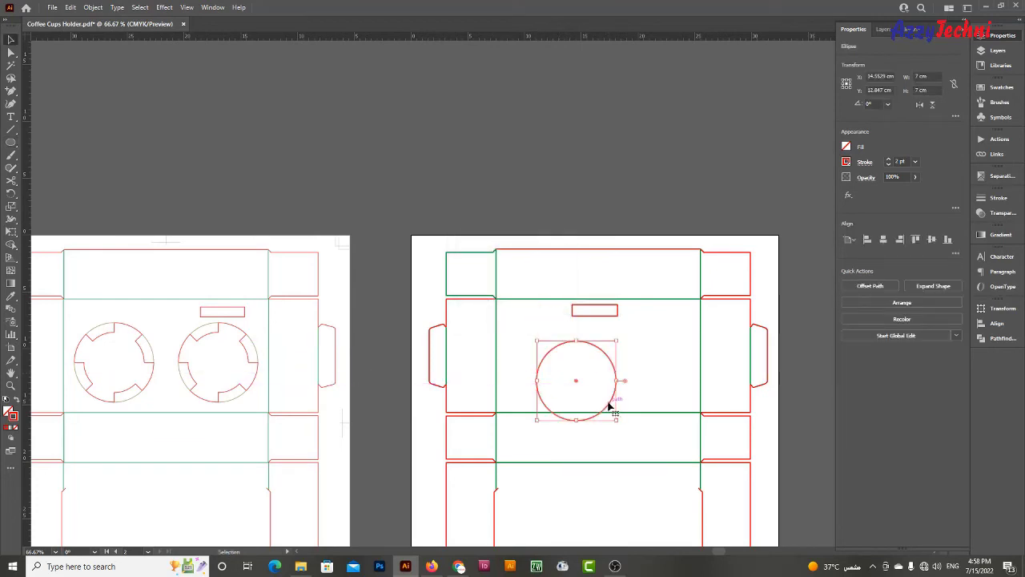
left_click_drag(608, 402, 584, 386)
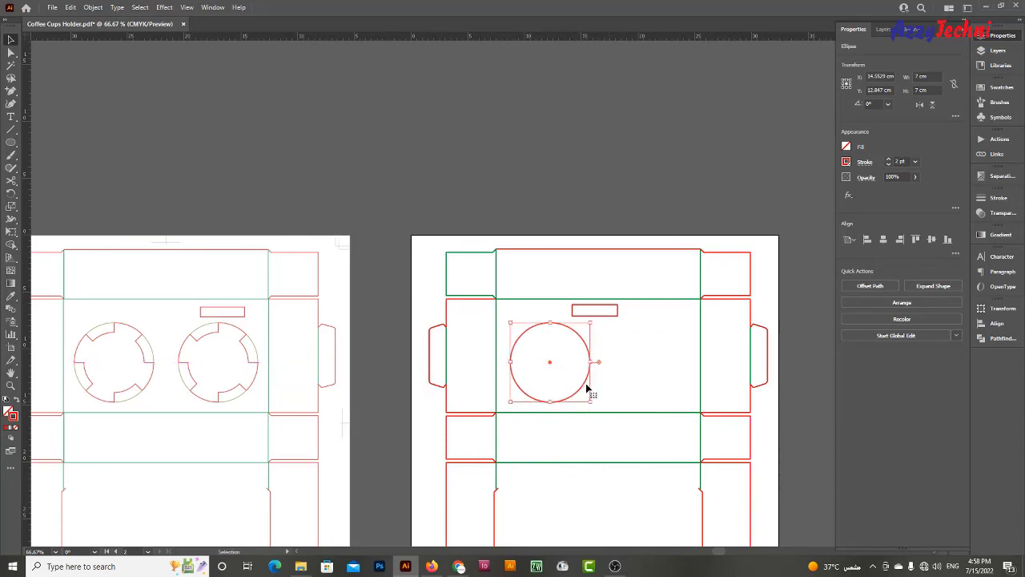
Nudge the slot rectangle down 0.3 cm
key("z")
left_click_drag(665, 446, 726, 428)
key("v")
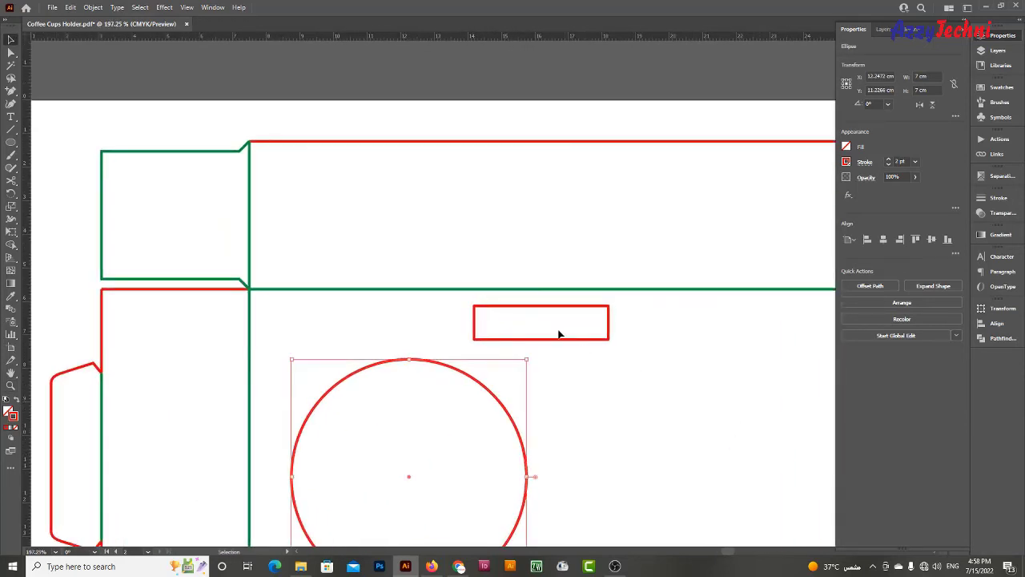
left_click(561, 338)
key("Return")
type("0.3")
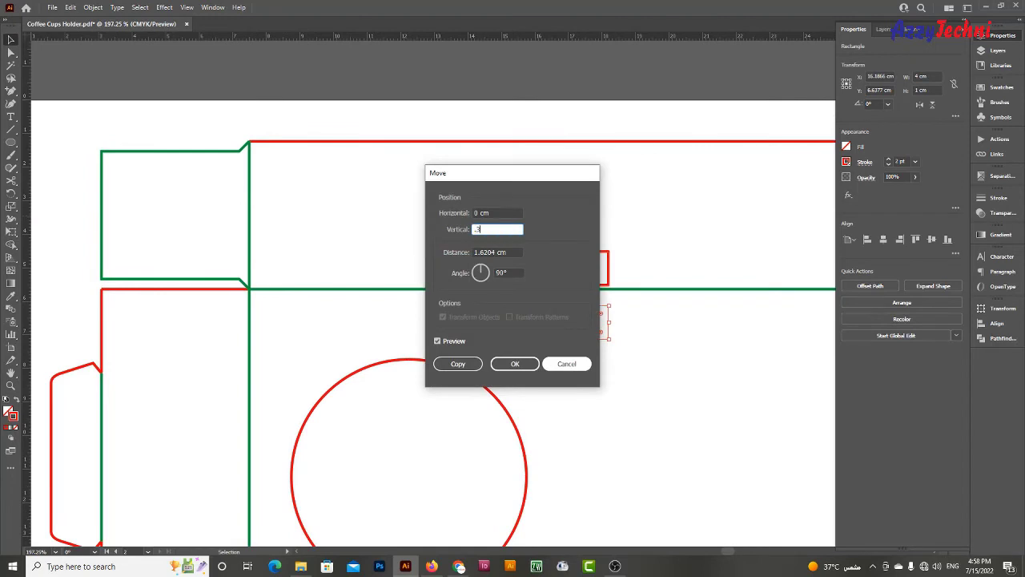
key("Return")
left_click(641, 446)
key("z")
mouse_move(641, 446)
left_mouse_down()
mouse_move(605, 421)
mouse_move(642, 328)
left_mouse_up()
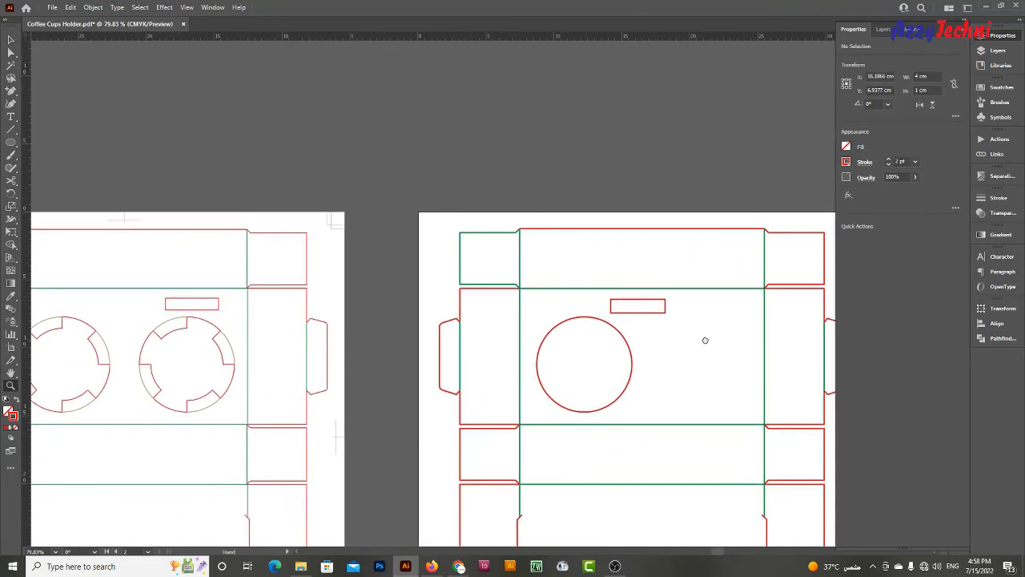
Make the inner circle 5.3 cm wide with proportions locked
key("v")
left_click(633, 357)
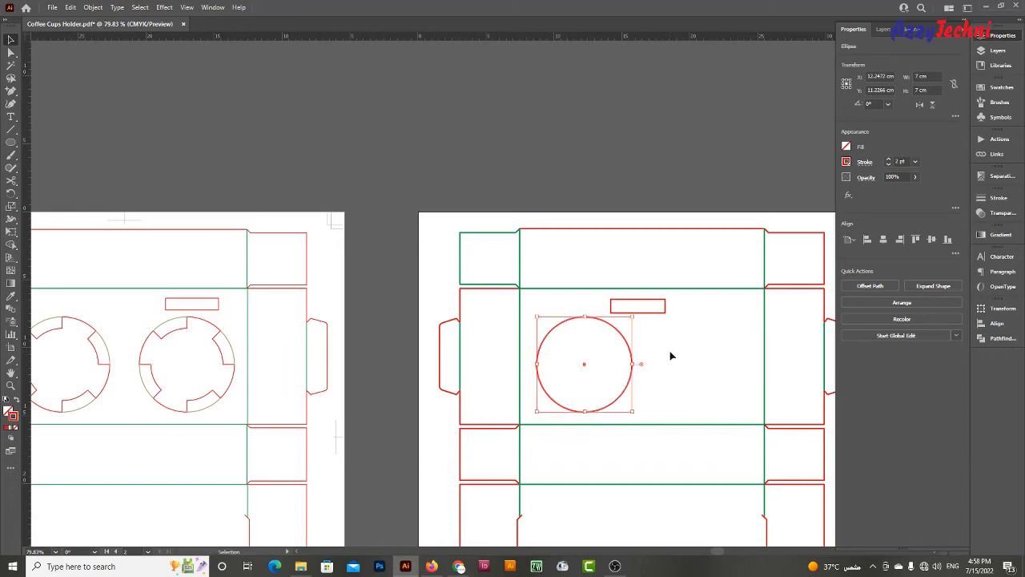
key("Return")
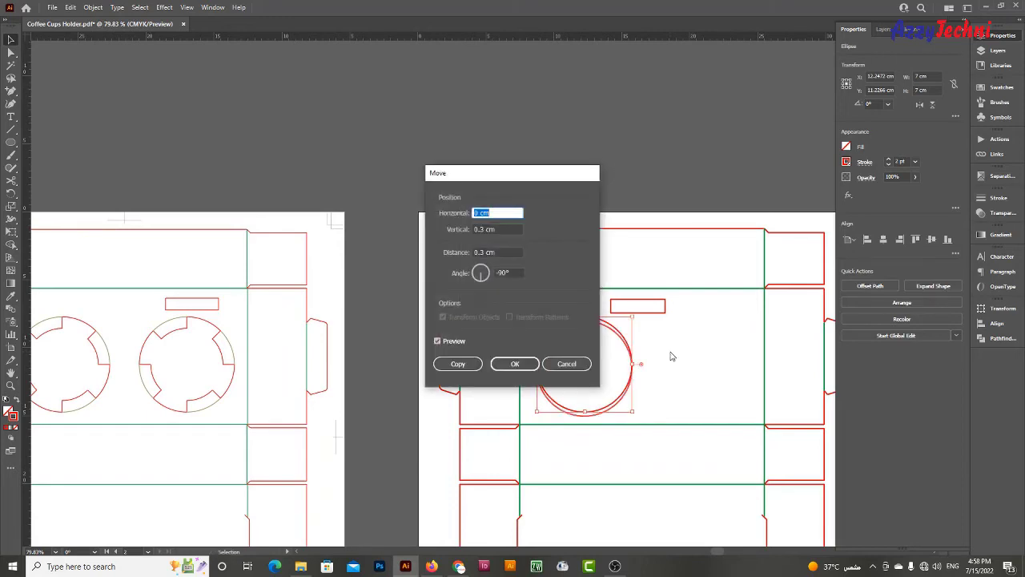
key("Escape")
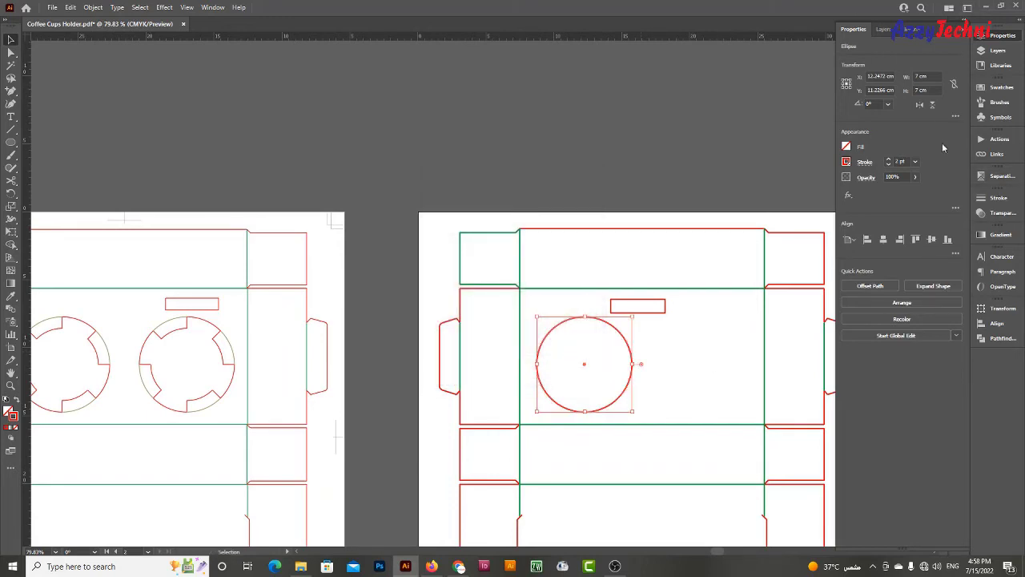
left_click(953, 83)
left_click(926, 76)
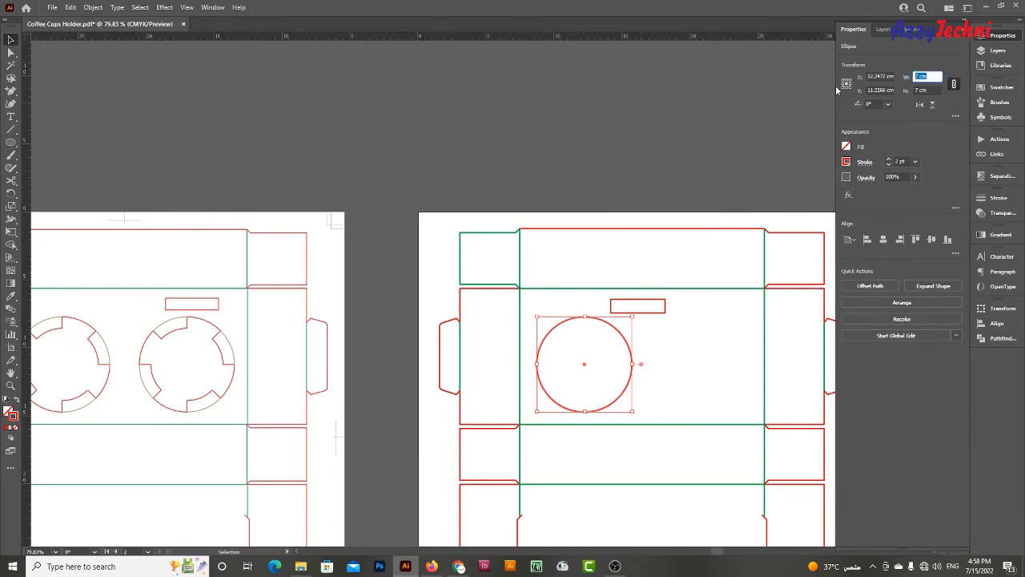
type("5.3")
key("Return")
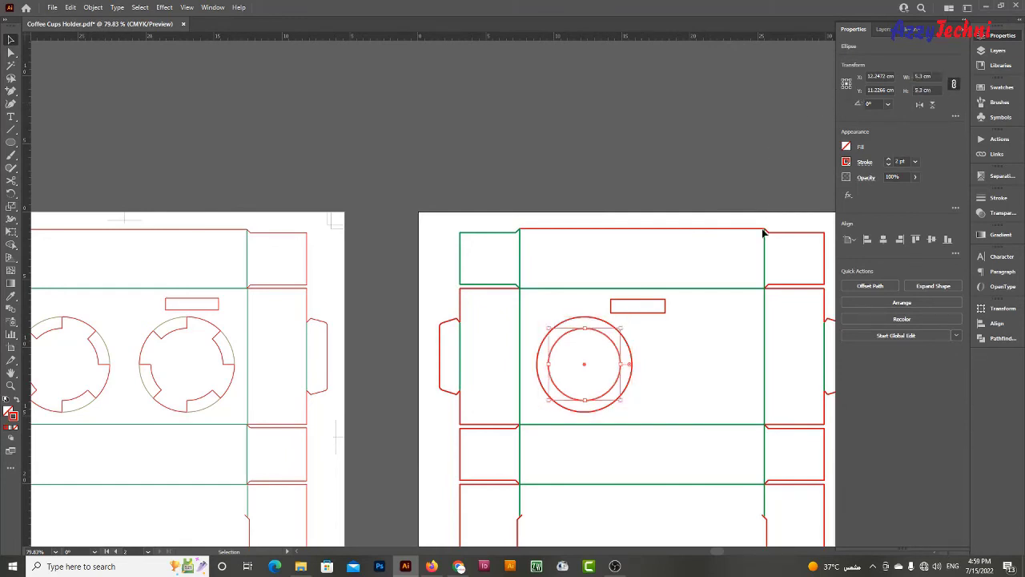
left_click(745, 335)
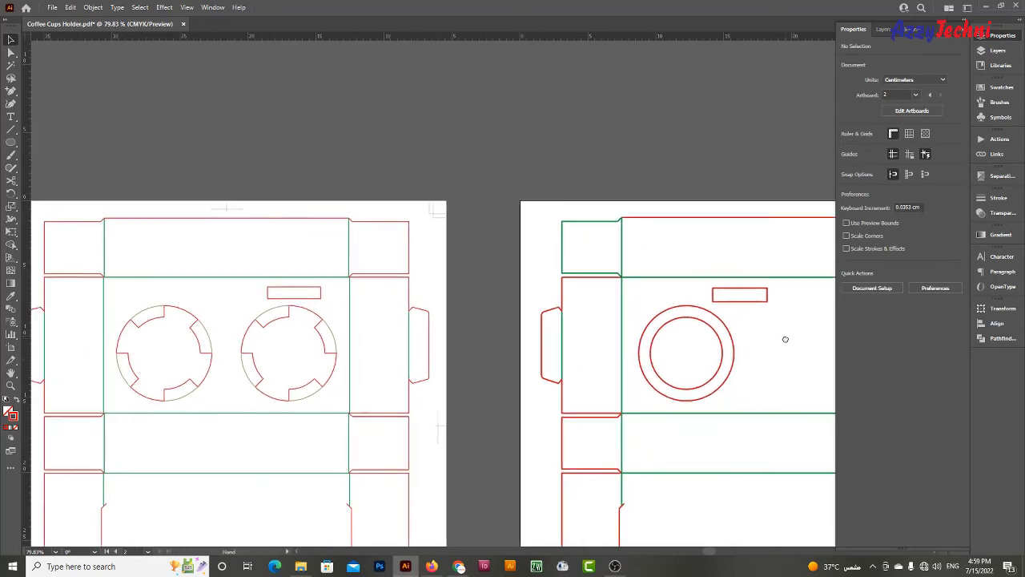
left_click_drag(745, 335, 782, 343)
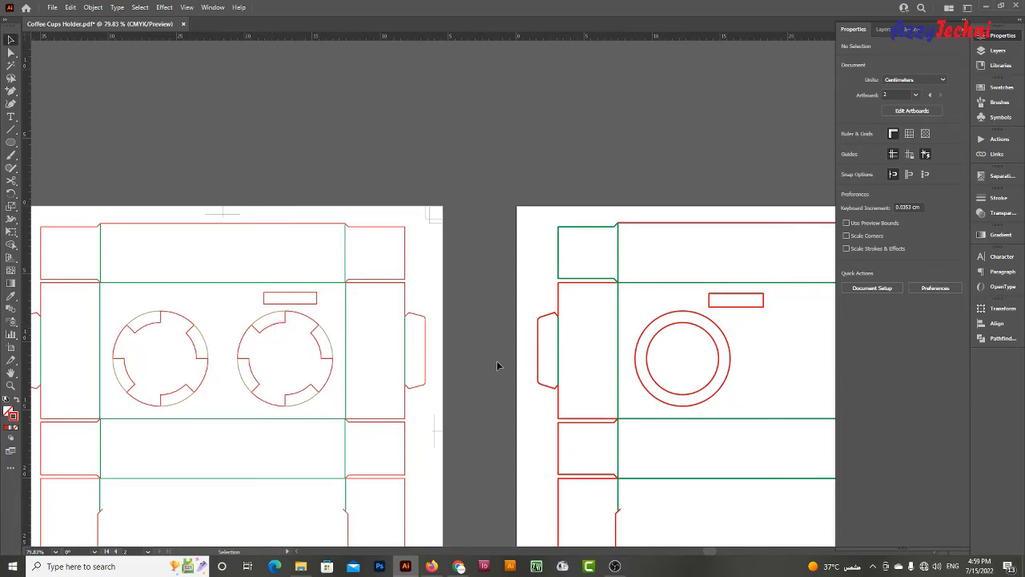
scroll(497, 365, "right", 5)
key("z")
mouse_move(510, 344)
left_mouse_down()
mouse_move(681, 410)
mouse_move(653, 399)
left_mouse_up()
Draw a vertical line about 3.1 cm long from above the outer ring toward the centre
key("v")
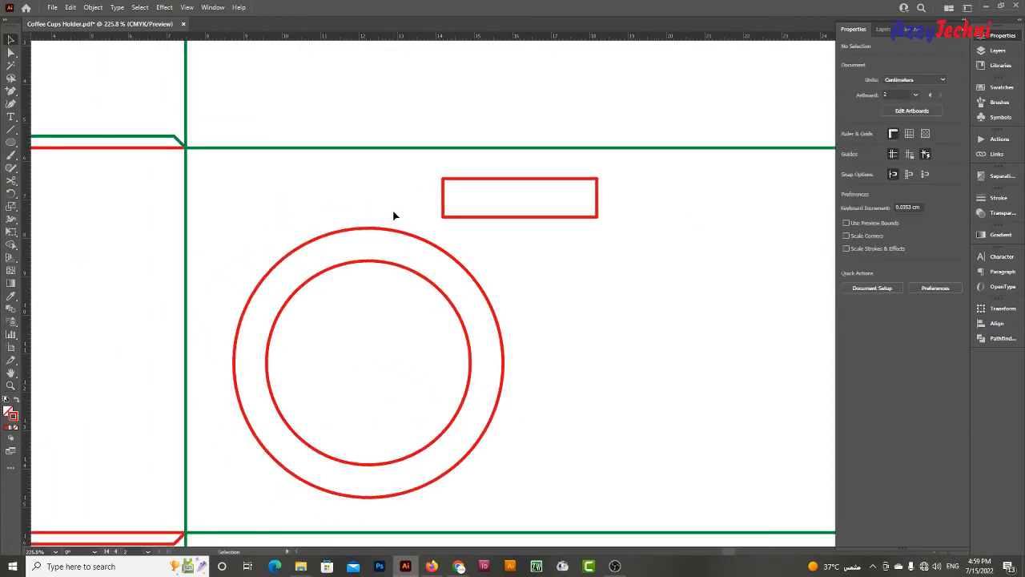
key("backslash")
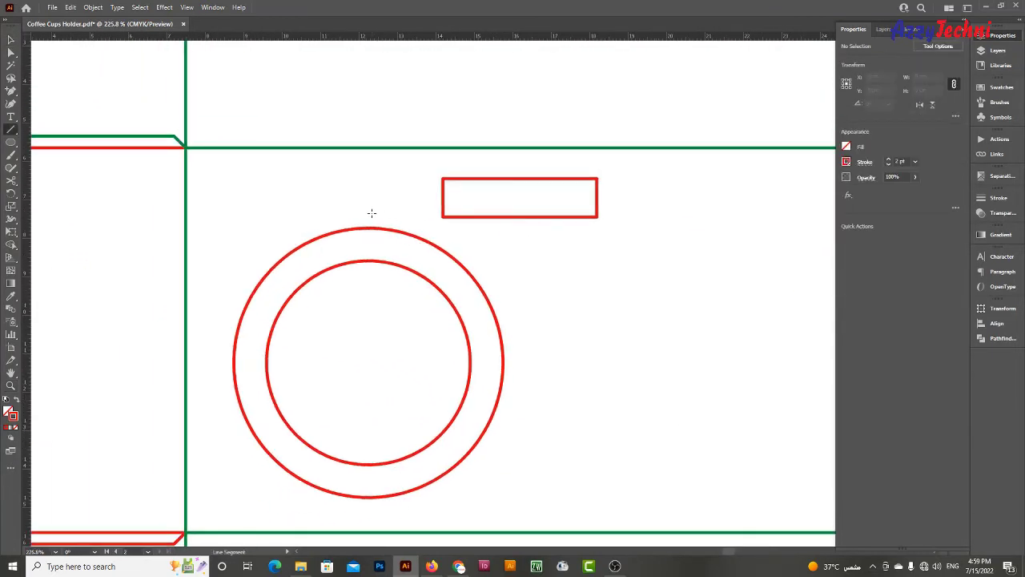
left_click_drag(364, 212, 375, 327)
key("v")
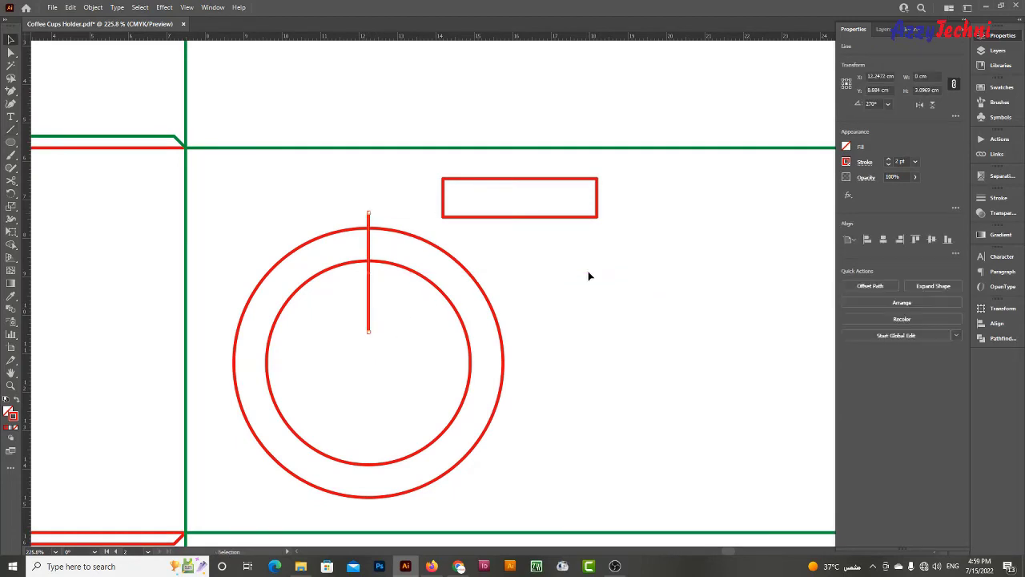
left_click_drag(503, 274, 578, 239)
Switch to Outline view and select the vertical line
key("z")
left_click(474, 309)
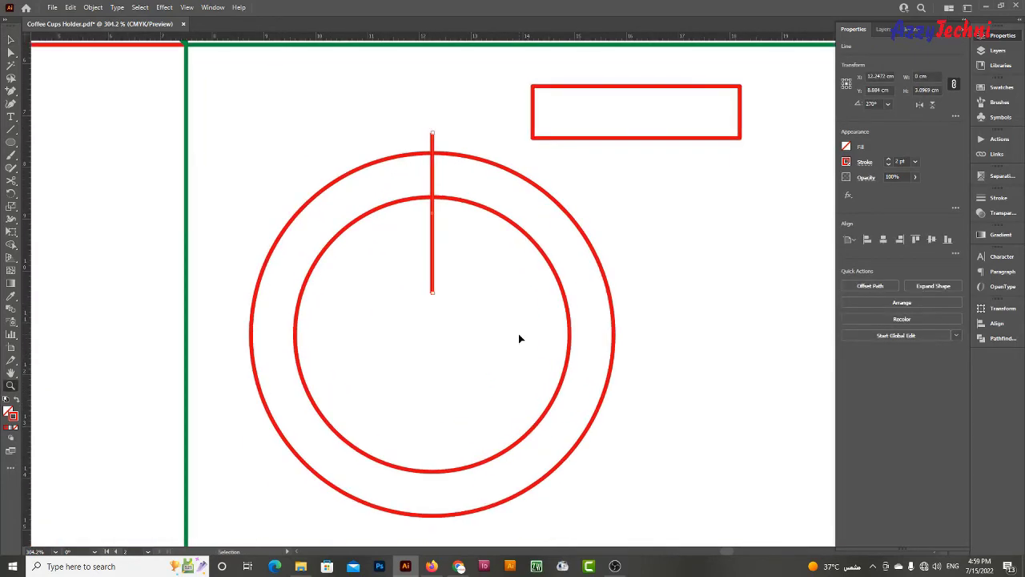
key("ctrl+y")
key("v")
left_click_drag(452, 112, 408, 140)
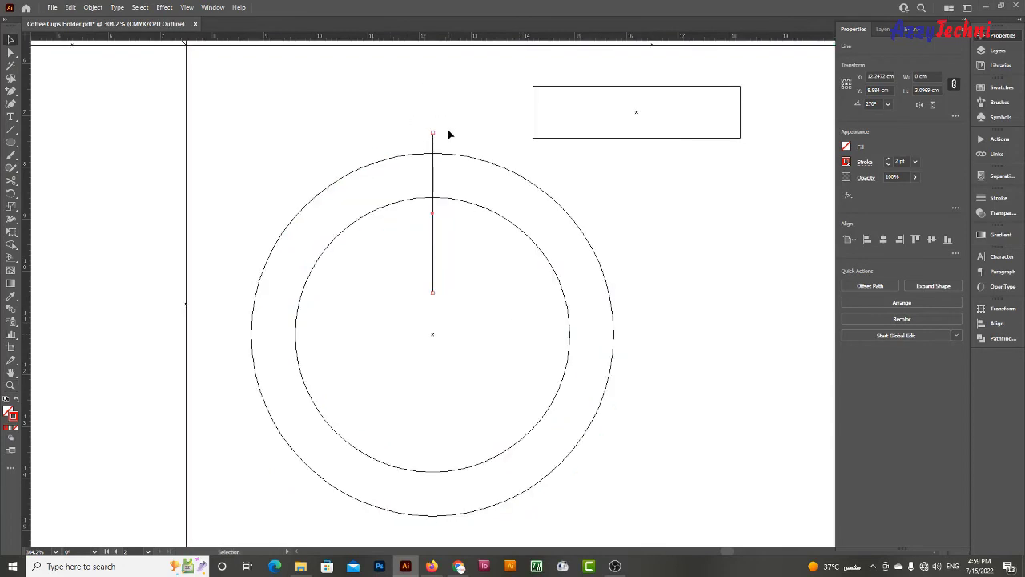
key("r")
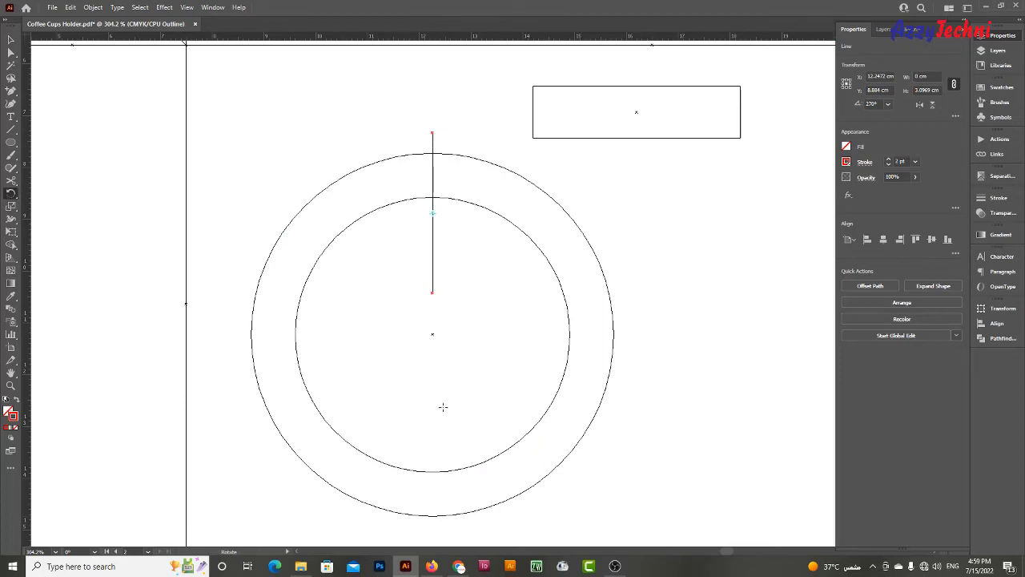
Rotate a copy of the line 45° around the circles' centre
left_click(433, 335, "alt")
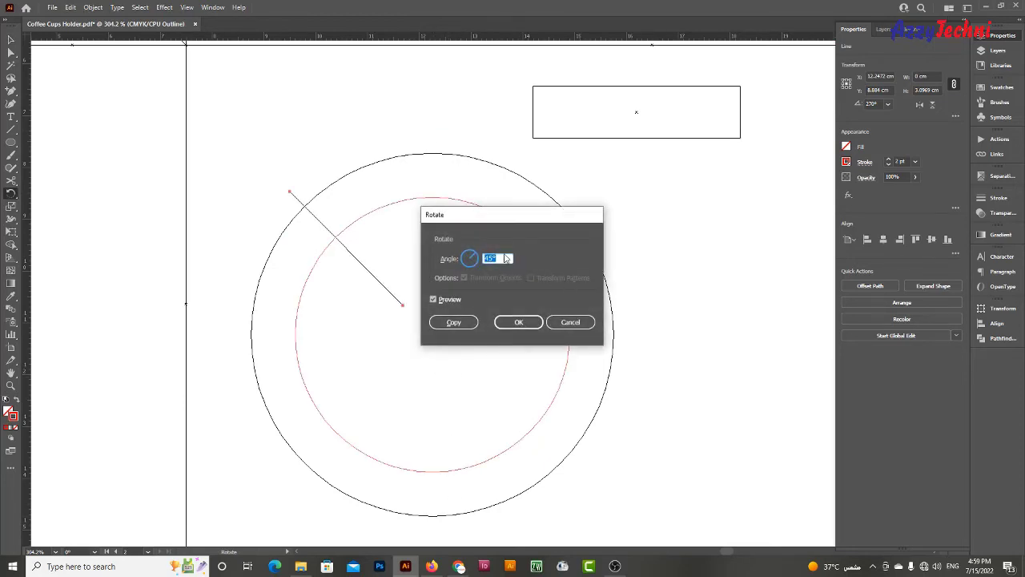
type("360/8")
left_click(442, 298)
left_click(442, 298)
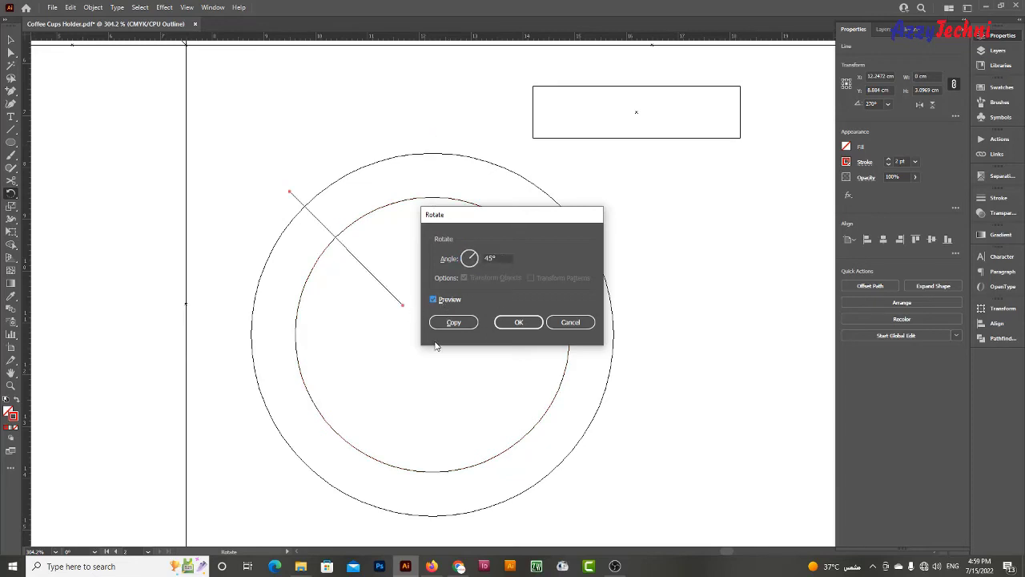
left_click(454, 322)
Repeat the 45° rotated copy to complete the radial spokes, back in full-colour view
key("v")
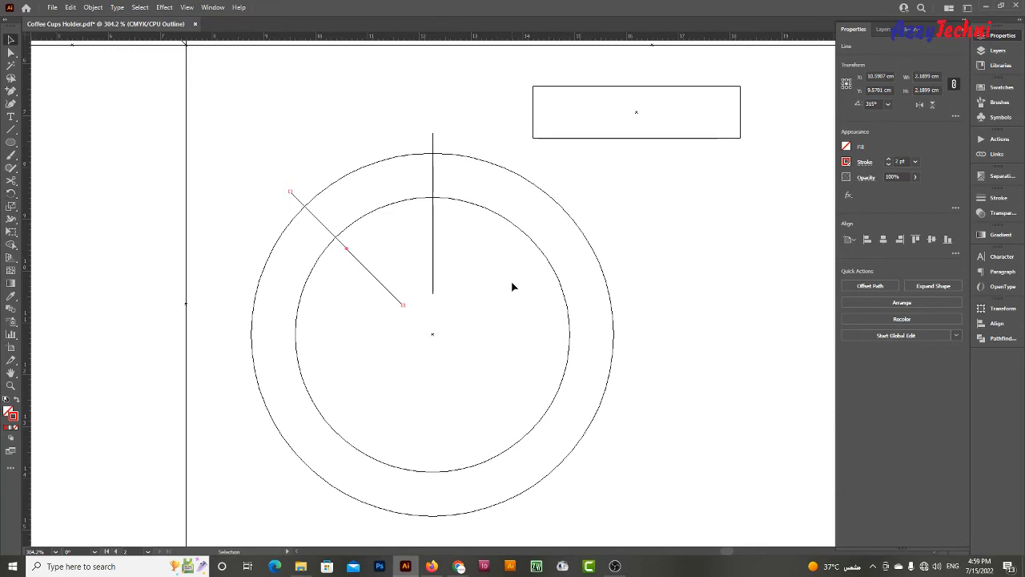
key("ctrl+y")
key("ctrl+minus")
key("ctrl+minus")
key("ctrl+minus")
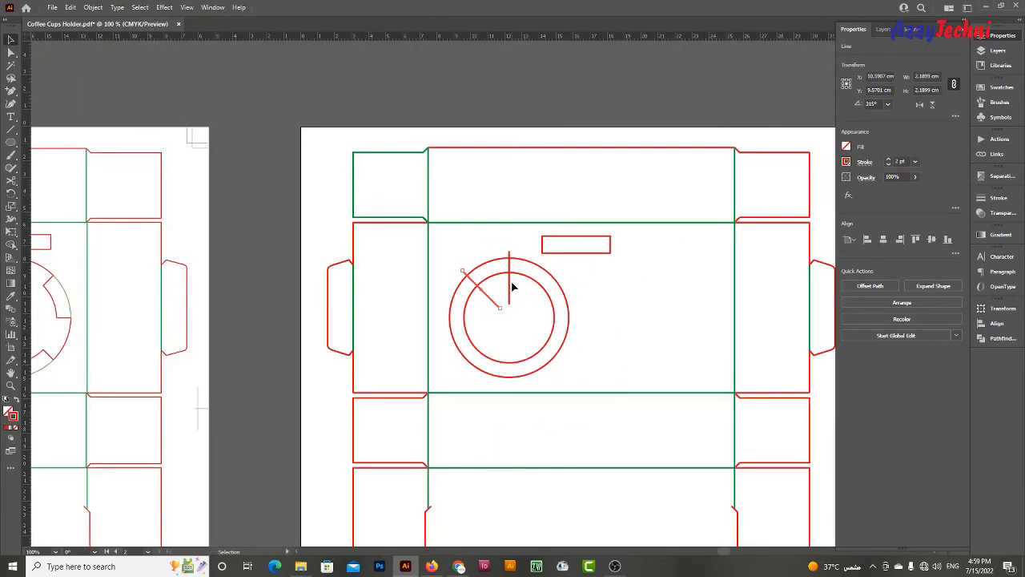
key("ctrl+d")
key("ctrl+d")
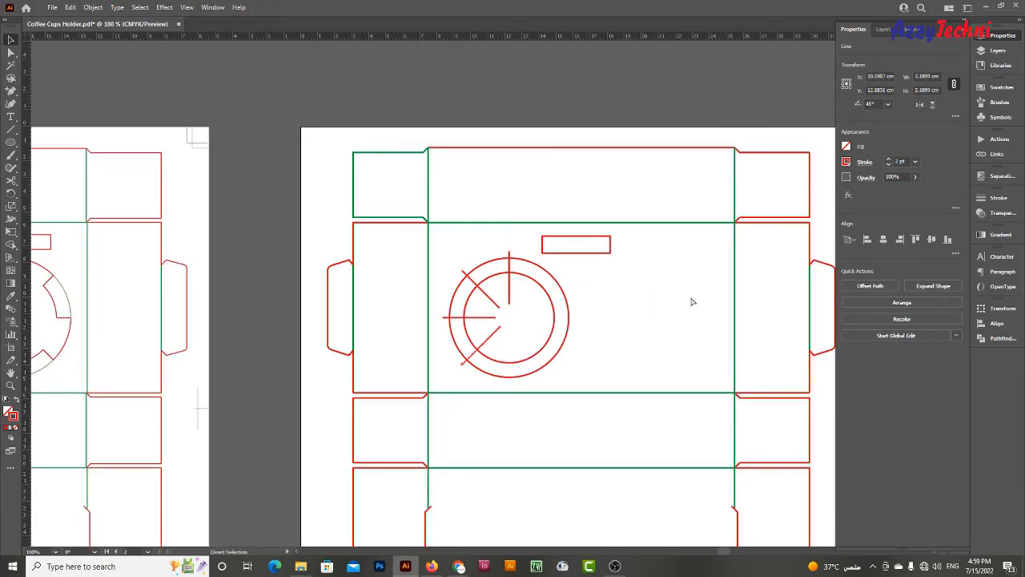
key("ctrl+d")
key("ctrl+d")
key("ctrl+d")
key("ctrl+d")
key("ctrl+d")
left_click(608, 343)
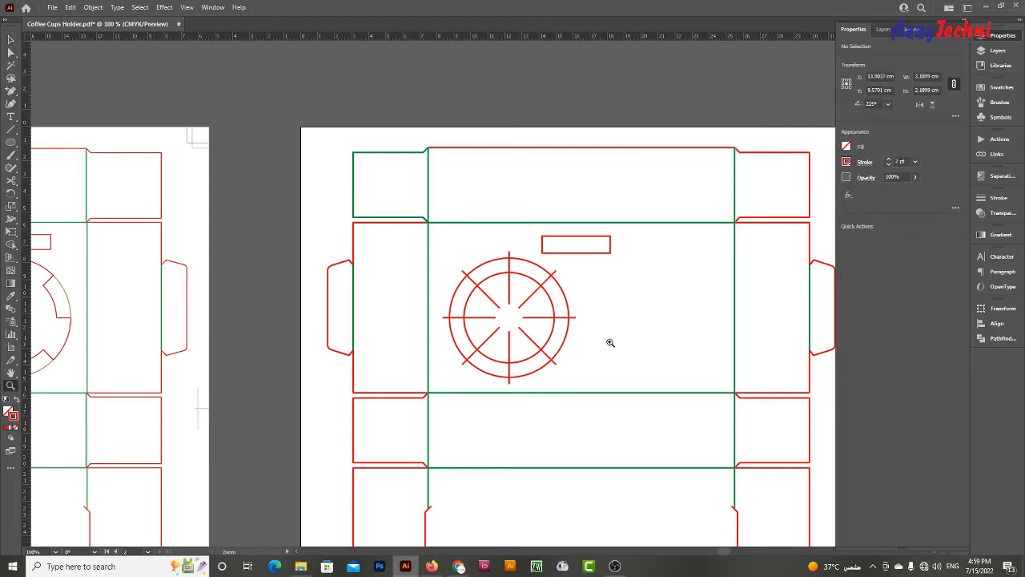
key("z")
left_click_drag(620, 346, 569, 329)
Split the circles and spokes into pieces with Pathfinder Divide
key("v")
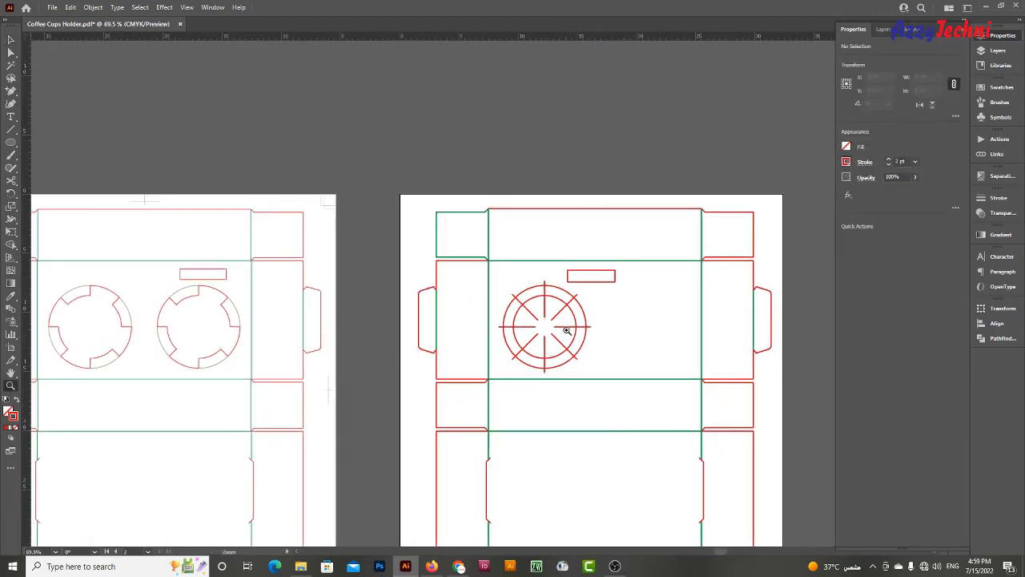
scroll(566, 330, "up", 5)
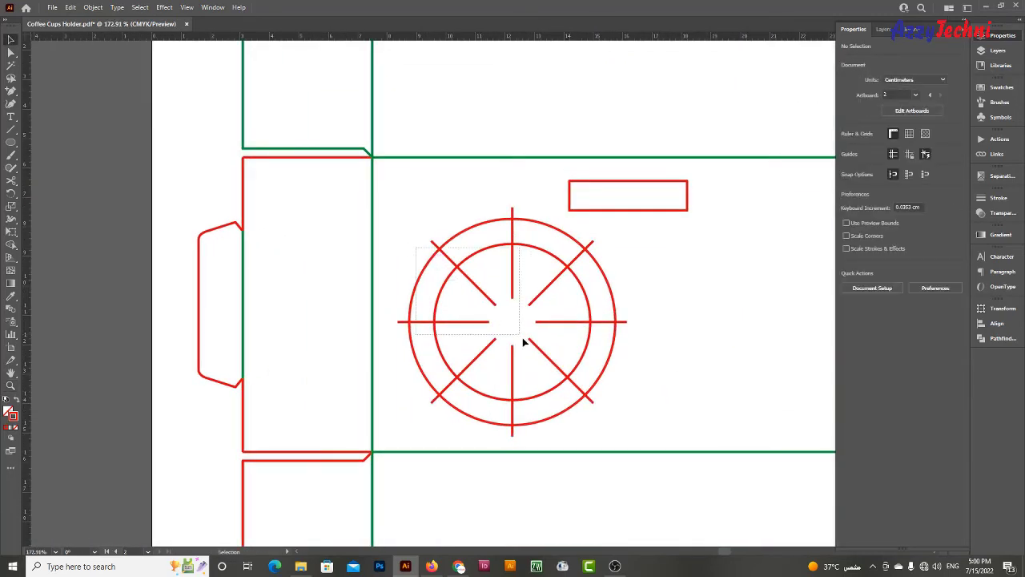
left_click(577, 390)
scroll(579, 312, "right", 4)
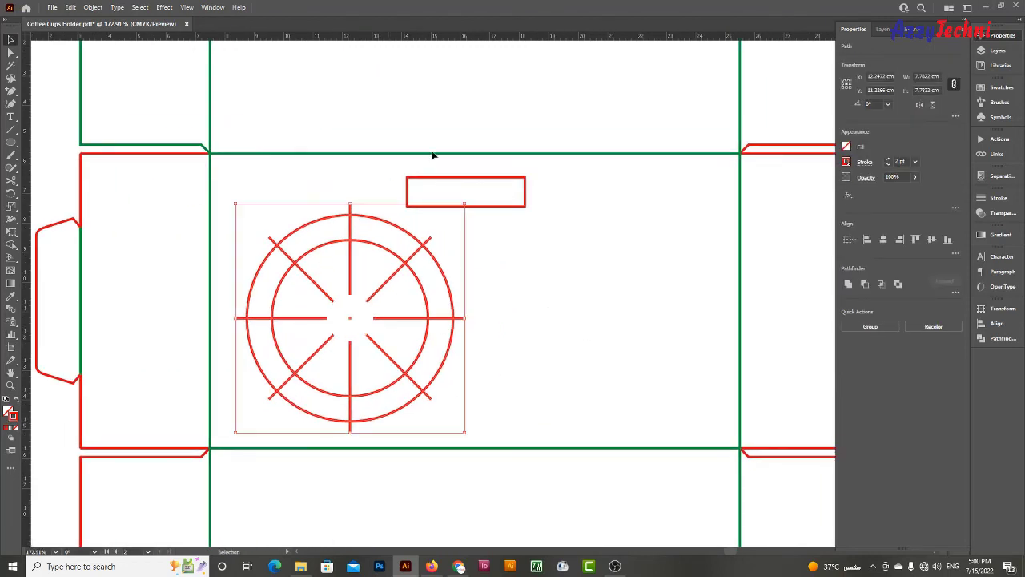
left_click(956, 291)
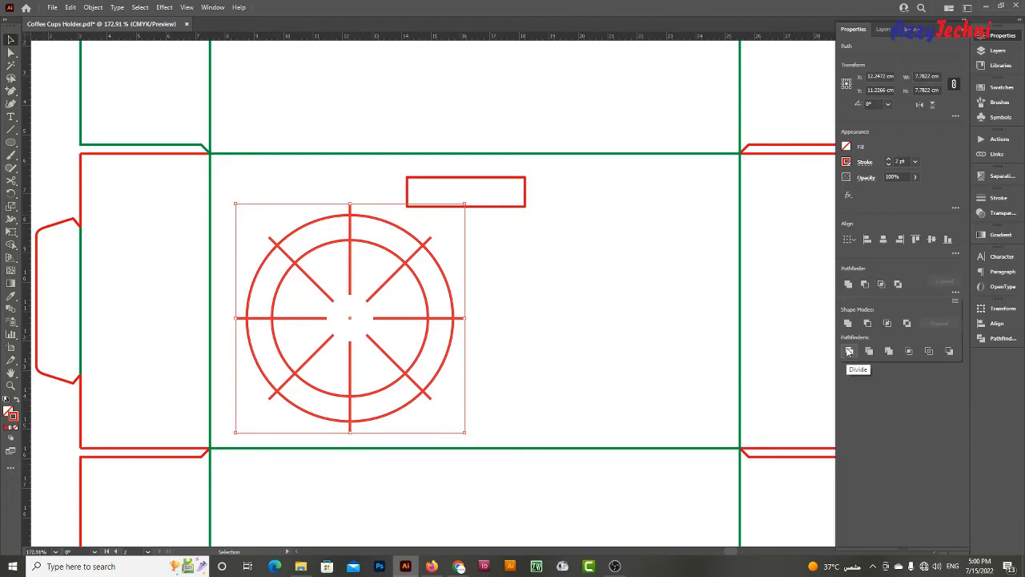
left_click(850, 351)
left_click(536, 338)
key("z")
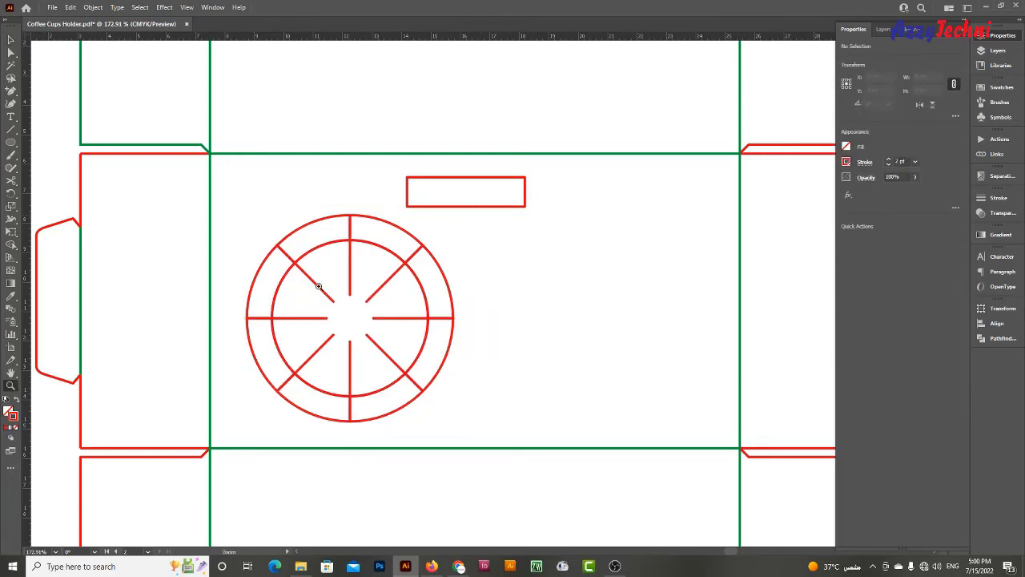
left_click(318, 286)
Ungroup the divided pieces and delete the inner spoke segments
key("v")
left_click(433, 335)
right_click(432, 334)
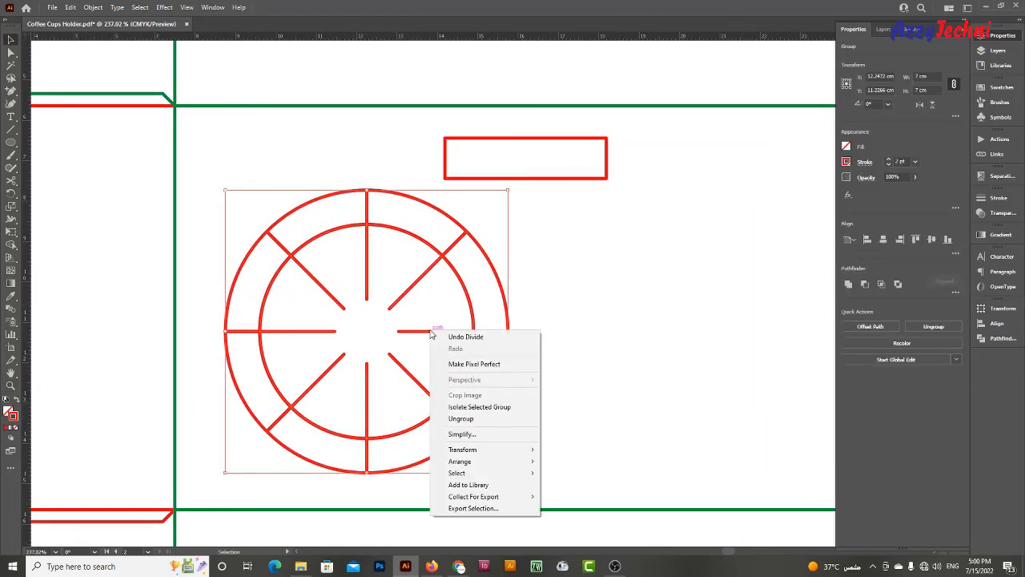
left_click(494, 418)
left_click_drag(415, 339, 407, 366)
key("Delete")
key("z")
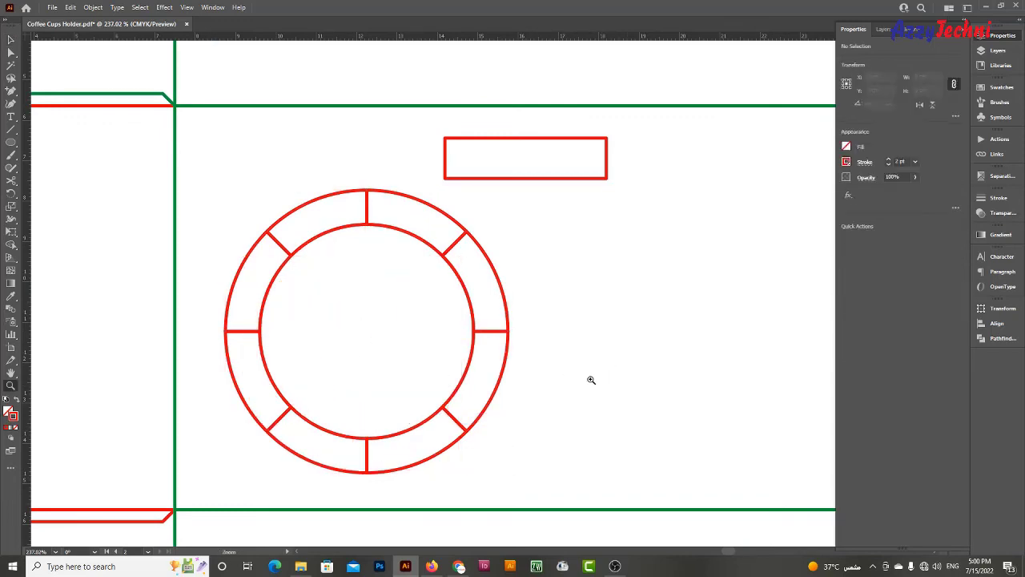
scroll(592, 379, "down", 5)
Try deleting the ring's left arc segment with Direct Selection, then undo it
key("v")
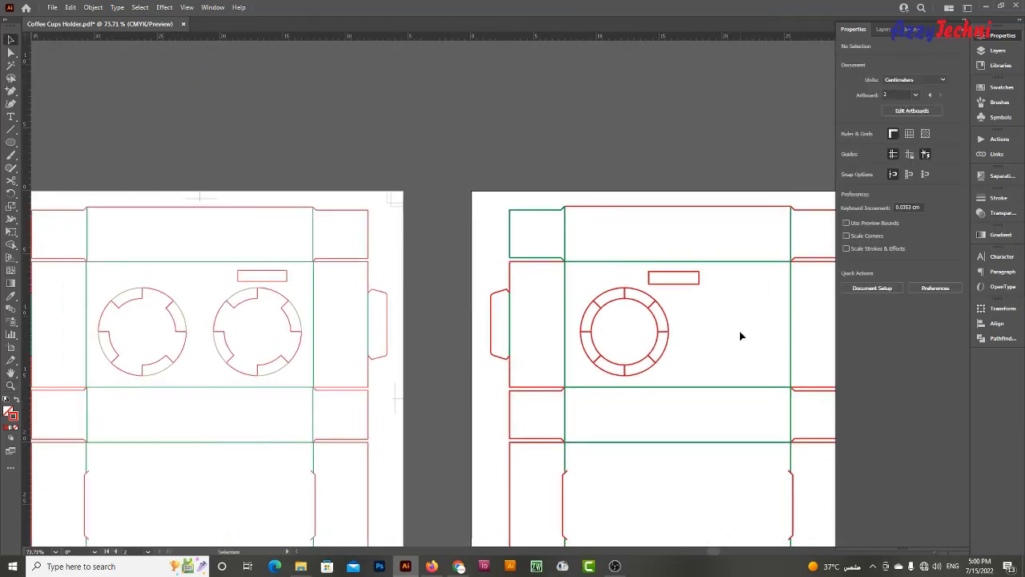
scroll(675, 334, "up", 2)
scroll(675, 333, "up", 1)
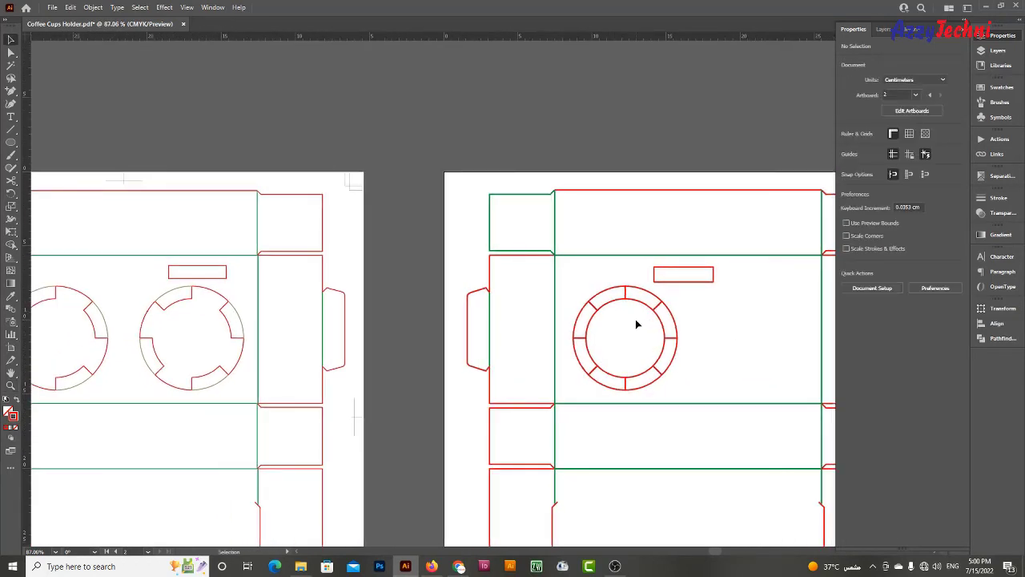
key("a")
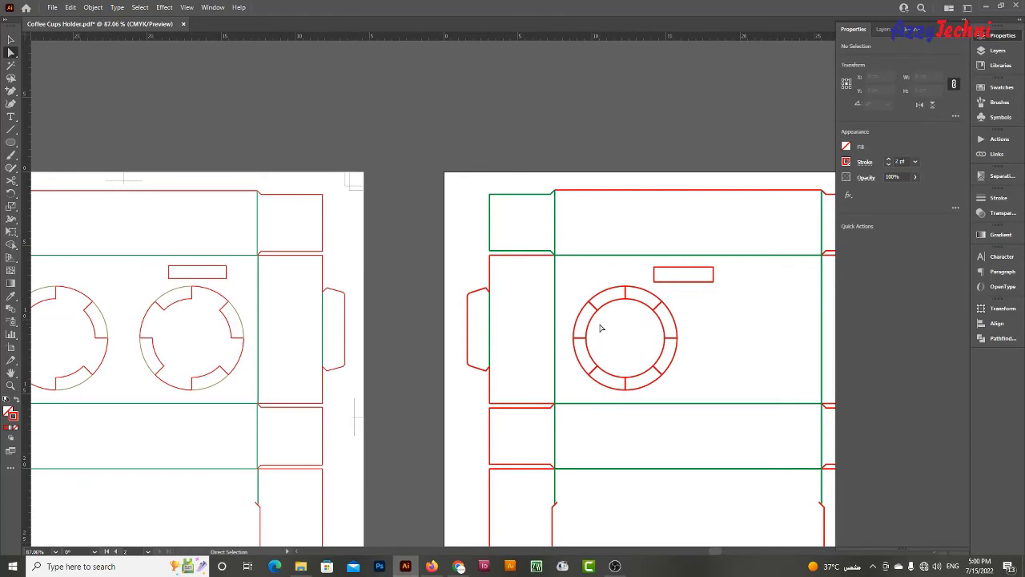
left_click(590, 329)
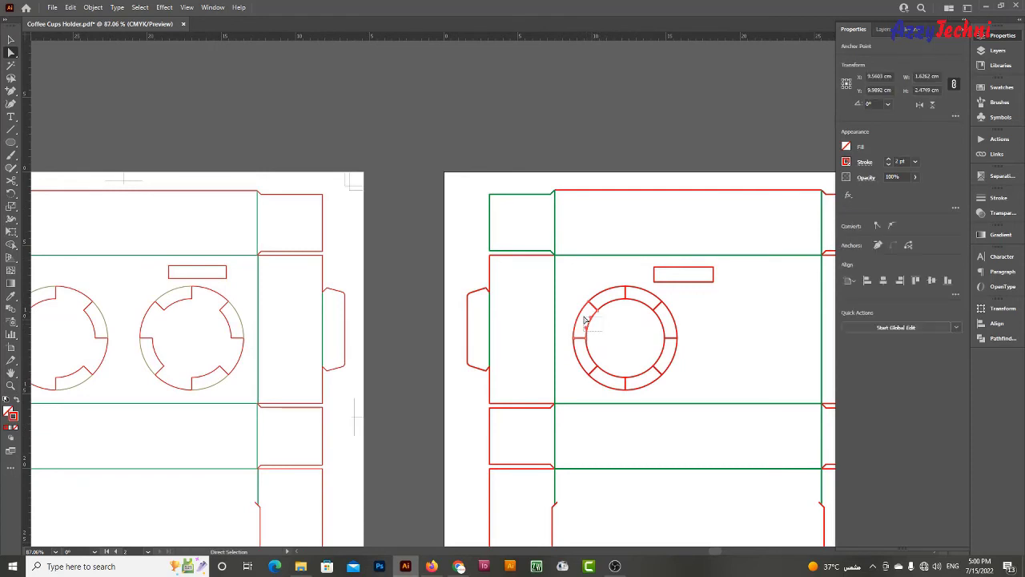
key("Delete")
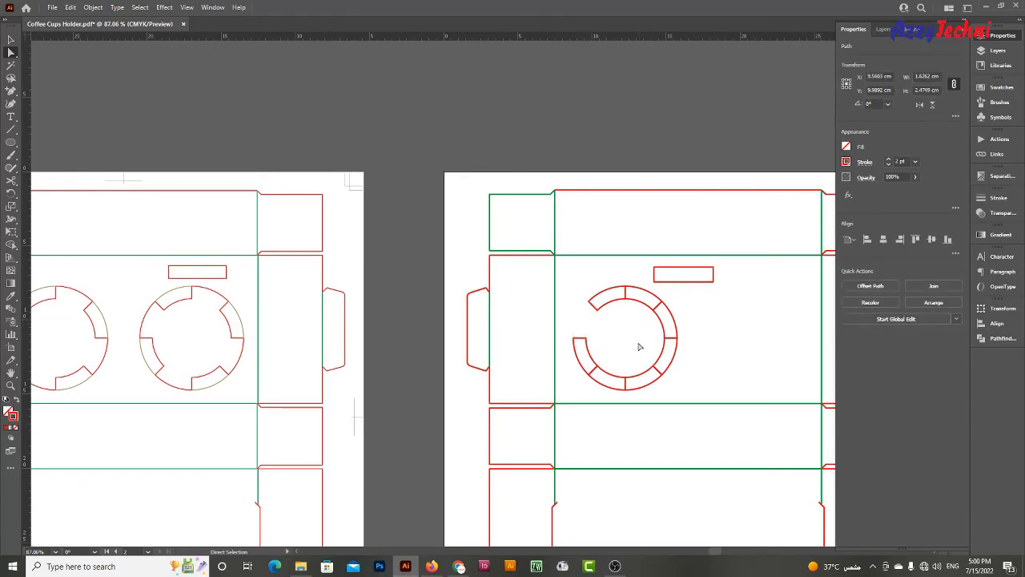
key("ctrl+z")
Select anchors on the ring's lower arc and zoom in on the right artboard's cup hole
left_click(631, 356)
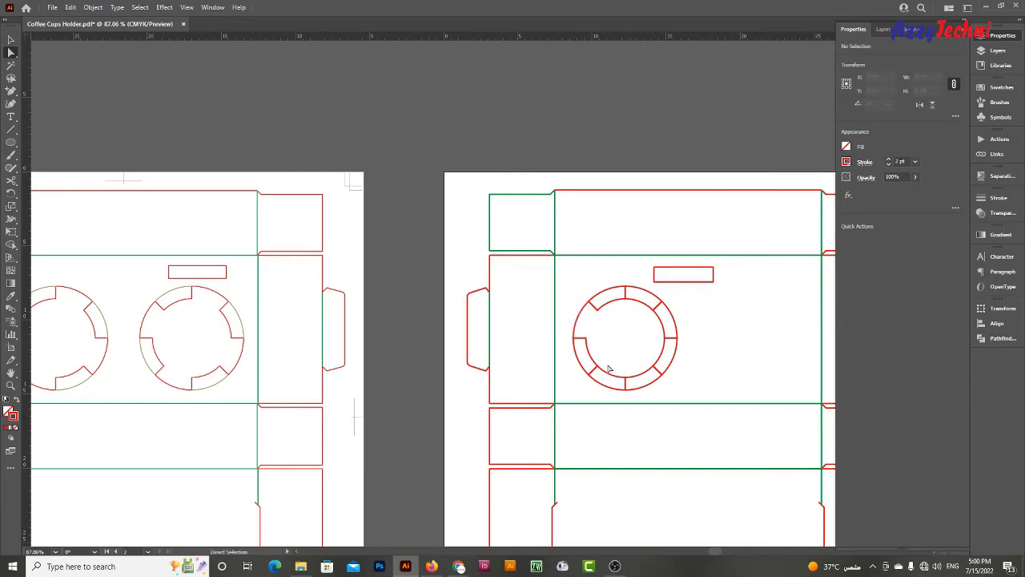
left_click(618, 384)
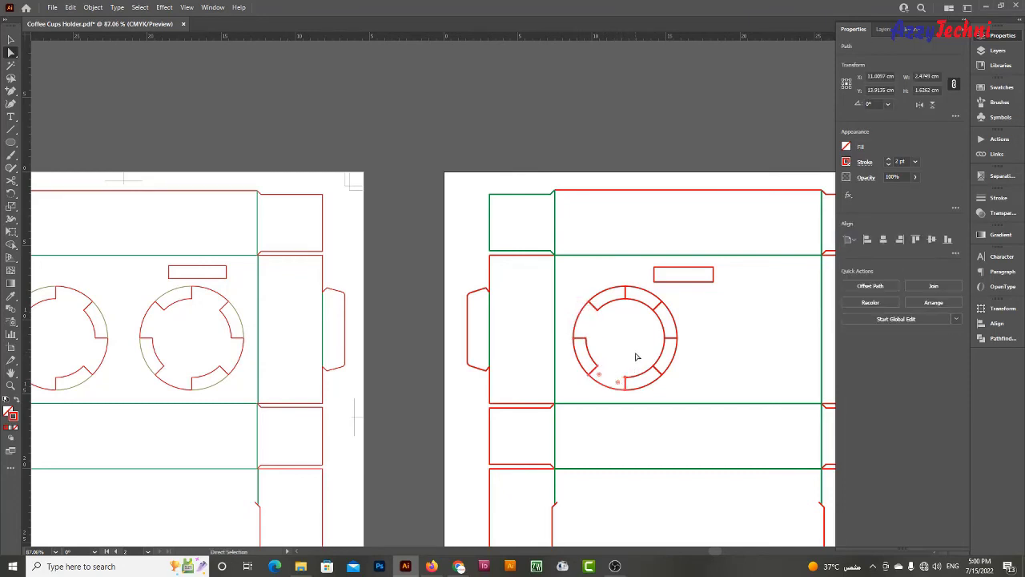
left_click(654, 347)
left_click_drag(666, 362, 668, 366)
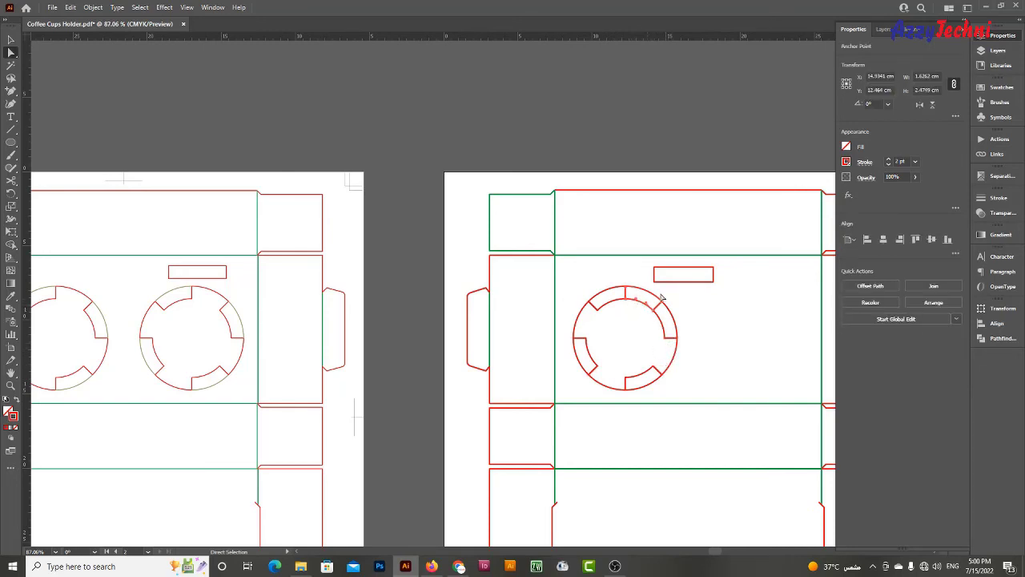
left_click(740, 320)
mouse_move(629, 374)
left_mouse_down()
mouse_move(700, 382)
mouse_move(617, 332)
left_mouse_up()
key("z")
mouse_move(709, 370)
left_mouse_down()
mouse_move(728, 369)
mouse_move(735, 414)
left_mouse_up()
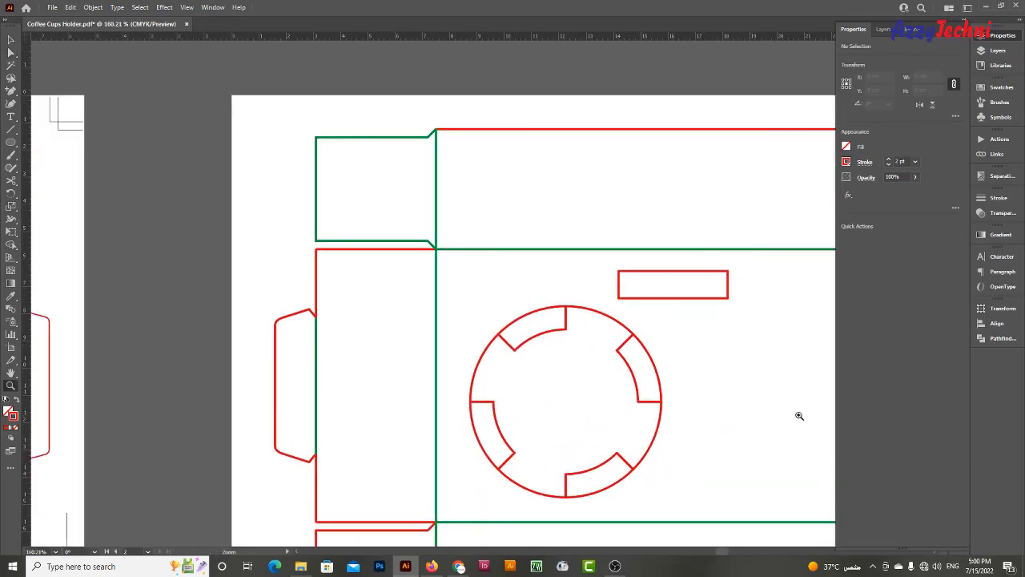
Direct-select the top tab arc's anchors and try giving it the red stroke with the Eyedropper
key("a")
left_click_drag(543, 326, 548, 316)
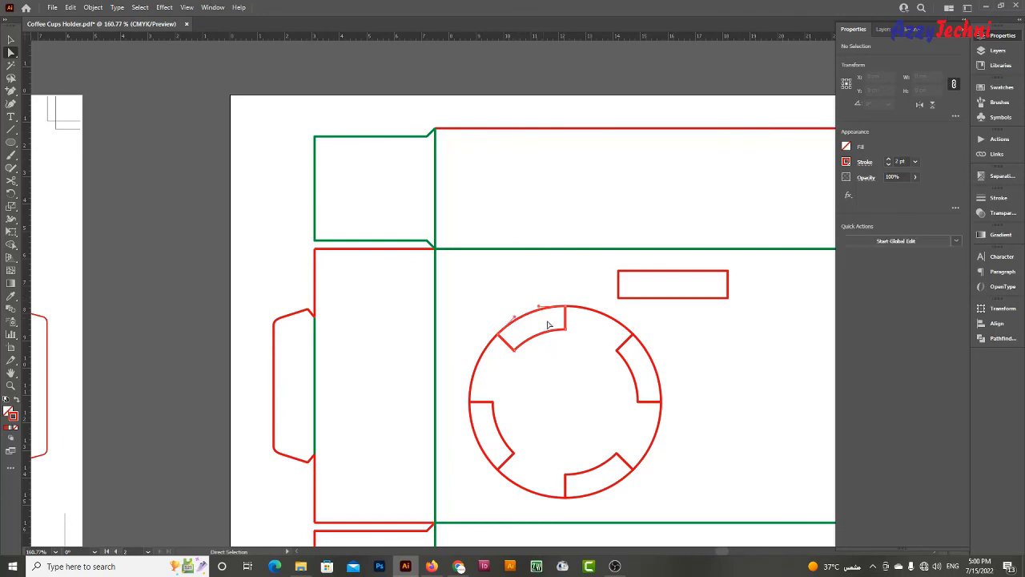
key("i")
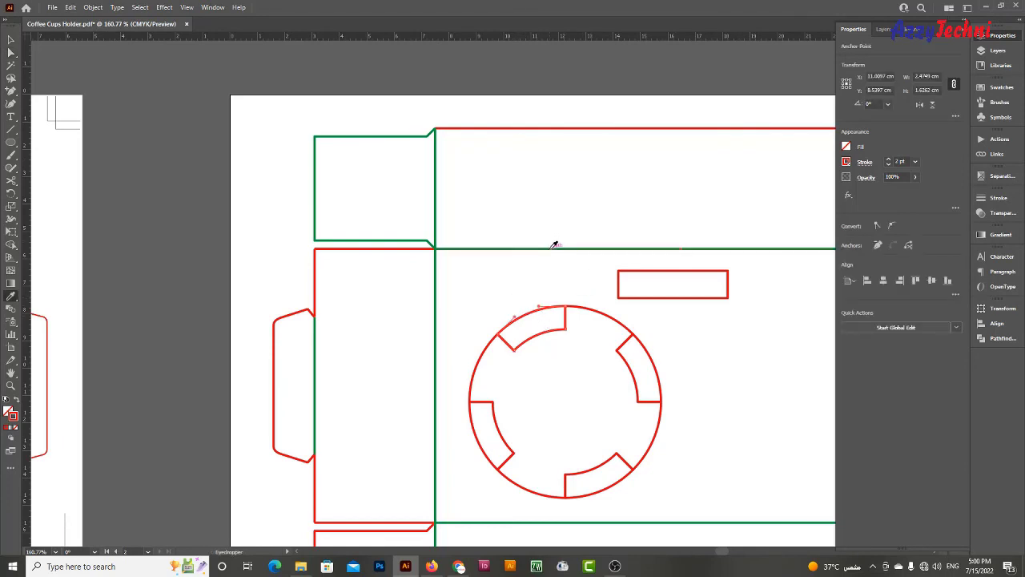
key("ctrl+z")
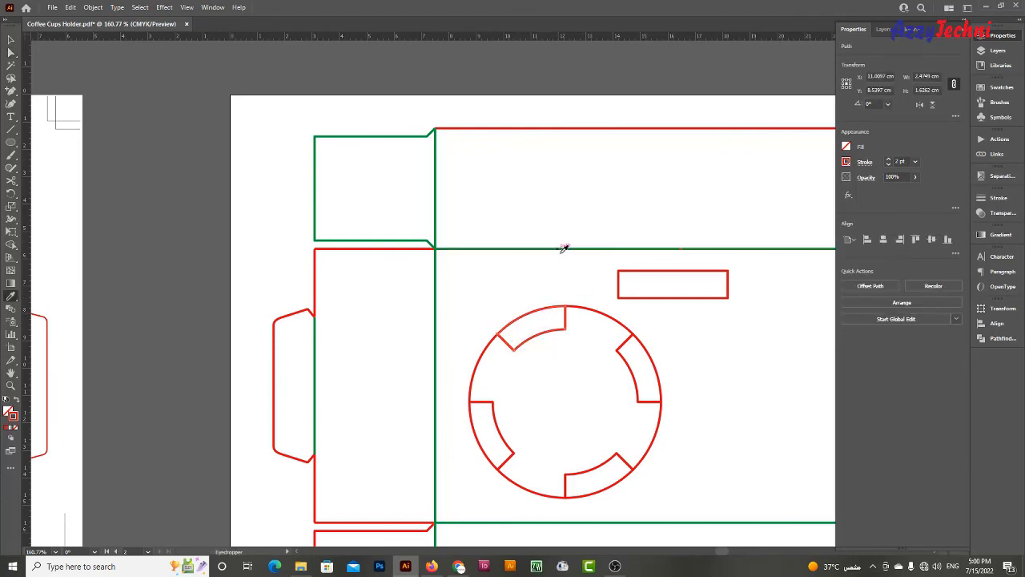
key("a")
mouse_move(501, 344)
left_mouse_down()
mouse_move(536, 300)
mouse_move(551, 327)
left_mouse_up()
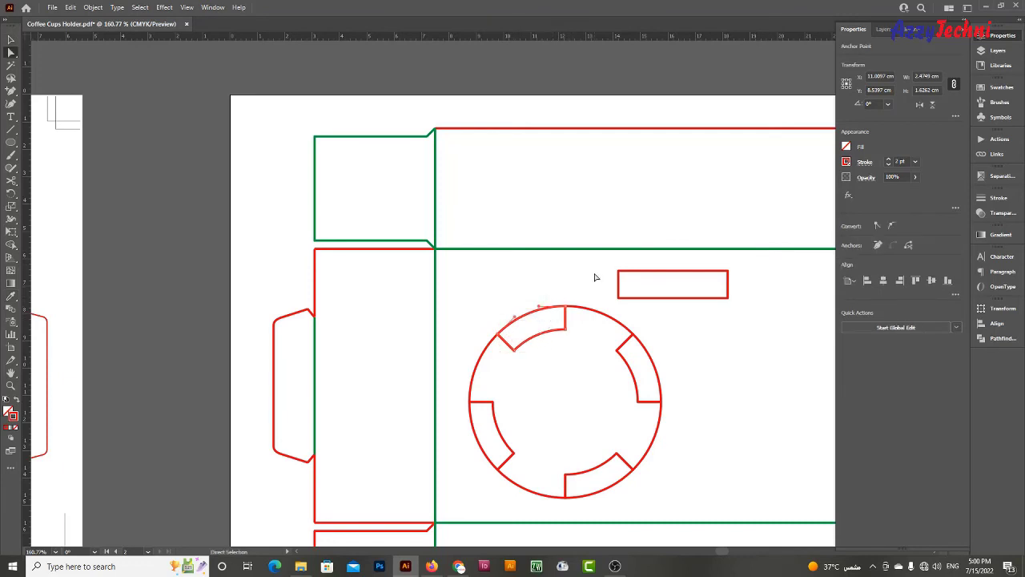
Select the right and bottom tab arcs, delete them, then undo the deletion
key("v")
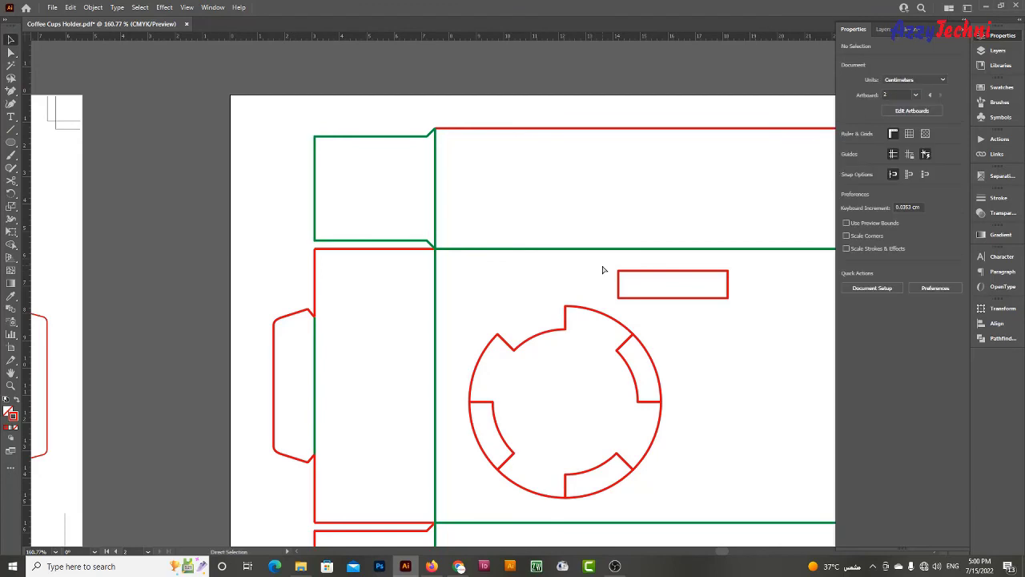
left_click_drag(703, 392, 628, 326)
key("a")
left_click_drag(607, 280, 565, 336)
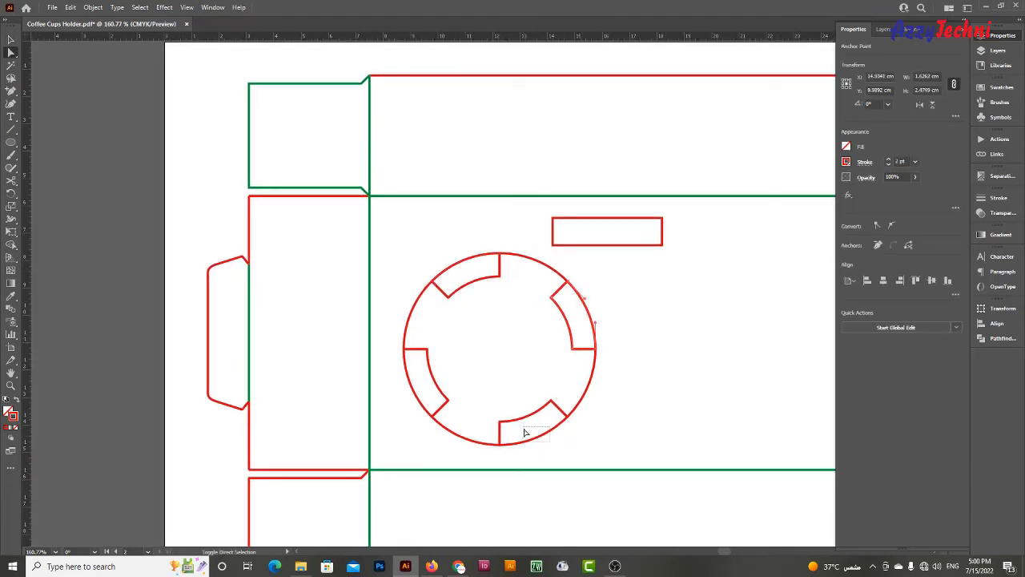
left_click_drag(524, 432, 513, 446)
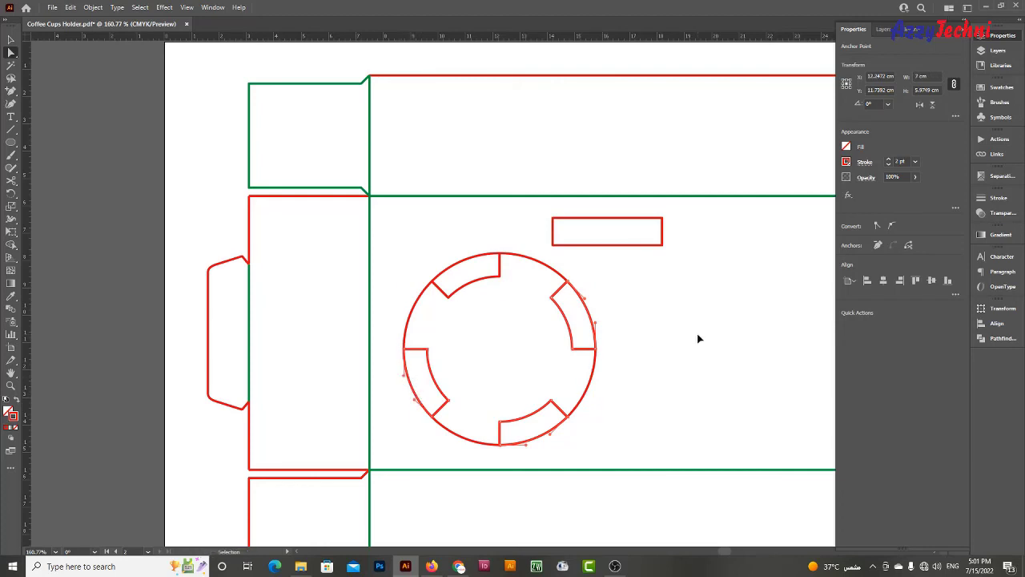
key("Delete")
key("v")
left_click(724, 325)
key("ctrl+z")
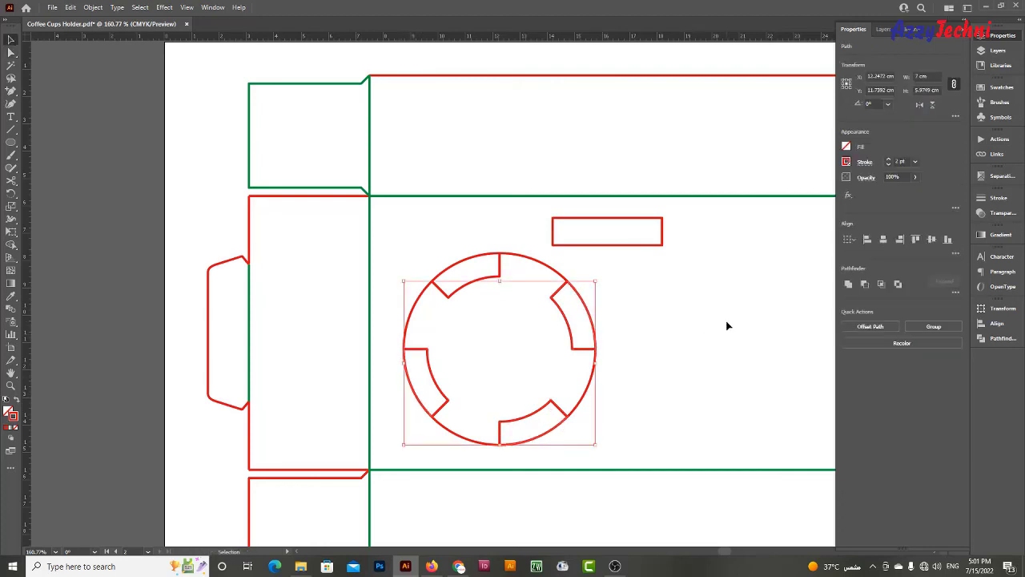
key("i")
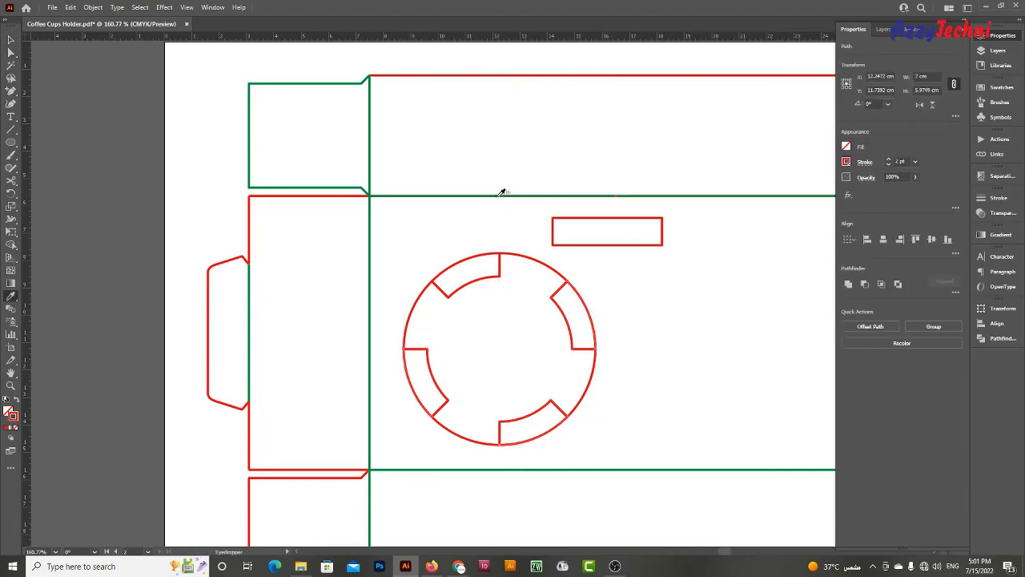
Recolour the top arc segment with the Eyedropper, then zoom out to both artboards
key("v")
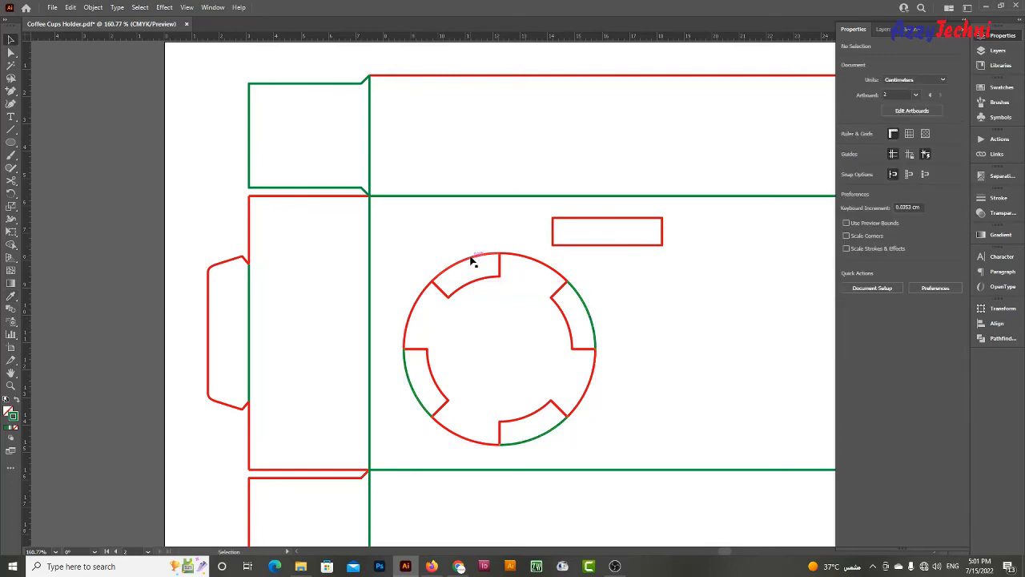
left_click(472, 259)
key("i")
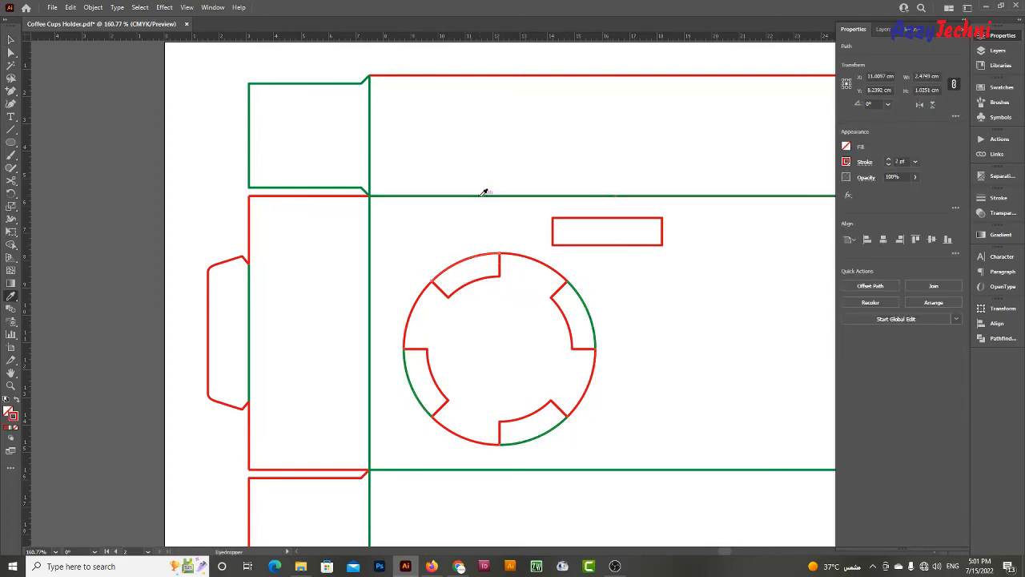
key("v")
left_click(646, 354)
key("z")
mouse_move(645, 354)
left_mouse_down()
mouse_move(519, 330)
mouse_move(540, 334)
left_mouse_up()
Drag the cup hole over the first artboard's circle to compare, then undo the move
key("v")
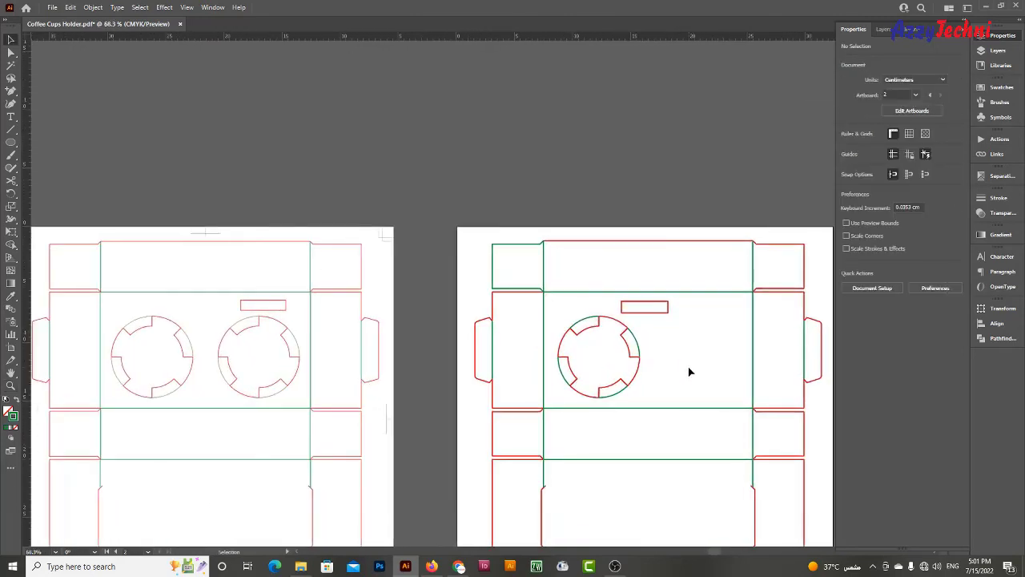
left_click(633, 389)
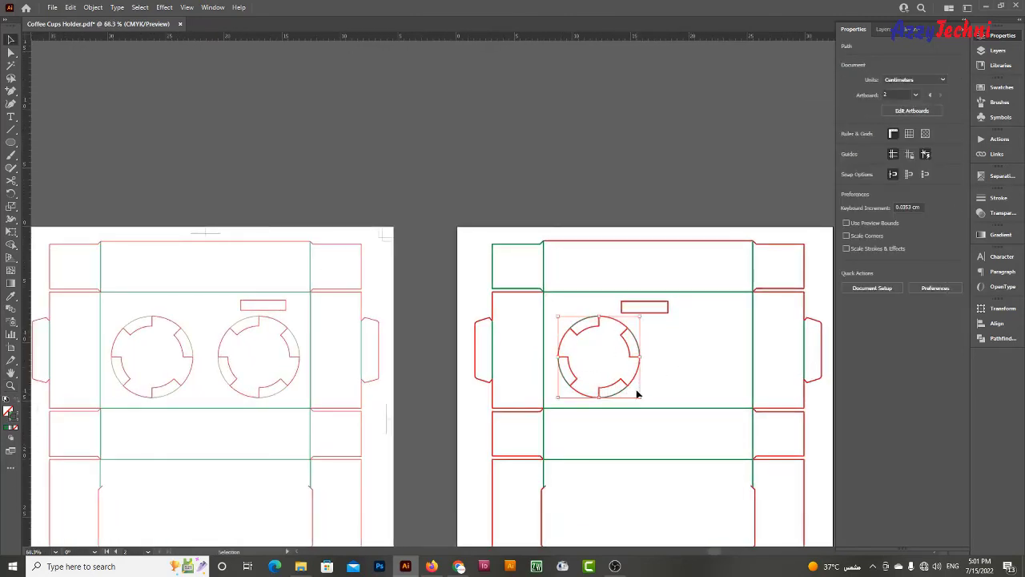
left_click_drag(632, 386, 296, 386)
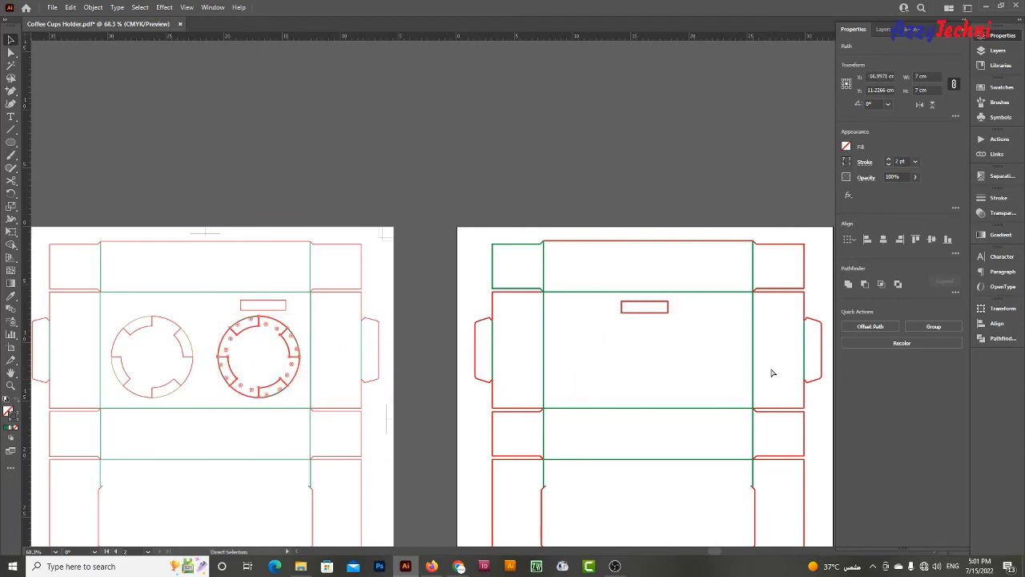
key("ctrl+z")
key("a")
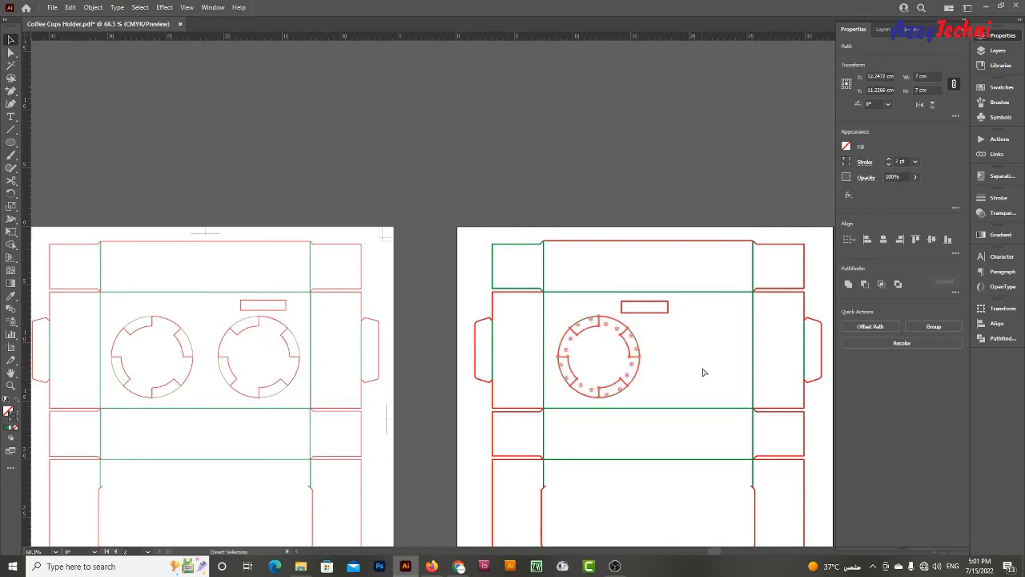
left_click(709, 376)
left_click_drag(698, 377, 646, 379)
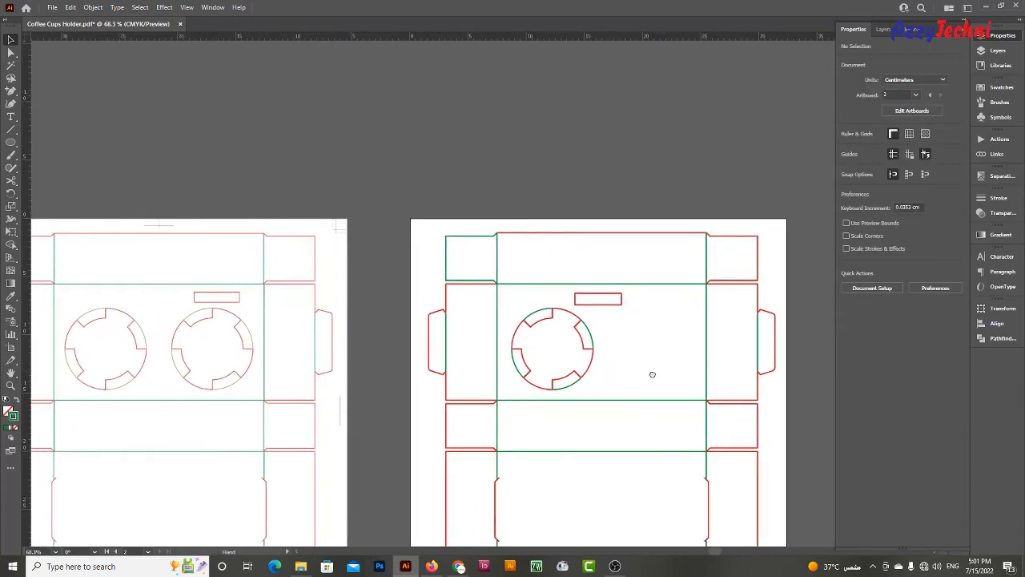
Copy the tabbed cup-hole circle to the right as a second hole
key("z")
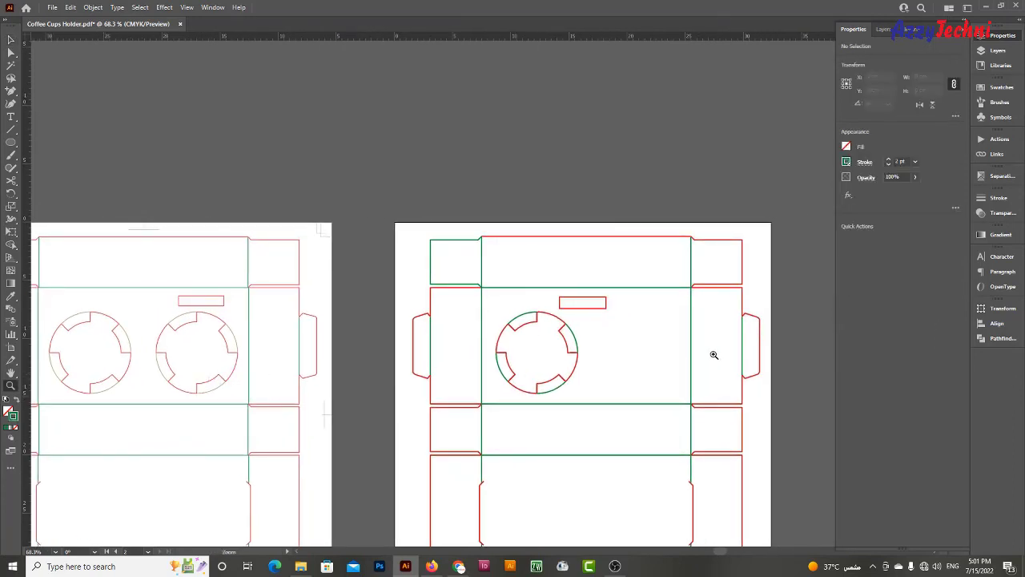
left_click_drag(654, 380, 575, 366)
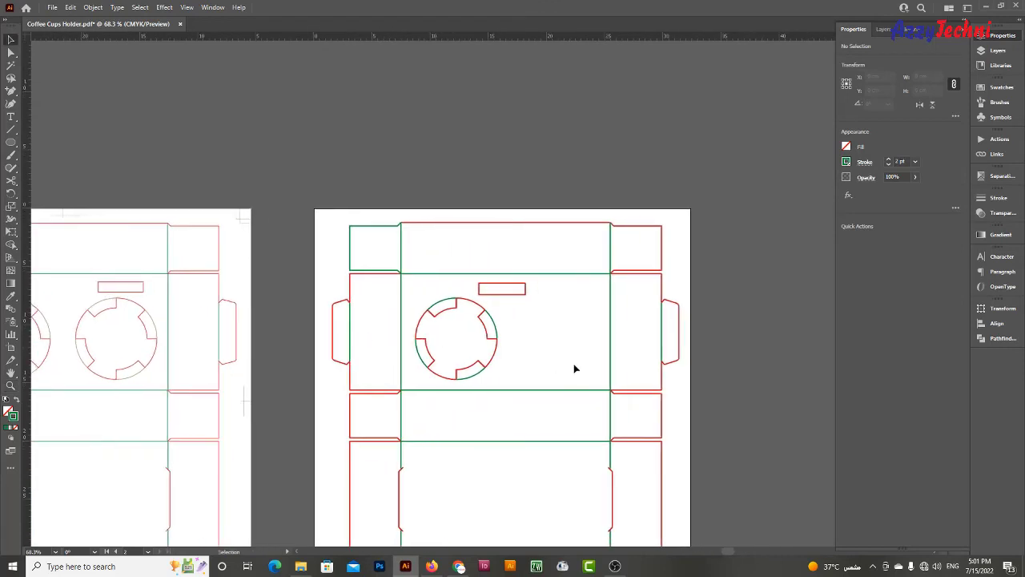
key("v")
left_click_drag(499, 360, 601, 370)
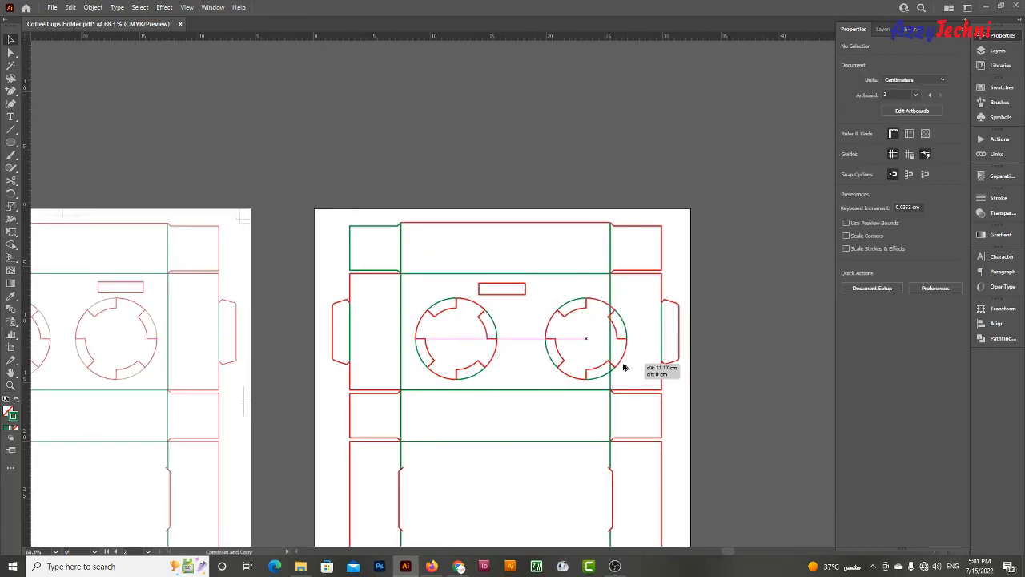
key("z")
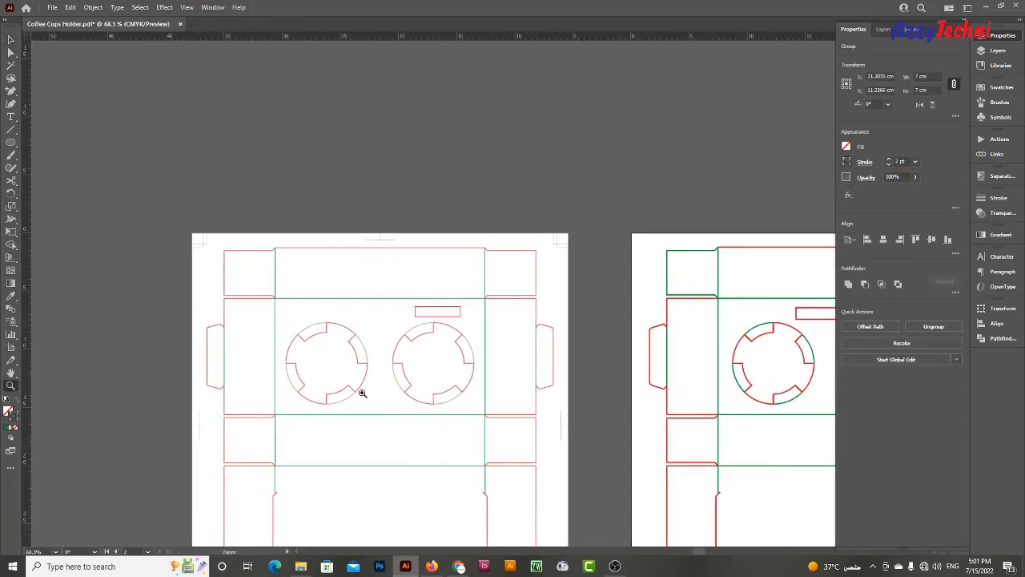
left_click_drag(359, 389, 392, 383)
Draw and remove a temporary measuring rectangle, then select the left circle
key("m")
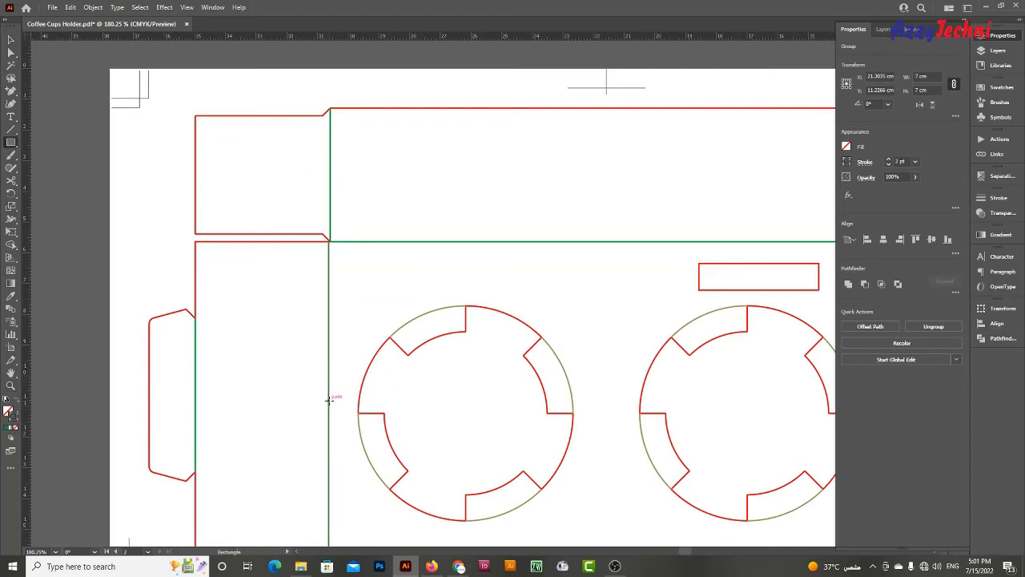
left_click_drag(329, 401, 358, 421)
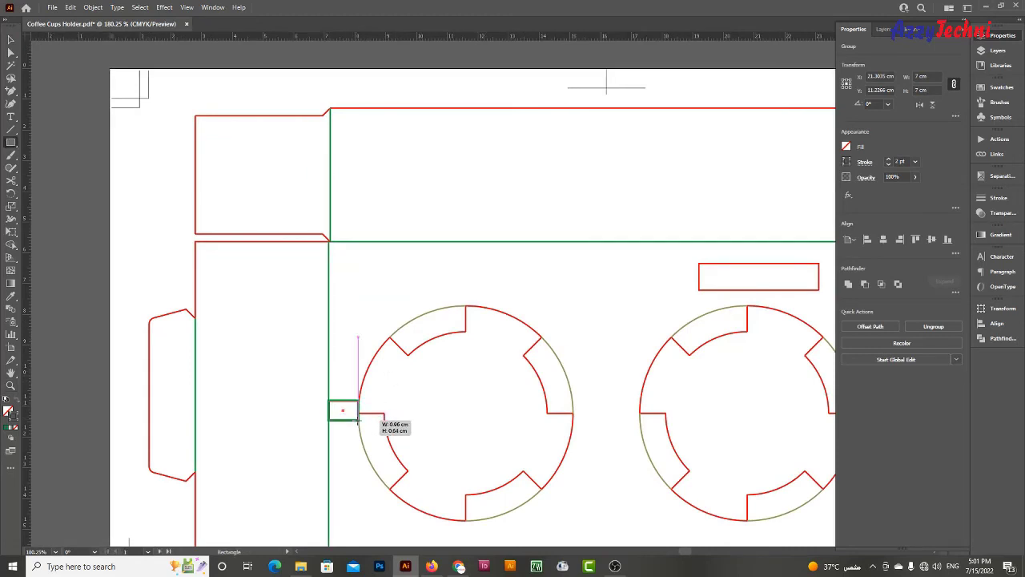
key("ctrl+z")
key("z")
left_click_drag(423, 387, 226, 246)
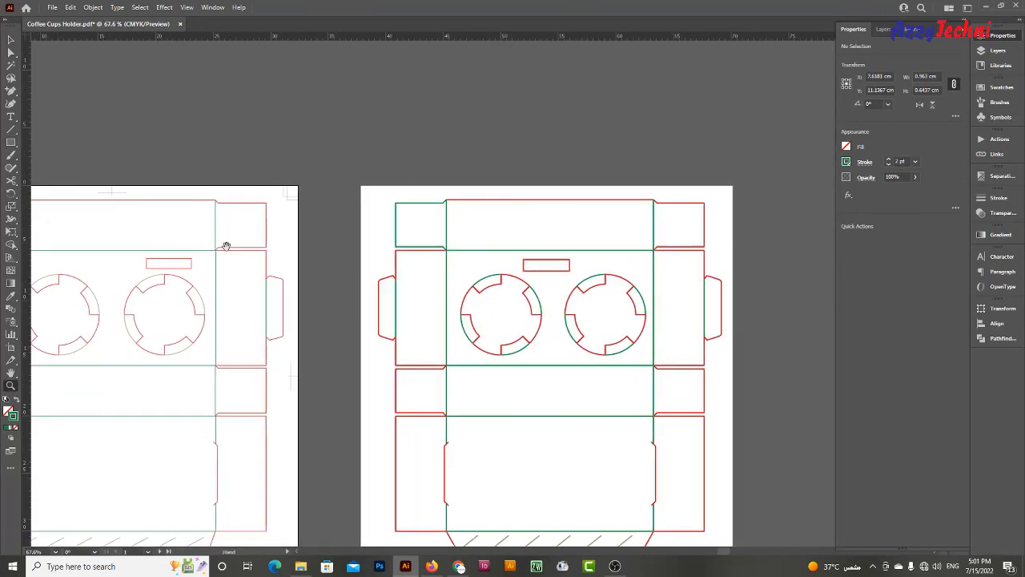
left_click_drag(492, 281, 545, 282)
left_click(430, 360, "ctrl")
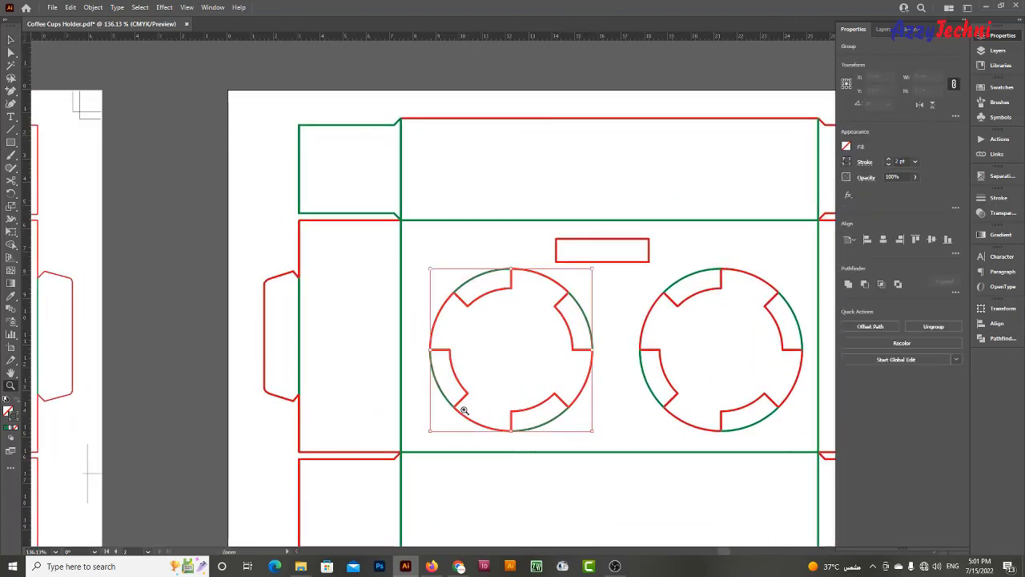
left_click(464, 410)
Spread the circles apart, then move the right circle 1 cm left numerically
key("v")
left_click_drag(432, 332, 393, 337)
scroll(479, 300, "right", 3)
scroll(586, 404, "right", 5)
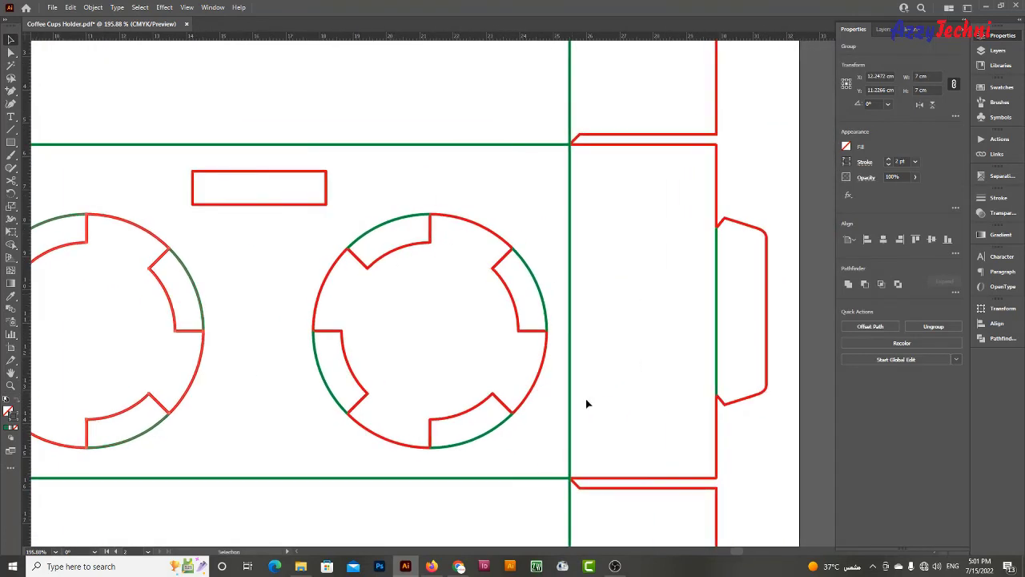
left_click_drag(531, 395, 559, 386)
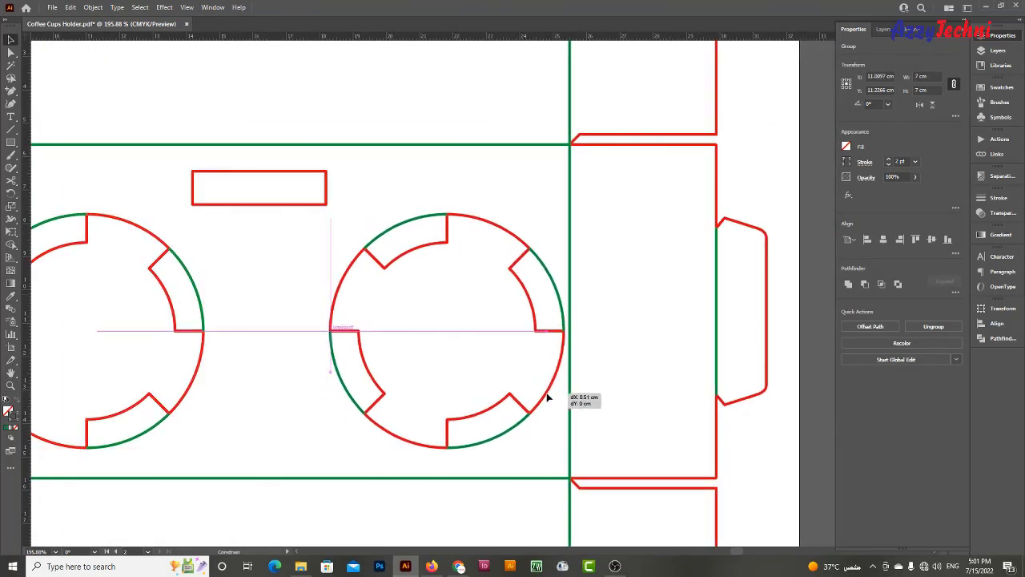
key("Return")
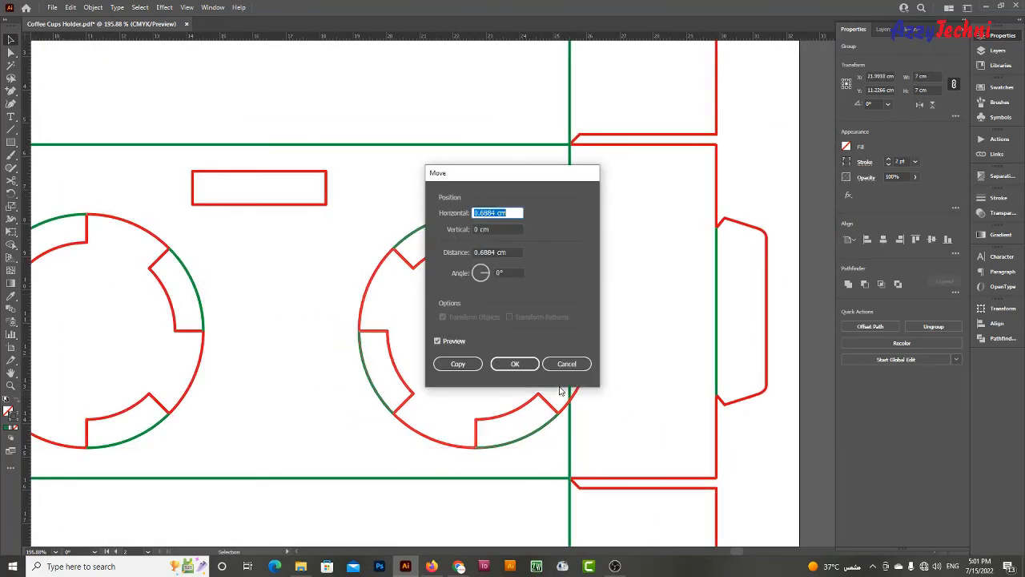
type("-1")
key("Tab")
key("Return")
Move the left circle 1 cm right with the Move dialog
left_click_drag(558, 390, 812, 416)
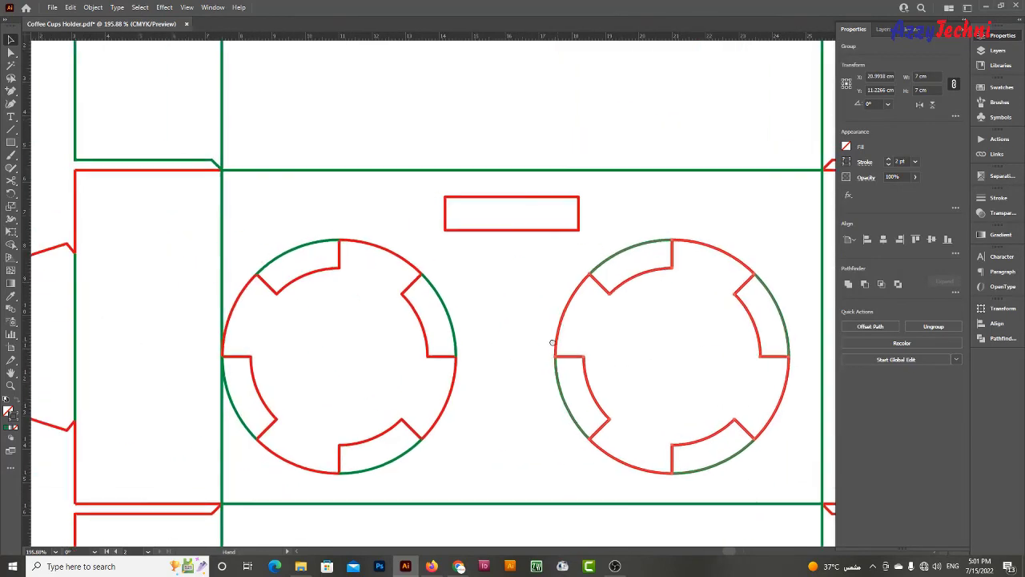
left_click(393, 412)
key("Return")
type("1")
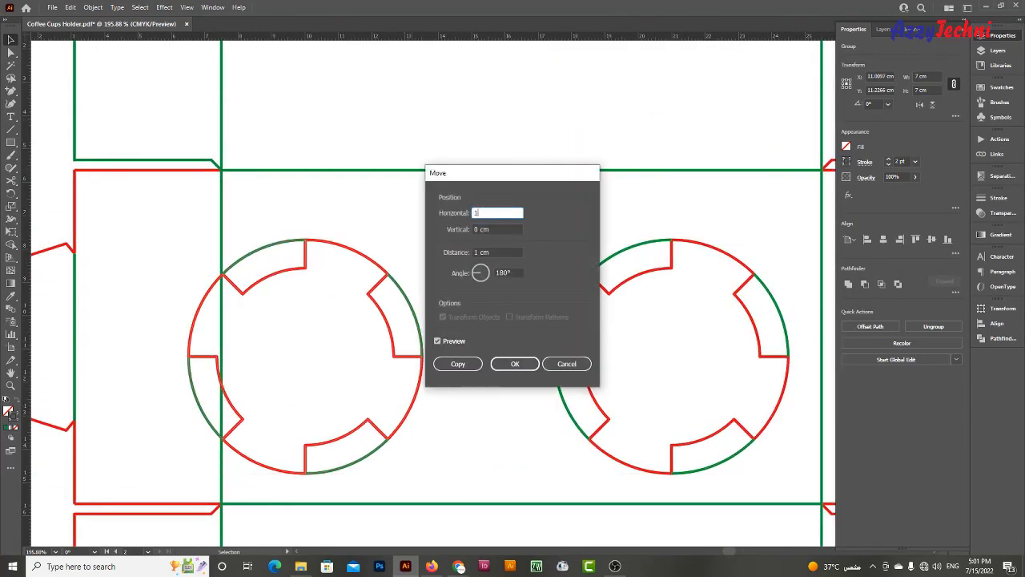
key("Return")
left_click(530, 438)
Nudge the left circle down, then reset its vertical move offset to 0
key("z")
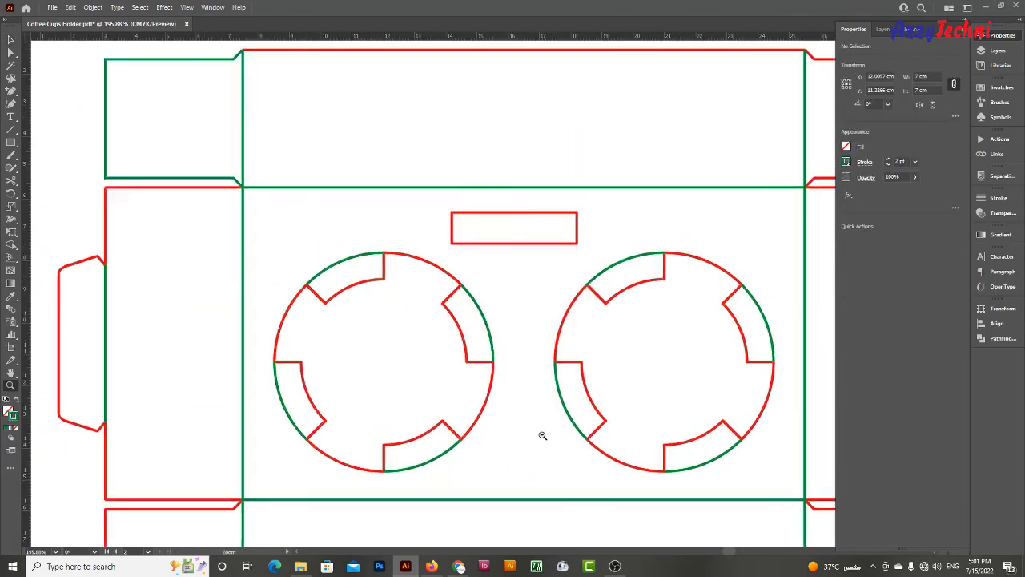
left_click_drag(542, 435, 412, 369)
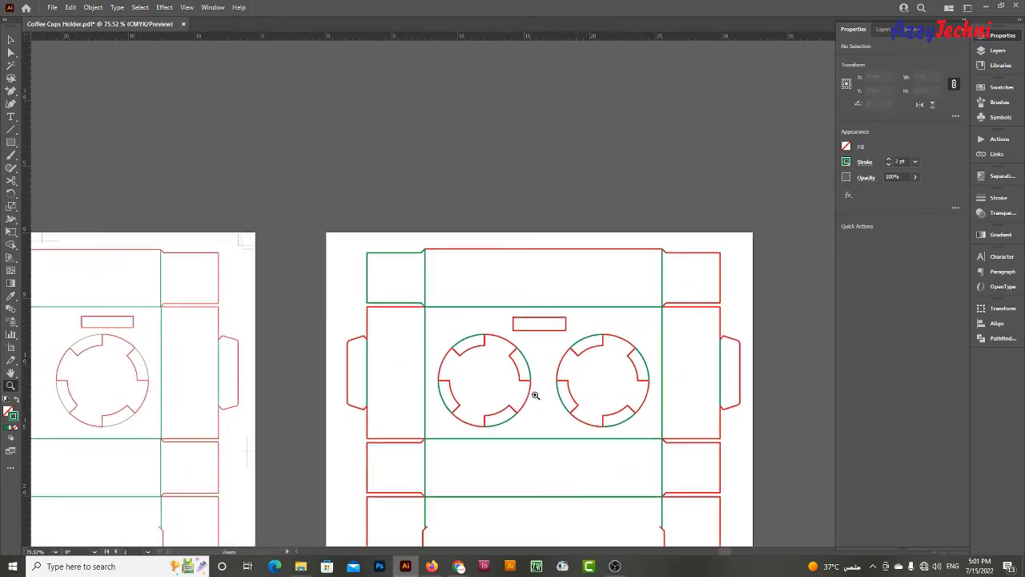
left_click_drag(524, 395, 460, 408)
left_click_drag(599, 419, 721, 476)
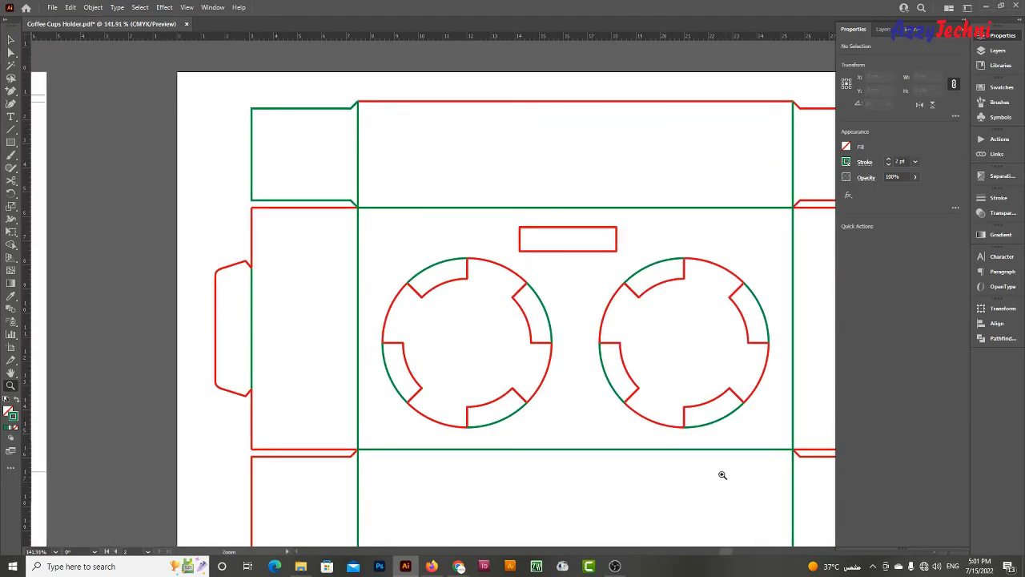
key("v")
left_click_drag(458, 399, 749, 457)
scroll(709, 451, "up", 3)
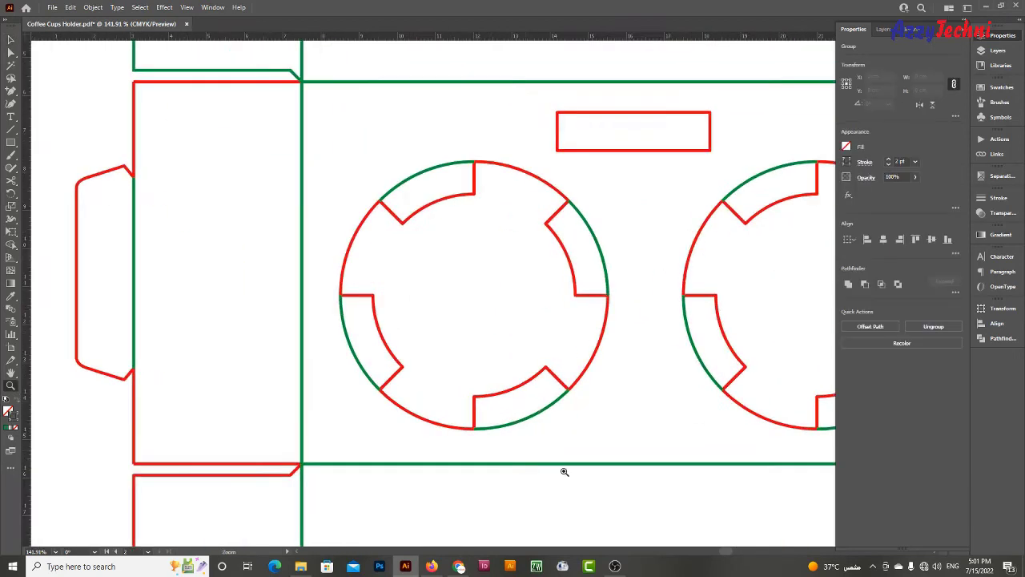
left_click_drag(484, 432, 485, 474)
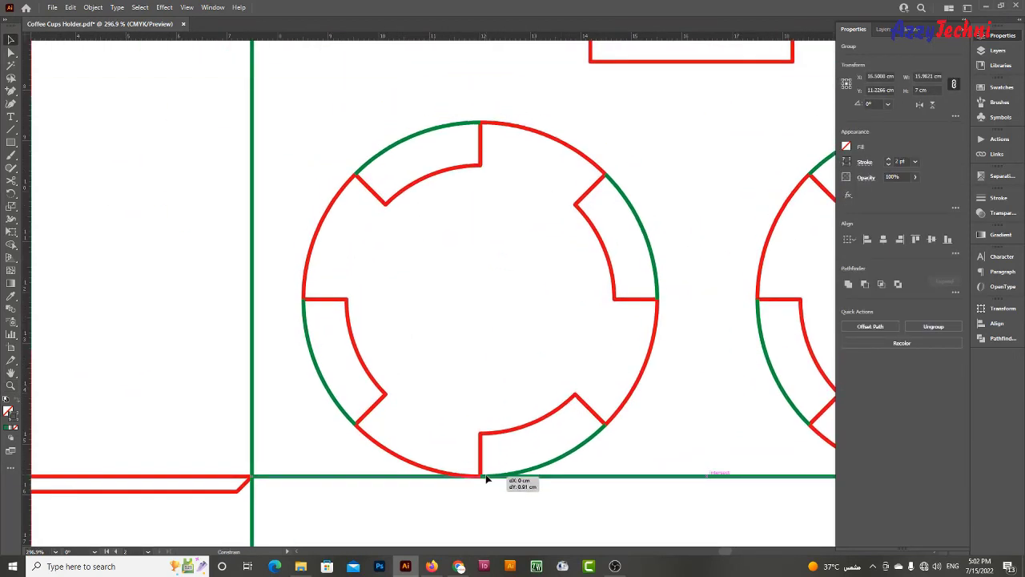
key("Return")
key("Tab")
type("0")
key("Return")
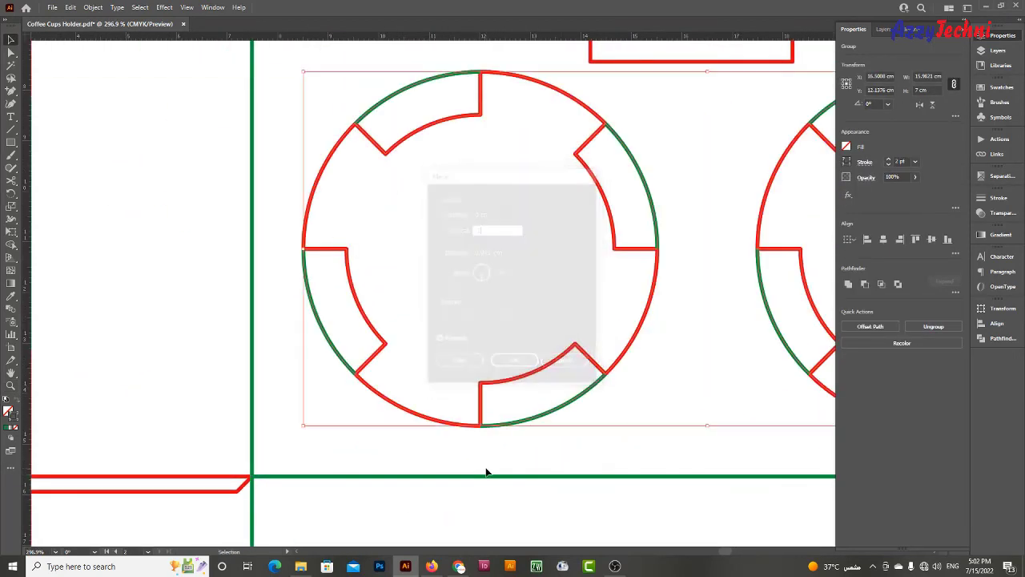
left_click_drag(595, 419, 401, 371)
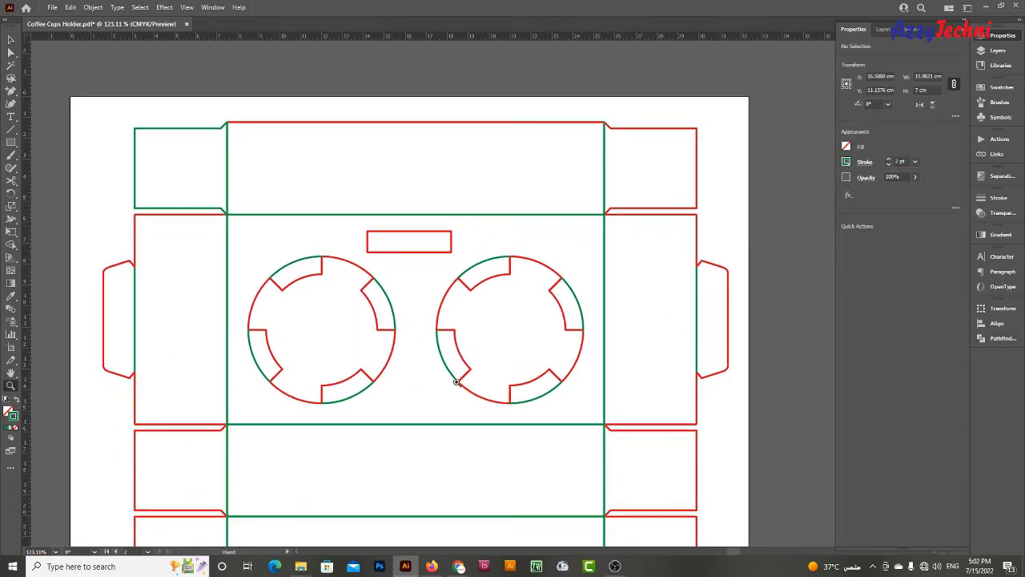
Recolour the top-left flap outline red with the Eyedropper
key("v")
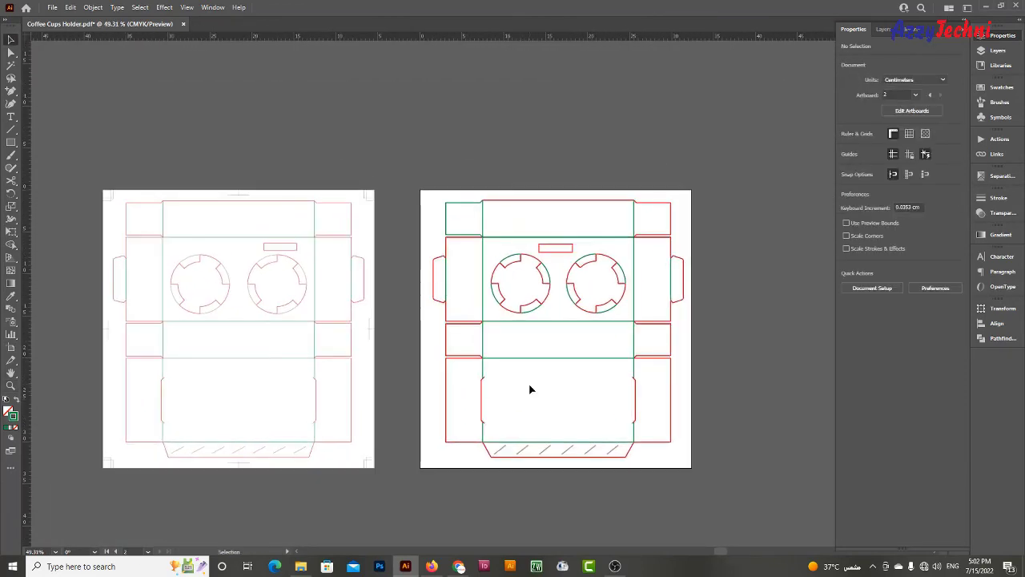
key("z")
mouse_move(668, 192)
left_mouse_down()
mouse_move(662, 235)
mouse_move(691, 278)
left_mouse_up()
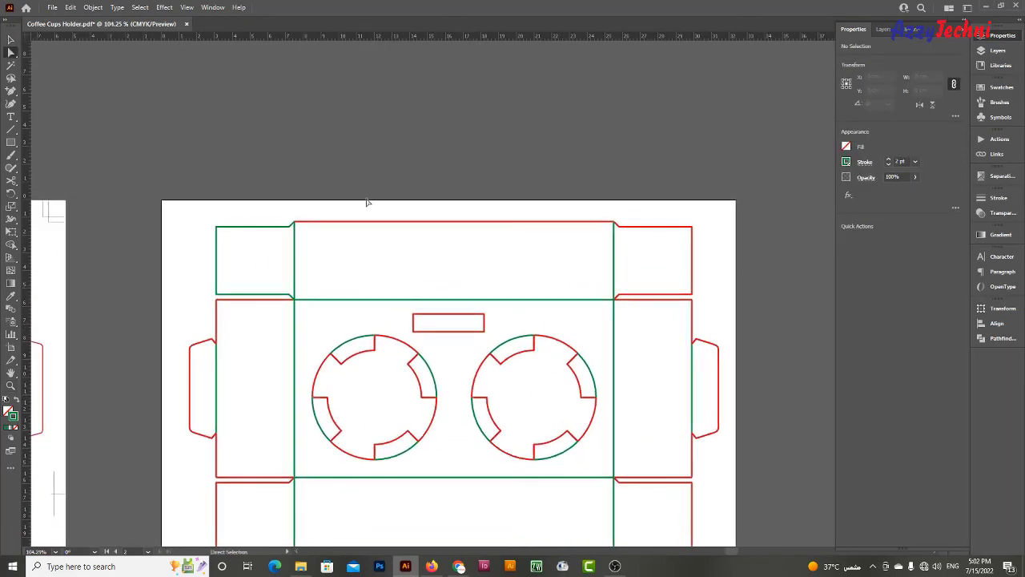
key("a")
left_click_drag(203, 221, 298, 302)
key("i")
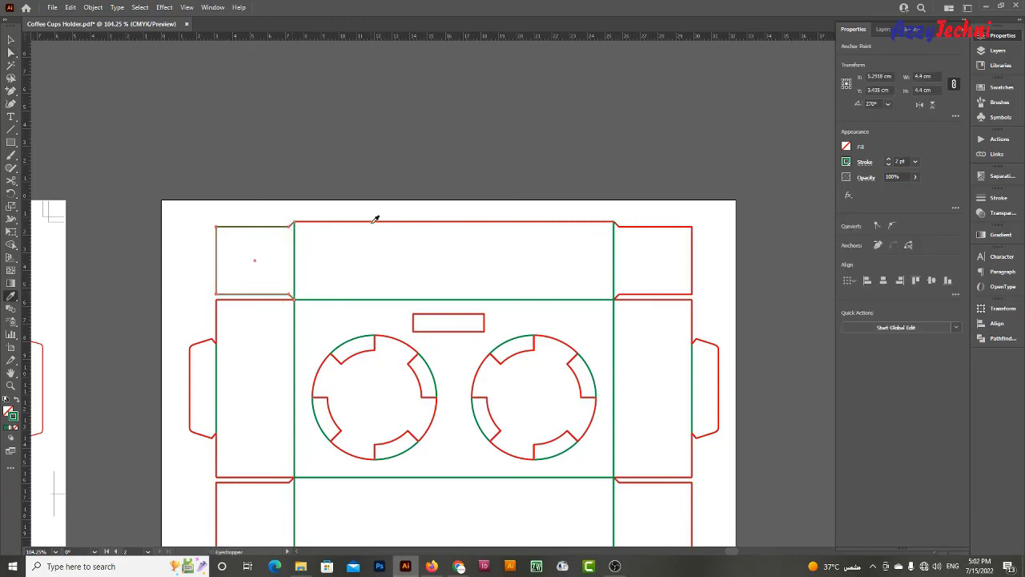
key("v")
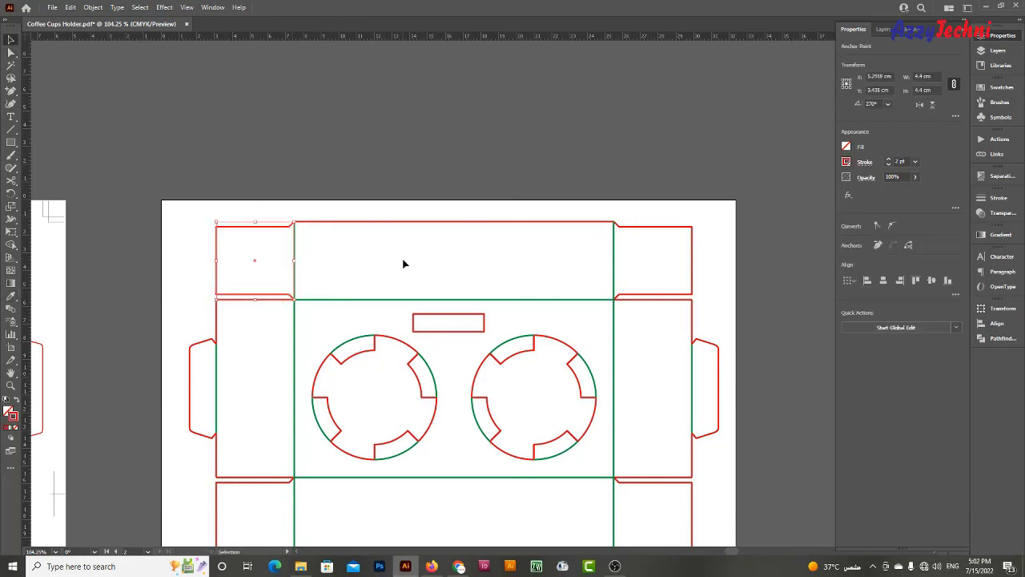
left_click(405, 264)
key("ctrl+alt+0")
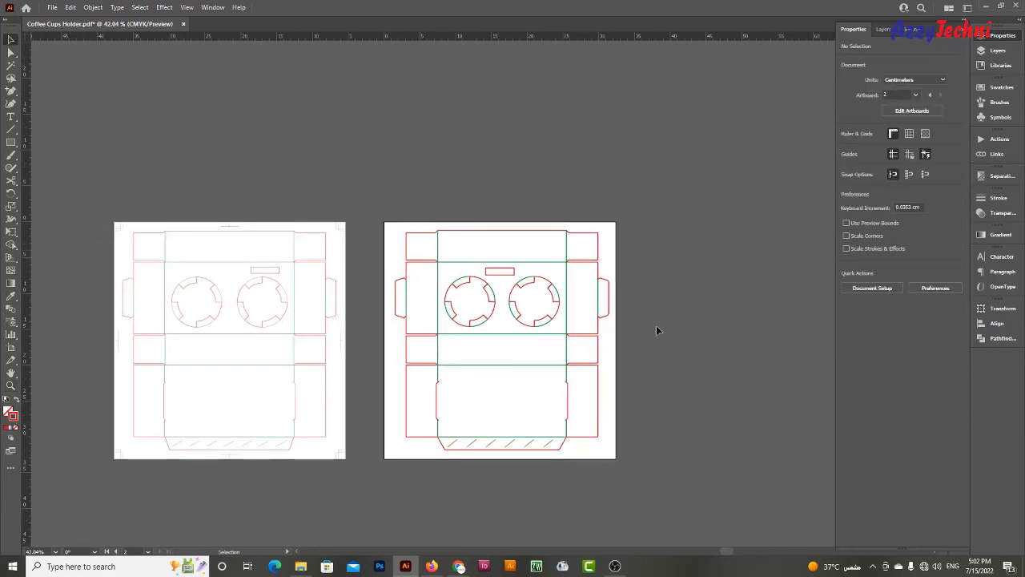
Select the whole second-artboard dieline and add trim marks from the Object menu
scroll(403, 337, "up", 1)
left_click_drag(382, 202, 654, 477)
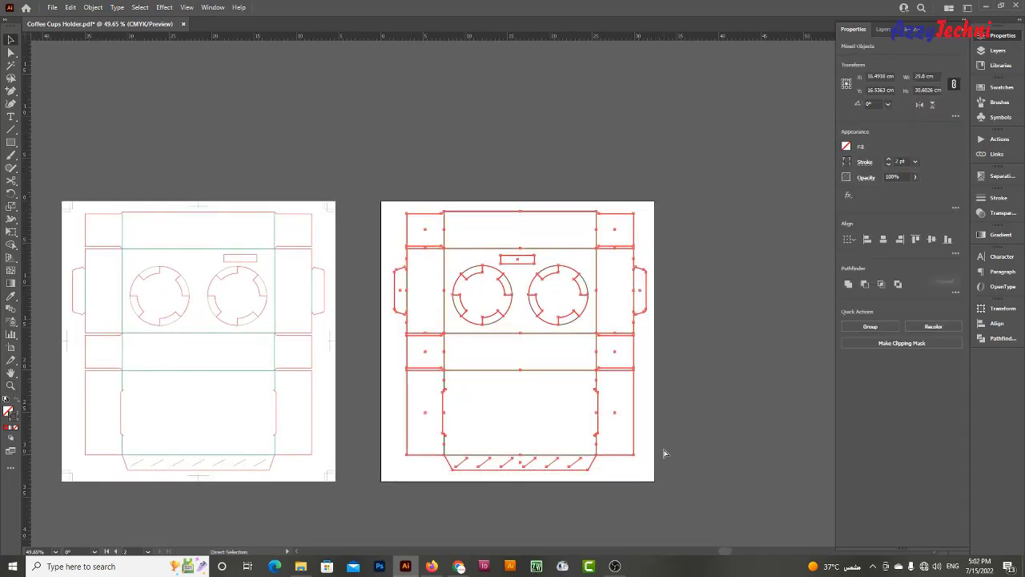
left_click(92, 7)
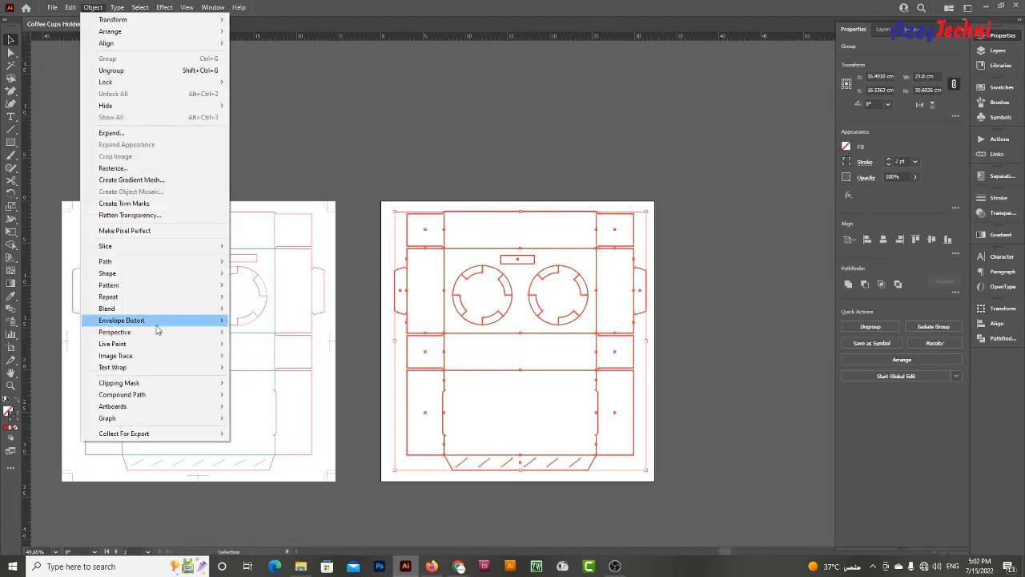
left_click(180, 207)
Fit the second artboard to 32.41 × 33.21 cm around the dieline
scroll(648, 167, "up", 1)
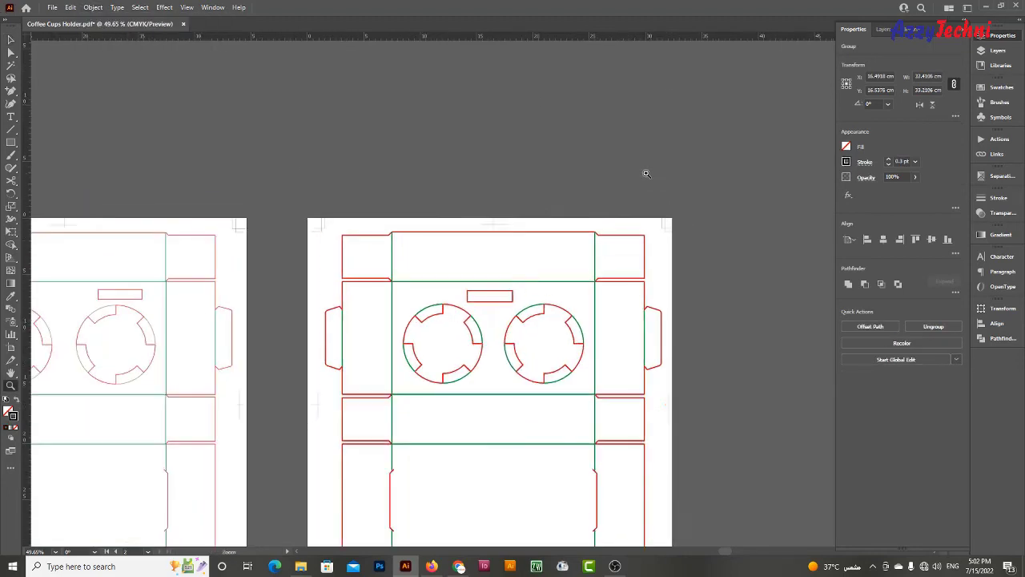
key("shift+o")
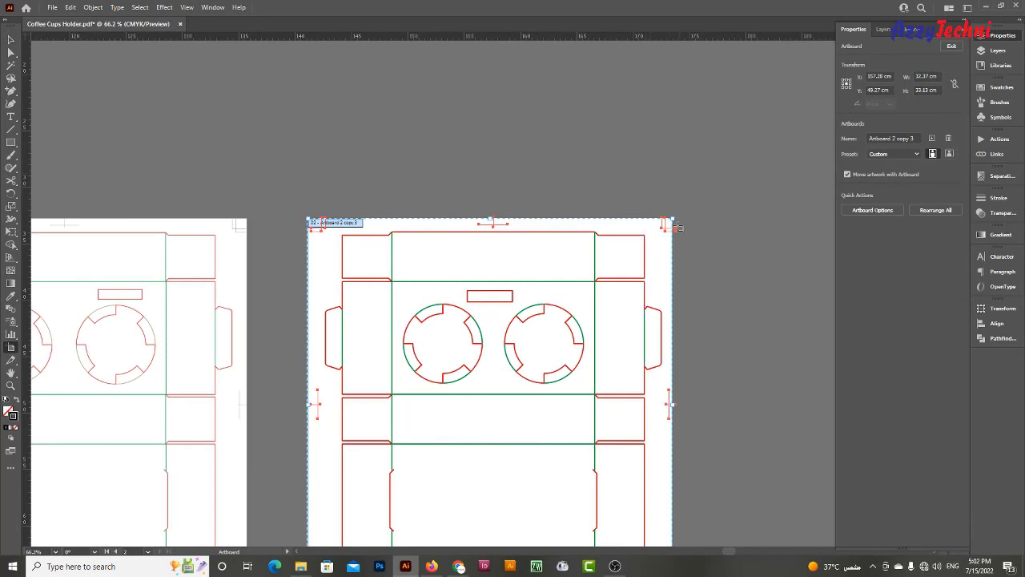
key("Escape")
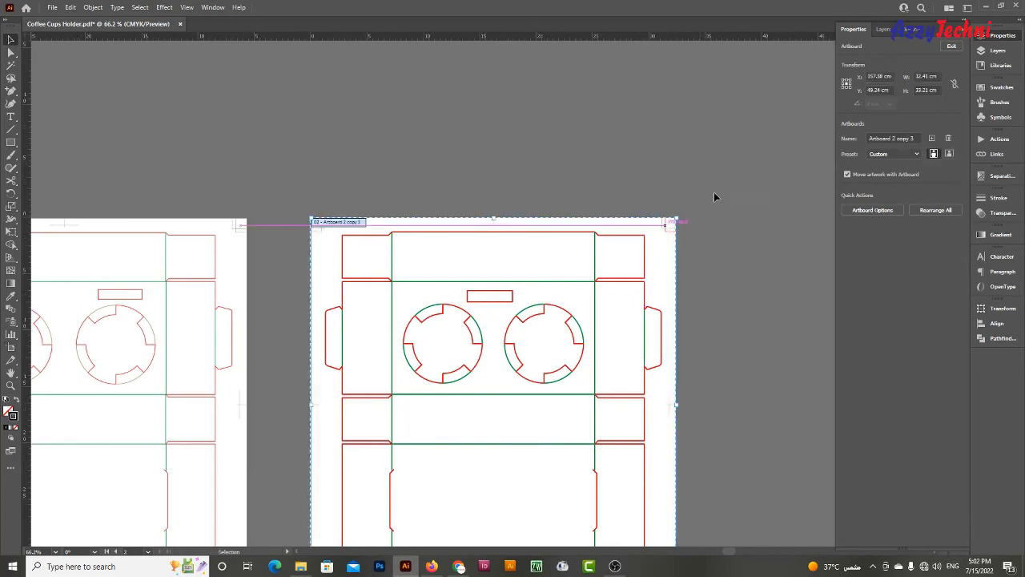
scroll(716, 195, "down", 3)
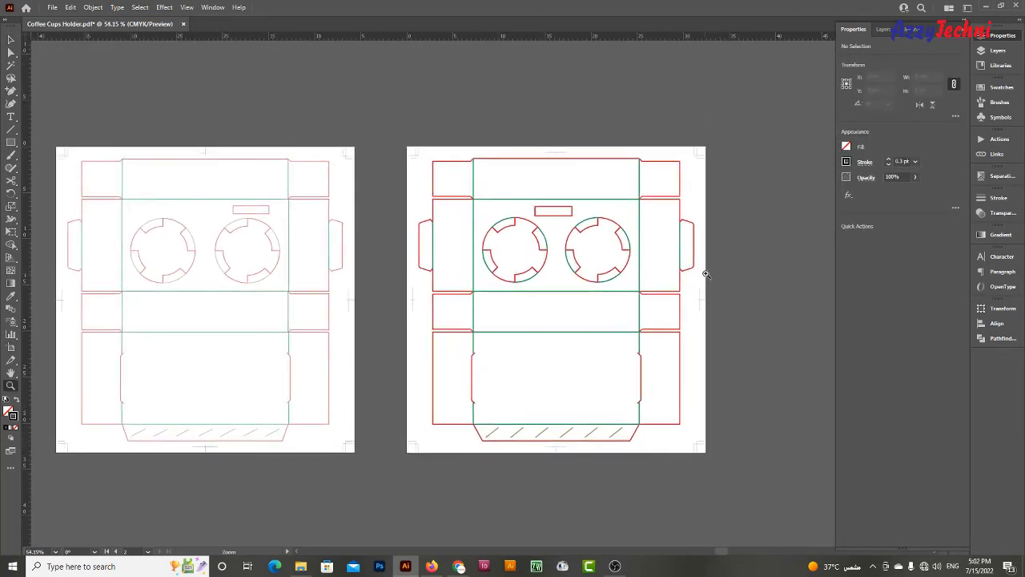
left_click_drag(738, 280, 698, 275)
key("v")
left_click_drag(687, 375, 716, 393)
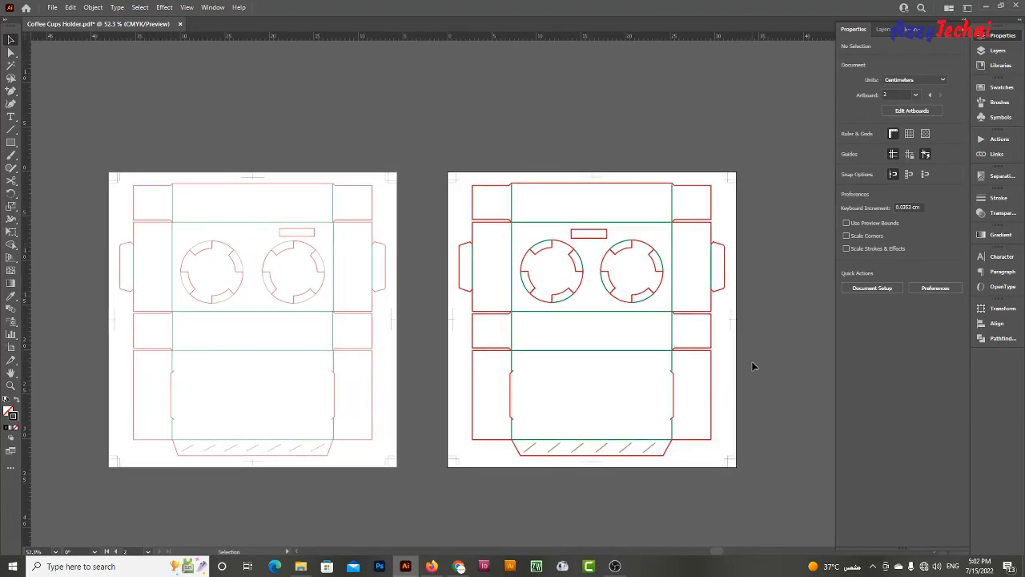